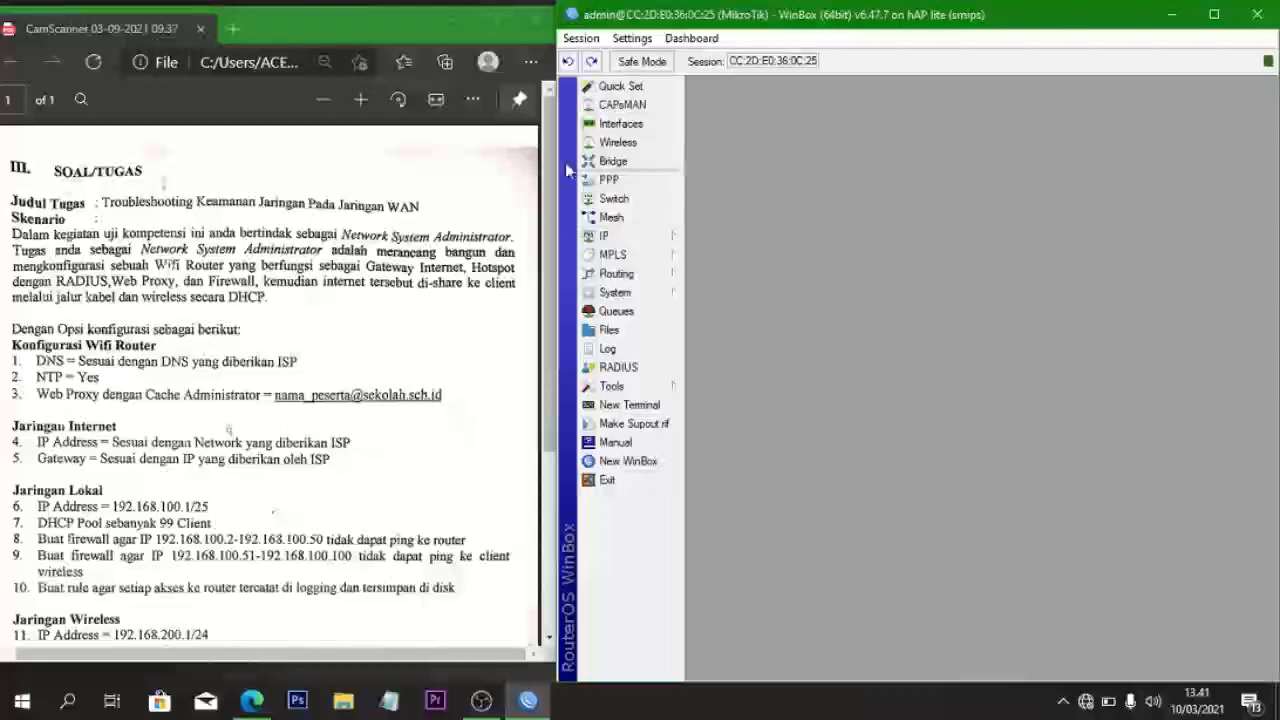
- Add a new DHCP client on interface ether1
{"action": "left_click", "coordinate": [616, 235]}
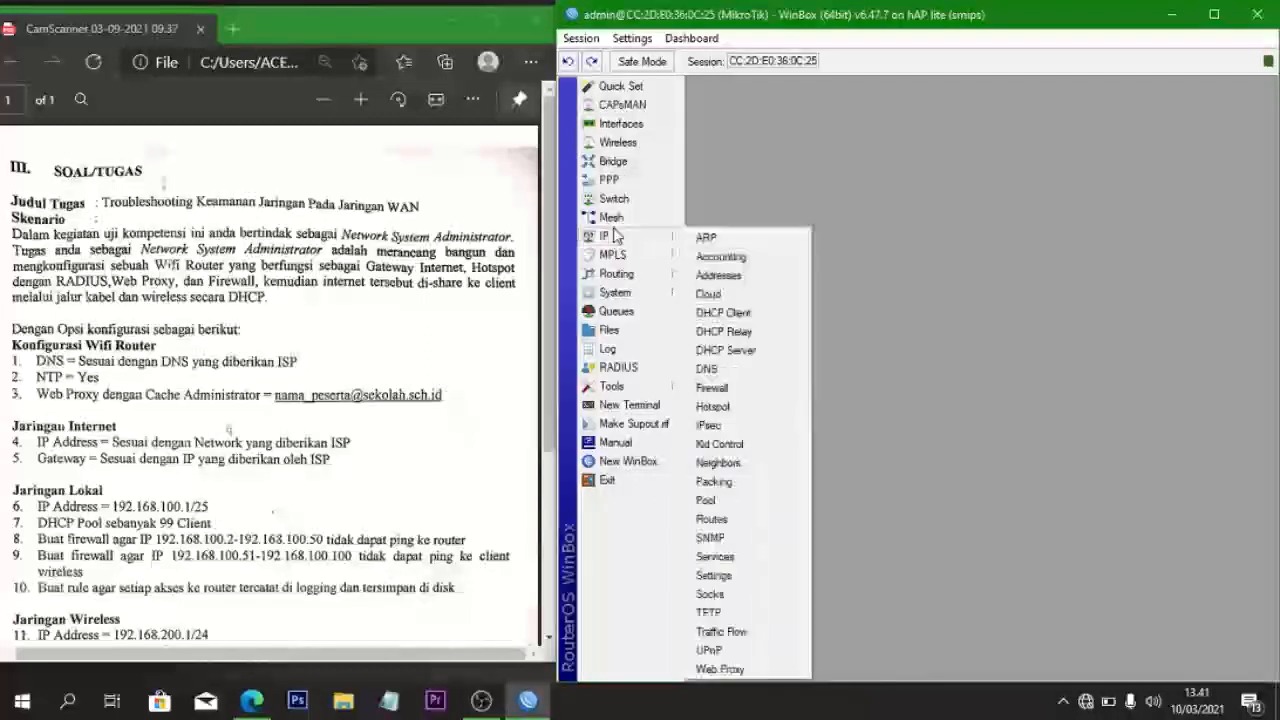
{"action": "left_click", "coordinate": [760, 313]}
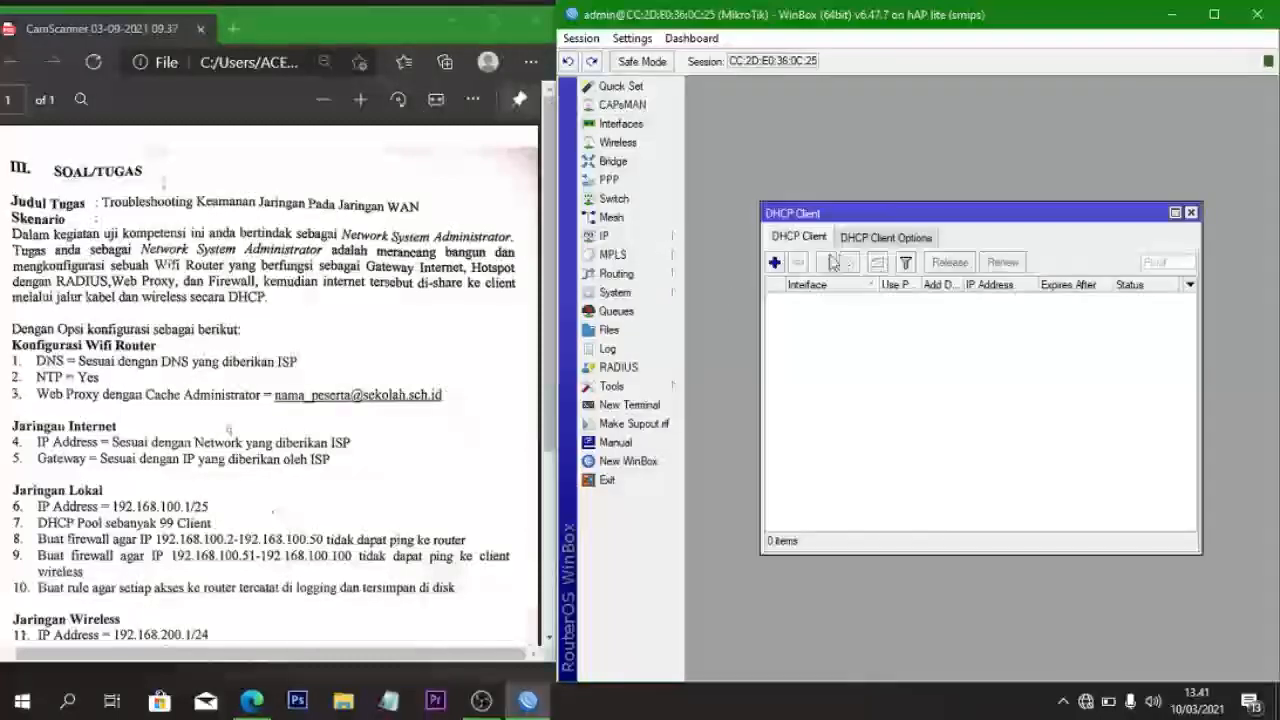
{"action": "left_click", "coordinate": [774, 264]}
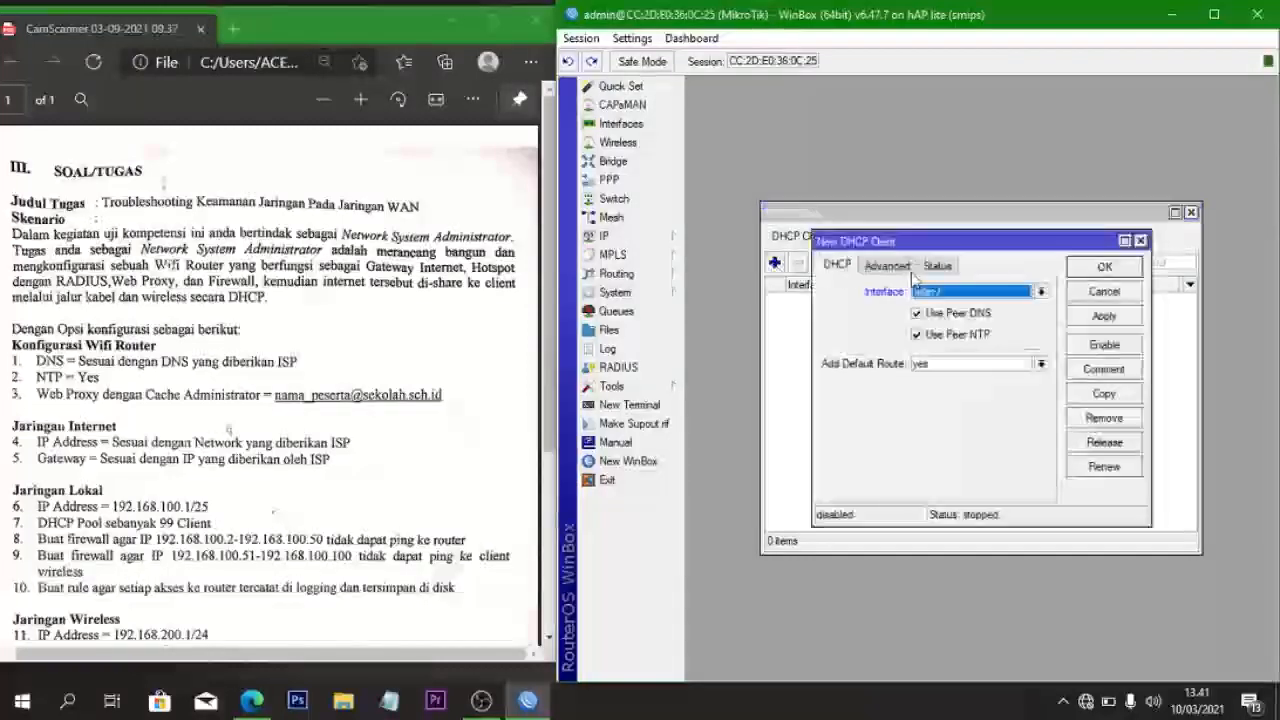
{"action": "left_click", "coordinate": [936, 292]}
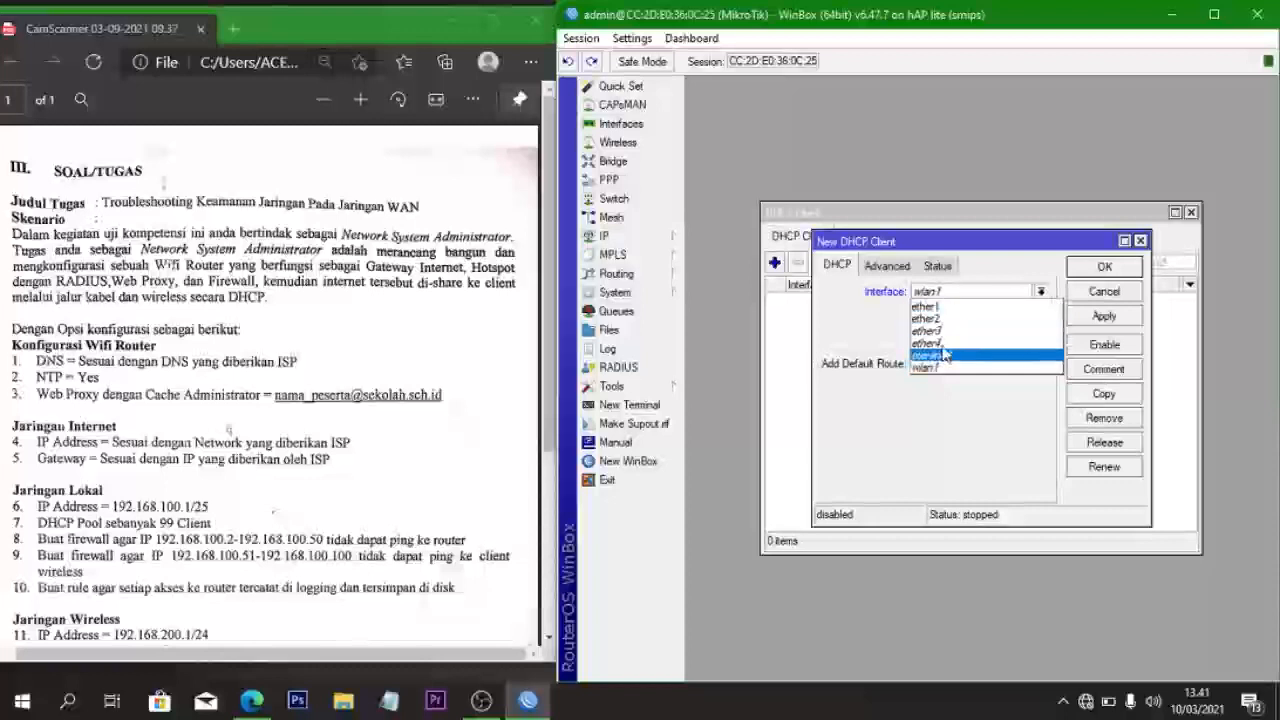
{"action": "left_click", "coordinate": [938, 318]}
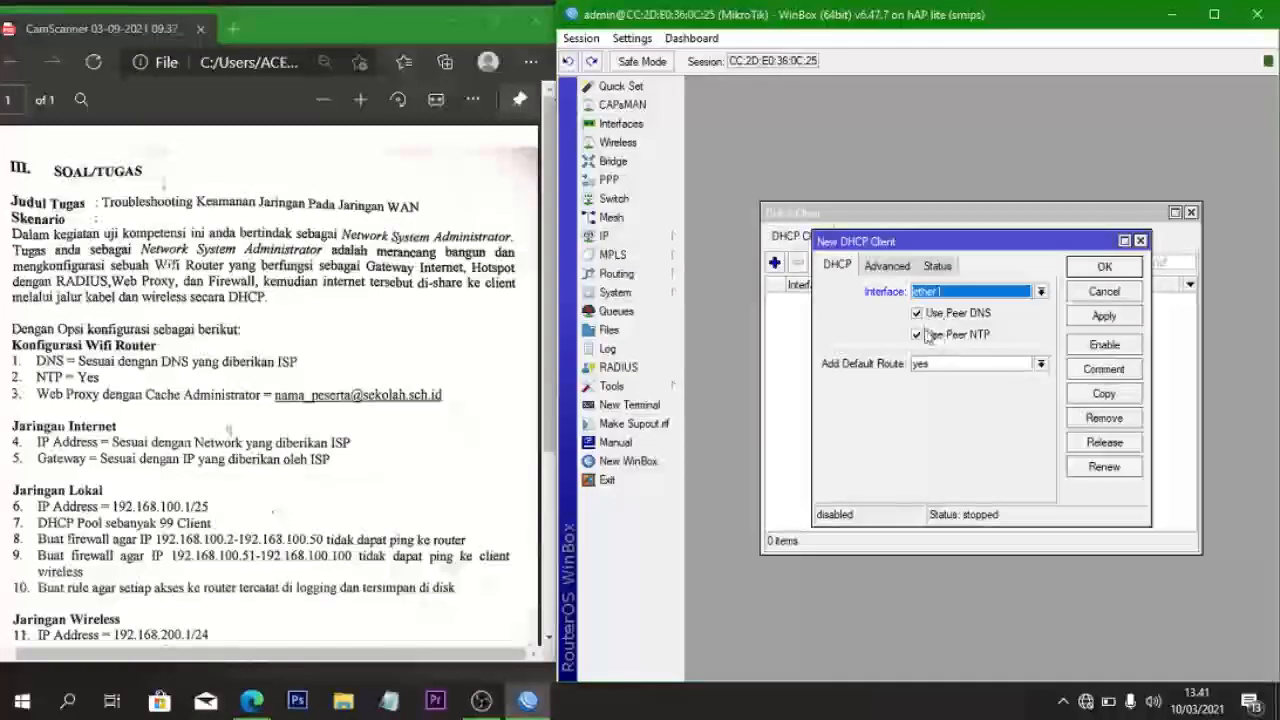
{"action": "left_click", "coordinate": [1102, 318]}
{"action": "left_click", "coordinate": [1102, 268]}
- Enable the ether1 DHCP client and close the DHCP Client list
{"action": "left_click", "coordinate": [845, 300]}
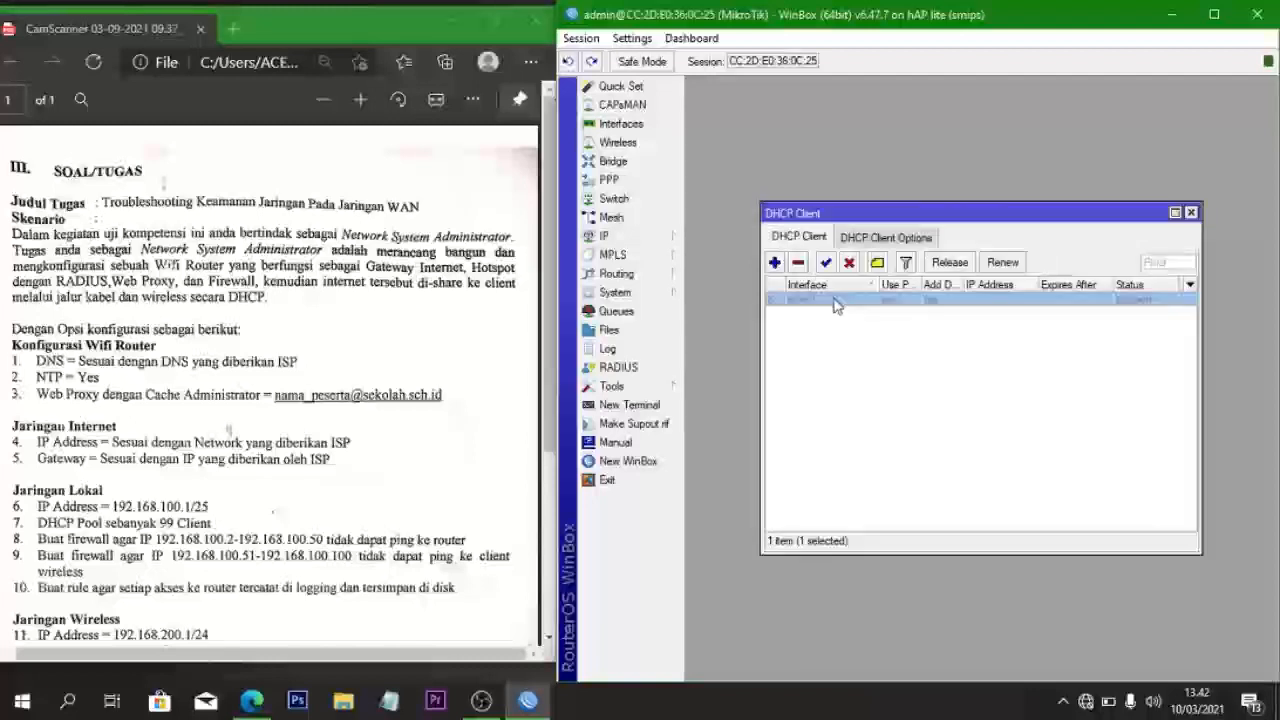
{"action": "left_click", "coordinate": [826, 262]}
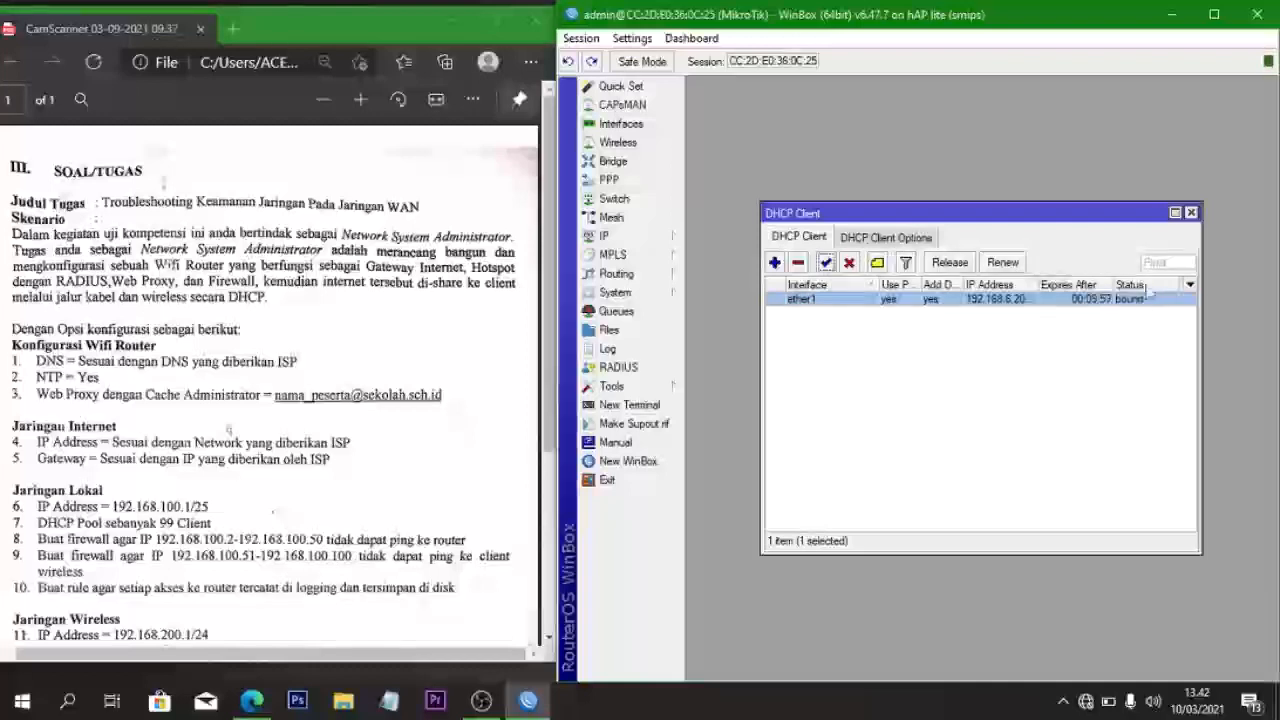
{"action": "left_click", "coordinate": [1190, 213]}
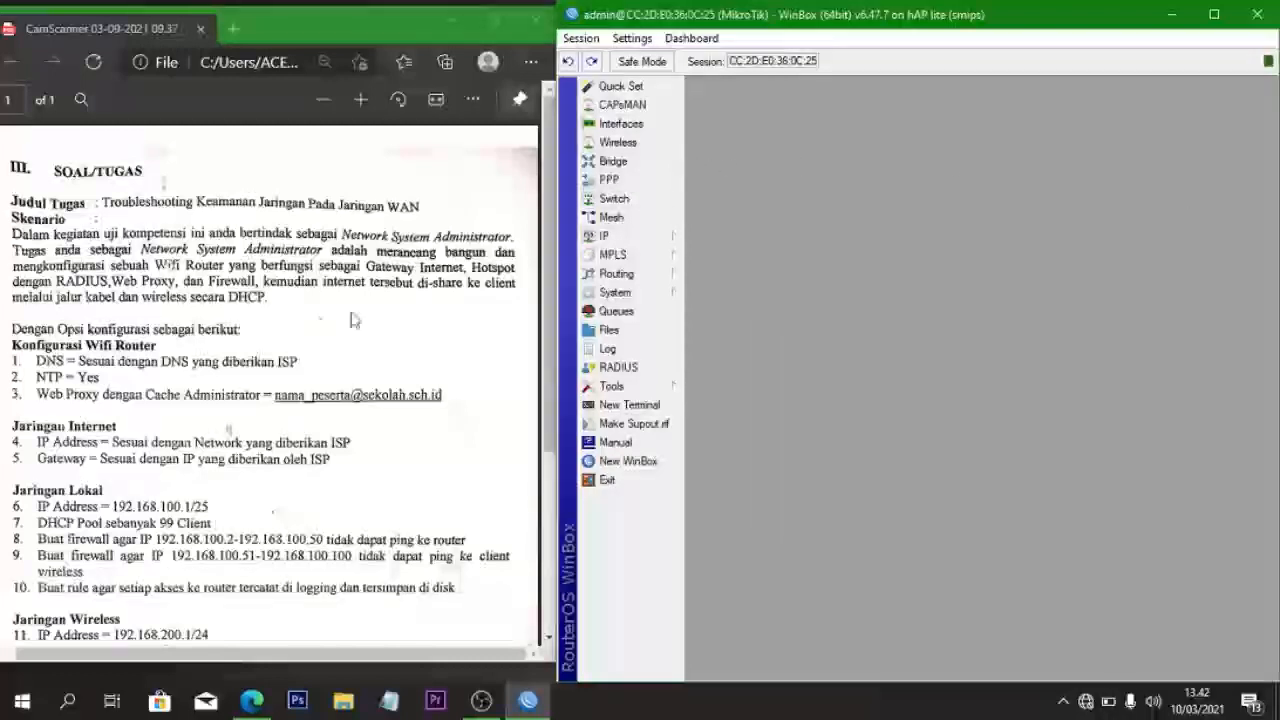
- Enable the web proxy with Cache On Disk ticked
{"action": "left_click", "coordinate": [628, 240]}
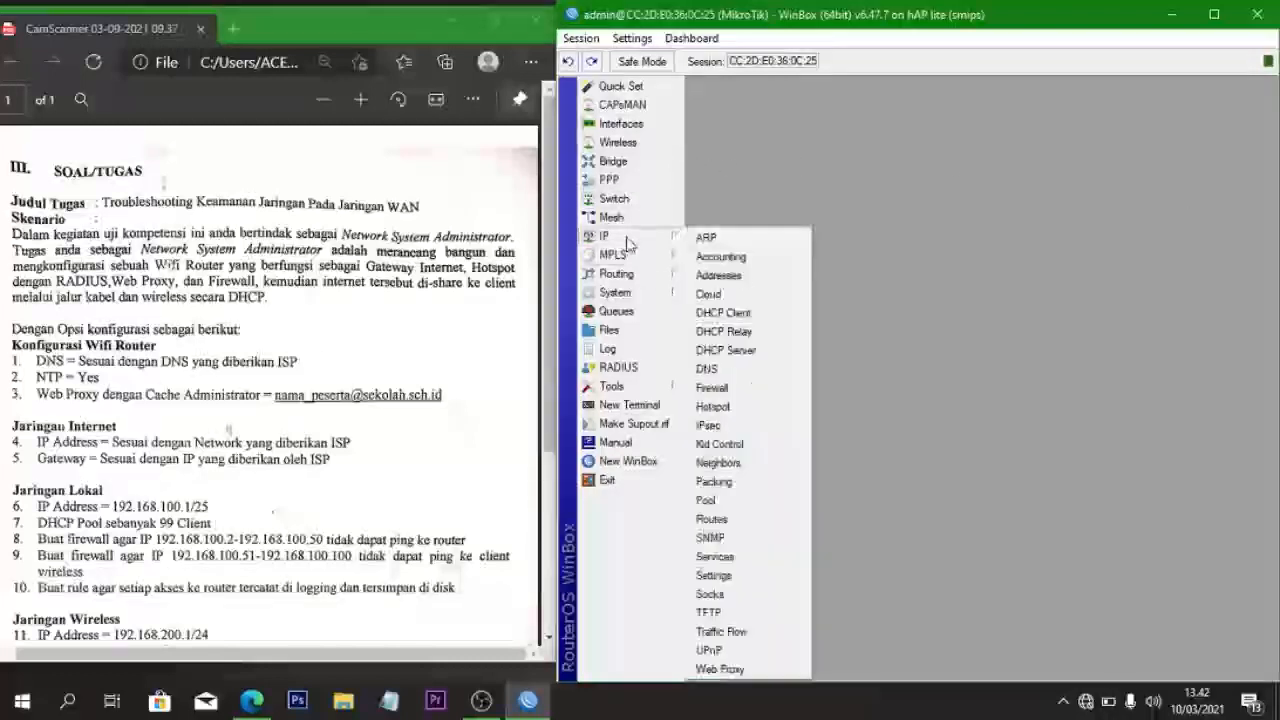
{"action": "left_click", "coordinate": [720, 669]}
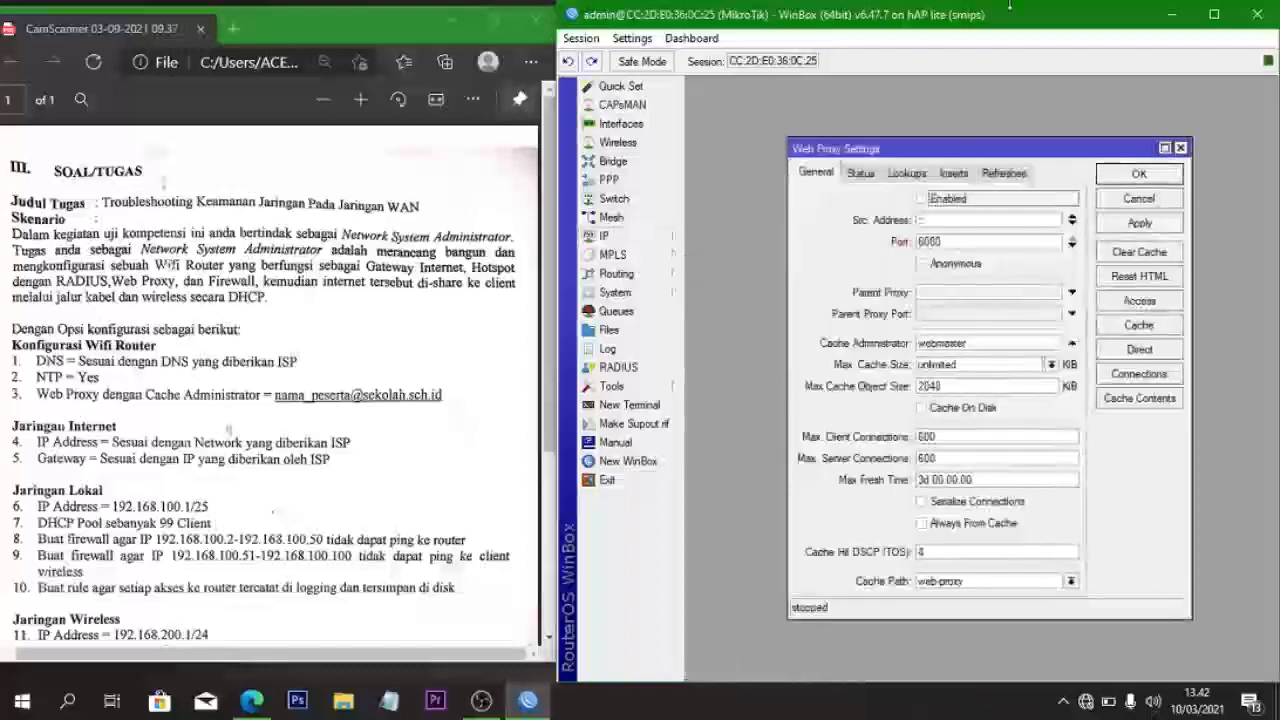
{"action": "left_click", "coordinate": [922, 200]}
{"action": "left_click", "coordinate": [921, 408]}
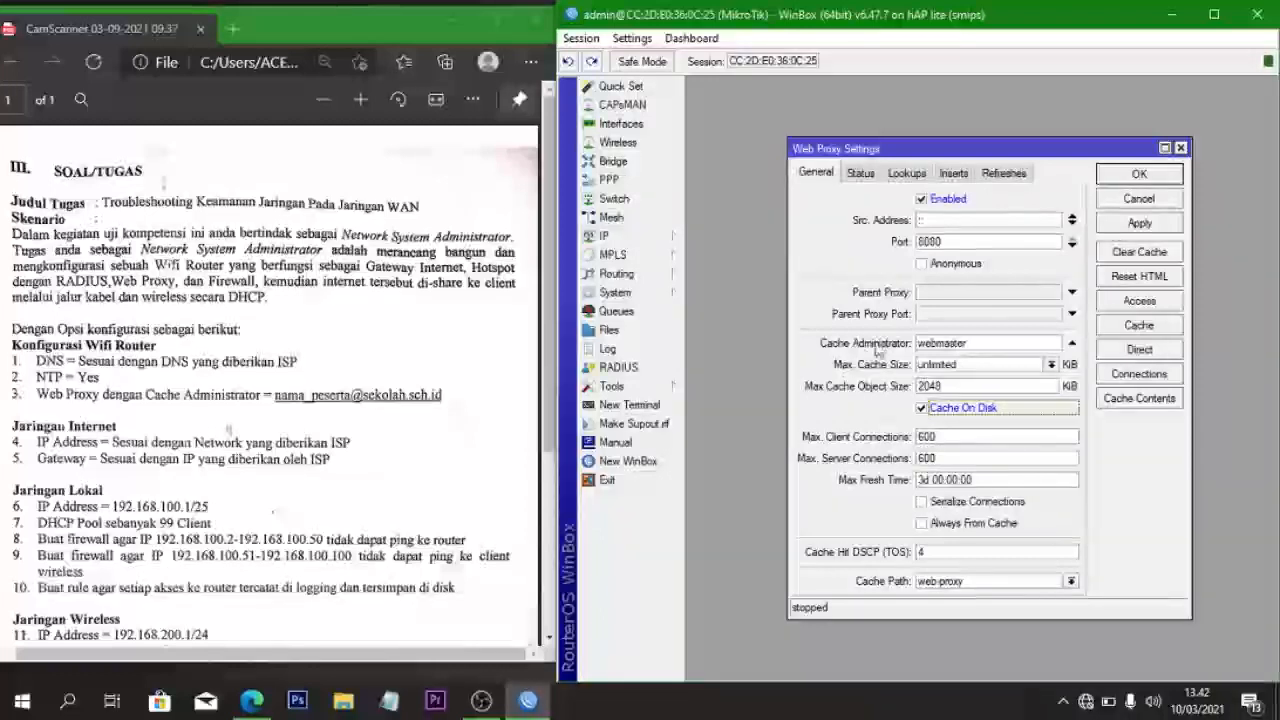
- Replace the cache administrator with the participant's e-mail address and apply the proxy settings
{"action": "left_click", "coordinate": [968, 342]}
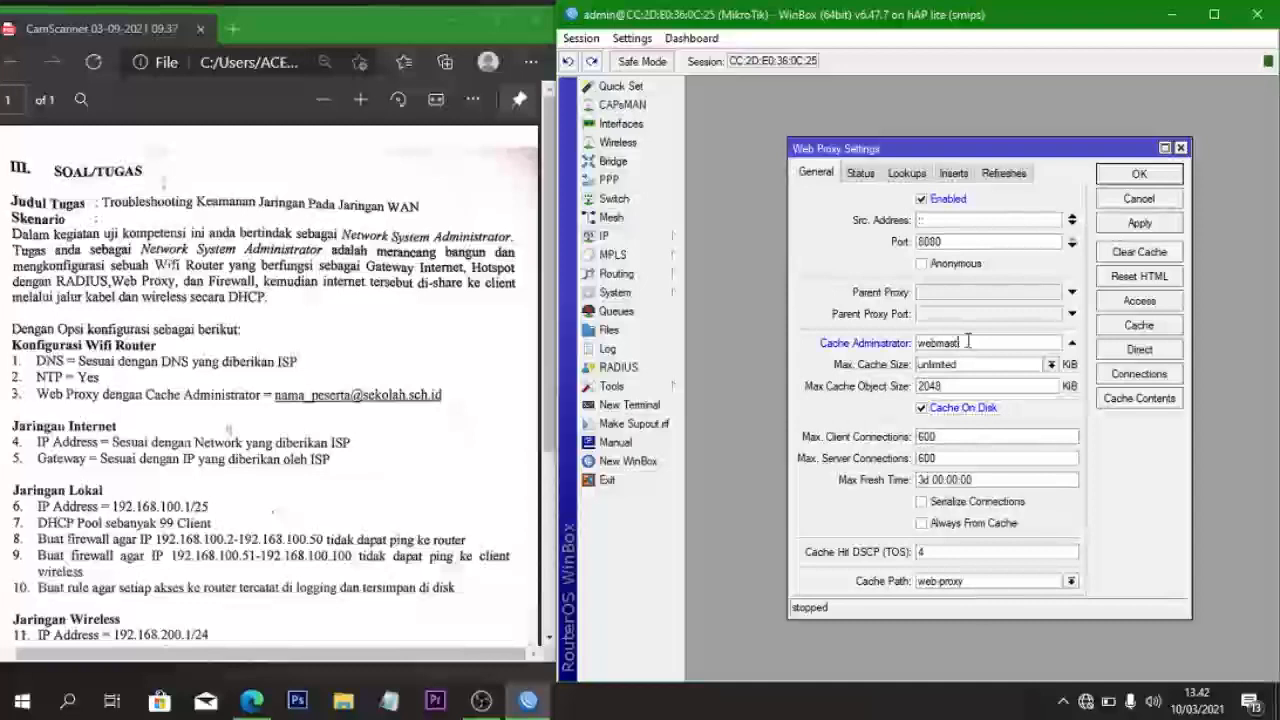
{"action": "key", "text": "BackSpace"}
{"action": "key", "text": "BackSpace"}
{"action": "key", "text": "BackSpace"}
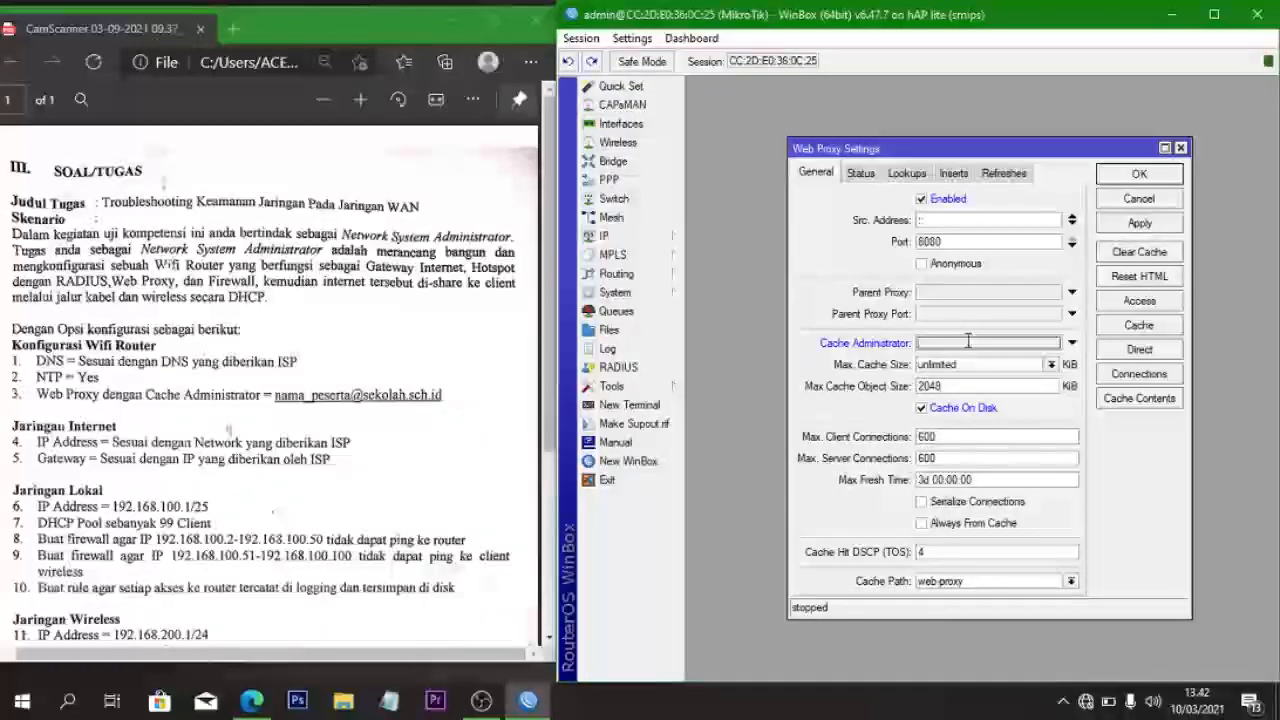
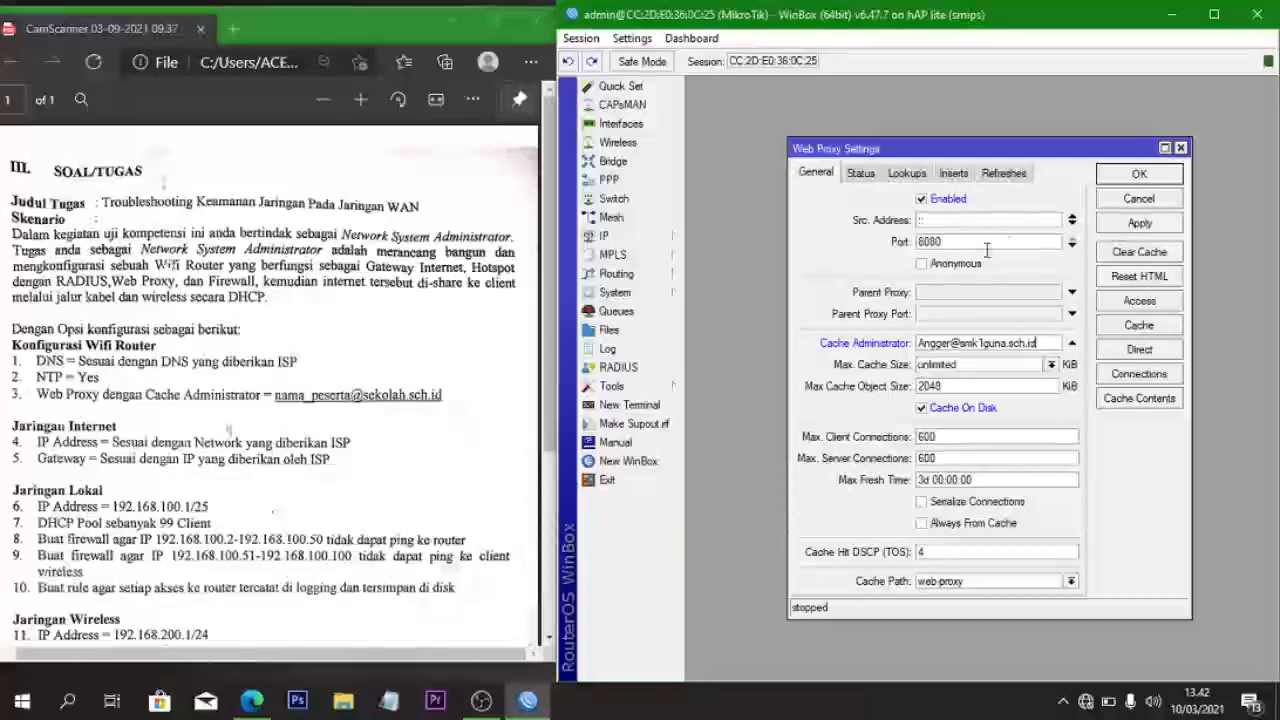
{"action": "left_click", "coordinate": [1110, 222]}
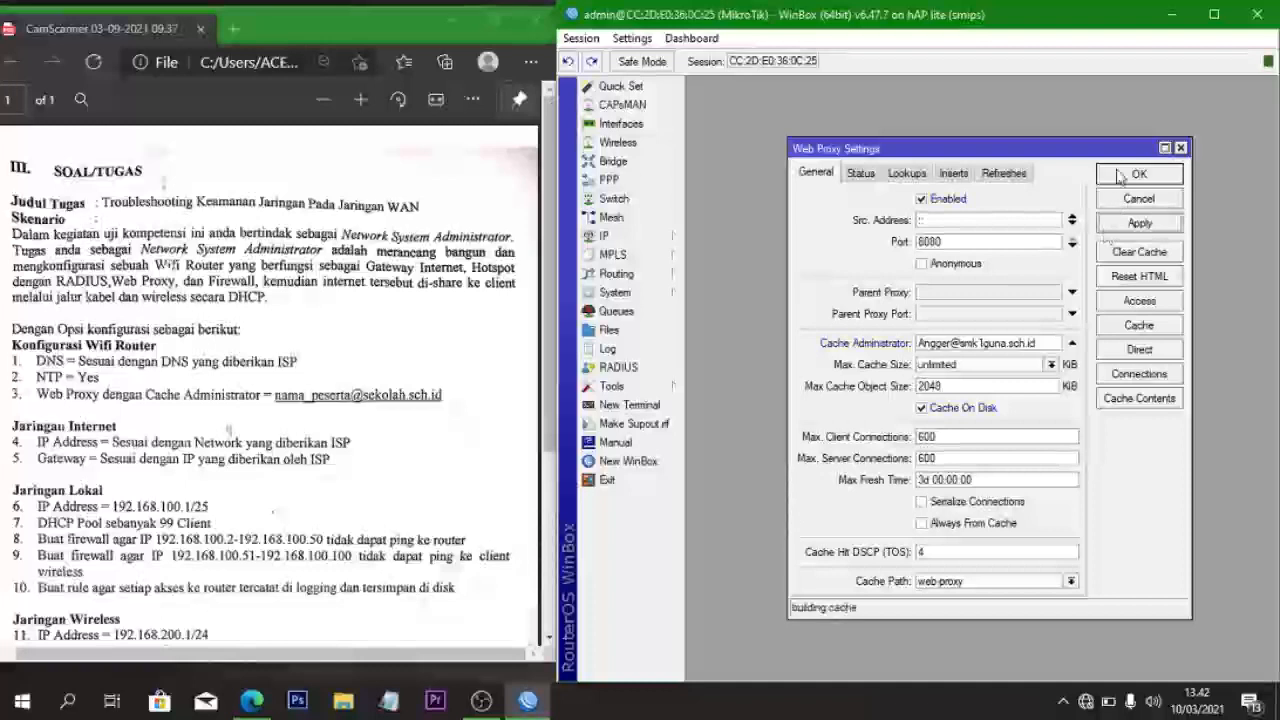
{"action": "left_click", "coordinate": [1116, 172]}
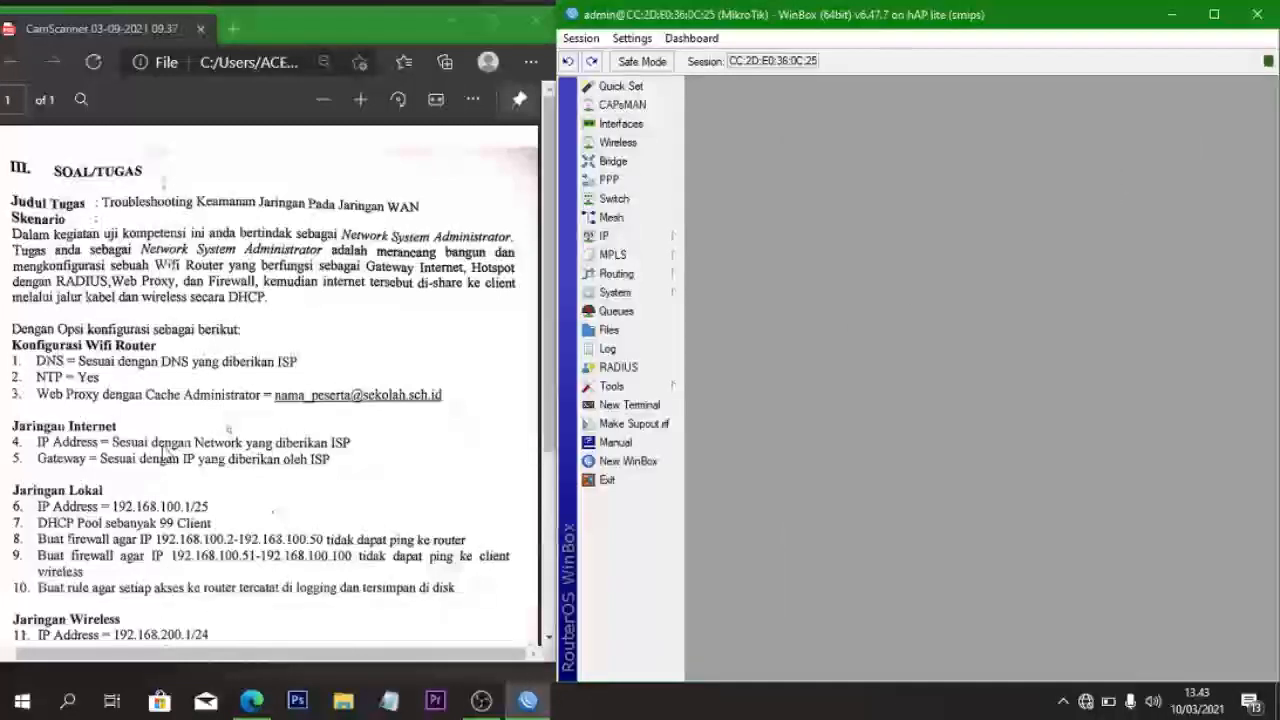
- Add address 192.168.100.1/25 on ether2, then close the Address List
{"action": "scroll", "coordinate": [325, 443], "scroll_direction": "down", "scroll_amount": 2}
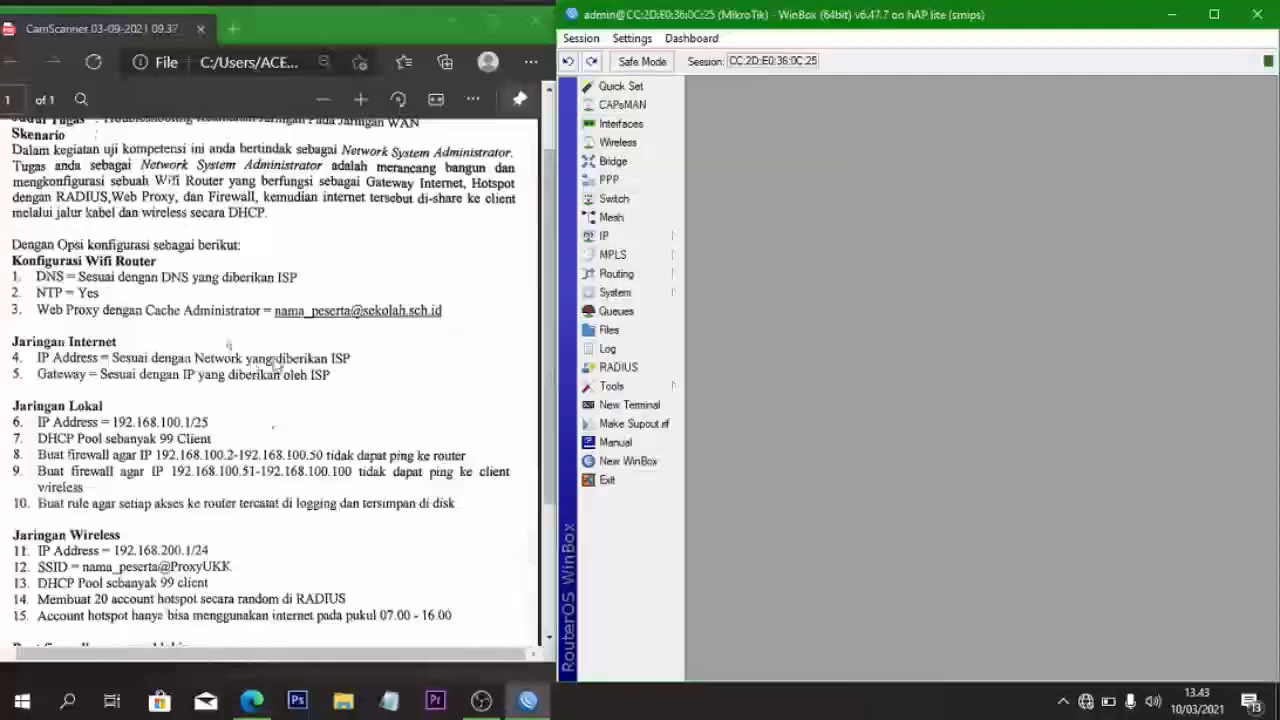
{"action": "left_click", "coordinate": [592, 237]}
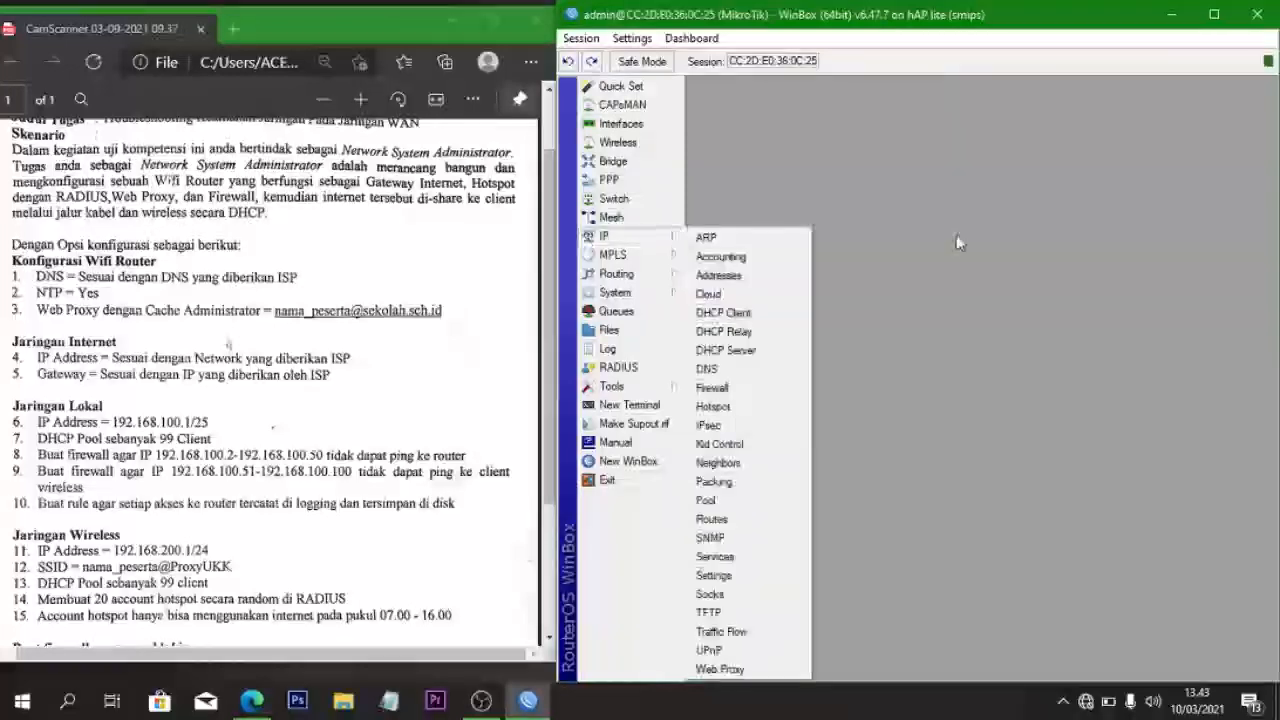
{"action": "left_click", "coordinate": [718, 275]}
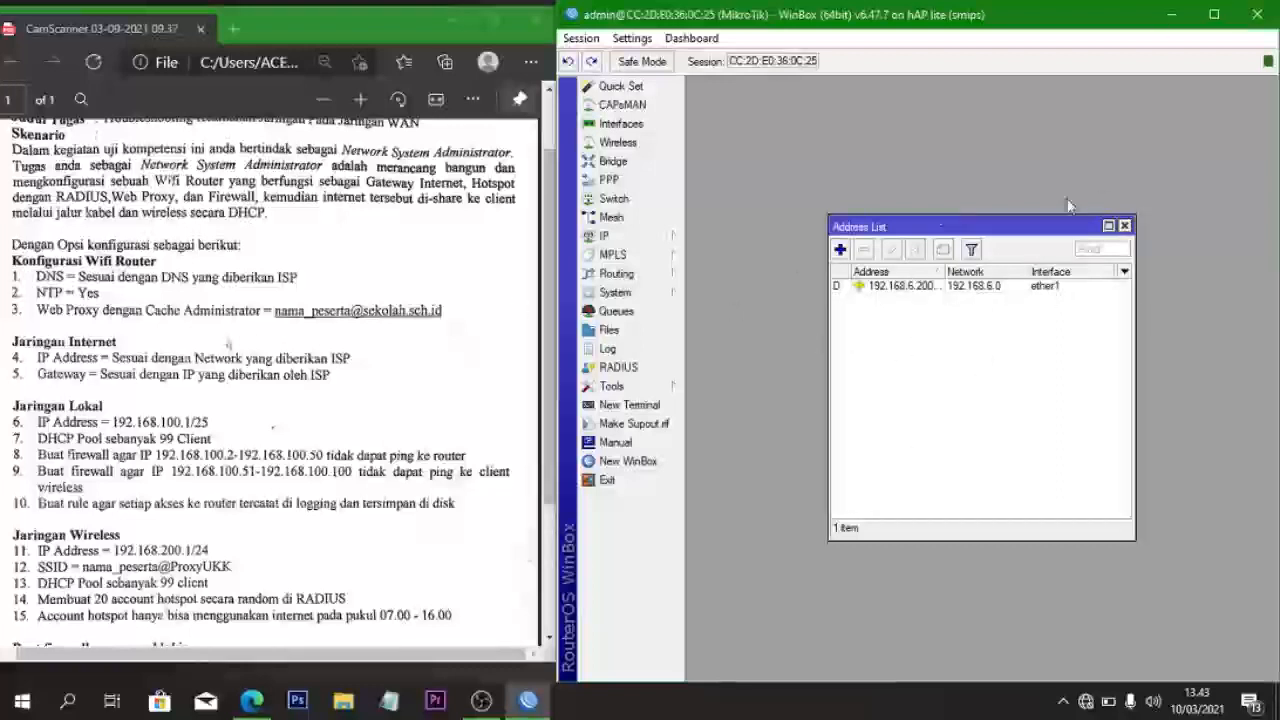
{"action": "left_click", "coordinate": [841, 250]}
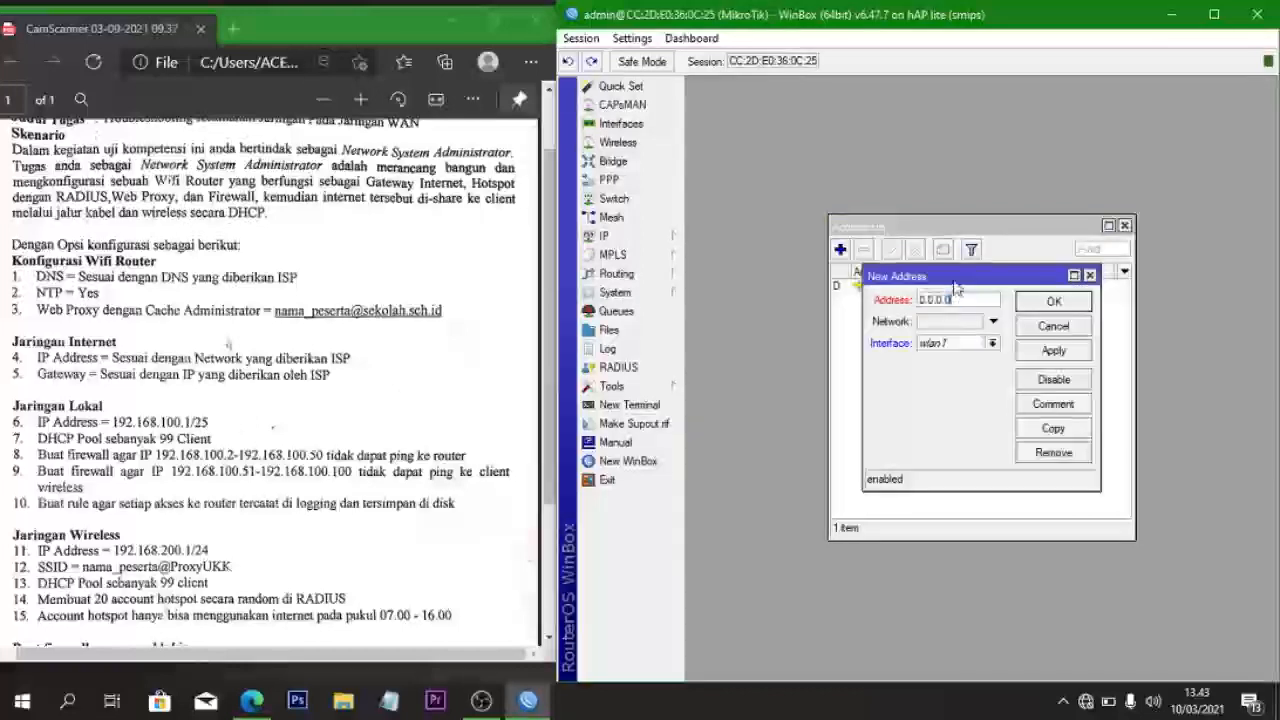
{"action": "key", "text": "BackSpace"}
{"action": "key", "text": "BackSpace"}
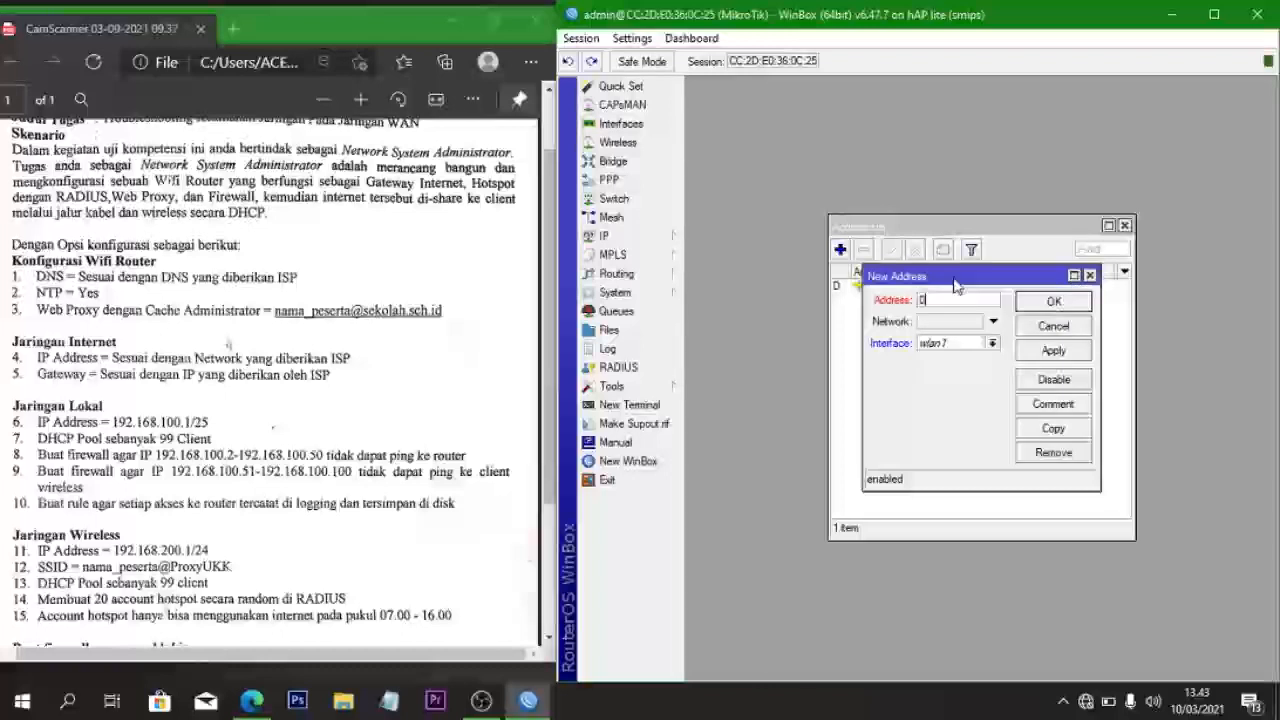
{"action": "type", "text": "192.16"}
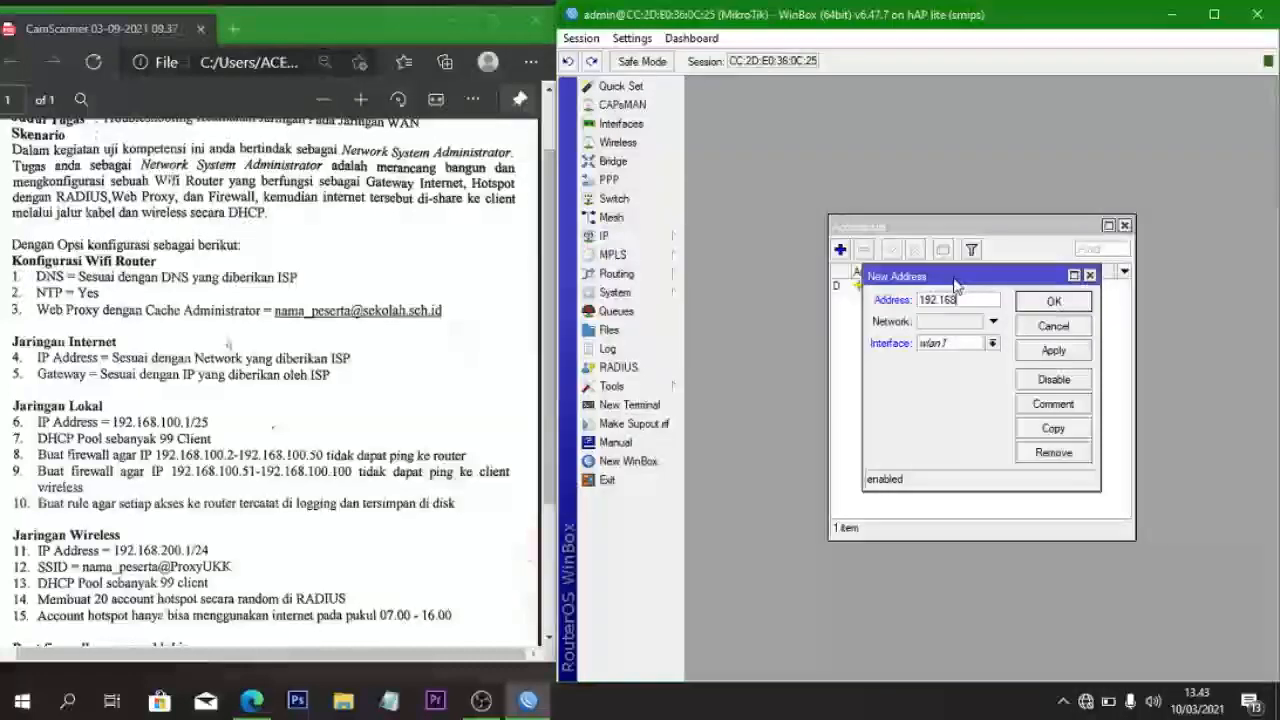
{"action": "type", "text": "8.100."}
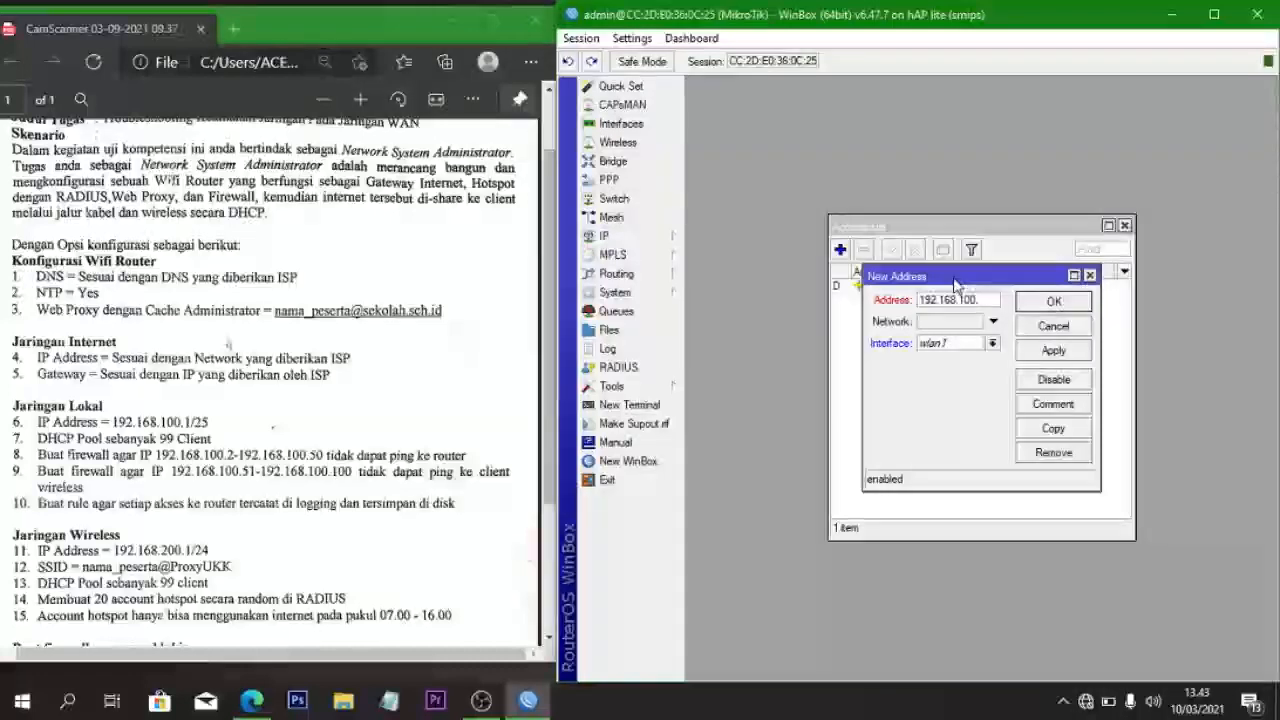
{"action": "type", "text": "1/25"}
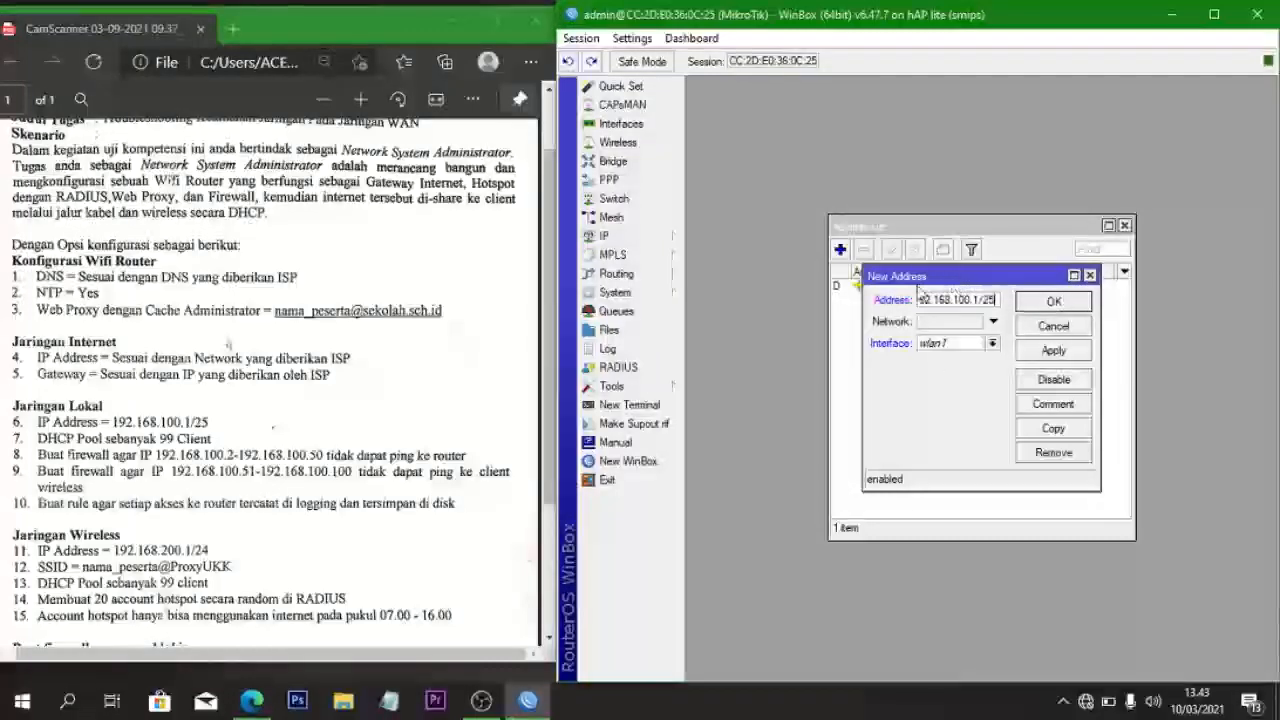
{"action": "left_click", "coordinate": [992, 345]}
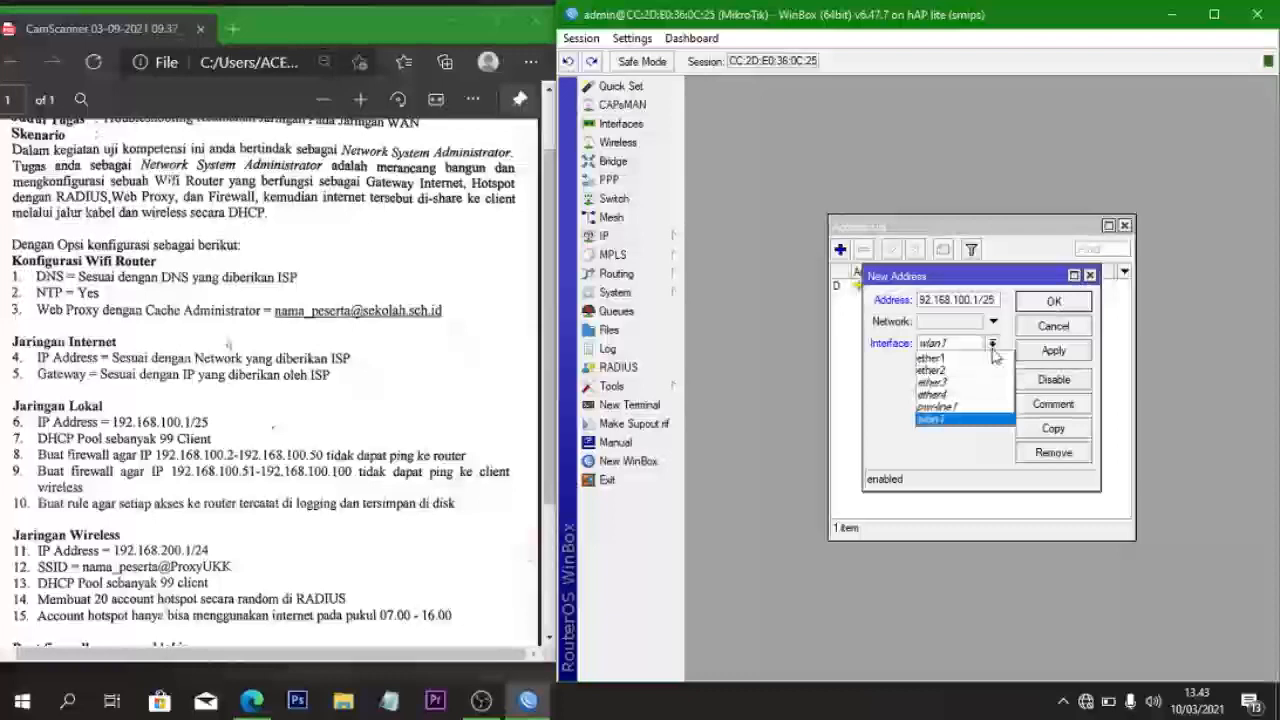
{"action": "left_click", "coordinate": [980, 370]}
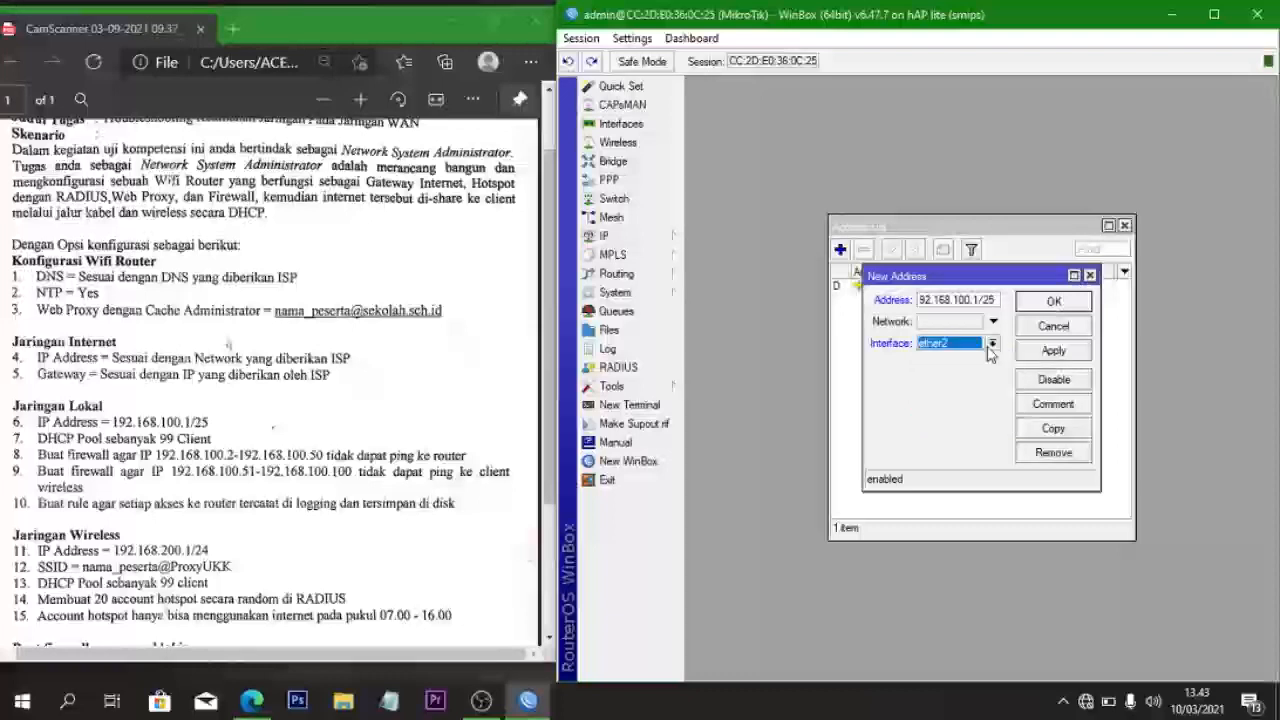
{"action": "left_click", "coordinate": [1027, 352]}
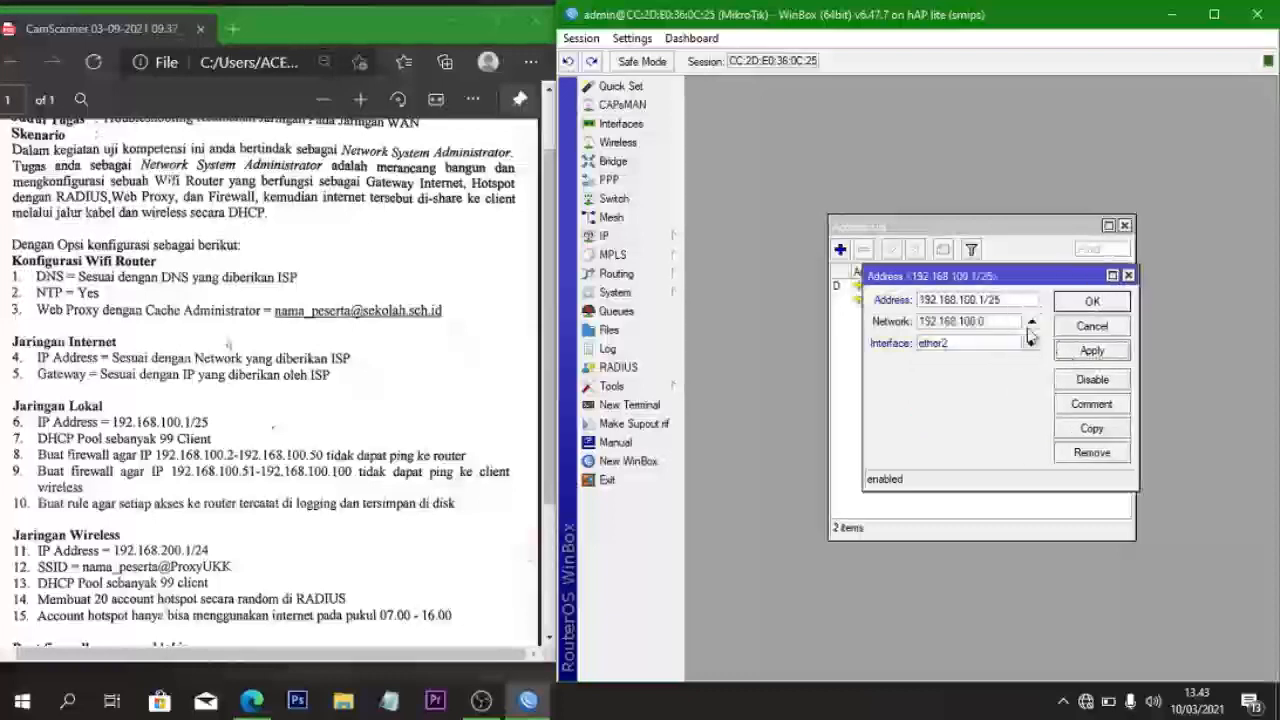
{"action": "left_click", "coordinate": [1111, 307]}
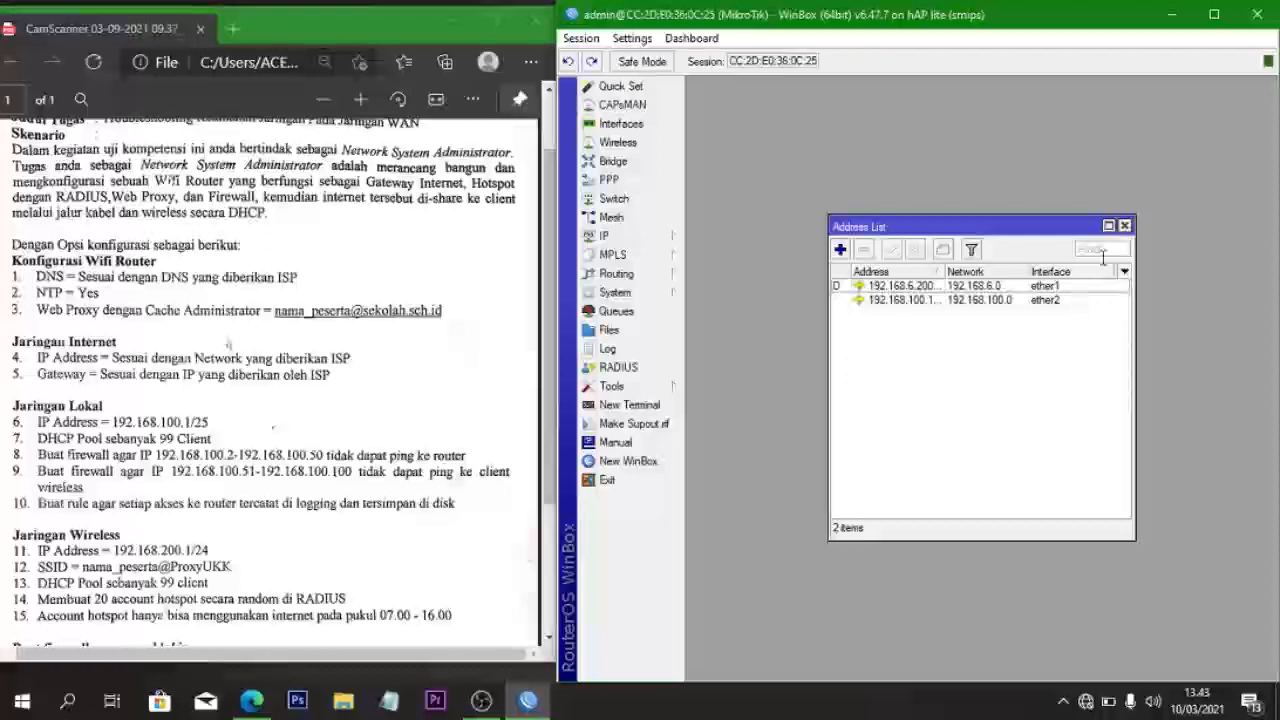
{"action": "left_click", "coordinate": [1124, 226]}
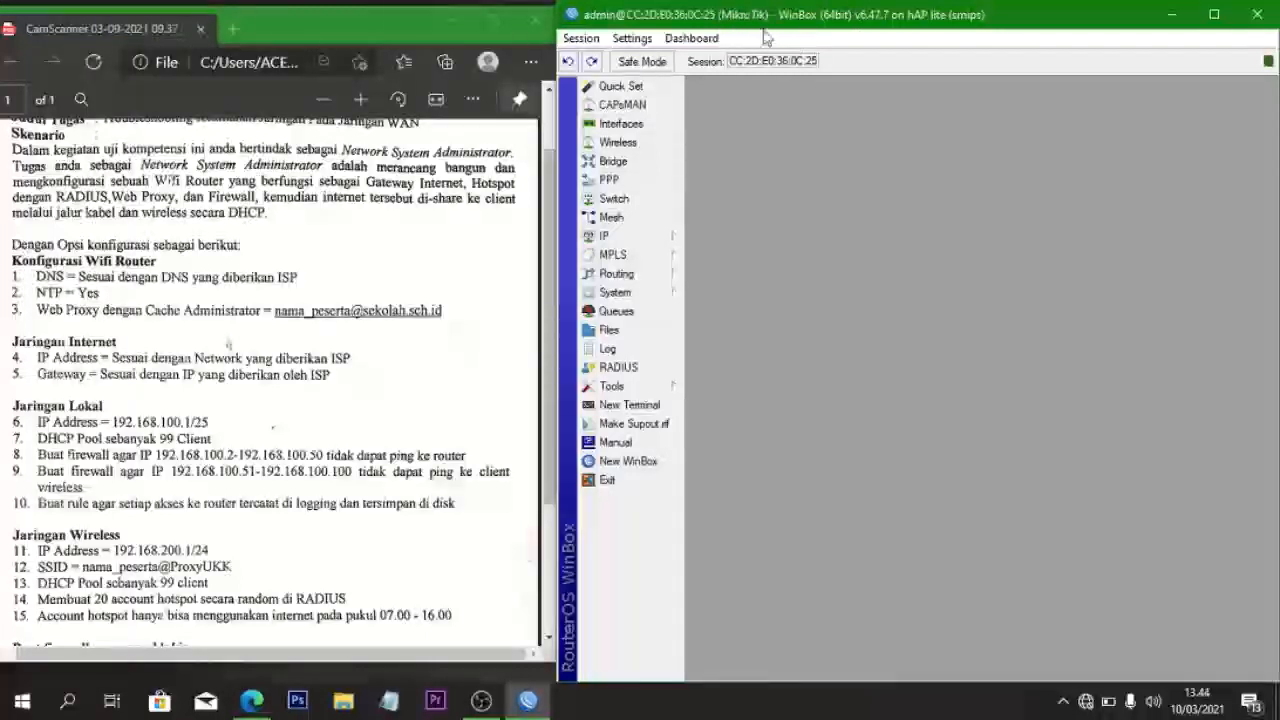
- Review the router's configuration change history in System > History
{"action": "left_click", "coordinate": [620, 238]}
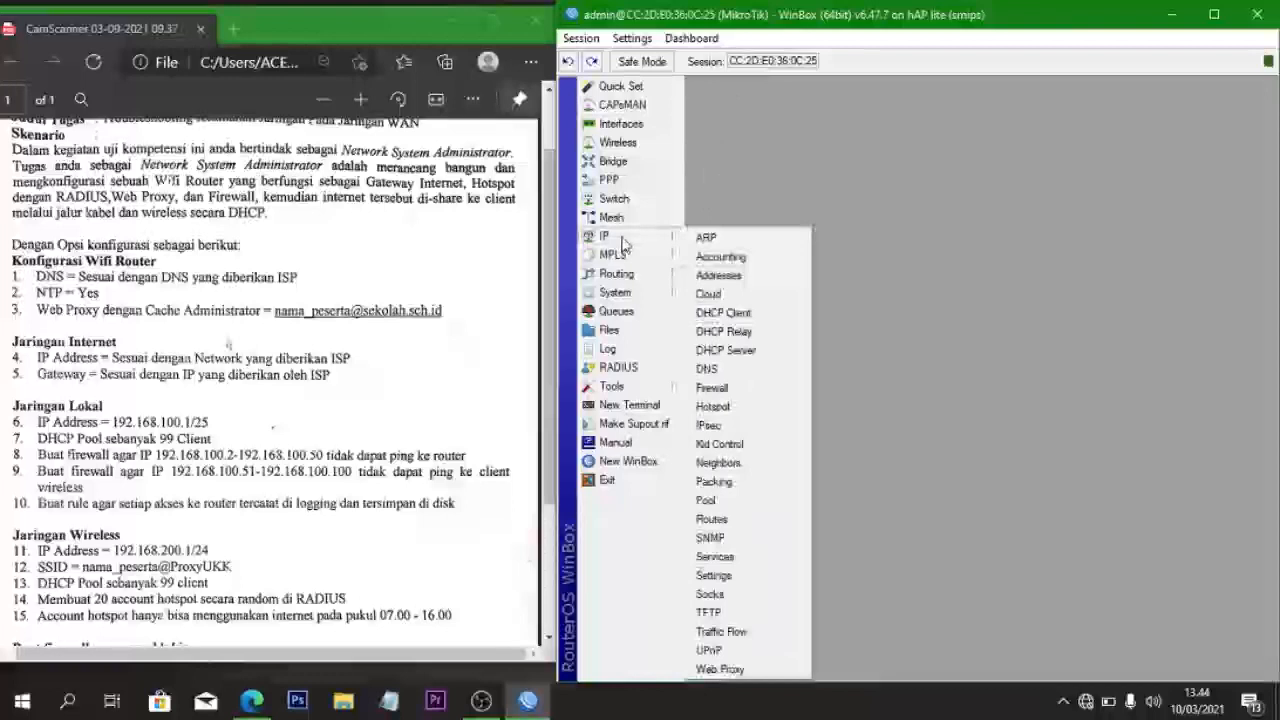
{"action": "left_click", "coordinate": [632, 298]}
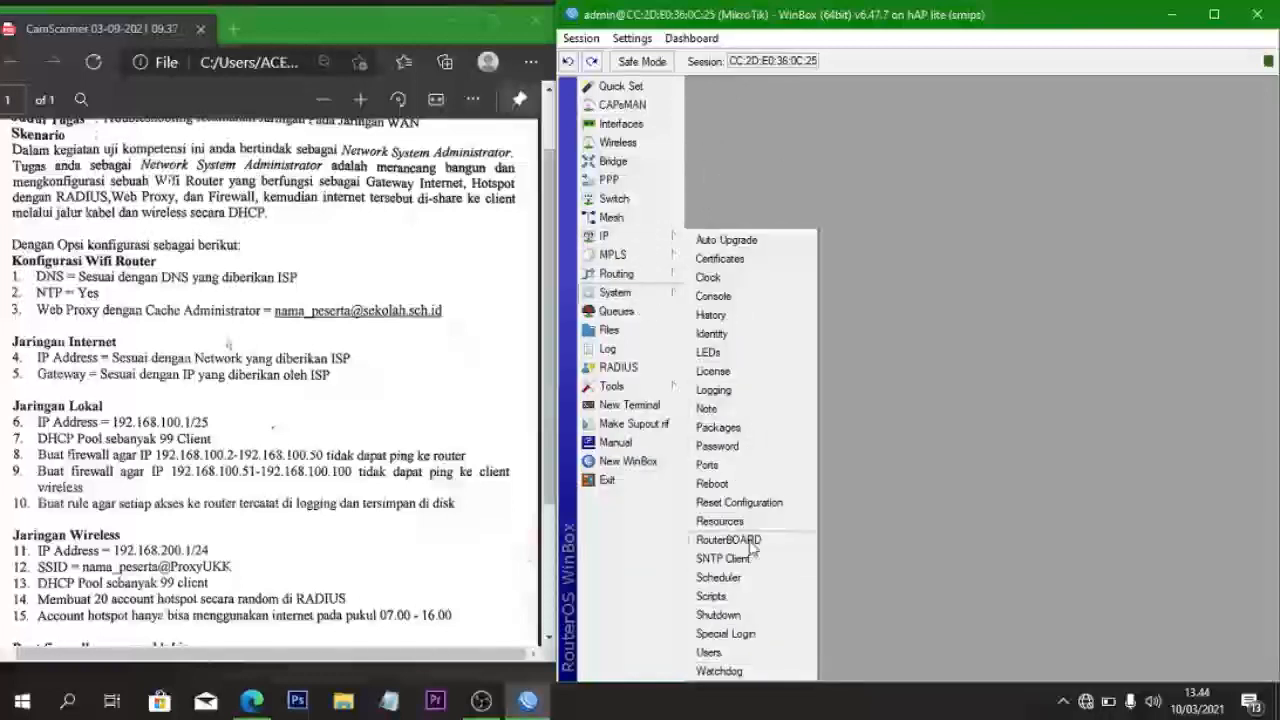
{"action": "left_click", "coordinate": [712, 315]}
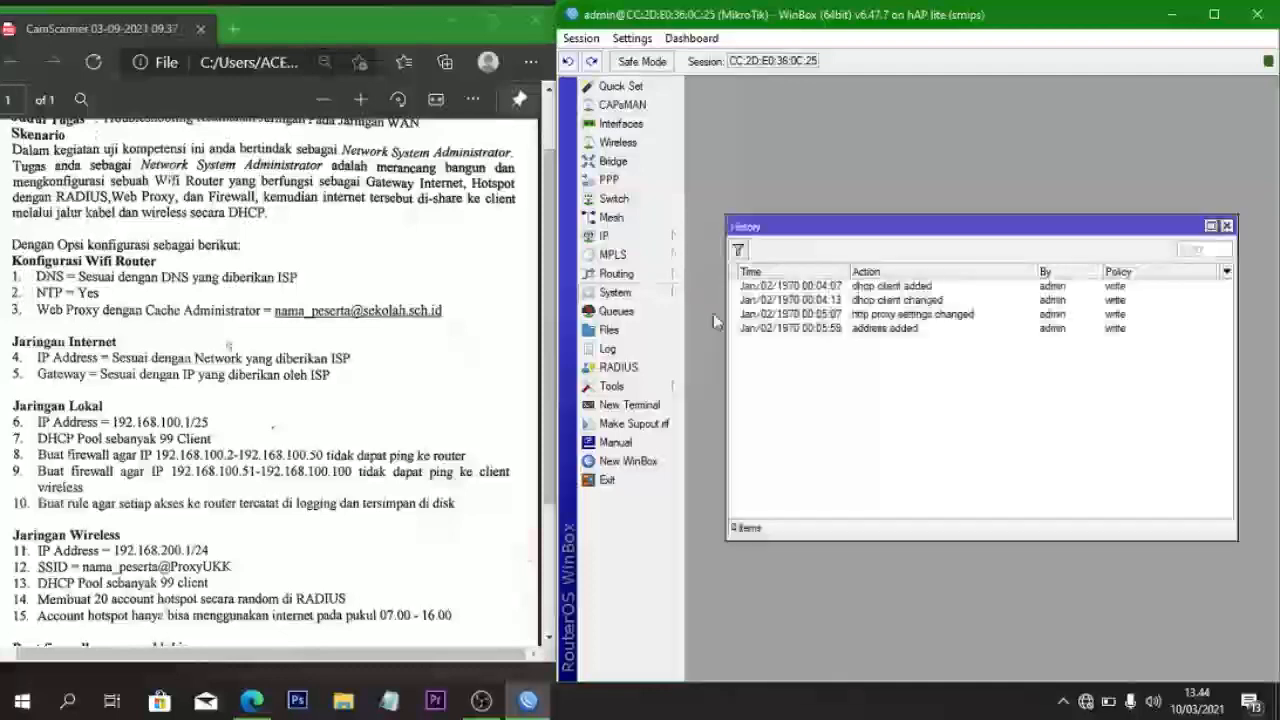
{"action": "left_click", "coordinate": [1227, 226]}
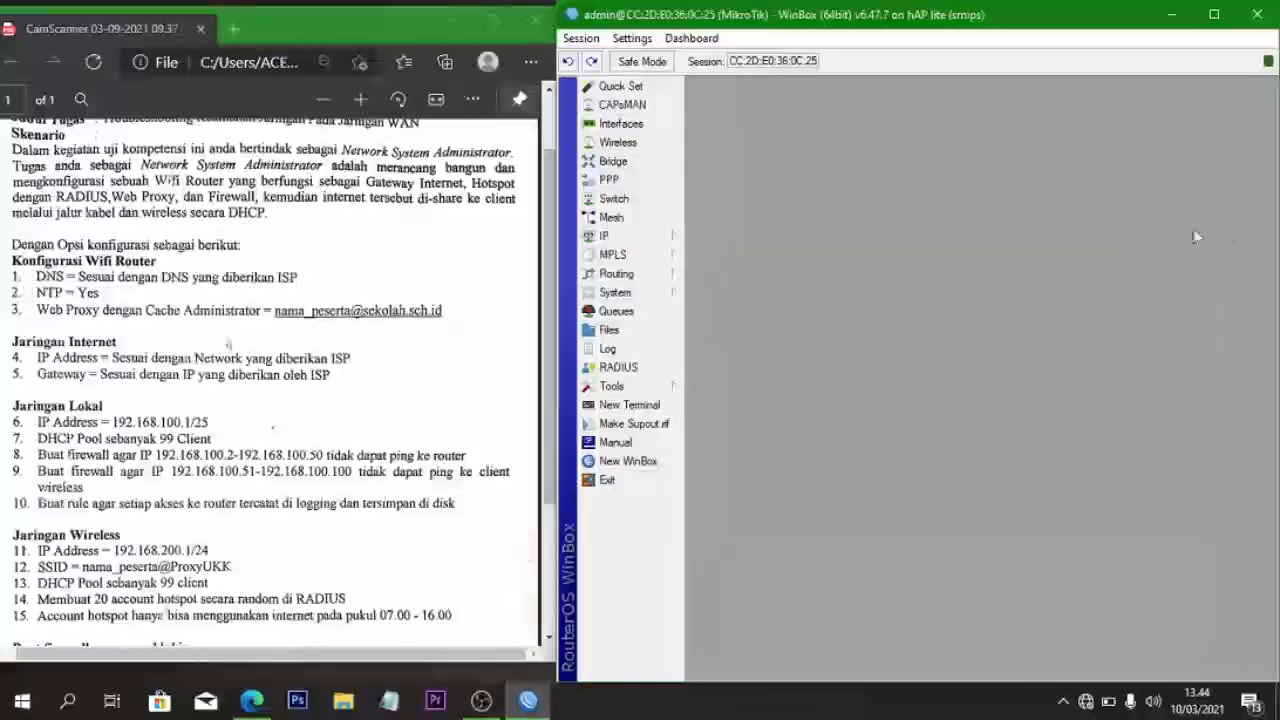
- Change the router identity to the participant's name and confirm it
{"action": "left_click", "coordinate": [616, 293]}
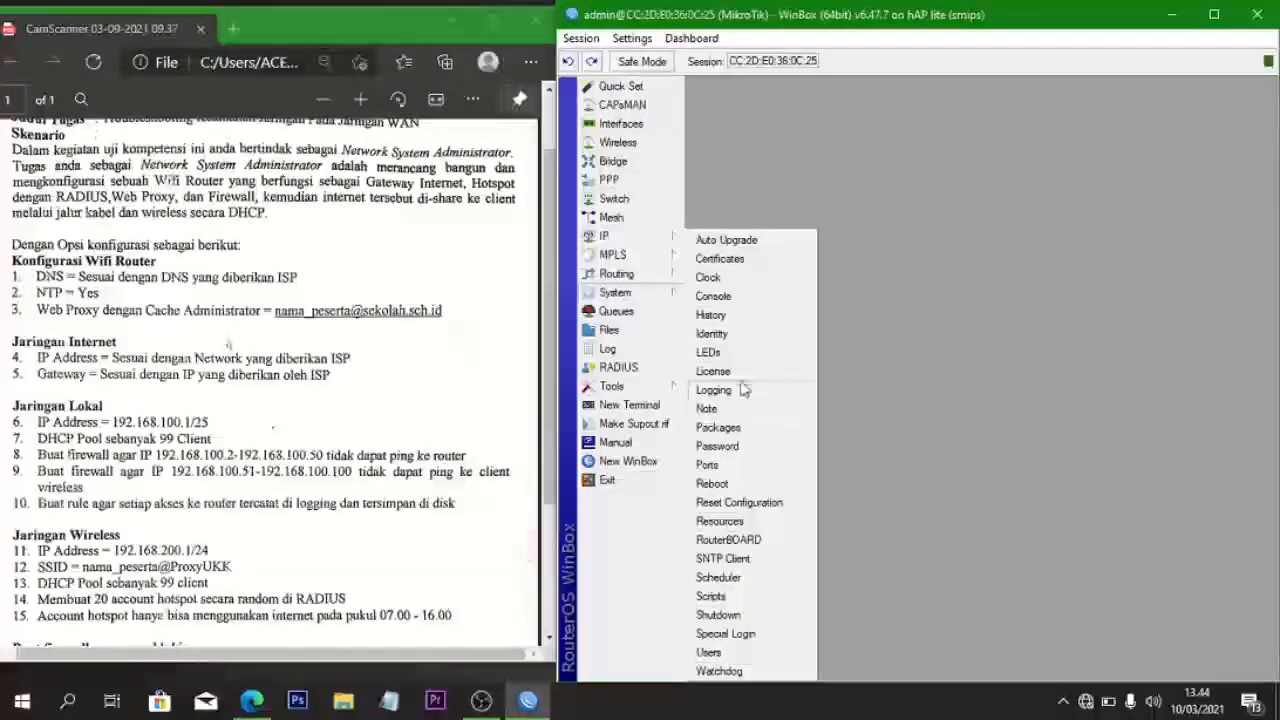
{"action": "left_click", "coordinate": [712, 334]}
{"action": "key", "text": "BackSpace"}
{"action": "type", "text": "angger"}
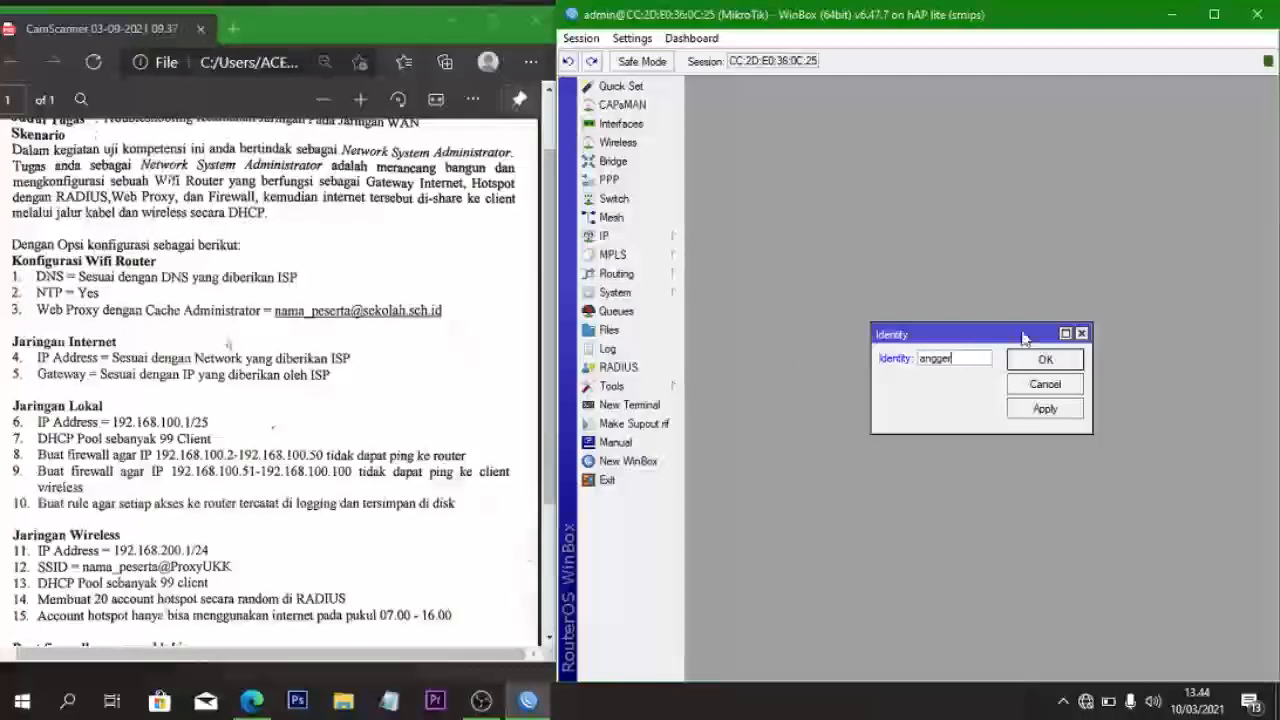
{"action": "left_click", "coordinate": [1036, 408]}
{"action": "left_click", "coordinate": [1030, 360]}
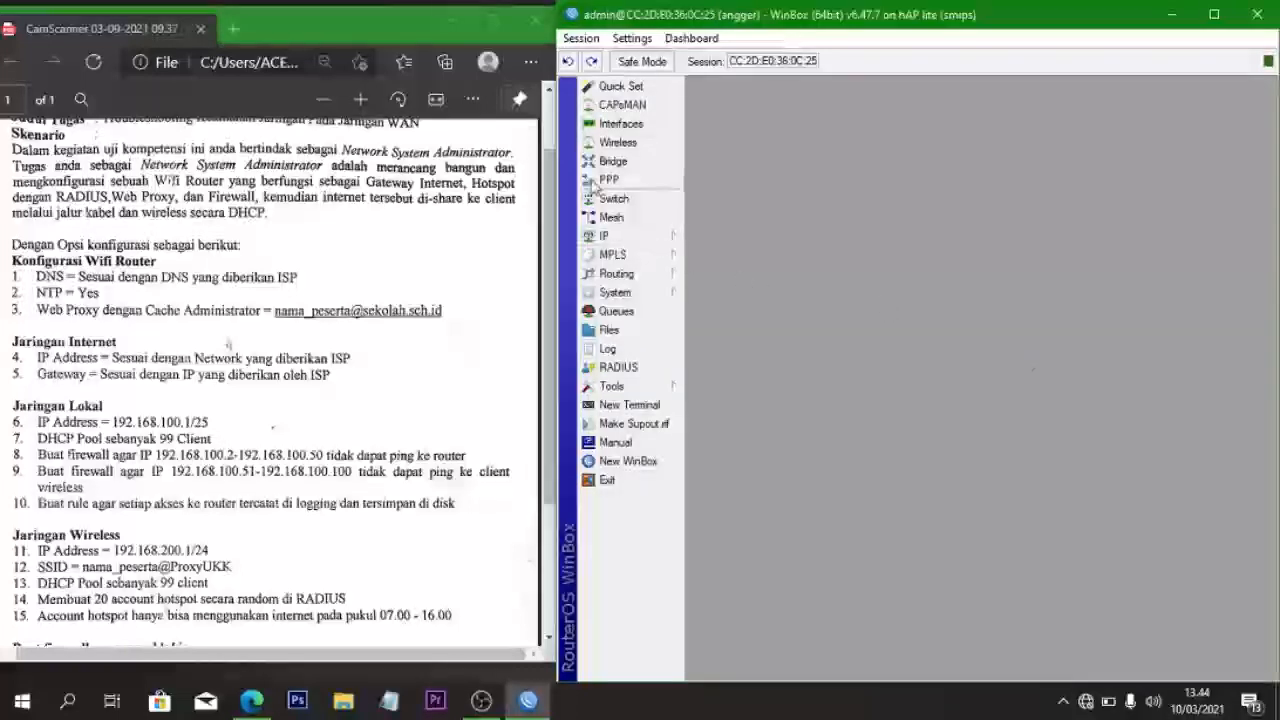
- Comment ether1 as 'isp', ether2 as 'lan' and wlan1 as 'hotspot', then close Interfaces
{"action": "left_click", "coordinate": [610, 125]}
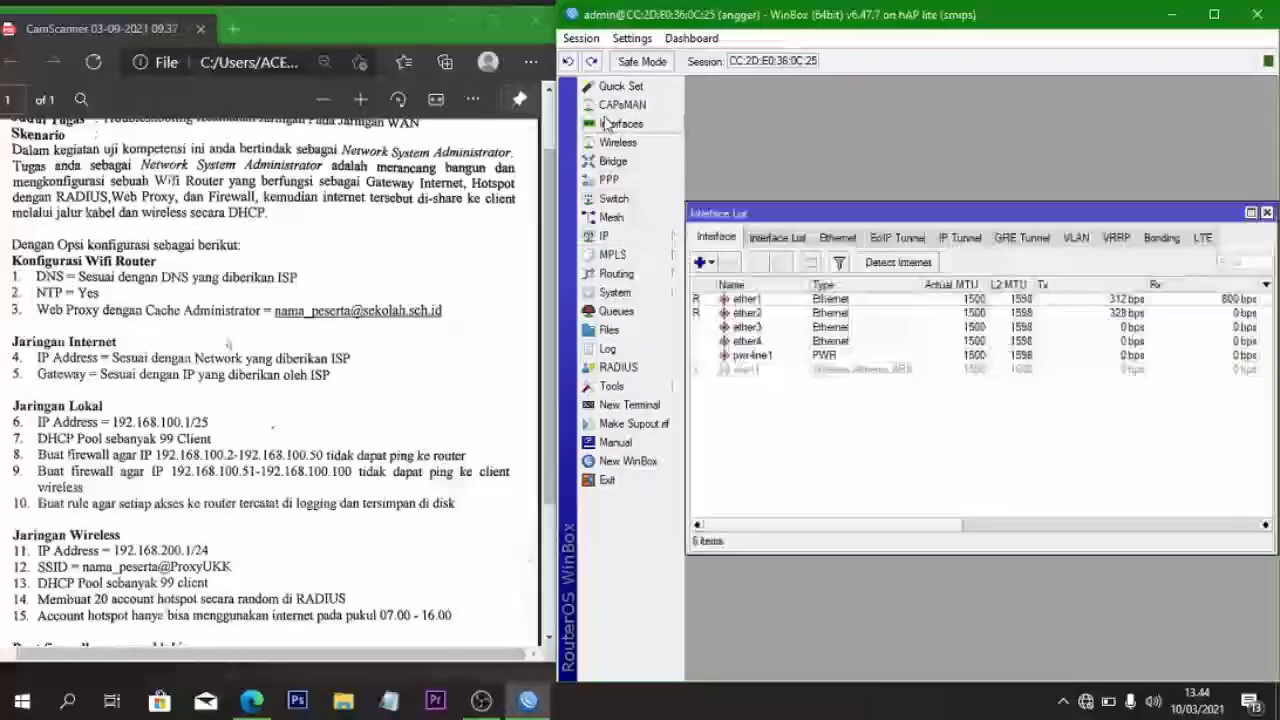
{"action": "left_click", "coordinate": [745, 300]}
{"action": "left_click", "coordinate": [810, 262]}
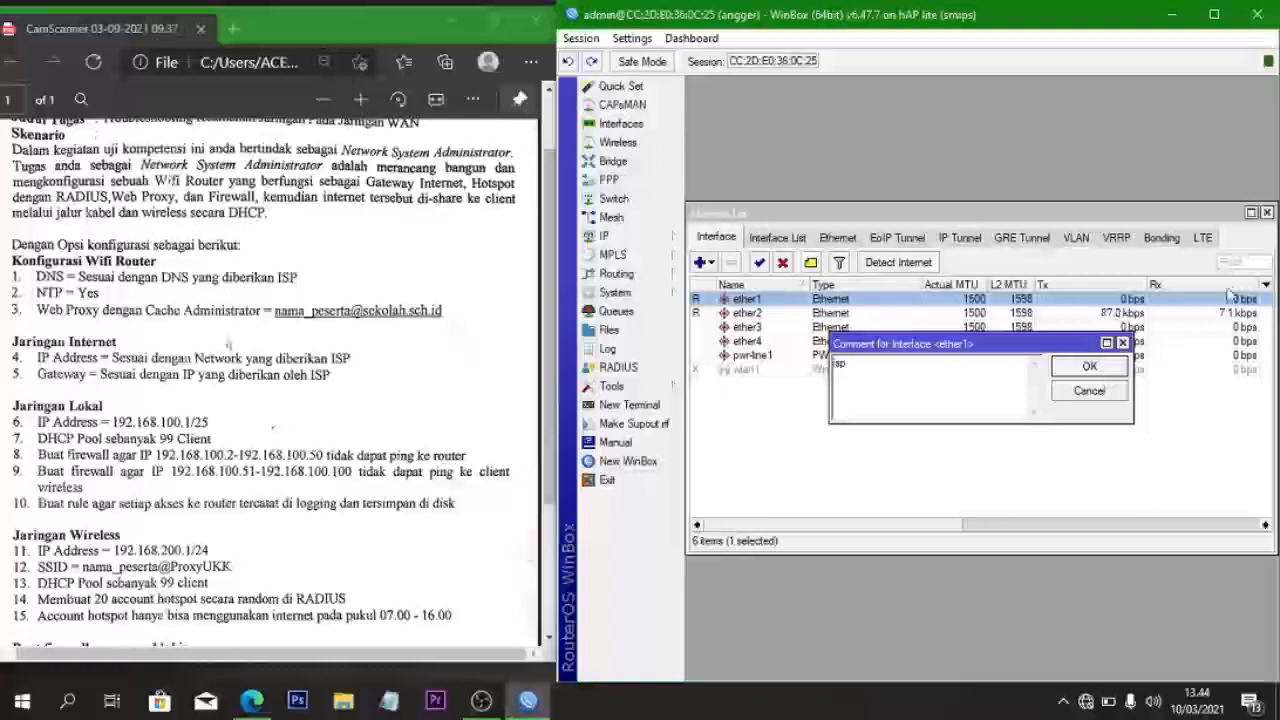
{"action": "left_click", "coordinate": [1125, 366]}
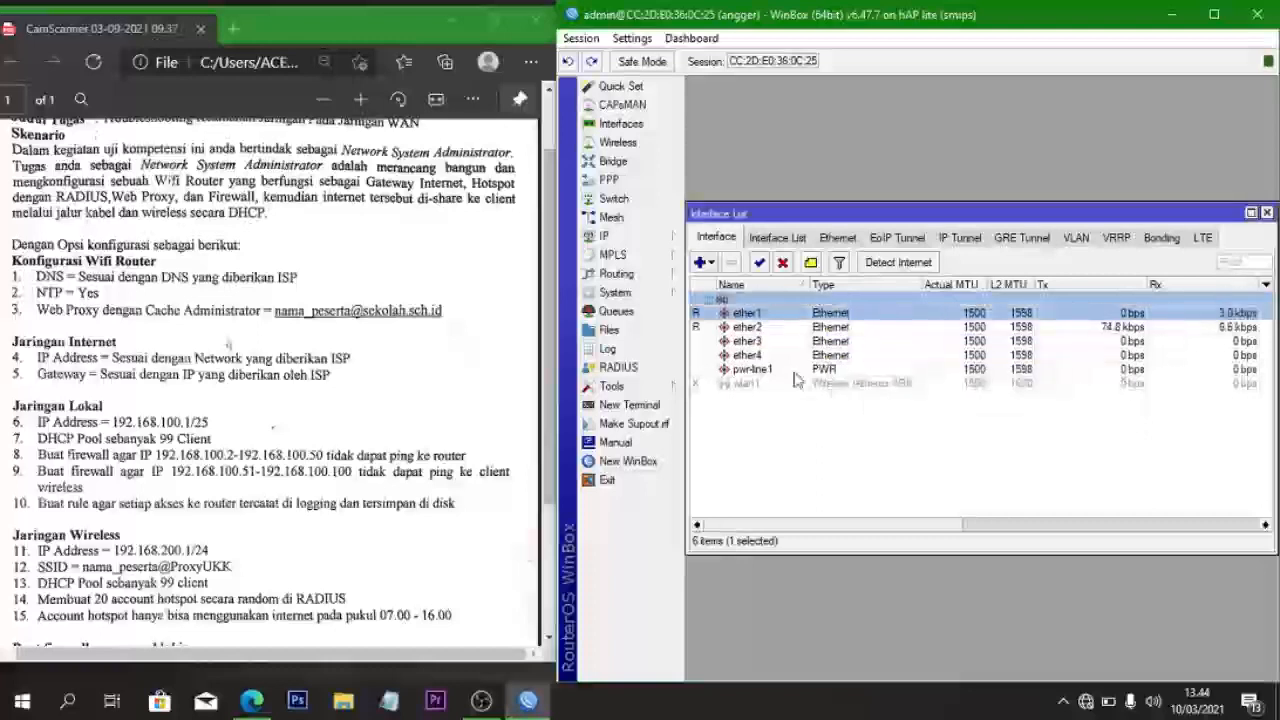
{"action": "left_click", "coordinate": [768, 325]}
{"action": "left_click", "coordinate": [810, 262]}
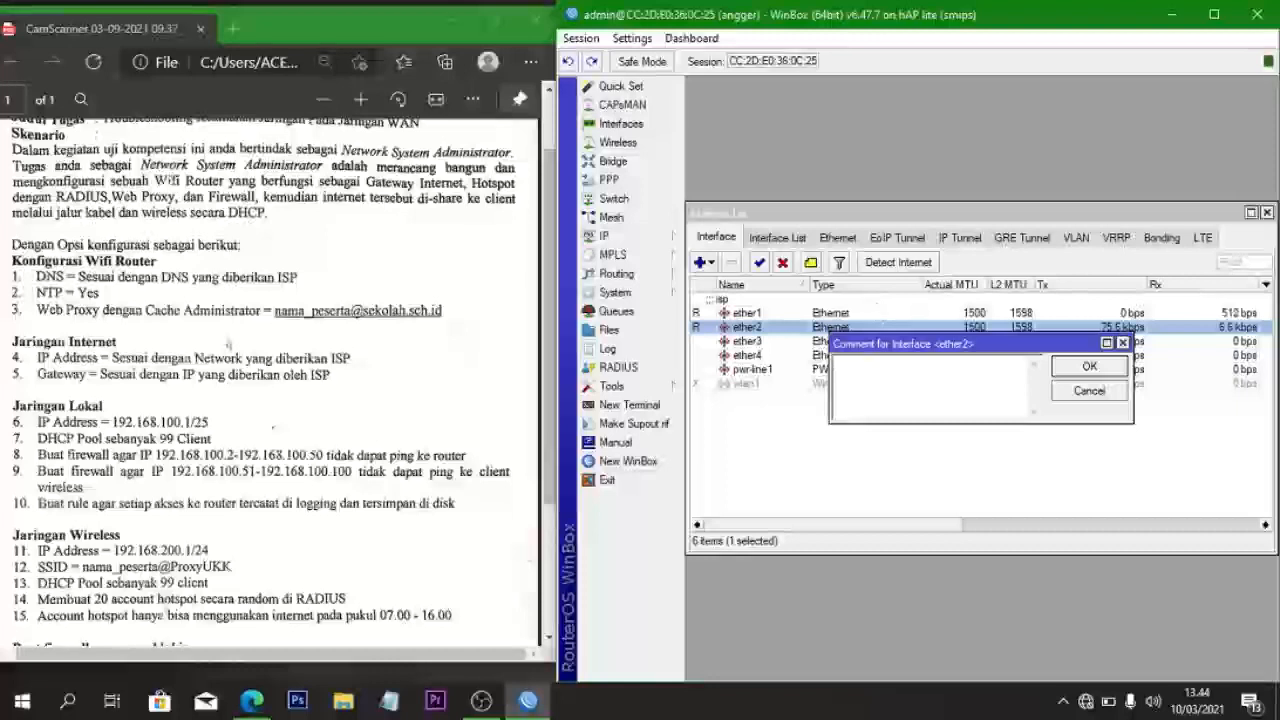
{"action": "type", "text": "lan"}
{"action": "left_click", "coordinate": [1072, 377]}
{"action": "left_click", "coordinate": [858, 397]}
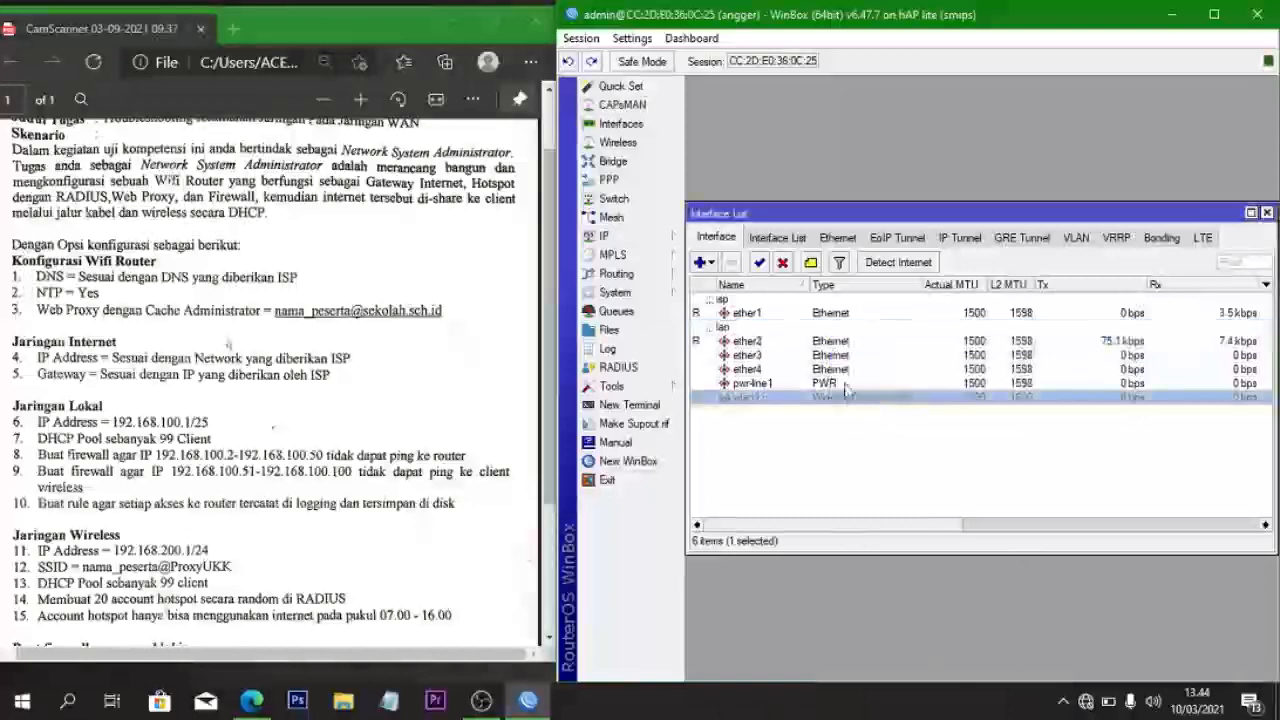
{"action": "left_click", "coordinate": [811, 263]}
{"action": "type", "text": "hotspot"}
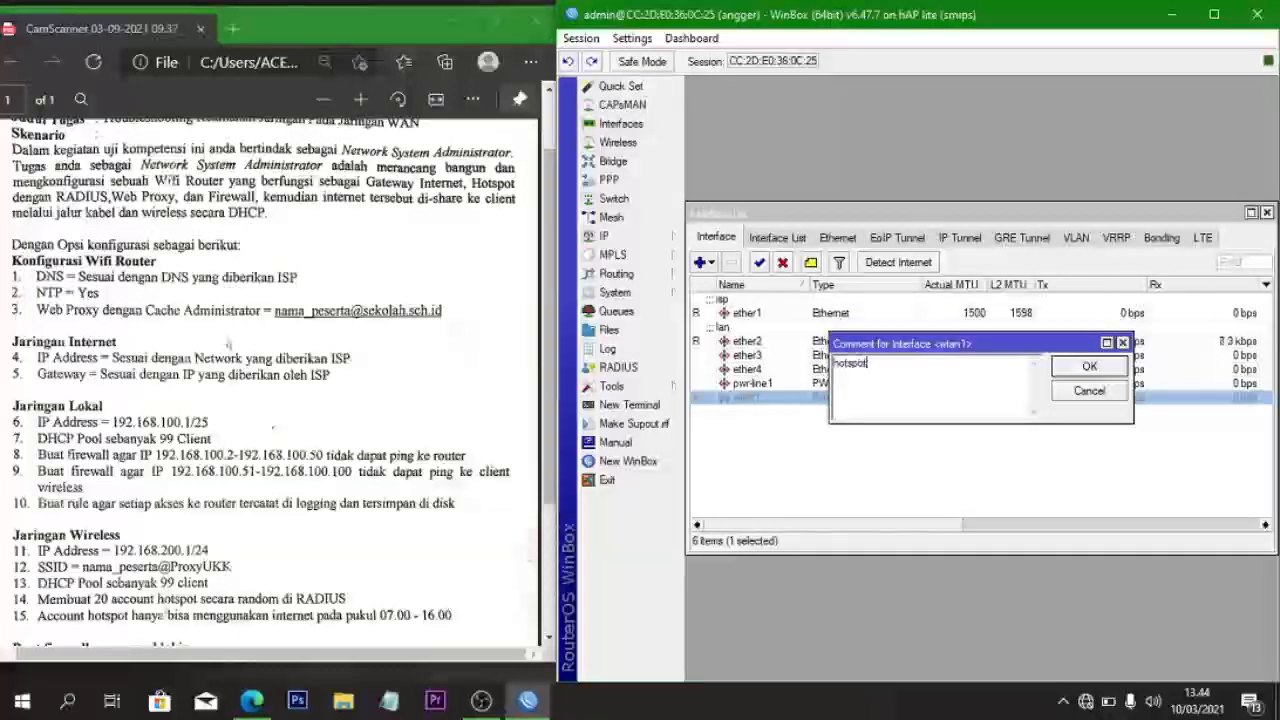
{"action": "left_click", "coordinate": [1120, 368]}
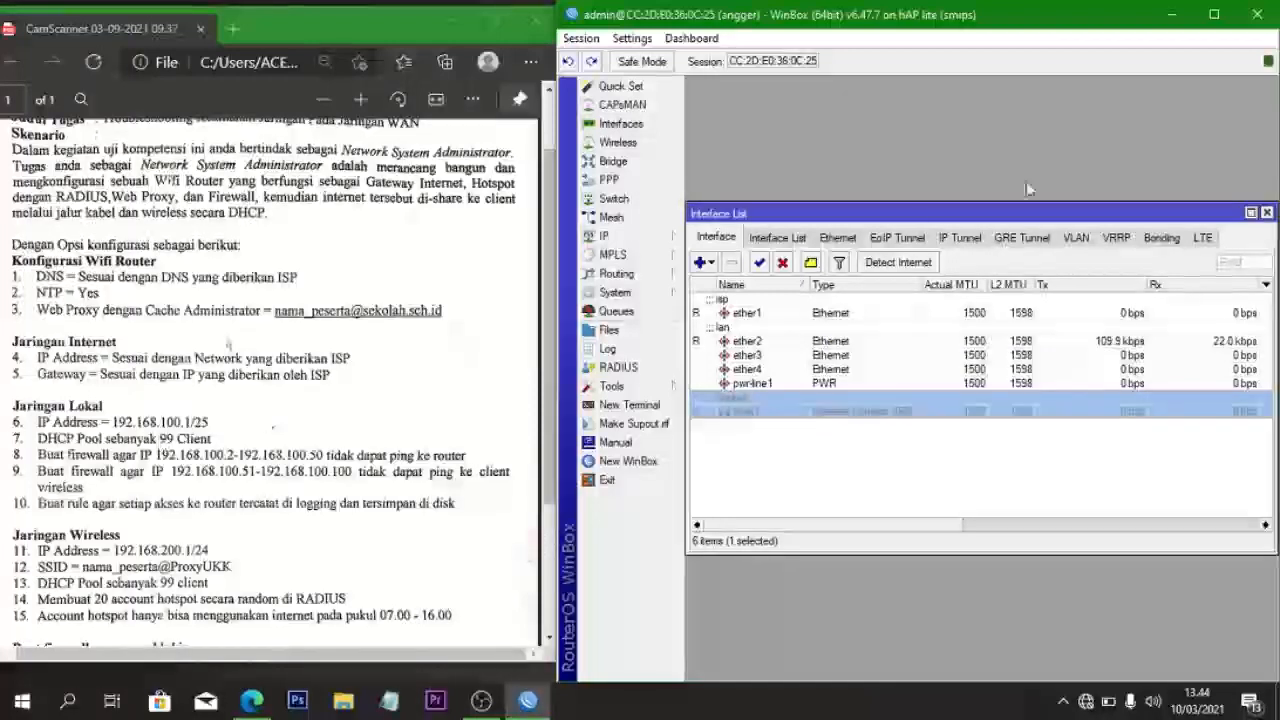
{"action": "left_click", "coordinate": [1266, 213]}
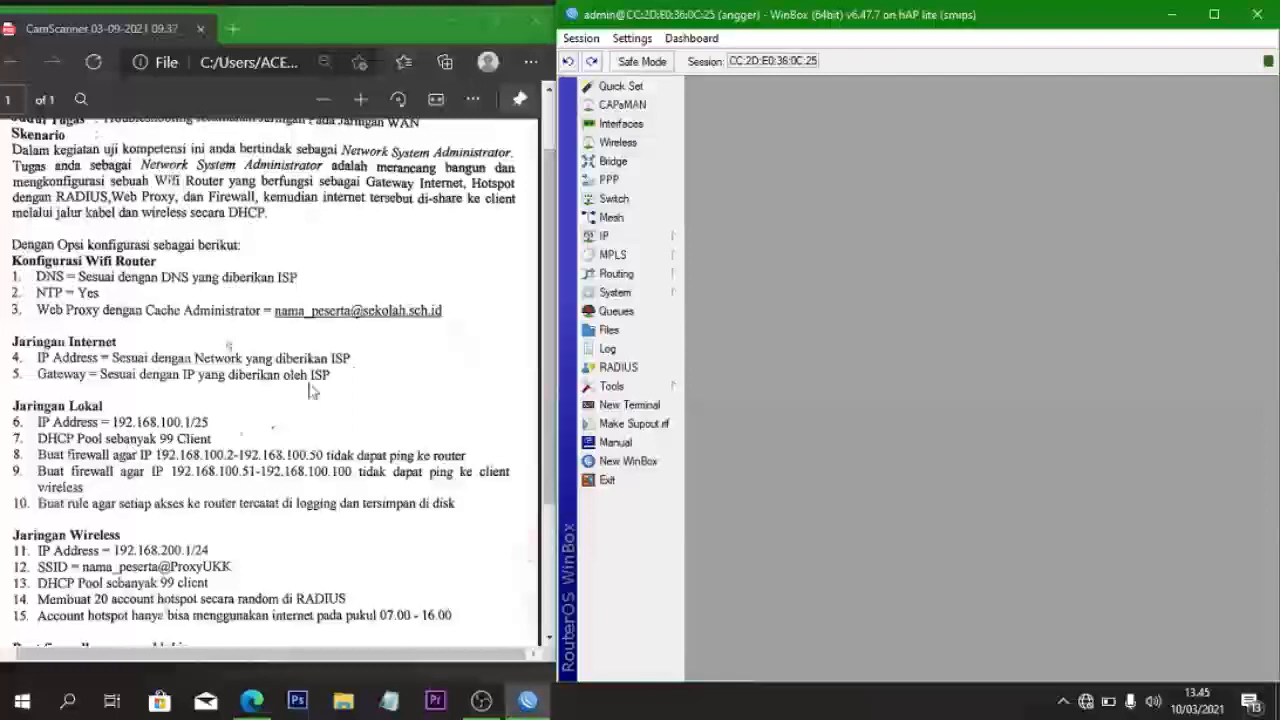
- Start DHCP Setup on ether2, accepting the 192.168.100.0/25 space and suggested gateway
{"action": "left_click", "coordinate": [600, 238]}
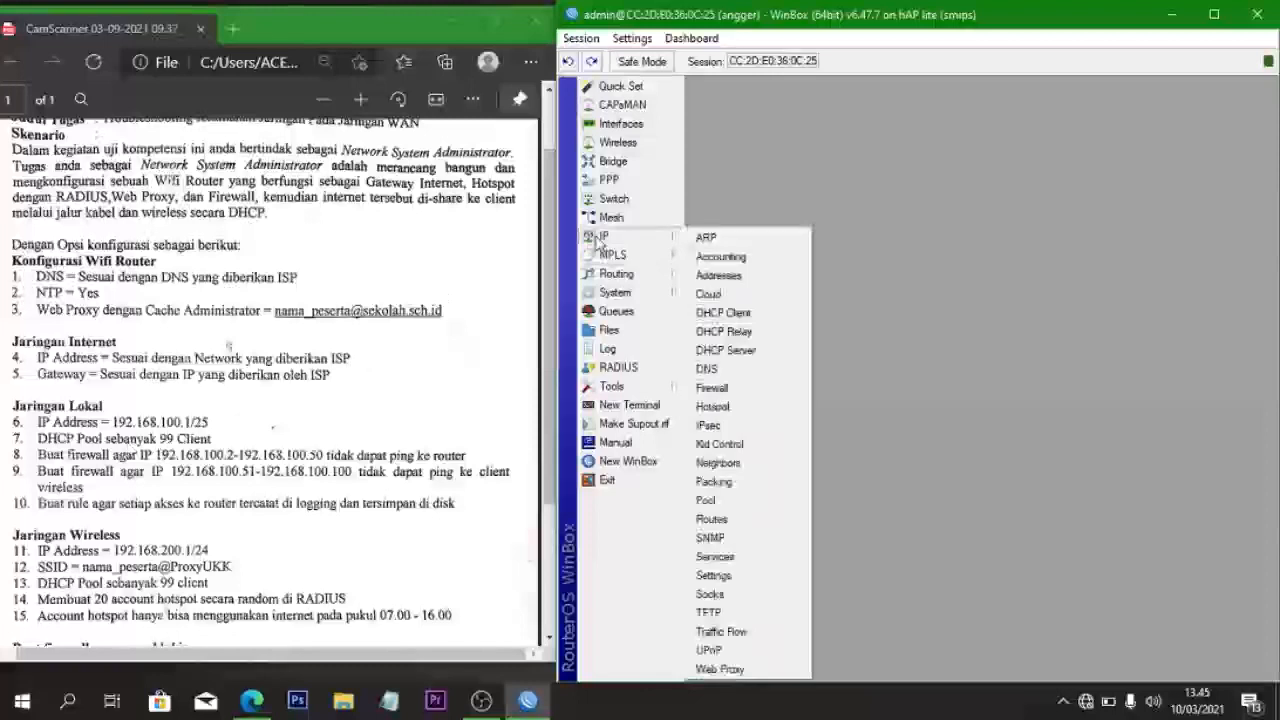
{"action": "left_click", "coordinate": [756, 352]}
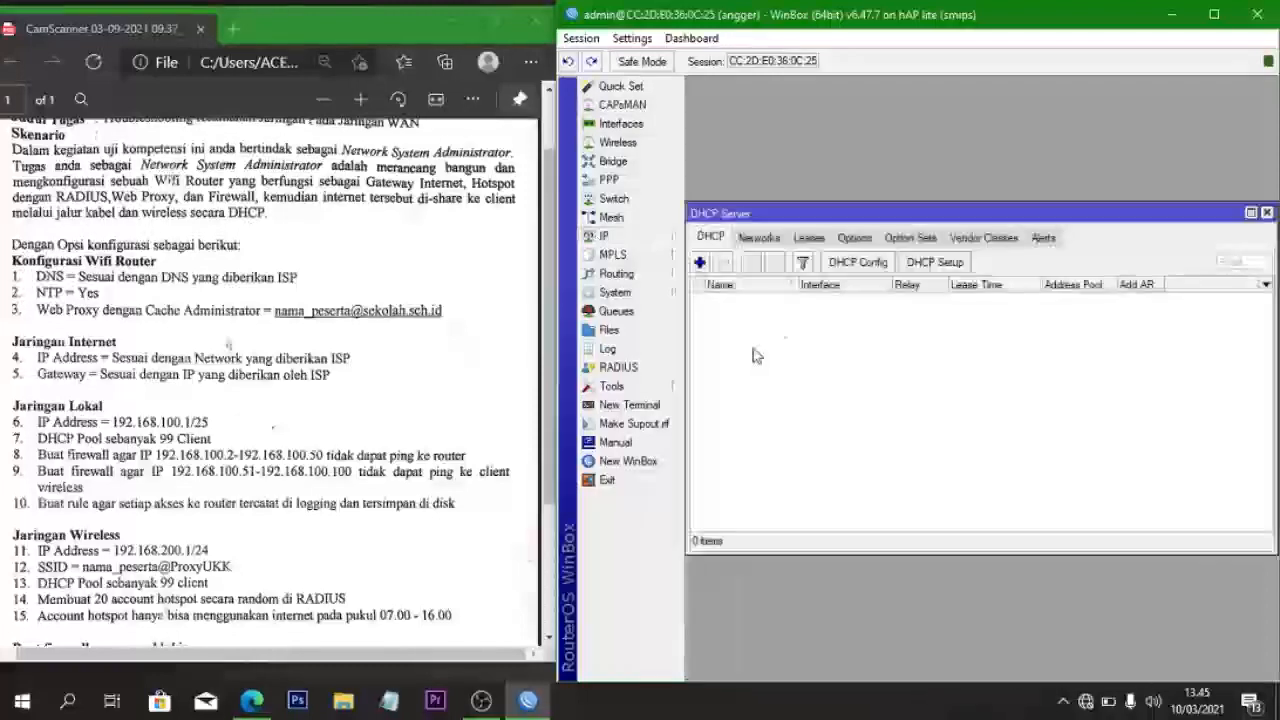
{"action": "left_click", "coordinate": [920, 263]}
{"action": "left_click", "coordinate": [1020, 376]}
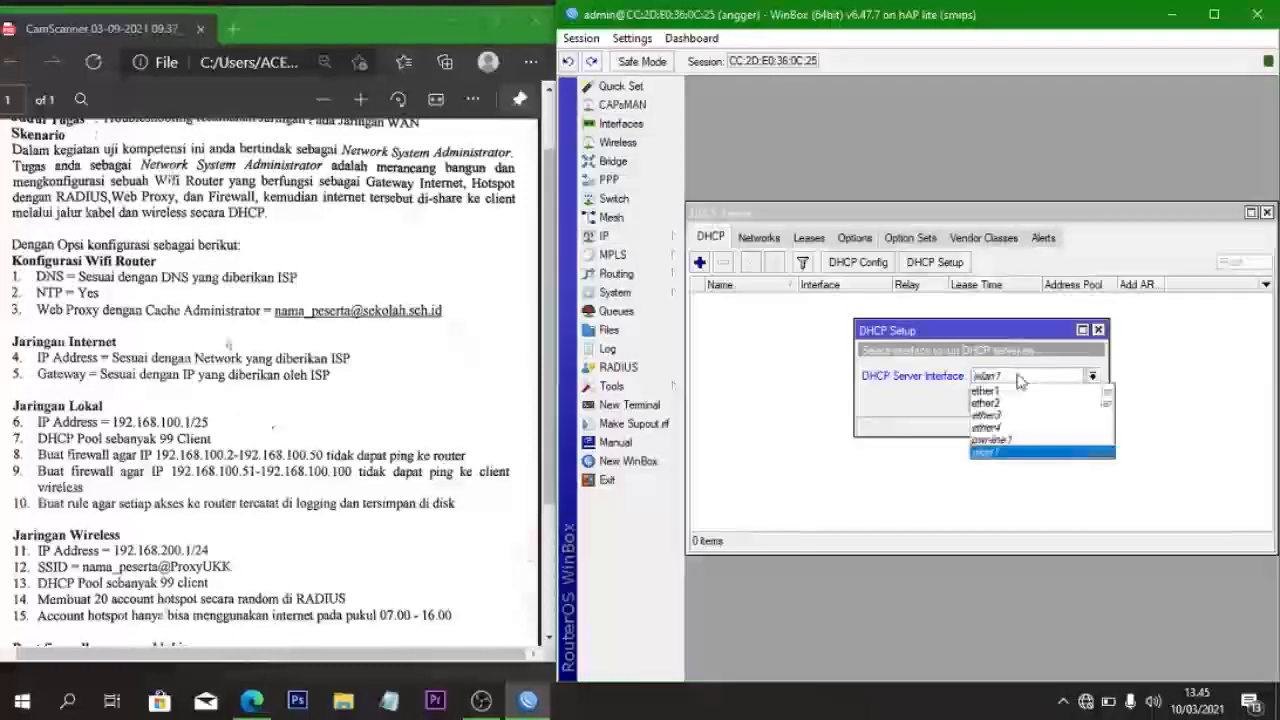
{"action": "left_click", "coordinate": [1008, 401]}
{"action": "left_click", "coordinate": [1022, 401]}
{"action": "left_click", "coordinate": [1028, 400]}
{"action": "left_click", "coordinate": [1028, 400]}
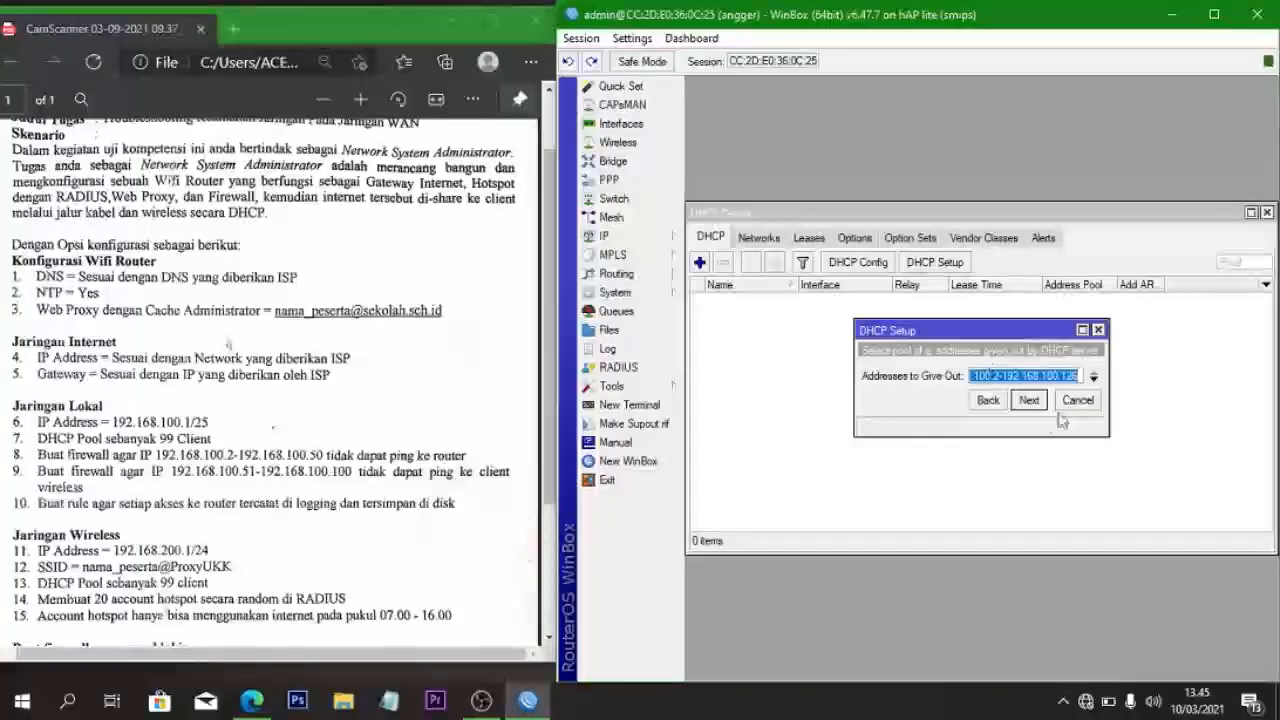
- End the pool at 192.168.100.100, keep default DNS and 00:10:00 lease, and finish
{"action": "left_click", "coordinate": [1080, 375]}
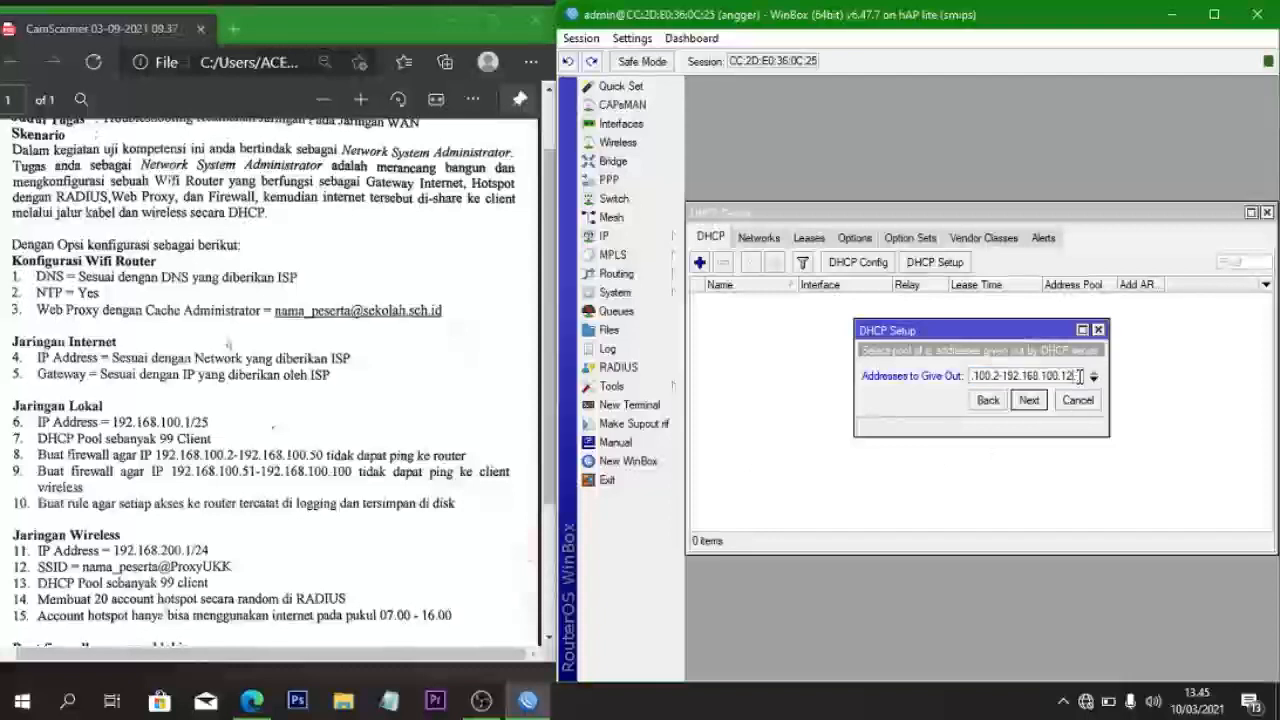
{"action": "type", "text": "00"}
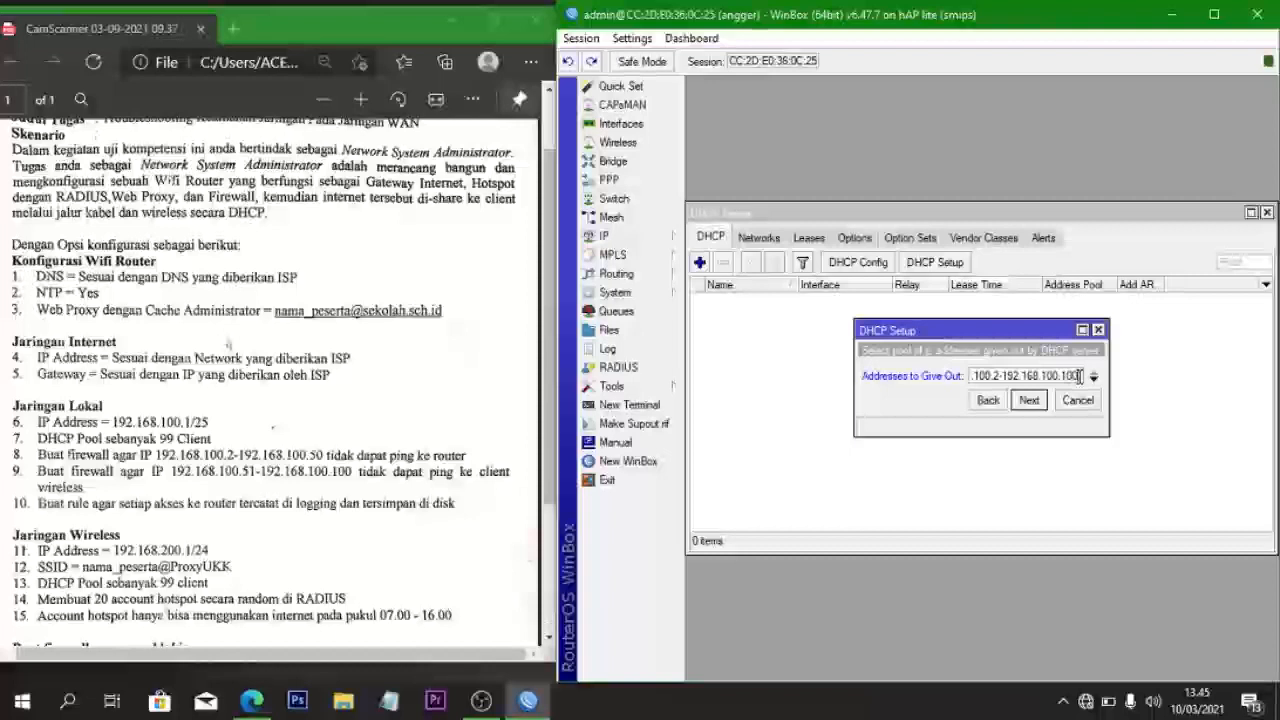
{"action": "left_click", "coordinate": [1028, 402]}
{"action": "left_click", "coordinate": [1030, 421]}
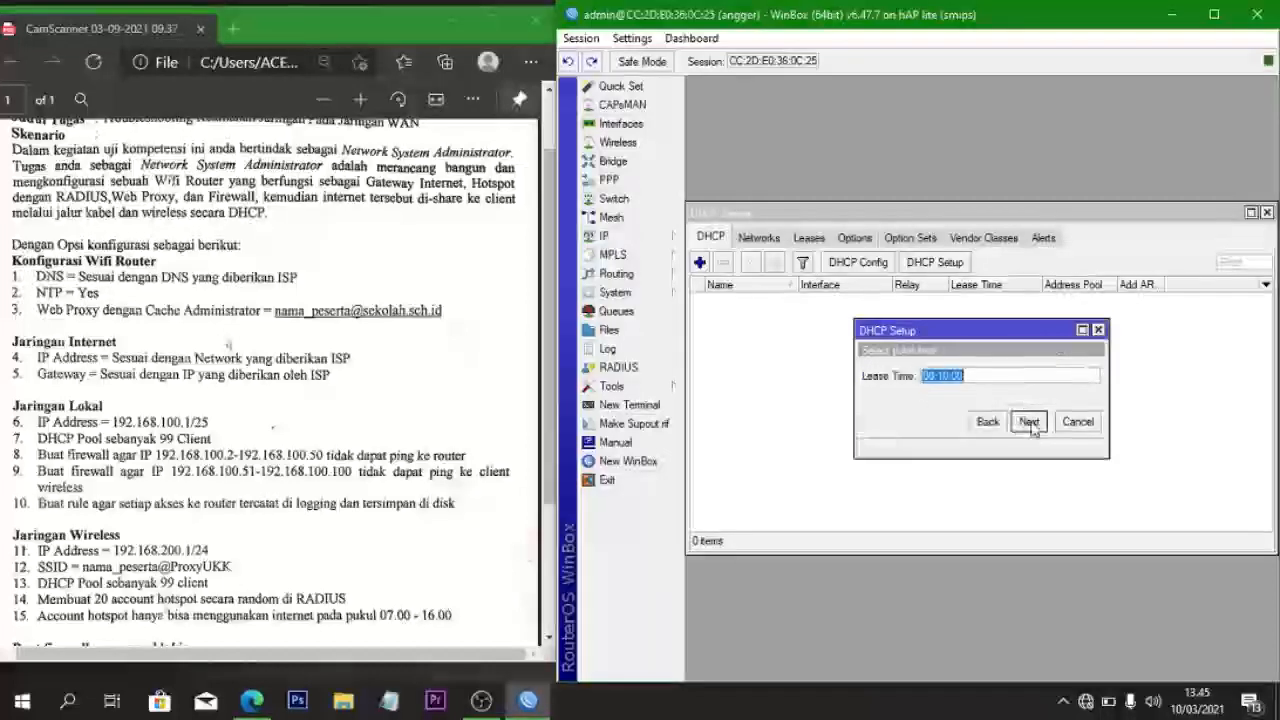
{"action": "left_click", "coordinate": [1030, 421]}
{"action": "left_click", "coordinate": [983, 374]}
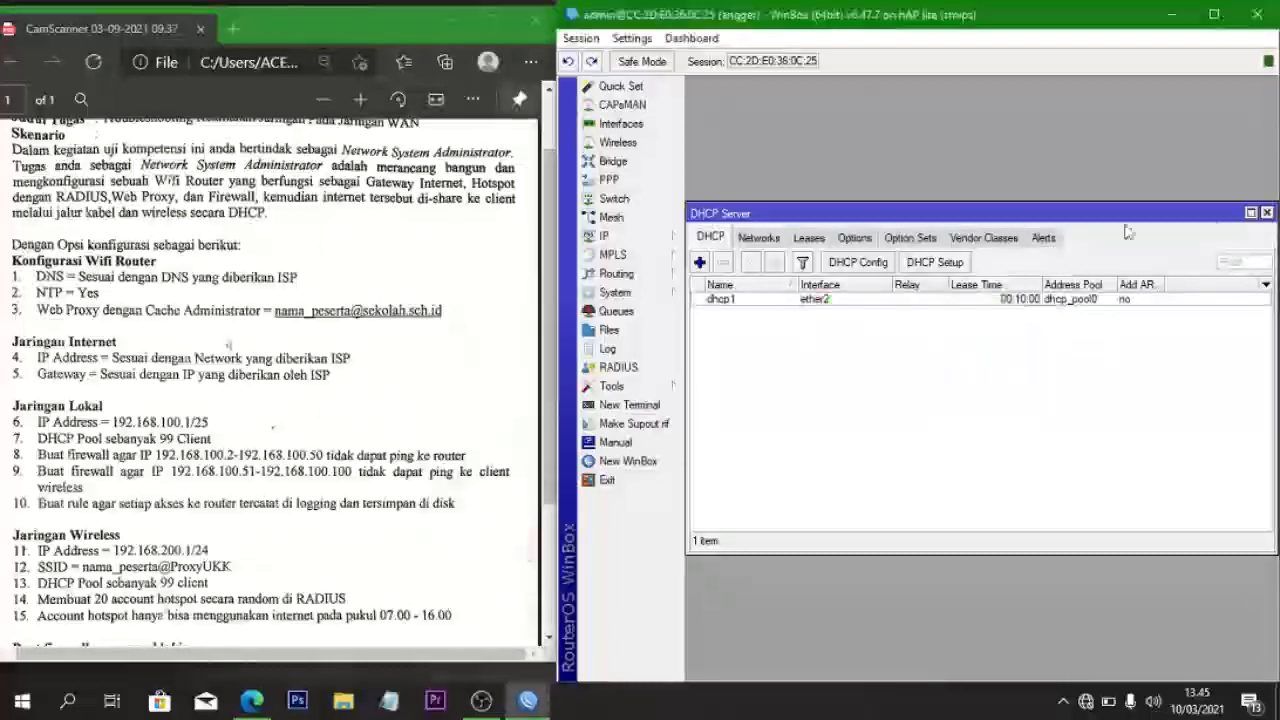
{"action": "left_click", "coordinate": [1267, 213]}
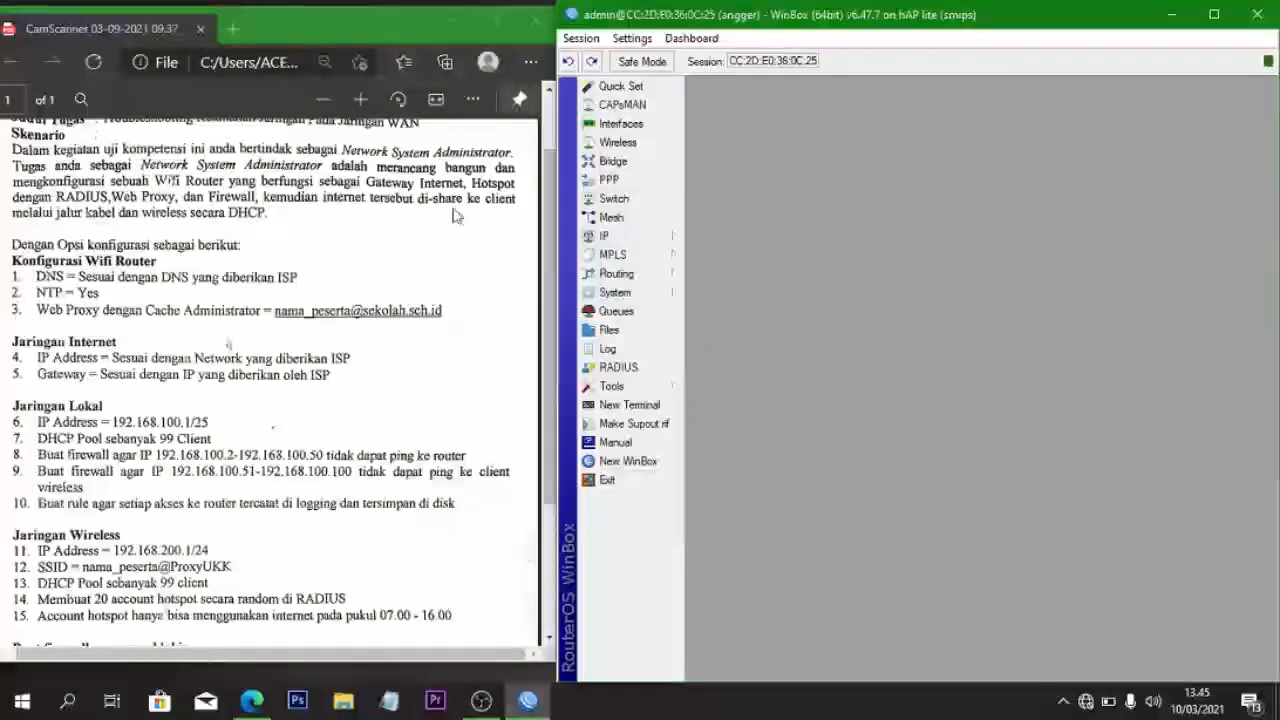
- Create a new firewall filter rule on the input chain
{"action": "left_click", "coordinate": [603, 238]}
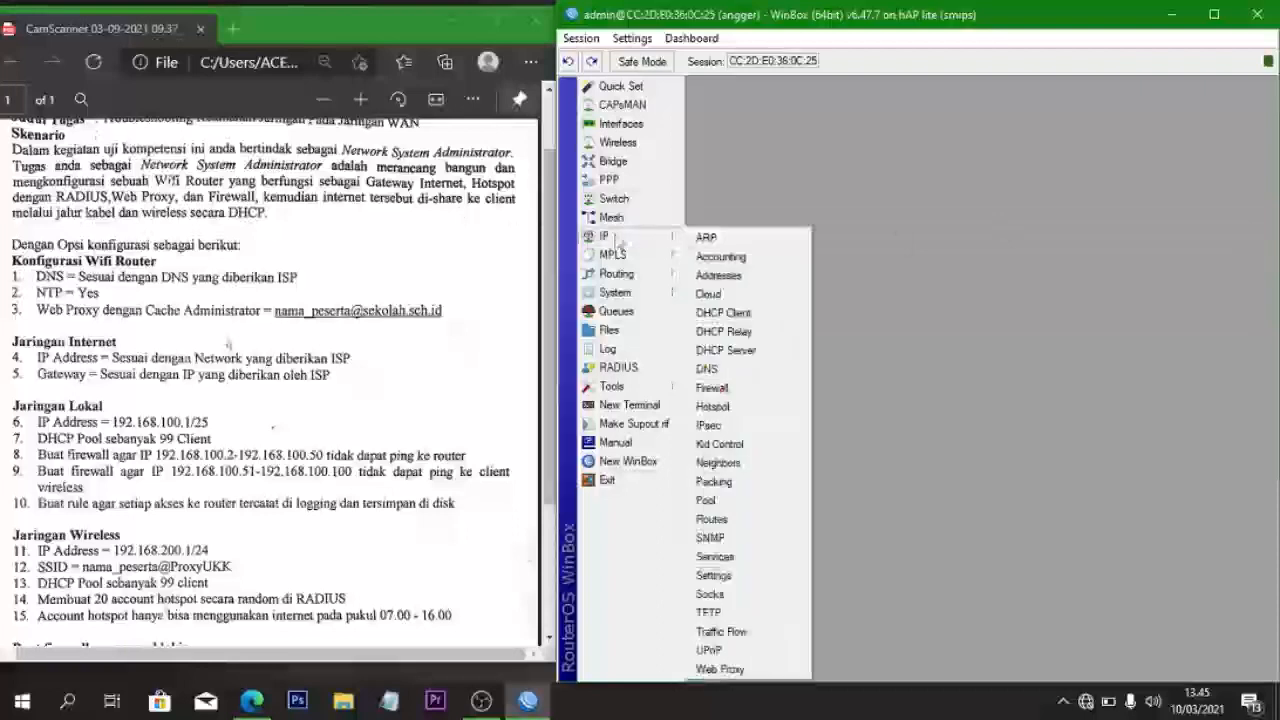
{"action": "left_click", "coordinate": [753, 389]}
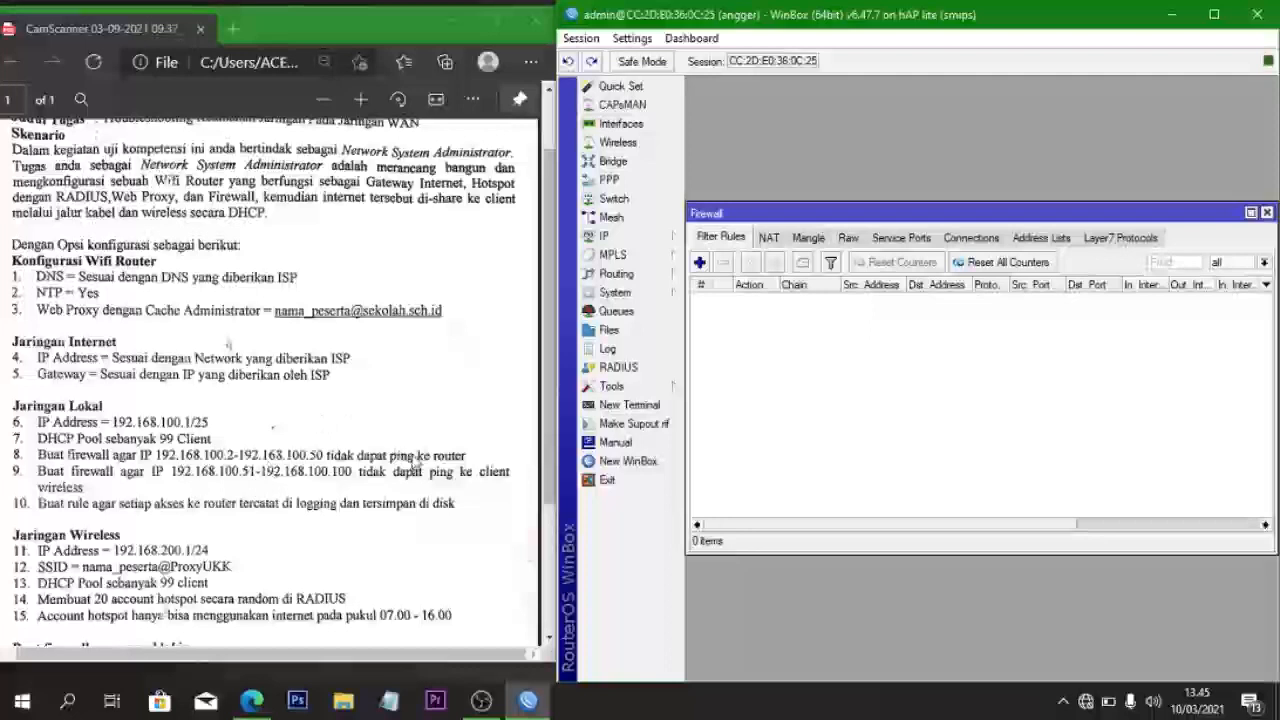
{"action": "left_click", "coordinate": [699, 262]}
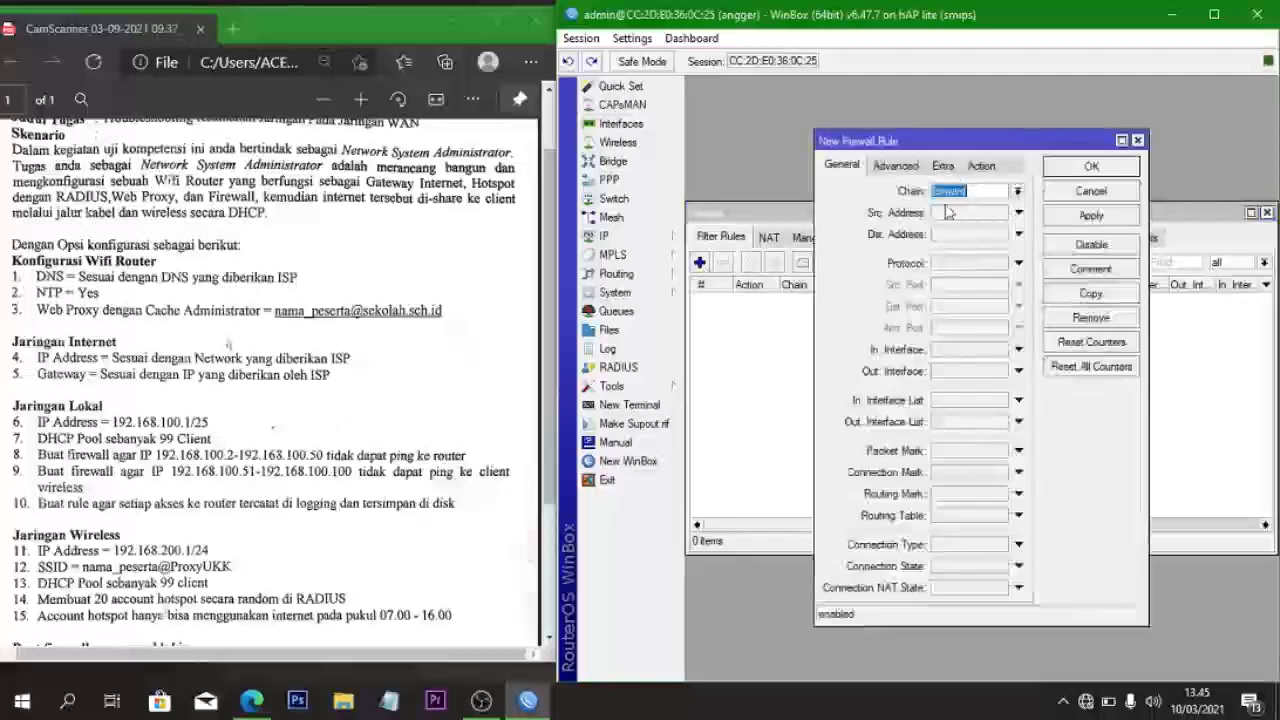
{"action": "left_click", "coordinate": [1017, 191]}
{"action": "left_click", "coordinate": [1000, 207]}
- Set the source address to 192.168.100.2-192.168.100.50, declining the Windows network discovery prompt
{"action": "left_click", "coordinate": [980, 214]}
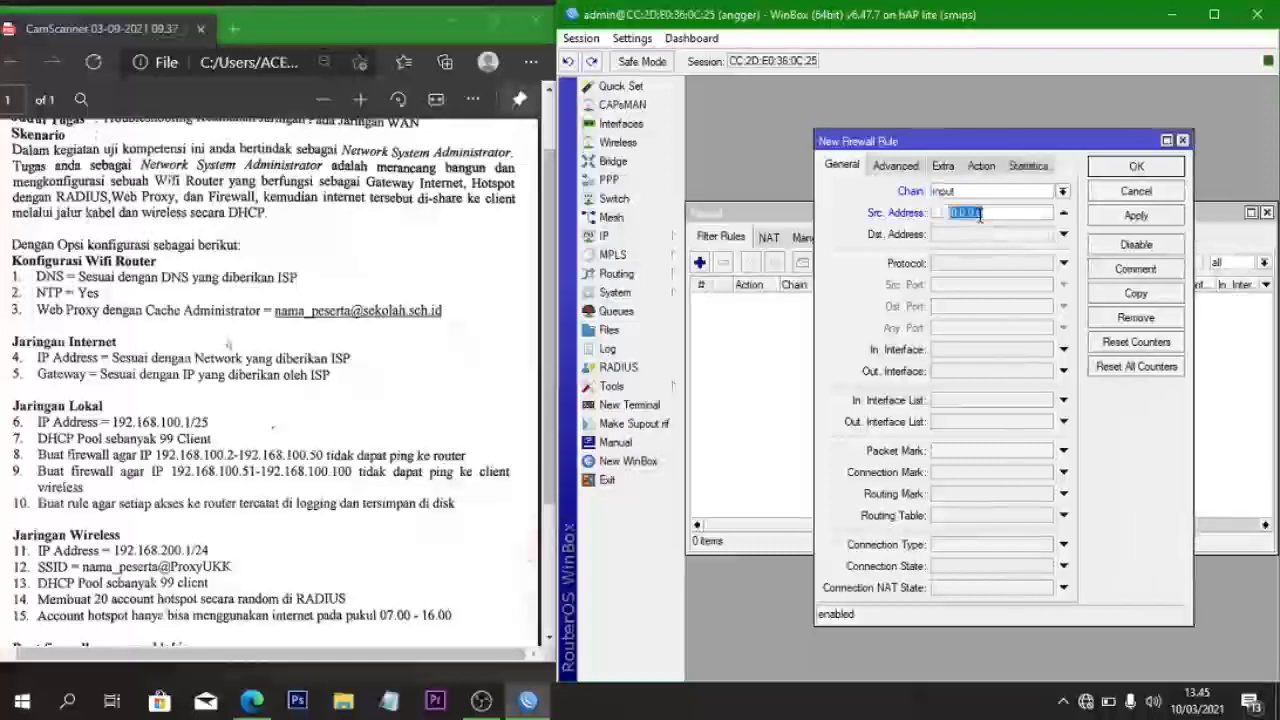
{"action": "key", "text": "BackSpace"}
{"action": "type", "text": "192"}
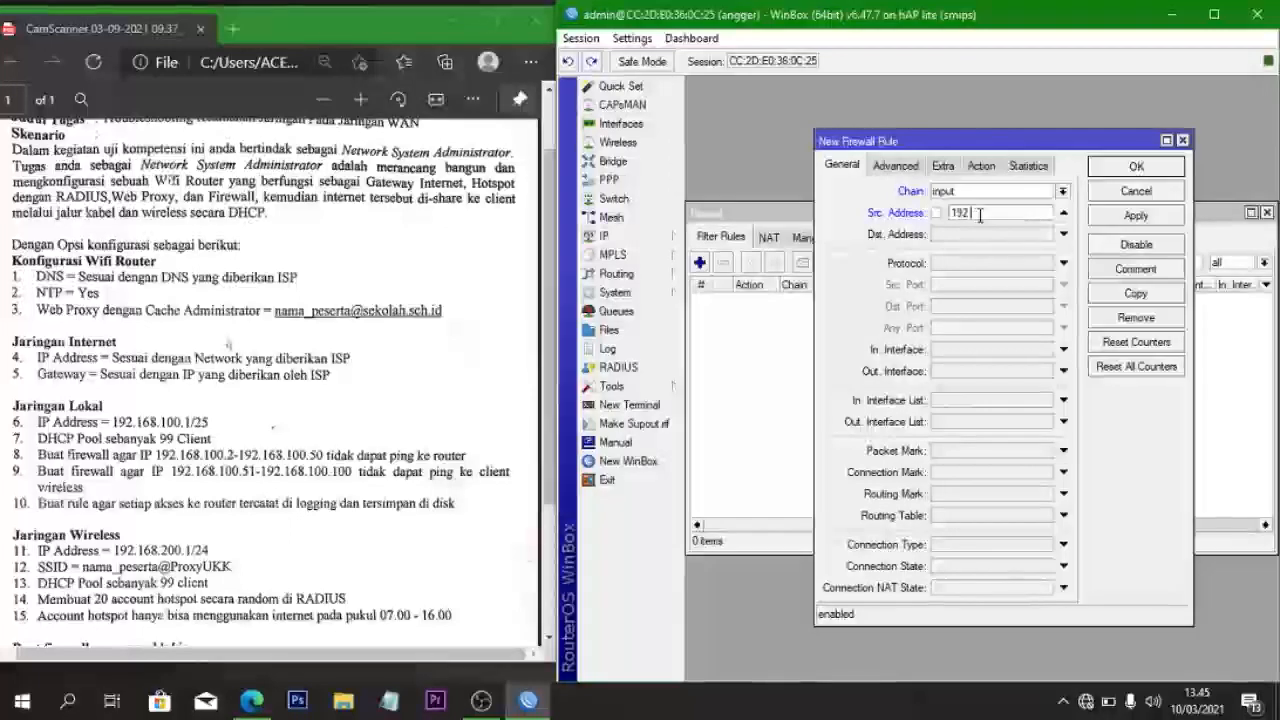
{"action": "type", "text": ".16"}
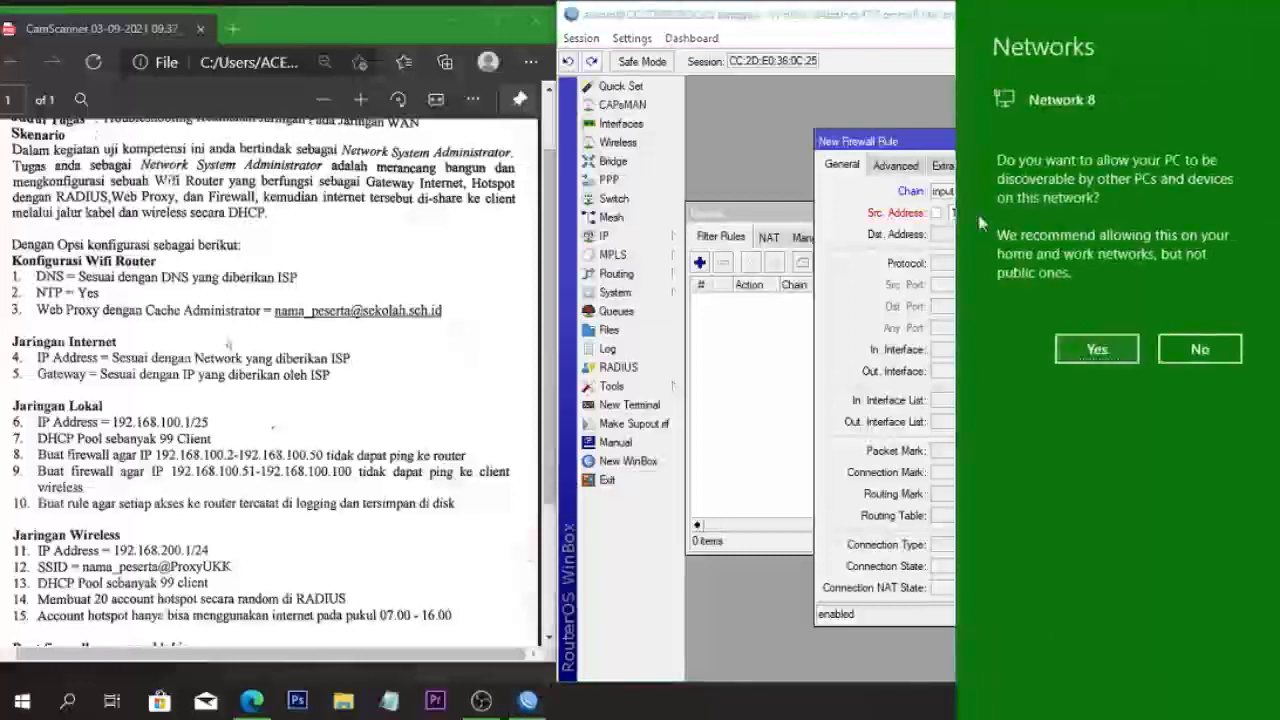
{"action": "left_click", "coordinate": [1160, 349]}
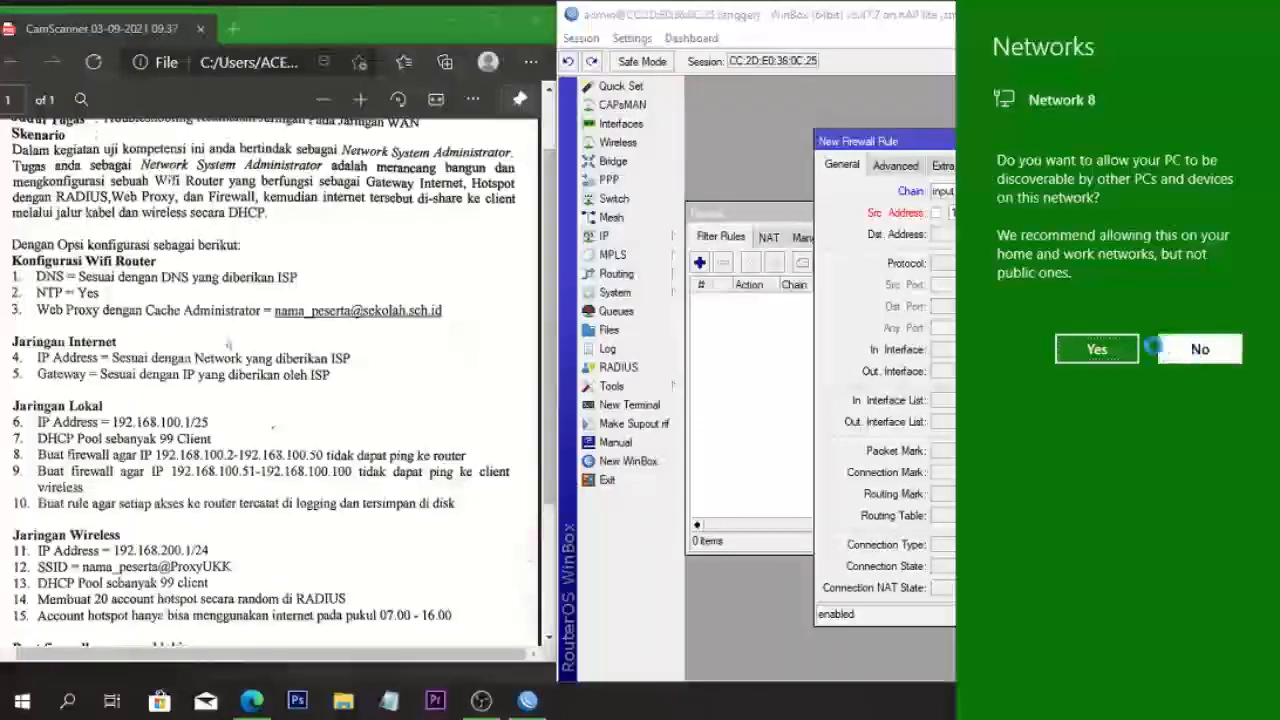
{"action": "left_click", "coordinate": [996, 212]}
{"action": "type", "text": ".168."}
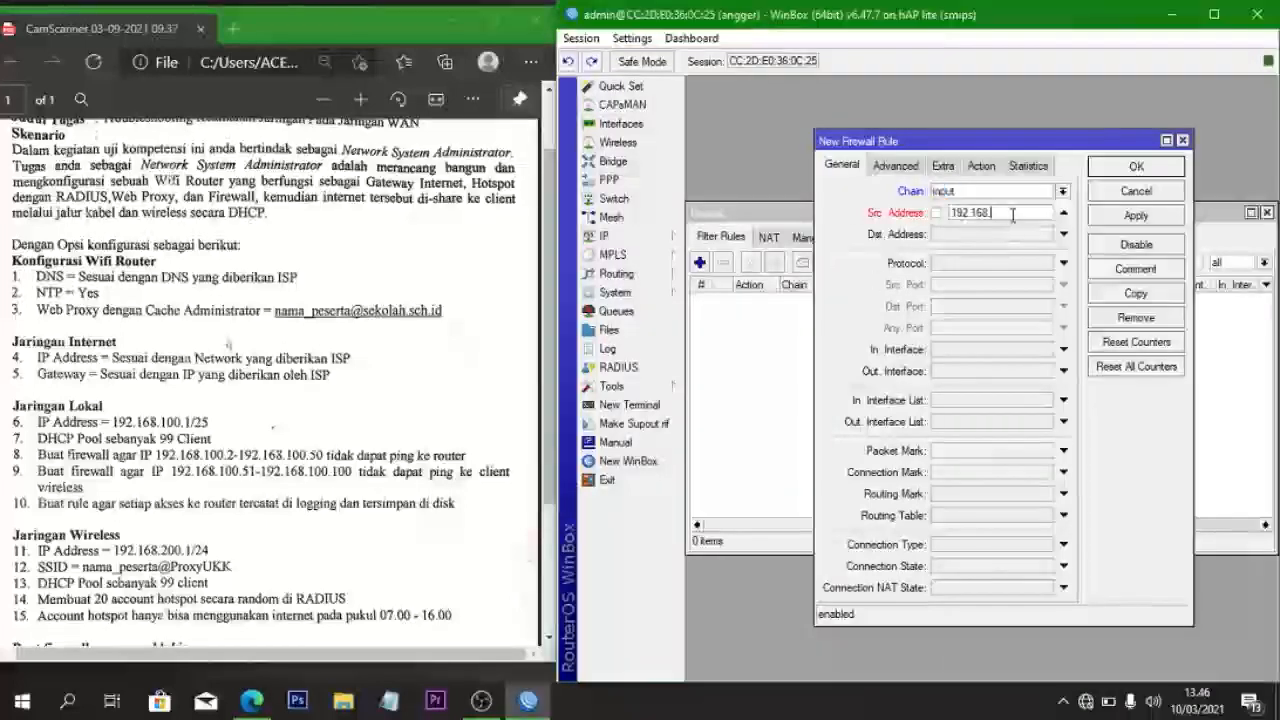
{"action": "type", "text": "100."}
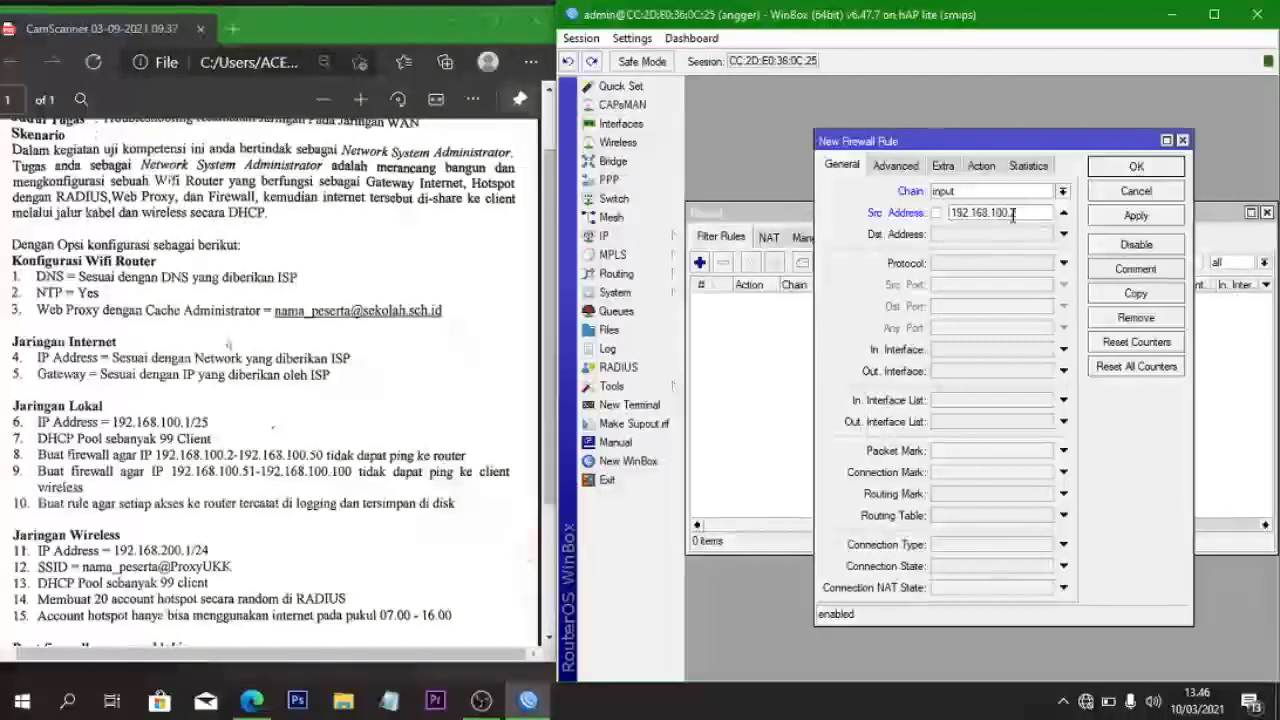
{"action": "type", "text": "2-19"}
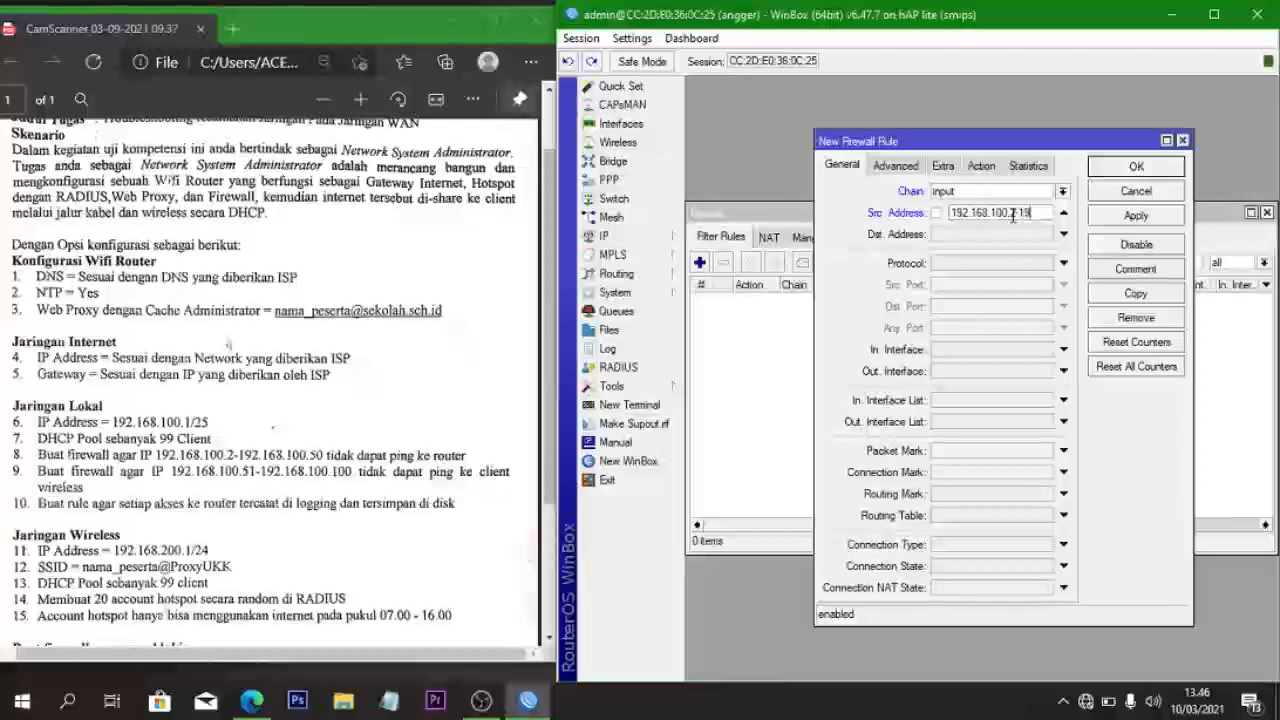
{"action": "type", "text": "2.168.100"}
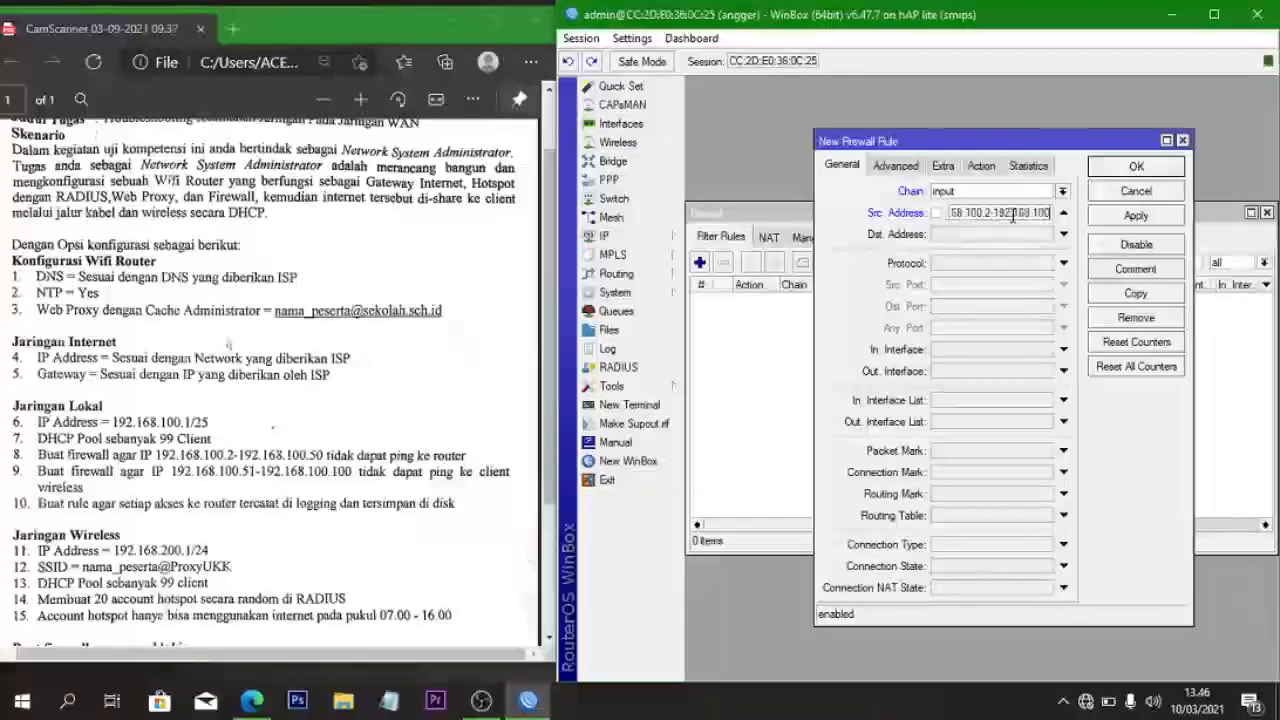
{"action": "type", "text": ".50"}
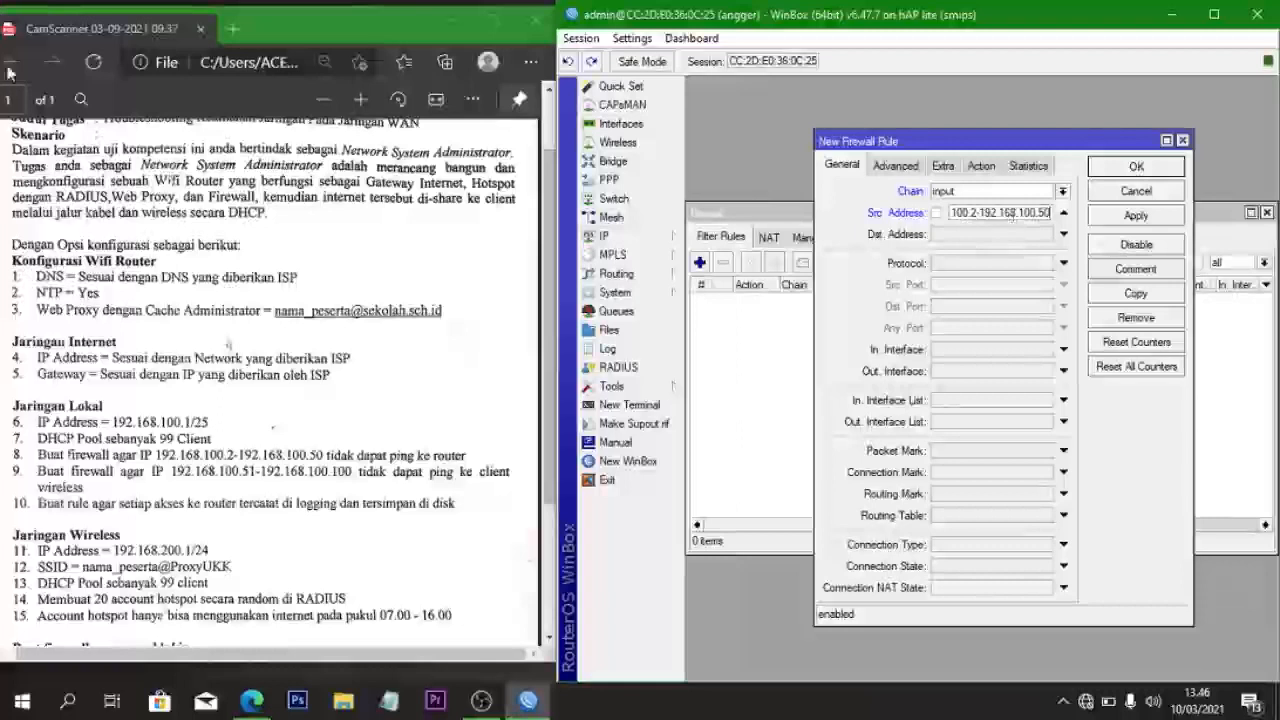
- Match destination 192.168.100.1, protocol icmp and in-interface ether2
{"action": "left_click", "coordinate": [945, 236]}
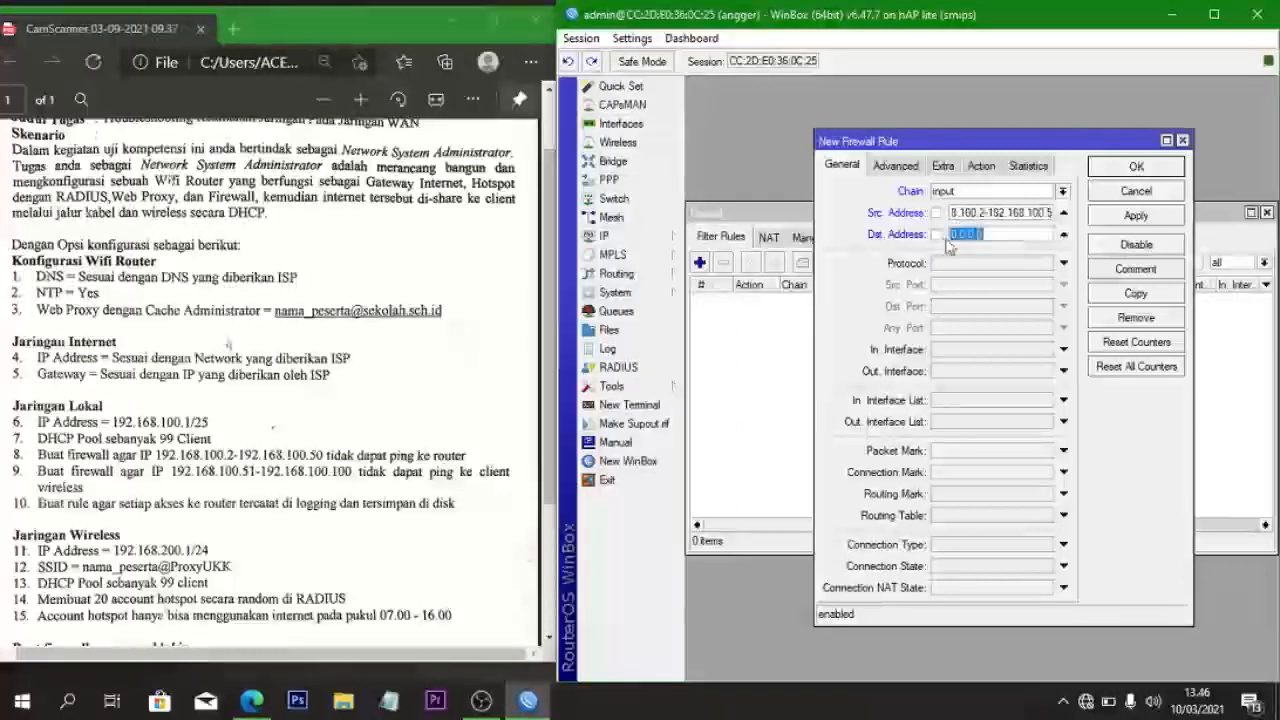
{"action": "key", "text": "BackSpace"}
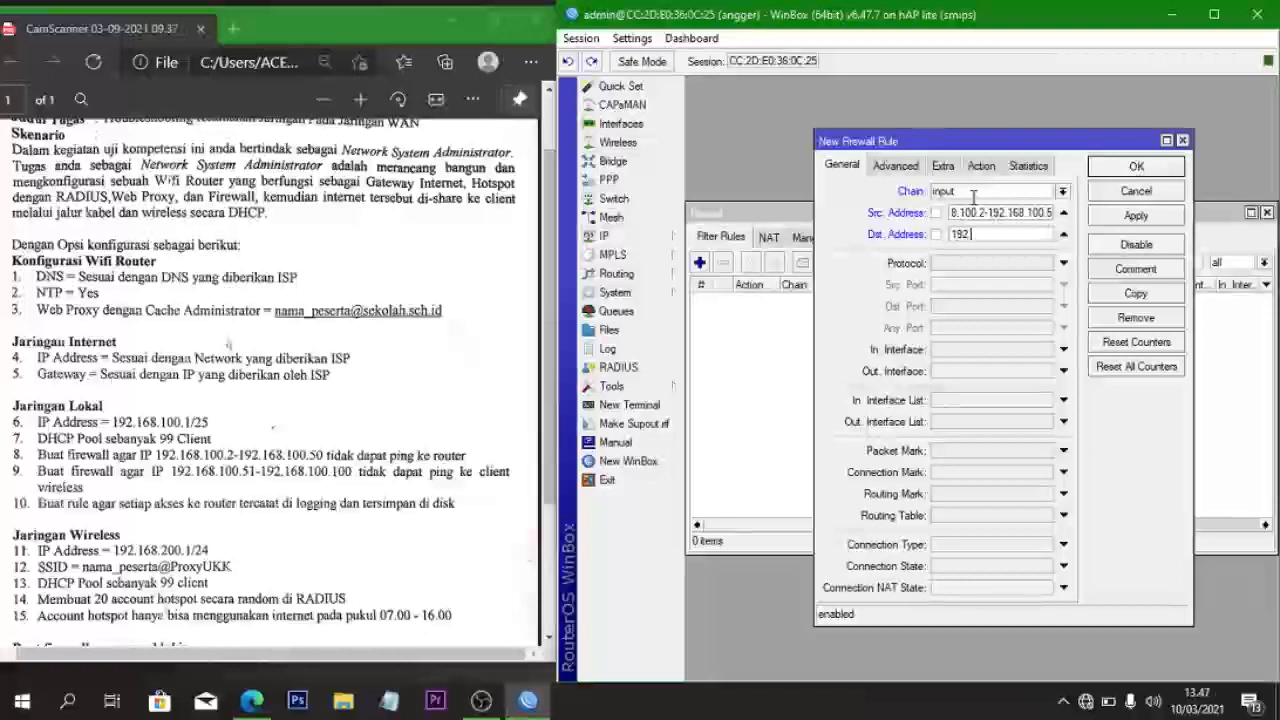
{"action": "type", "text": "68.100.1"}
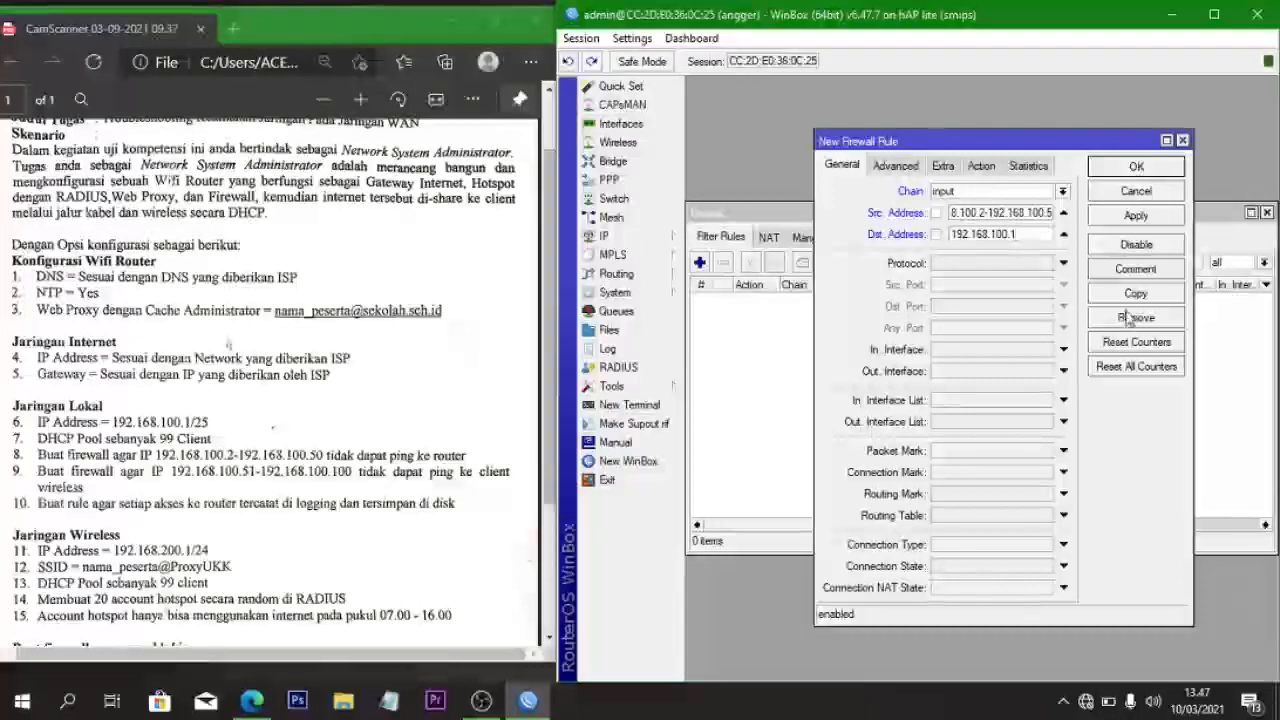
{"action": "left_click", "coordinate": [1022, 268]}
{"action": "left_click", "coordinate": [1045, 263]}
{"action": "left_click", "coordinate": [1008, 285]}
{"action": "left_click", "coordinate": [990, 350]}
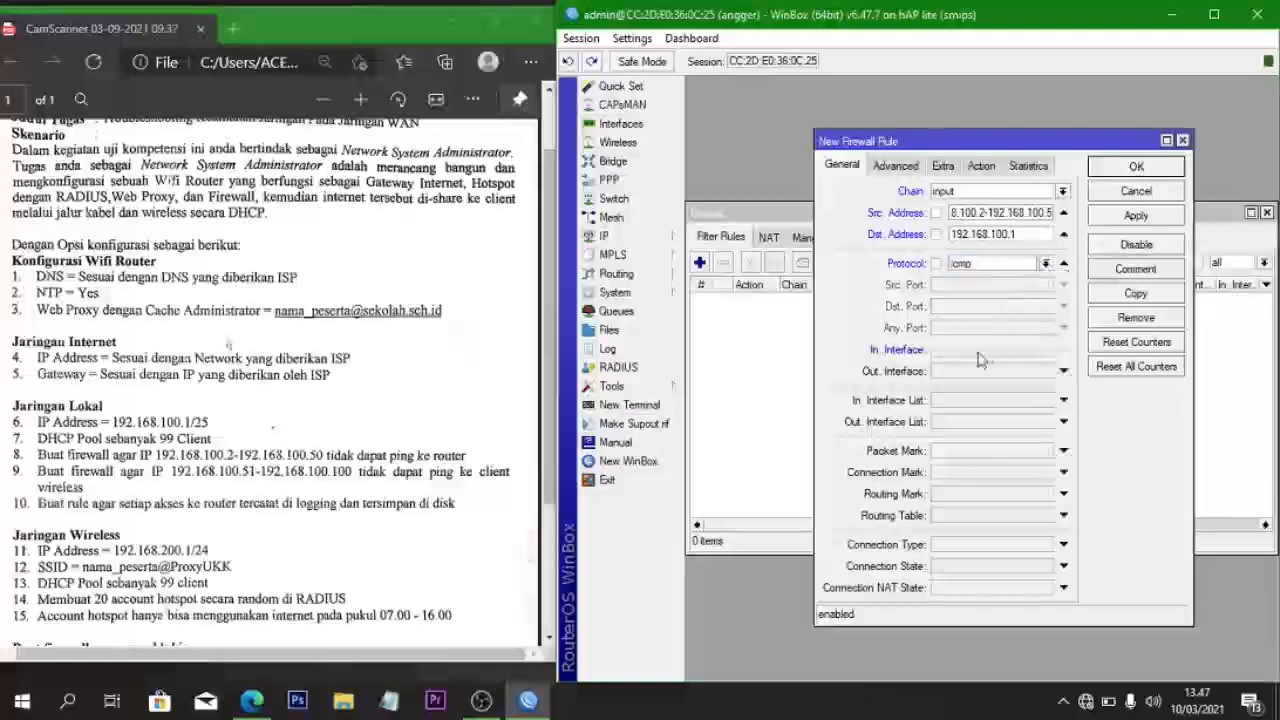
{"action": "left_click", "coordinate": [1045, 350]}
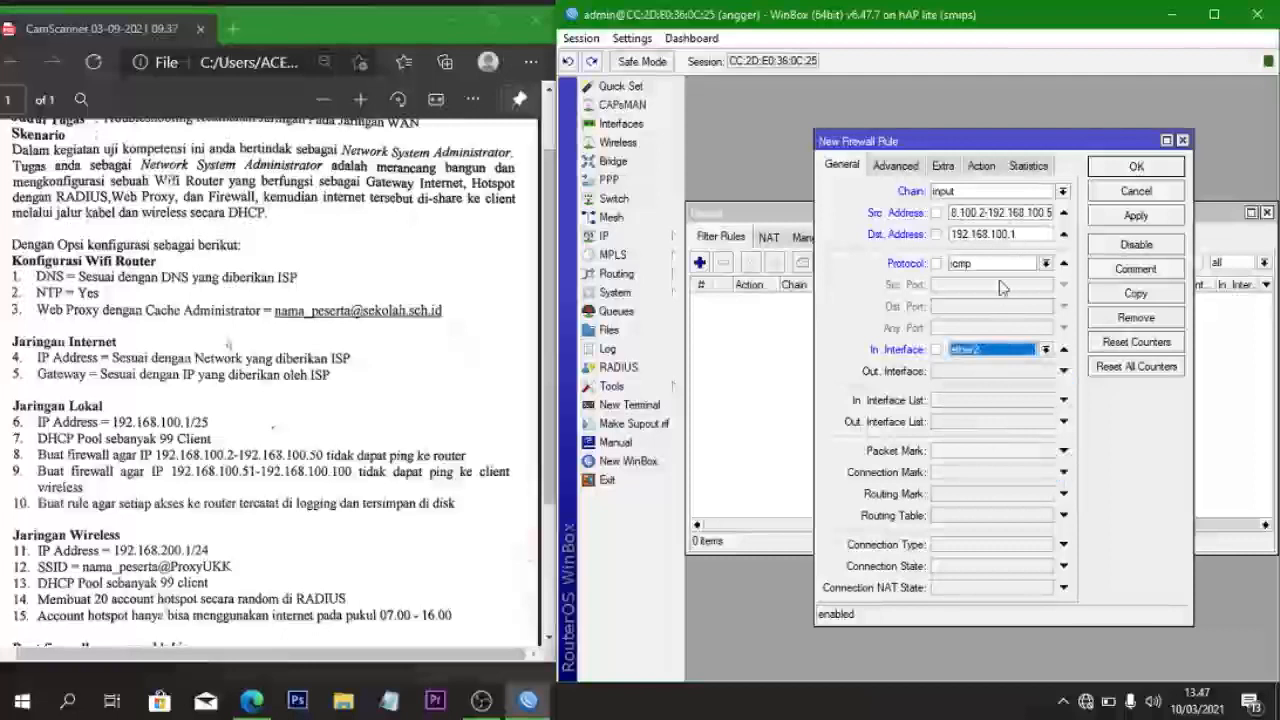
- Set the rule action to drop and save it
{"action": "left_click", "coordinate": [981, 166]}
{"action": "left_click", "coordinate": [945, 192]}
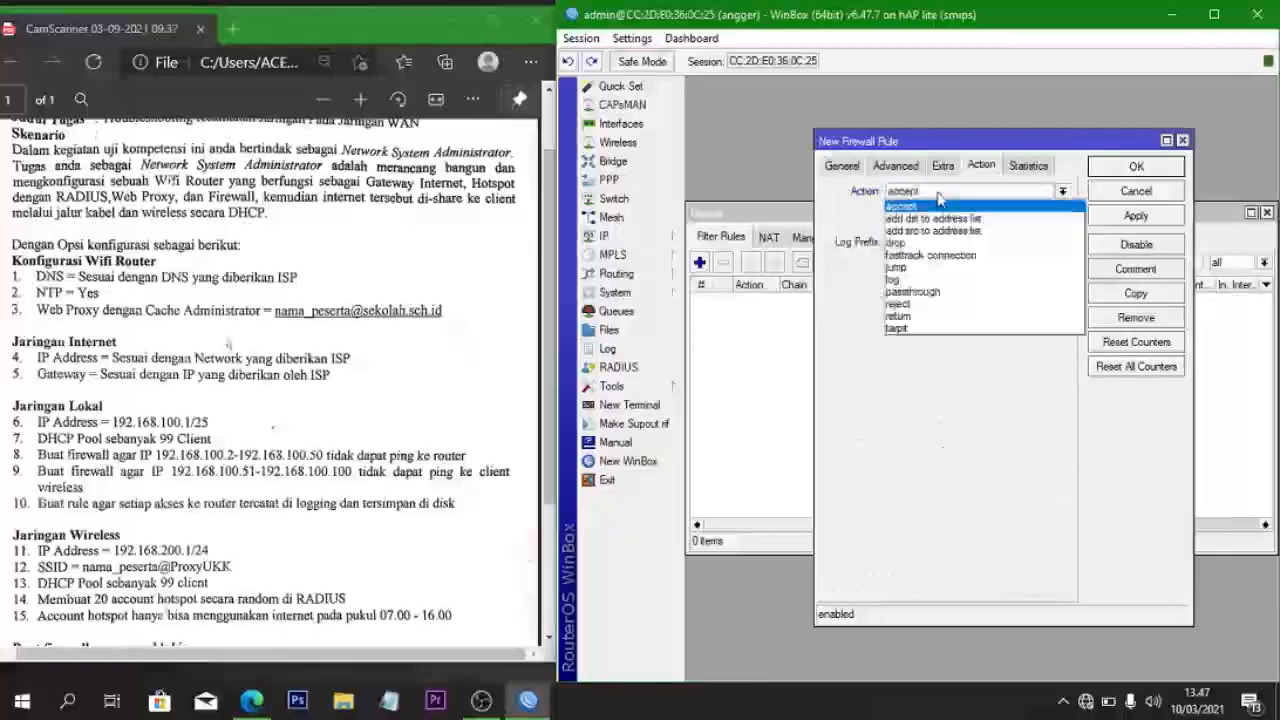
{"action": "left_click", "coordinate": [943, 245]}
{"action": "left_click", "coordinate": [1130, 216]}
{"action": "left_click", "coordinate": [1138, 168]}
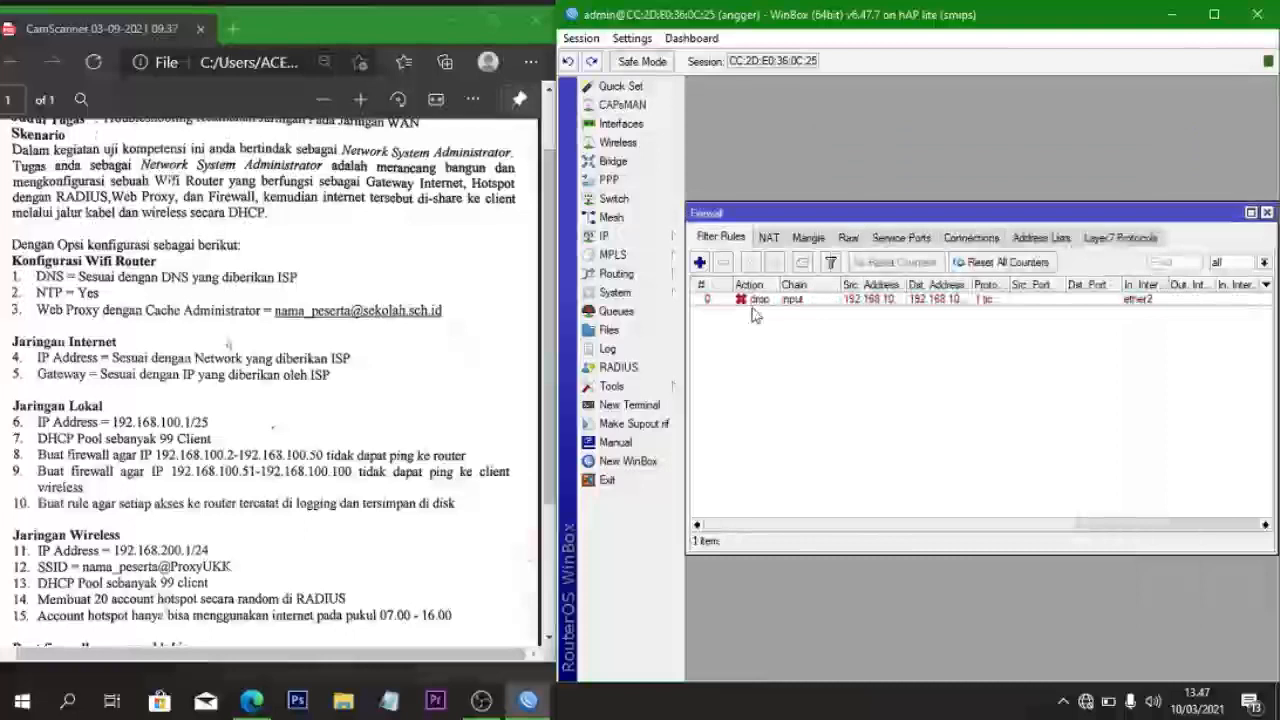
- Add another input-chain filter rule with source range 192.168.100.51-192.168.100.100
{"action": "left_click", "coordinate": [699, 262]}
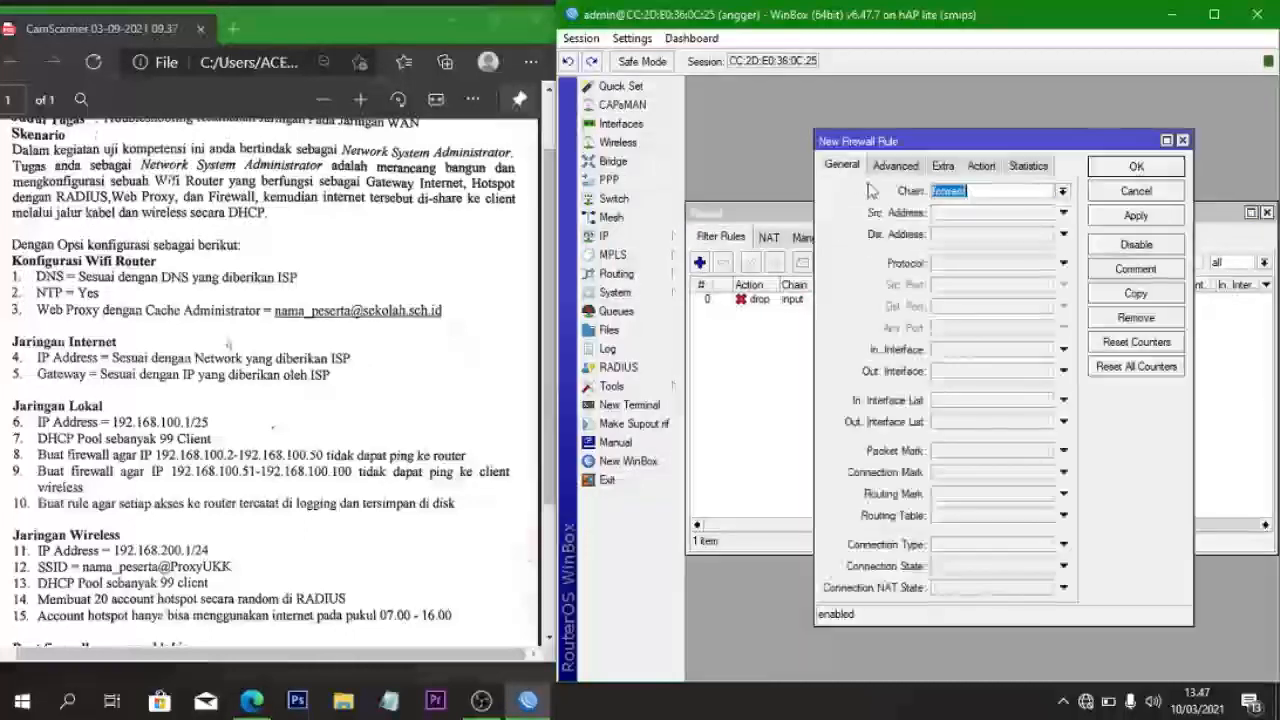
{"action": "left_click", "coordinate": [1062, 191]}
{"action": "left_click", "coordinate": [1035, 218]}
{"action": "left_click", "coordinate": [995, 214]}
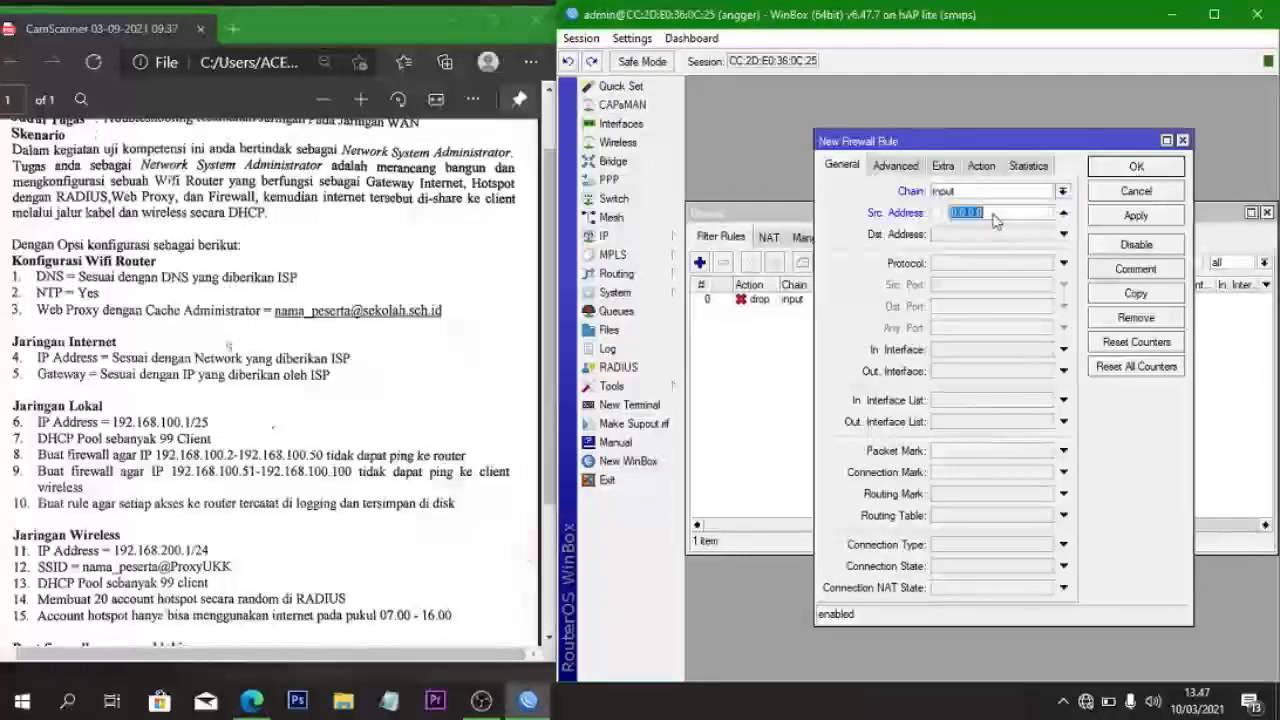
{"action": "key", "text": "BackSpace"}
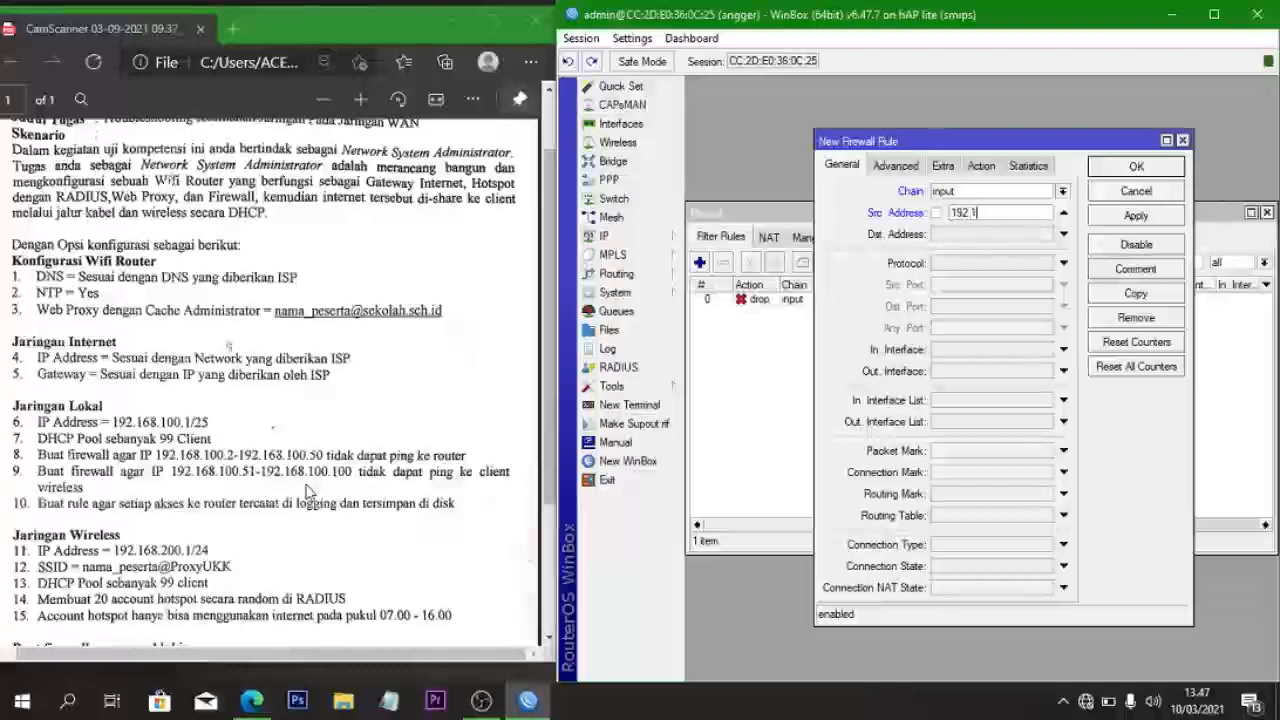
{"action": "type", "text": "."}
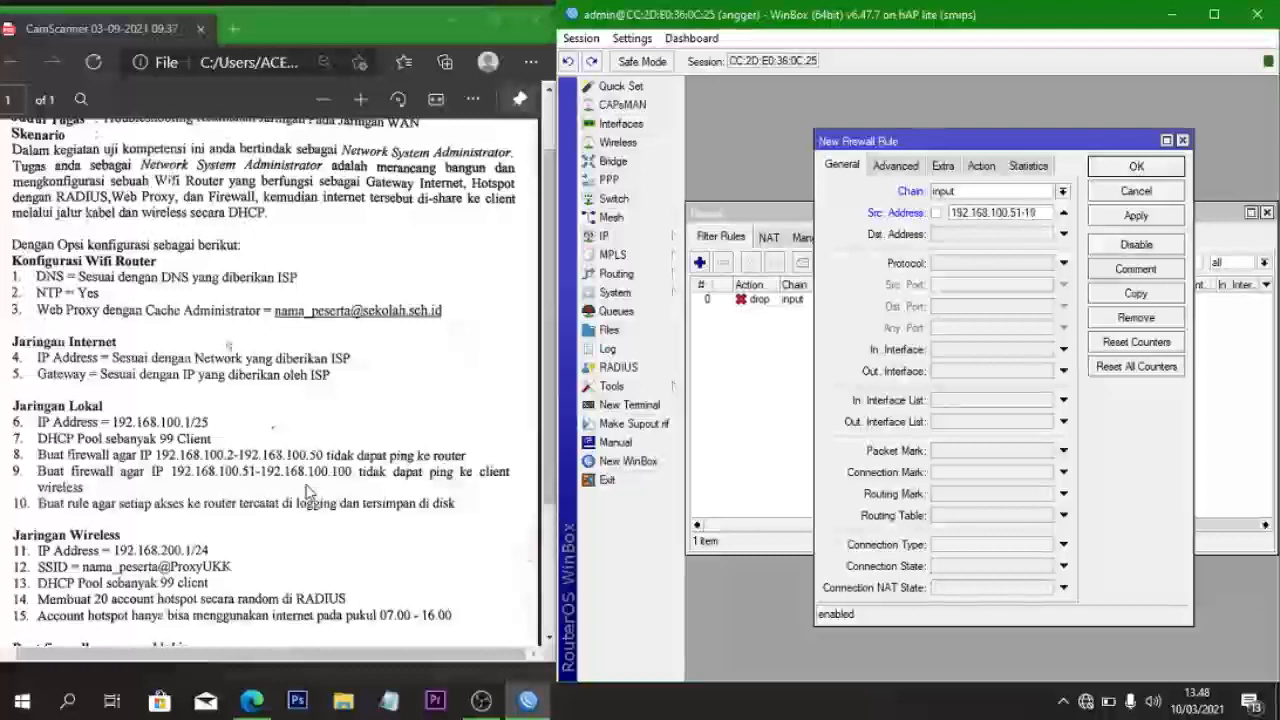
{"action": "type", "text": "1"}
{"action": "type", "text": "68"}
{"action": "type", "text": ".1"}
{"action": "type", "text": "100"}
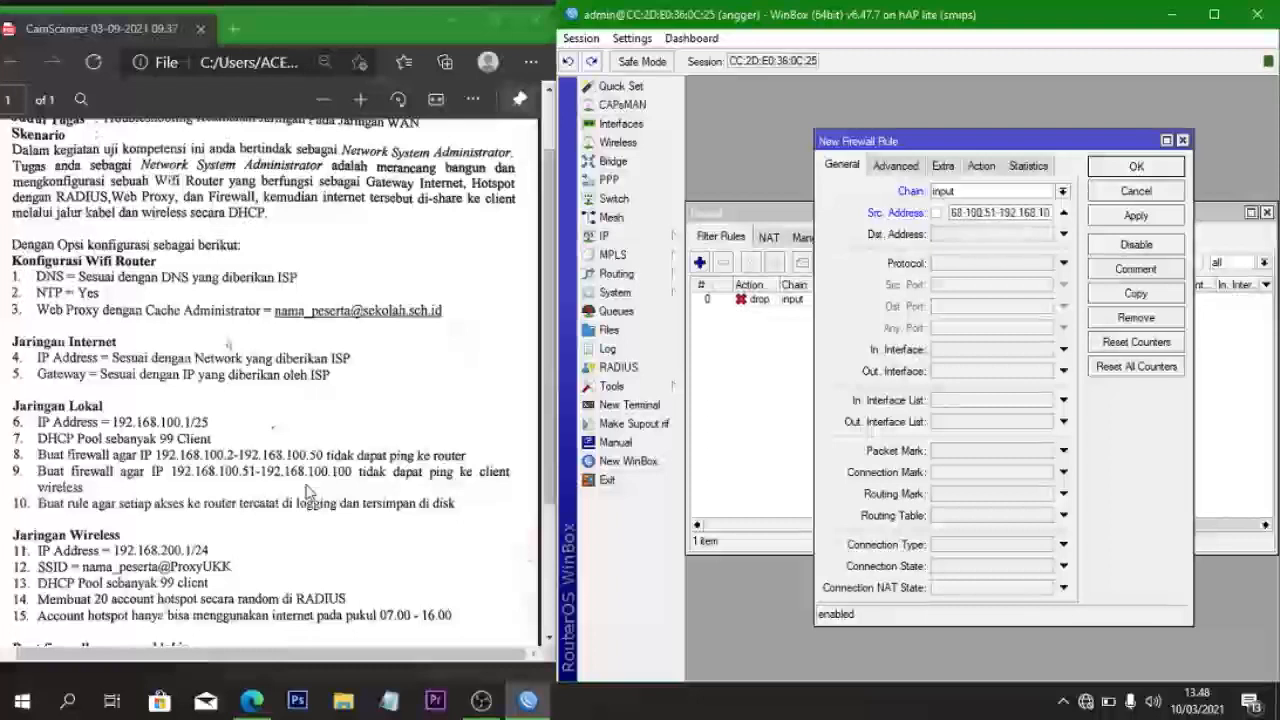
{"action": "type", "text": ".100"}
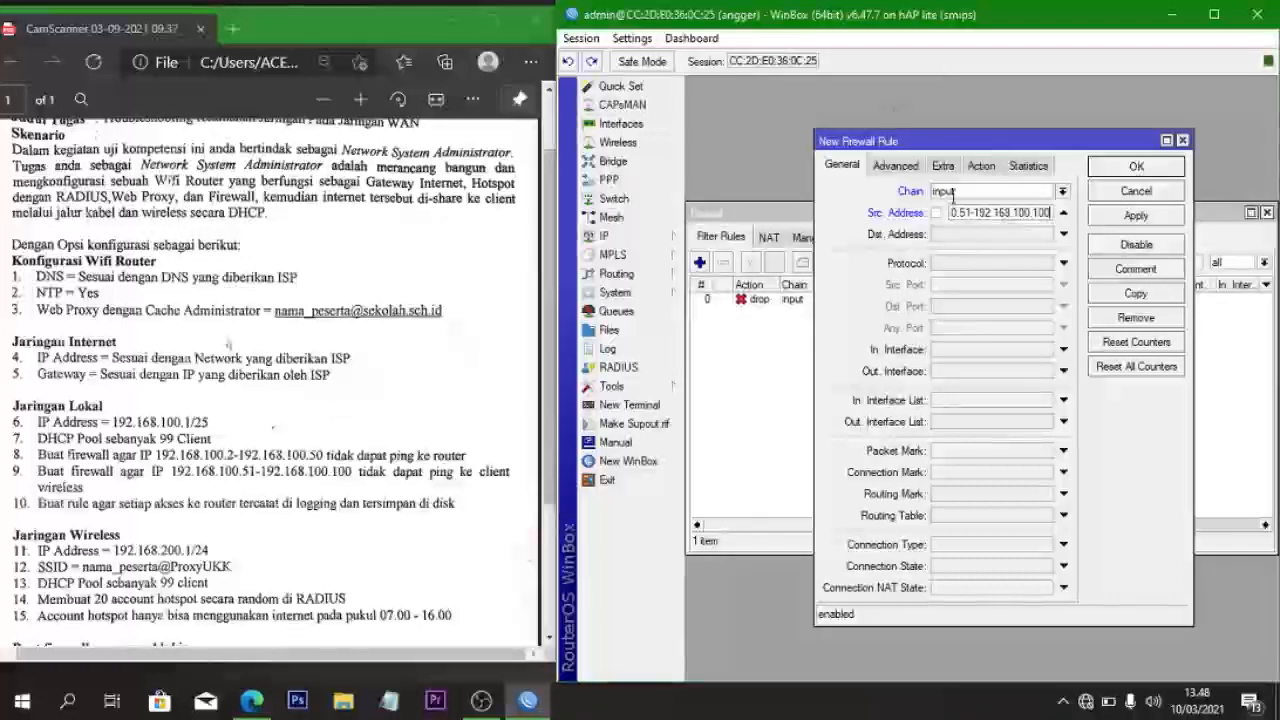
- Match destination 192.168.200.0/24, protocol icmp and in-interface ether2
{"action": "left_click", "coordinate": [960, 235]}
{"action": "key", "text": "BackSpace"}
{"action": "type", "text": "192.1"}
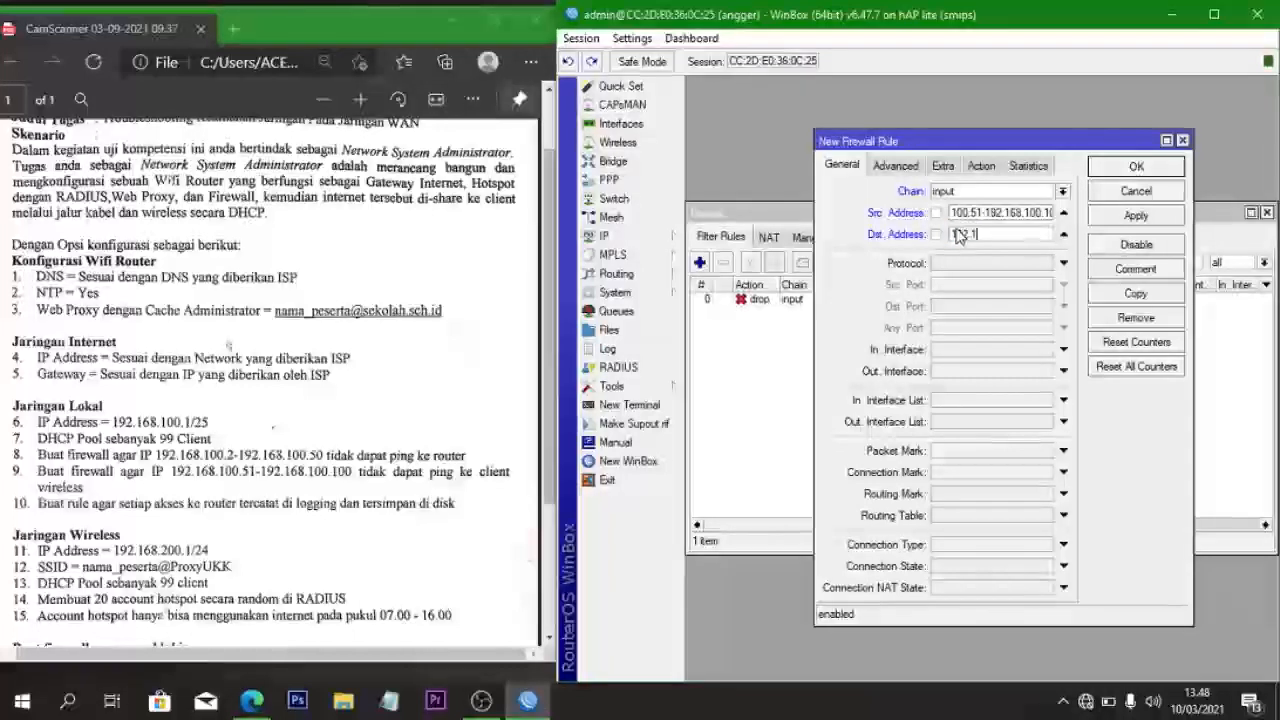
{"action": "type", "text": "68."}
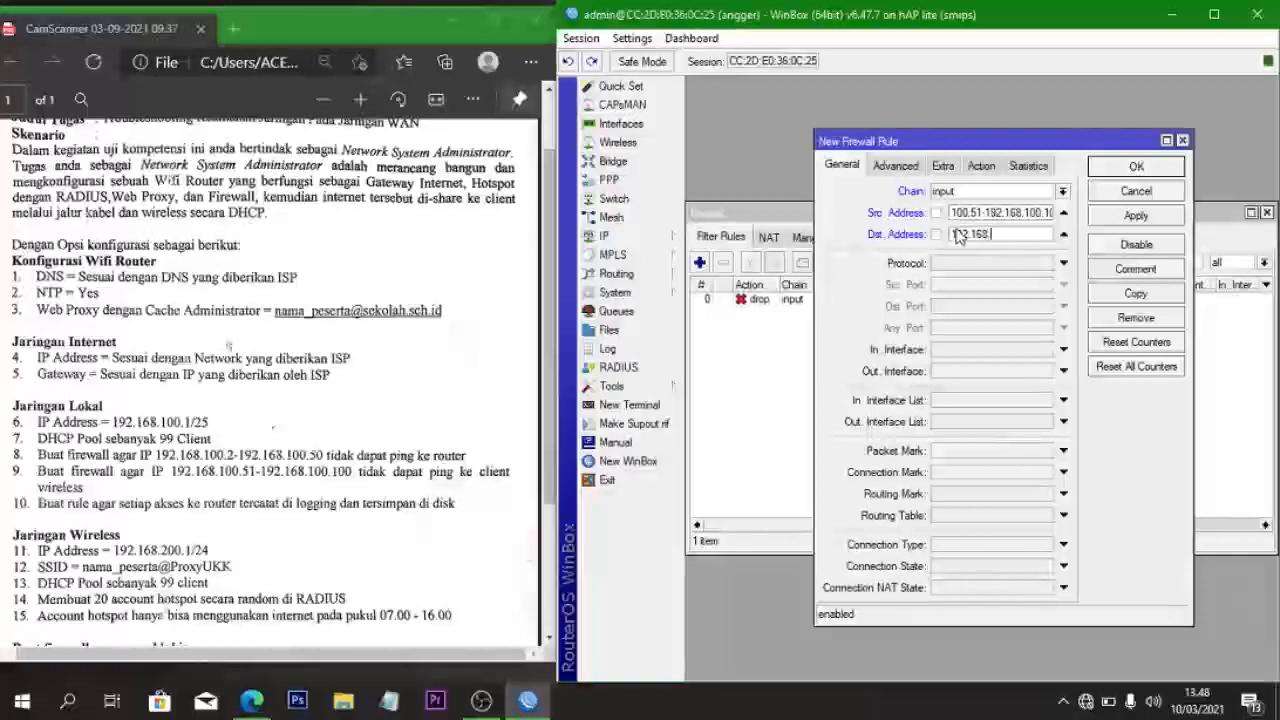
{"action": "type", "text": "200.0/24"}
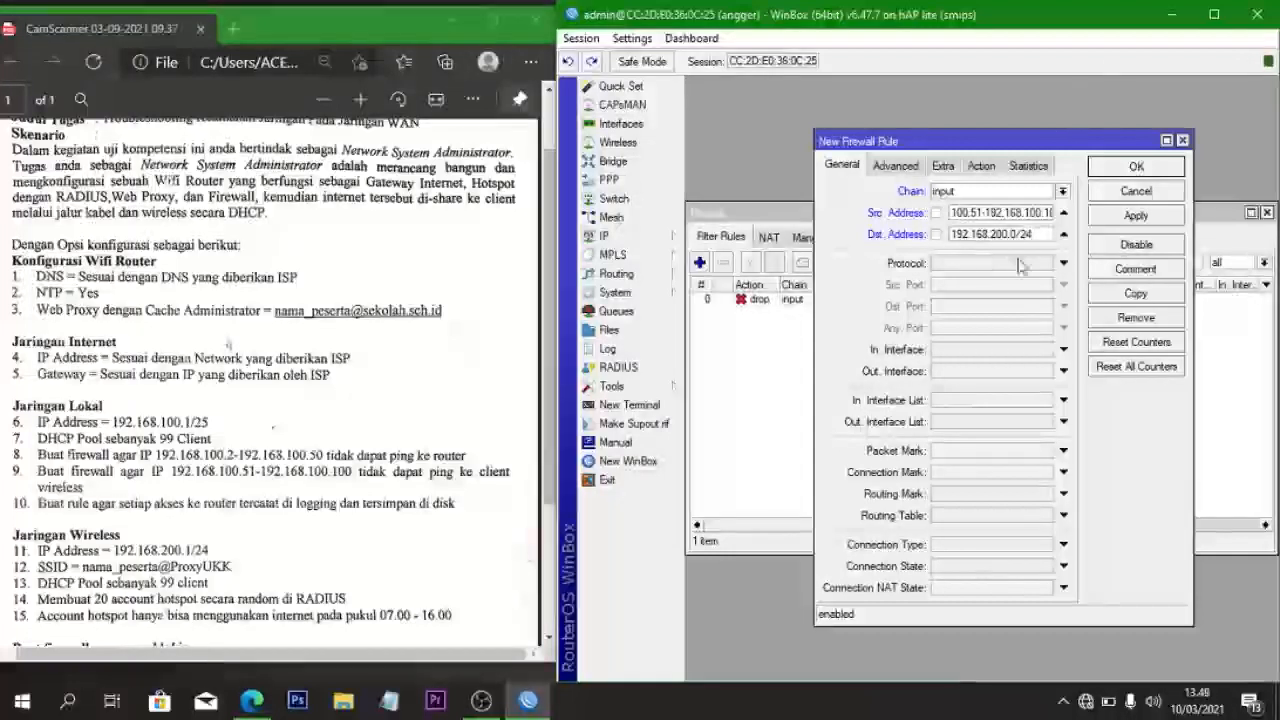
{"action": "left_click", "coordinate": [1020, 262]}
{"action": "left_click", "coordinate": [1045, 262]}
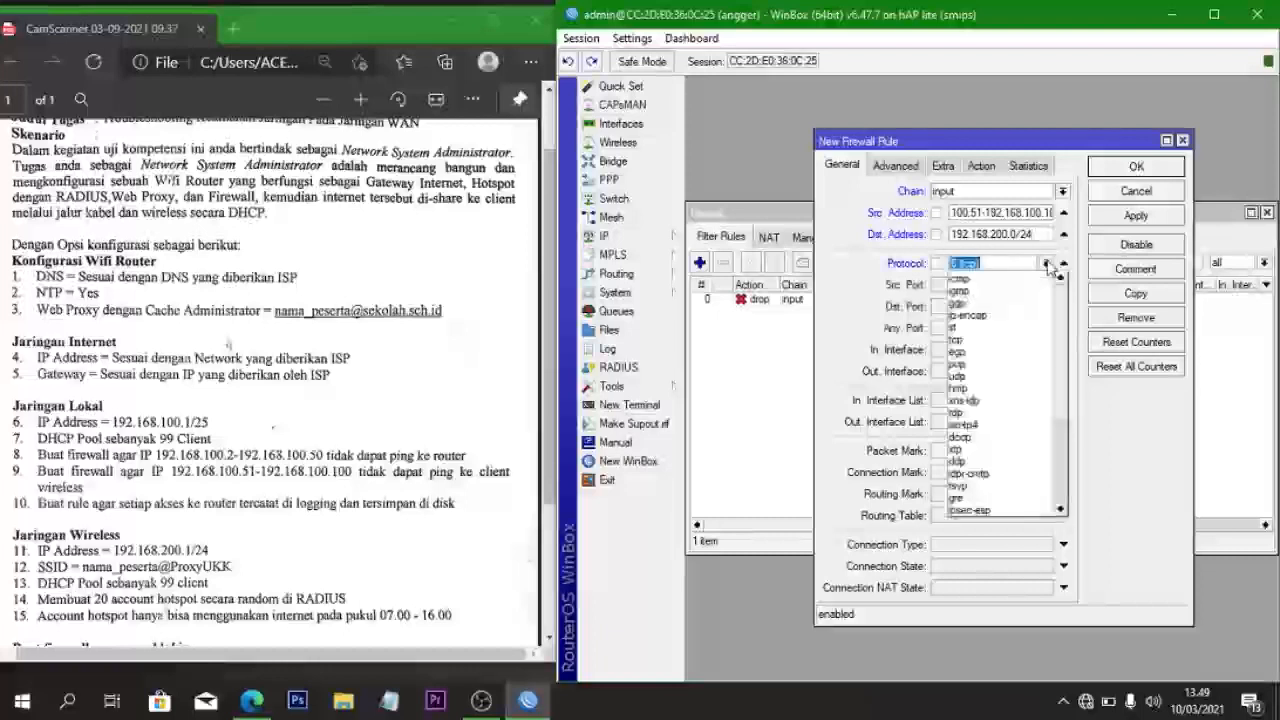
{"action": "left_click", "coordinate": [1005, 292]}
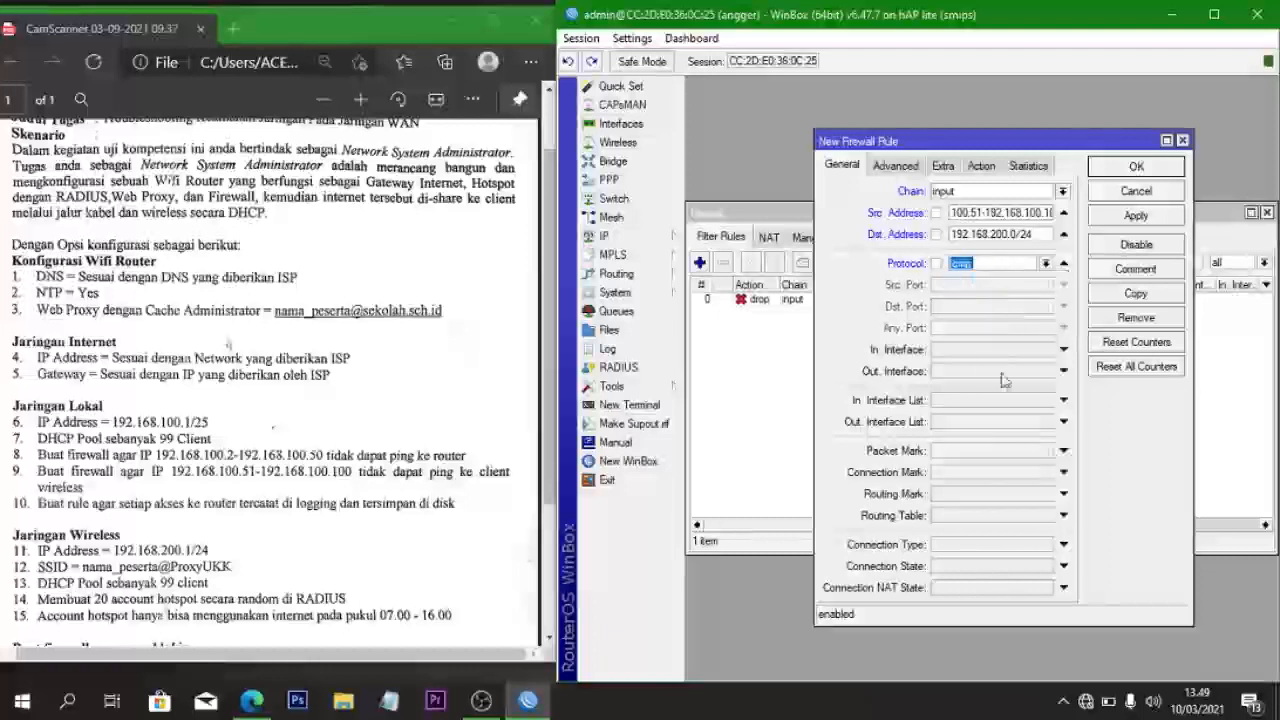
{"action": "left_click", "coordinate": [972, 352]}
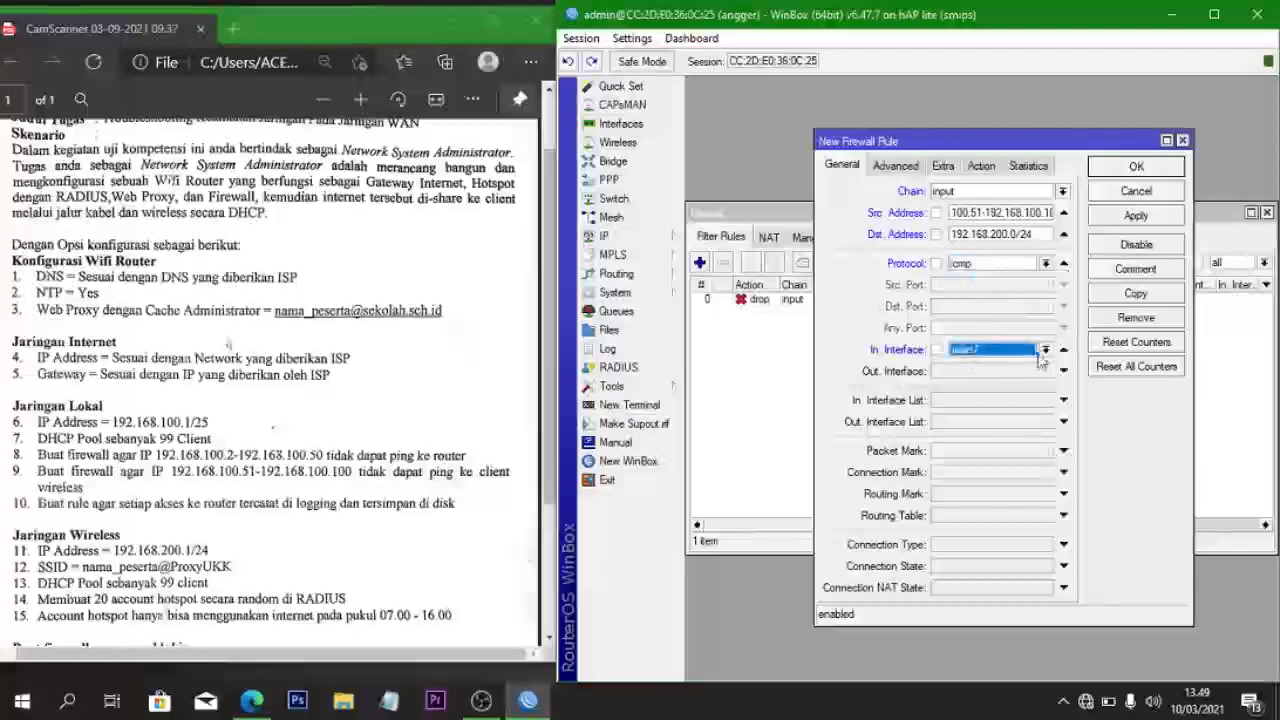
{"action": "left_click", "coordinate": [1045, 349]}
{"action": "left_click", "coordinate": [1024, 424]}
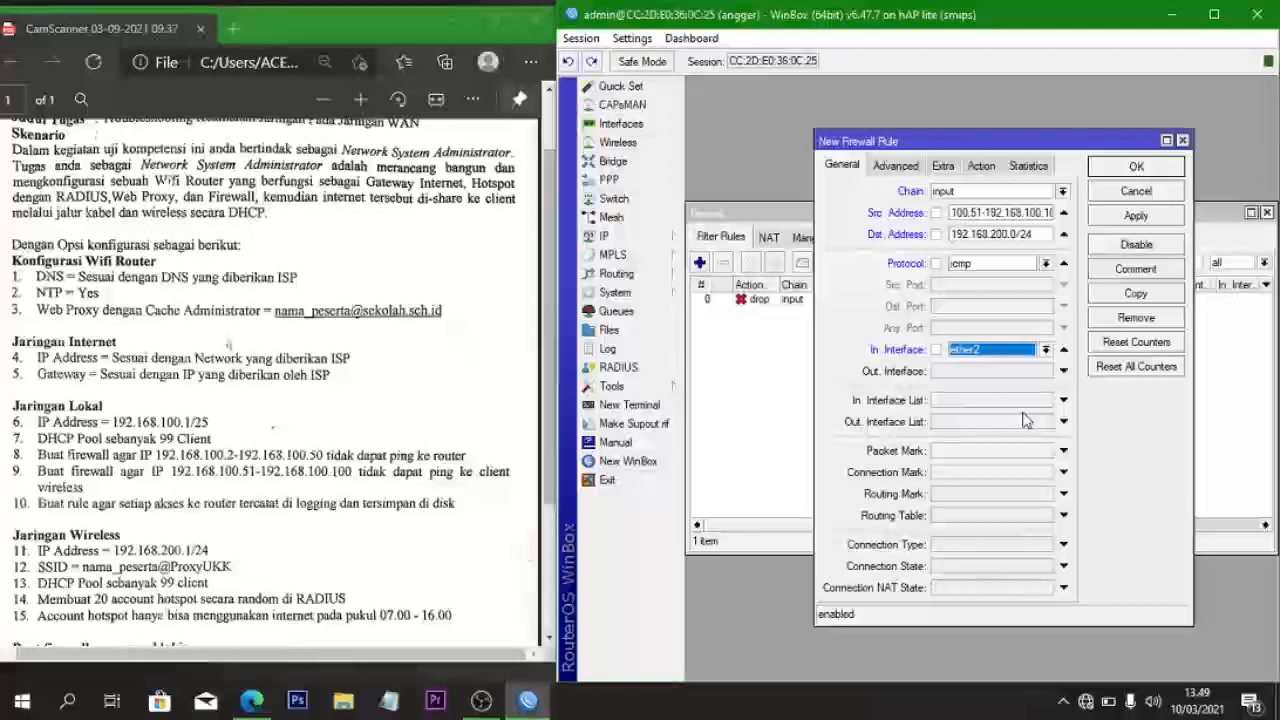
- Set the action to drop instead of fasttrack connection and save the rule
{"action": "left_click", "coordinate": [985, 170]}
{"action": "left_click", "coordinate": [988, 191]}
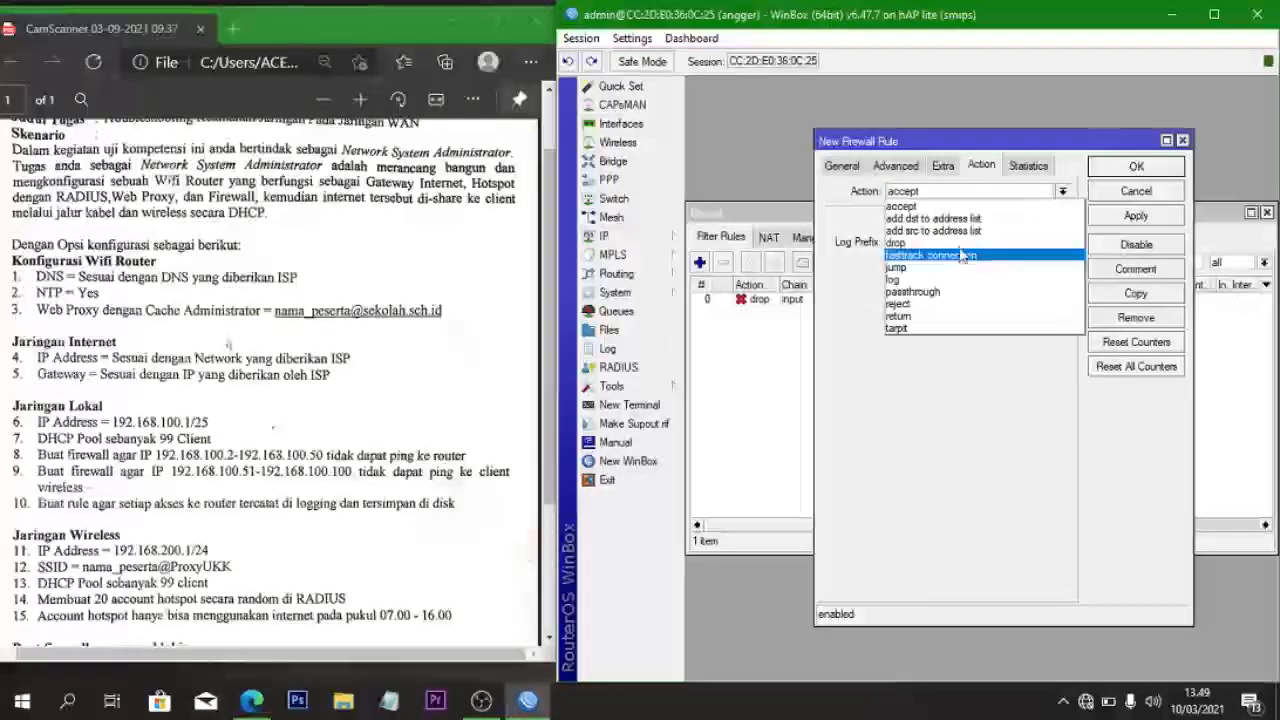
{"action": "left_click", "coordinate": [961, 256]}
{"action": "left_click", "coordinate": [945, 192]}
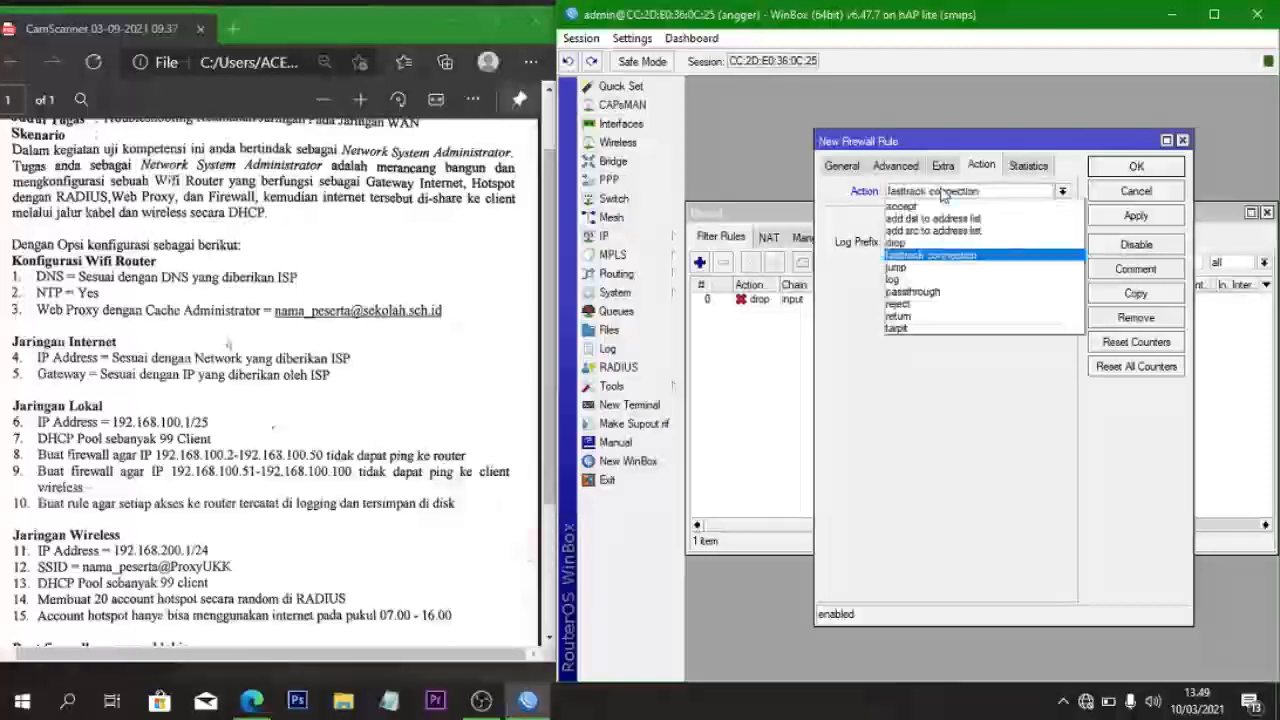
{"action": "left_click", "coordinate": [938, 246]}
{"action": "left_click", "coordinate": [1126, 214]}
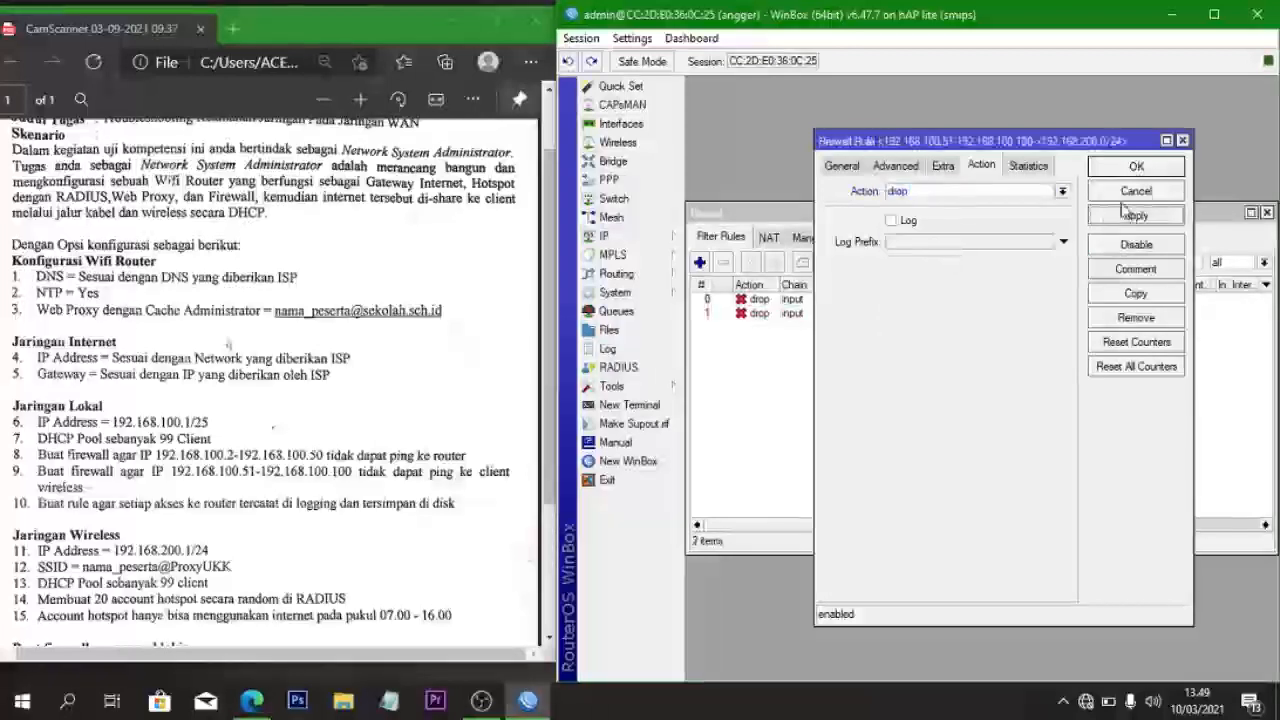
{"action": "left_click", "coordinate": [1132, 168]}
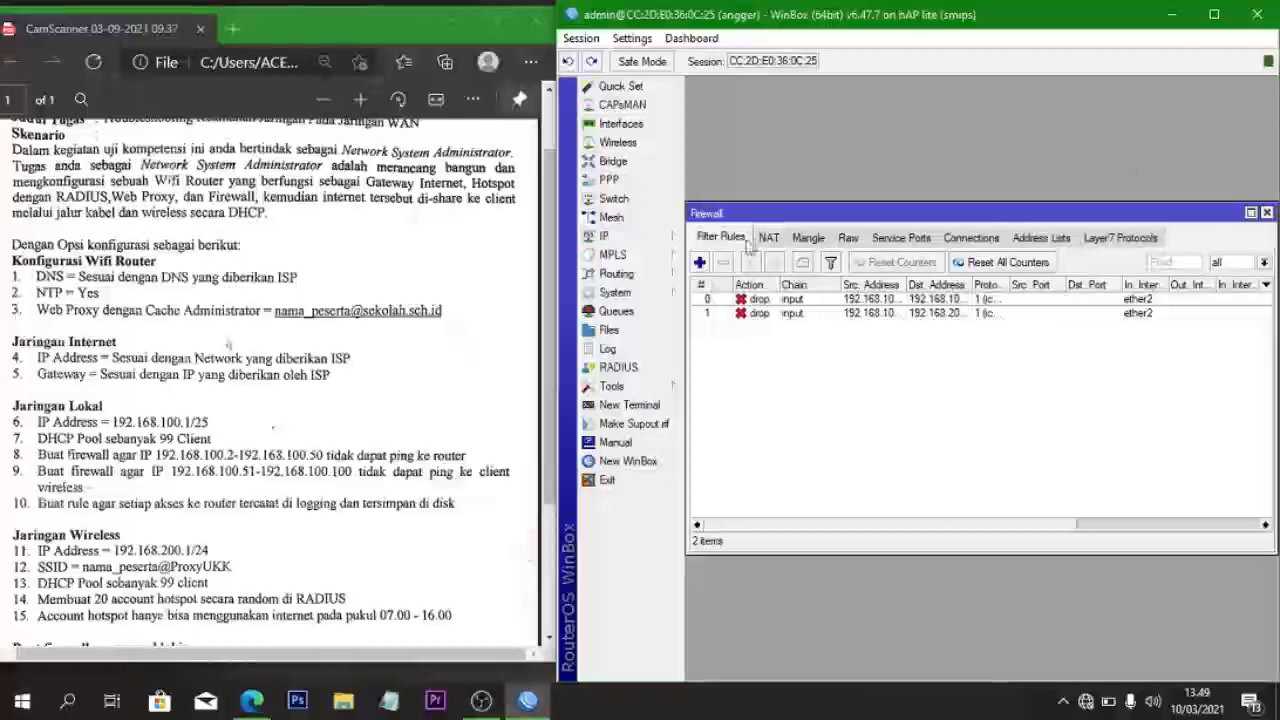
- Add a new firewall filter rule on the input chain
{"action": "left_click", "coordinate": [699, 263]}
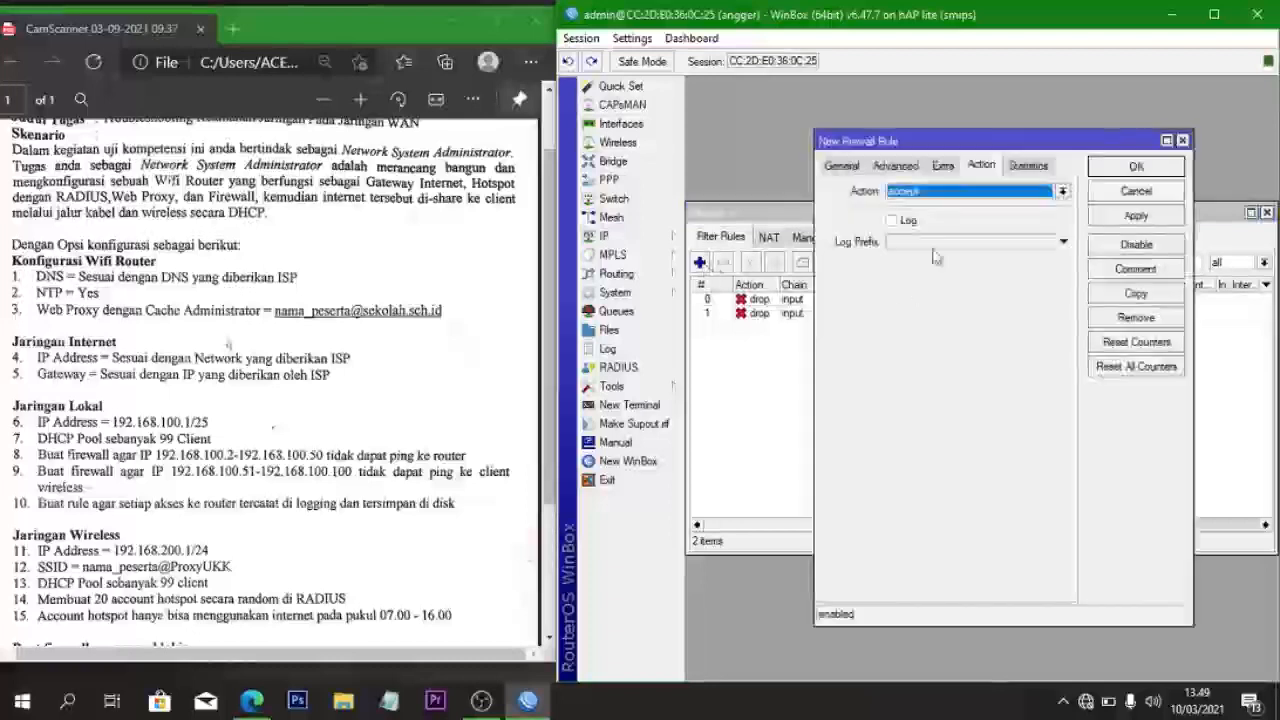
{"action": "left_click", "coordinate": [842, 166]}
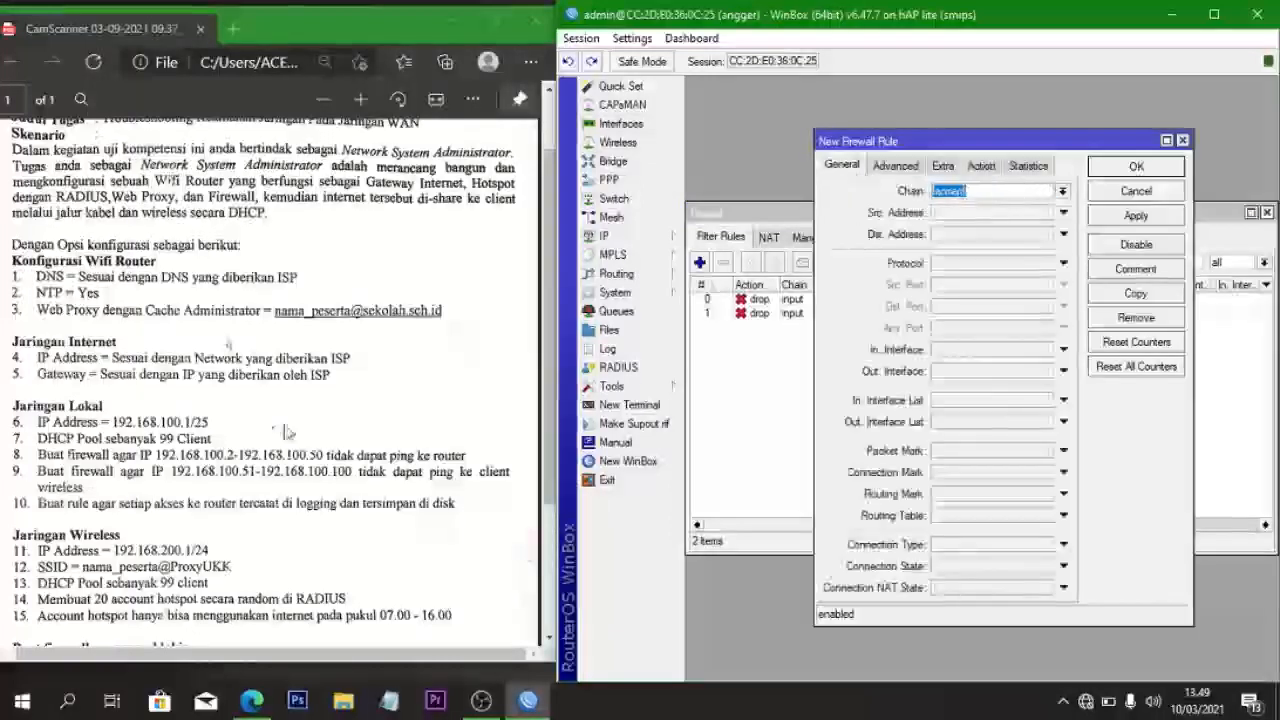
{"action": "left_click", "coordinate": [1063, 192]}
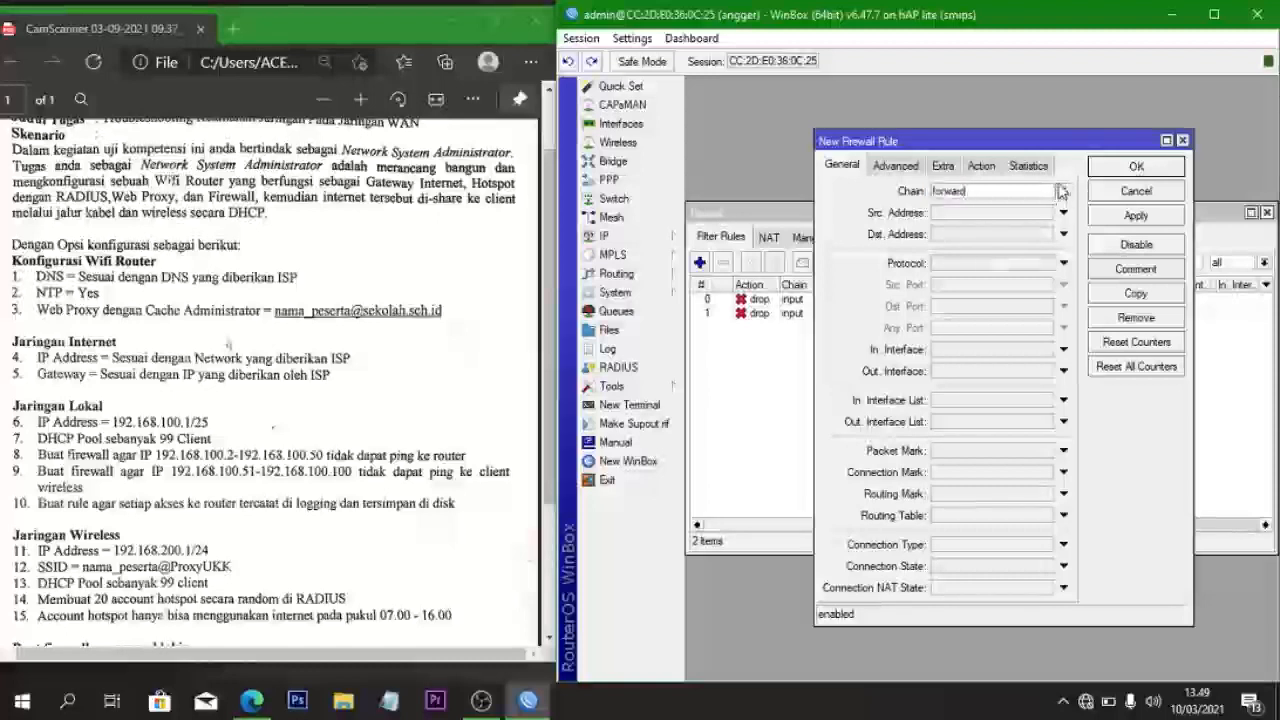
{"action": "left_click", "coordinate": [1064, 193]}
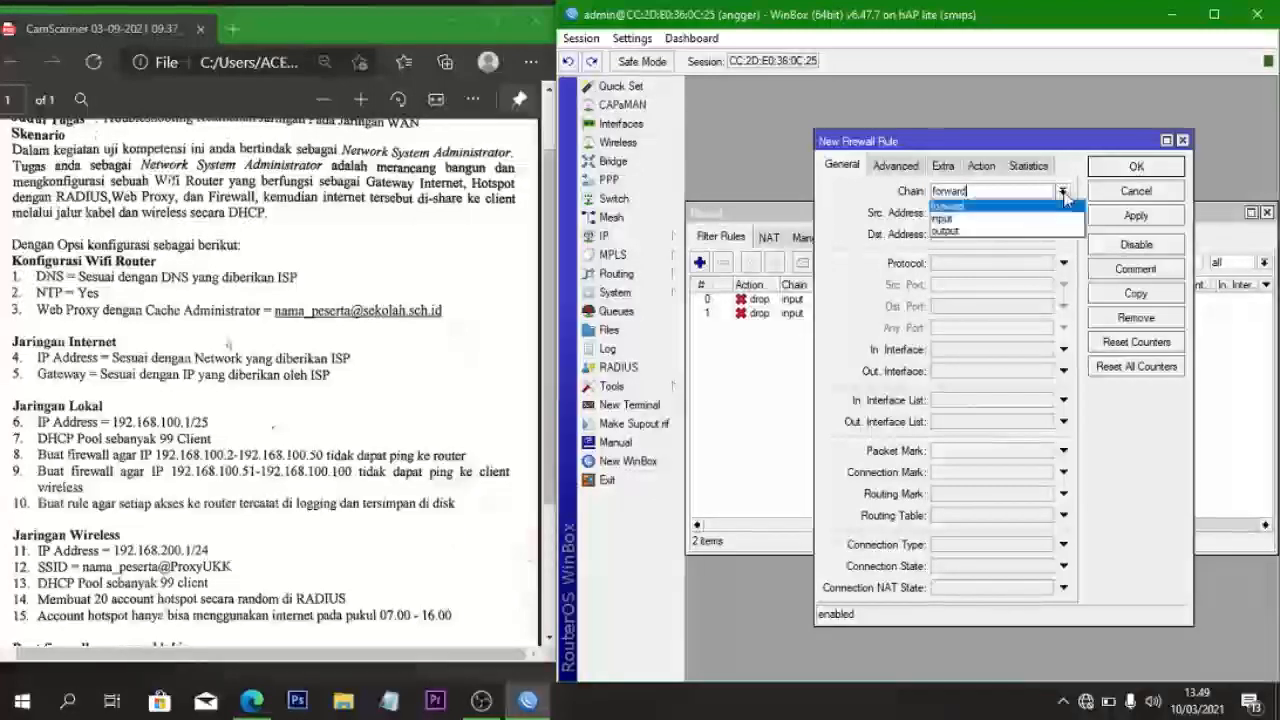
{"action": "left_click", "coordinate": [985, 218]}
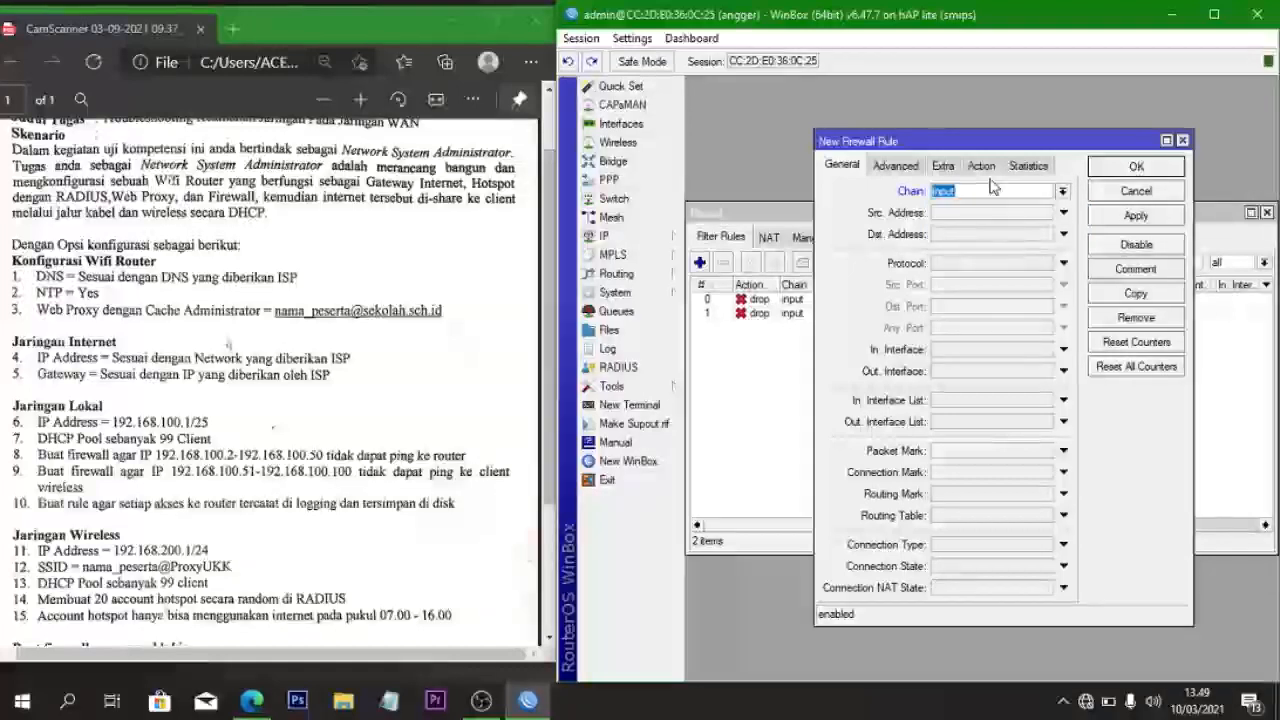
- Set the rule's action to log with prefix 'akses ke router', save it, and close Firewall
{"action": "left_click", "coordinate": [982, 167]}
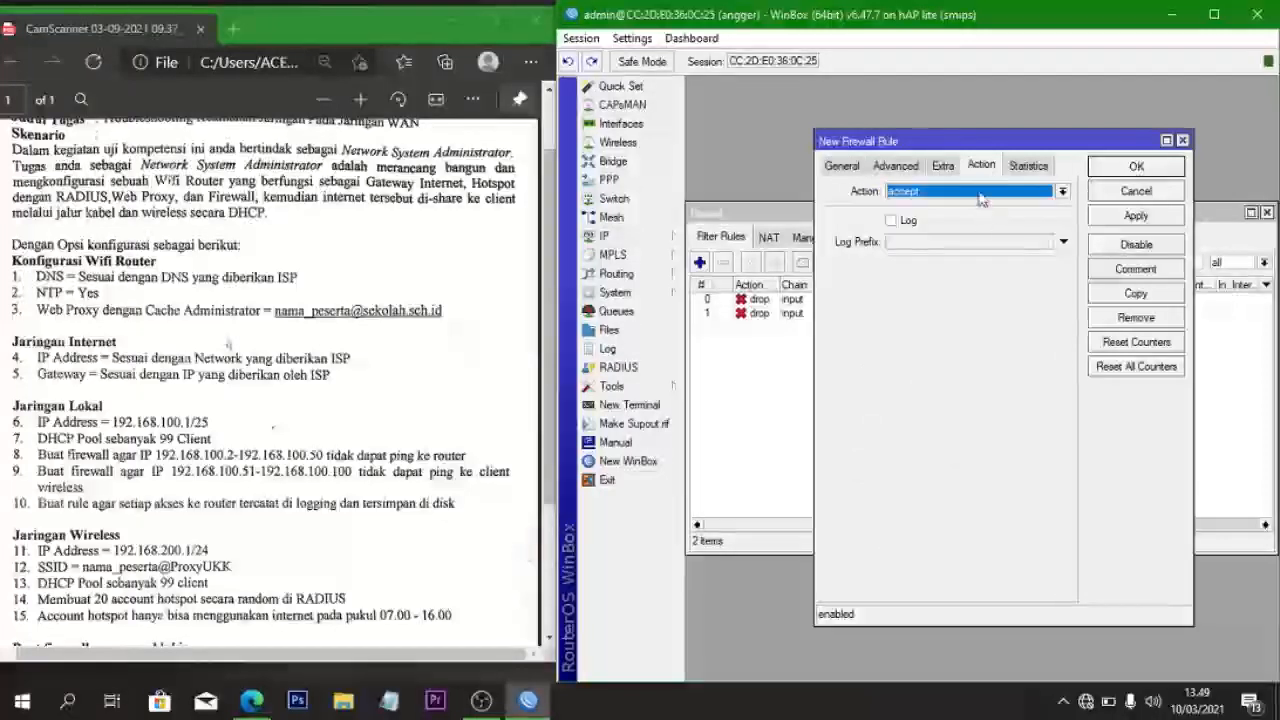
{"action": "left_click", "coordinate": [982, 191]}
{"action": "left_click", "coordinate": [965, 279]}
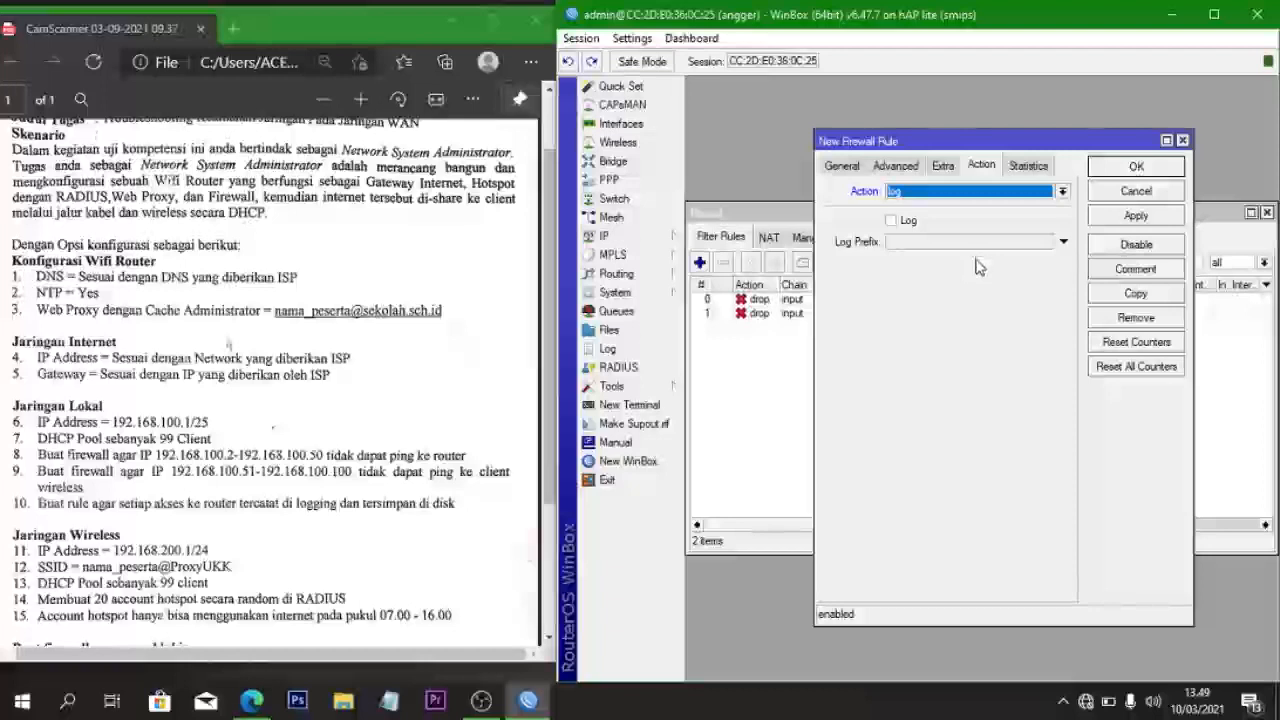
{"action": "left_click", "coordinate": [895, 221]}
{"action": "left_click", "coordinate": [899, 241]}
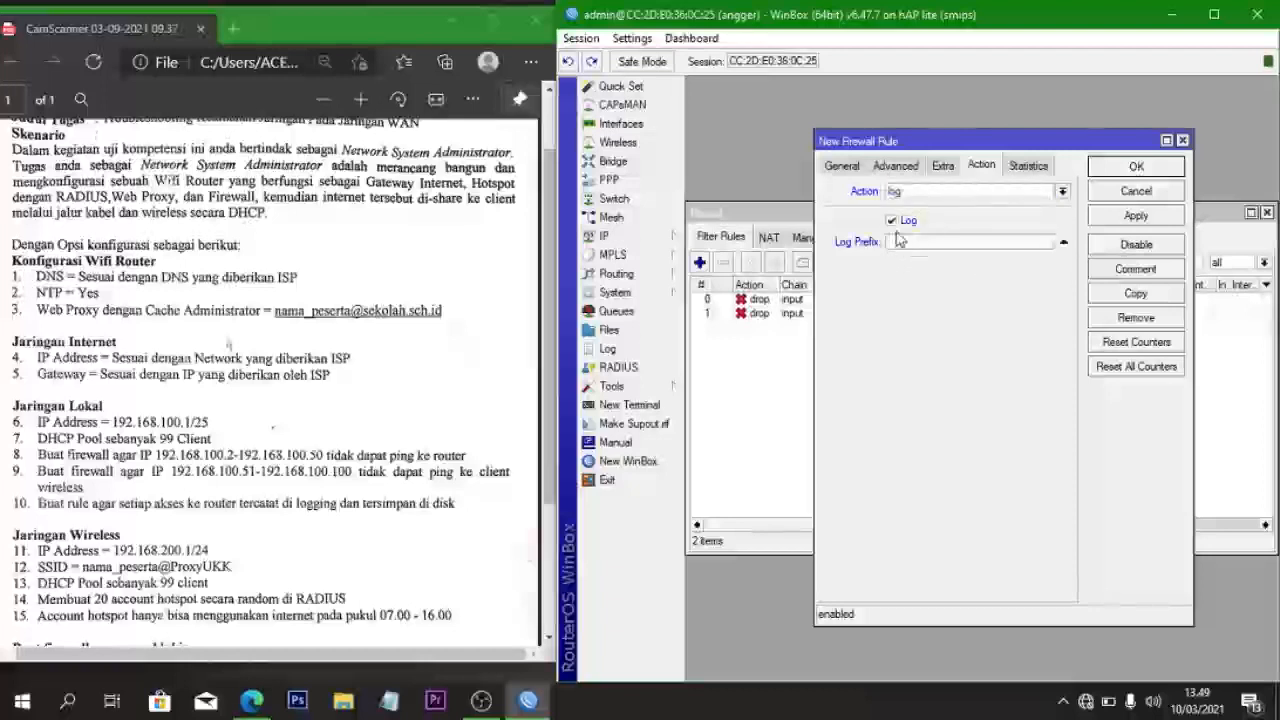
{"action": "type", "text": "a"}
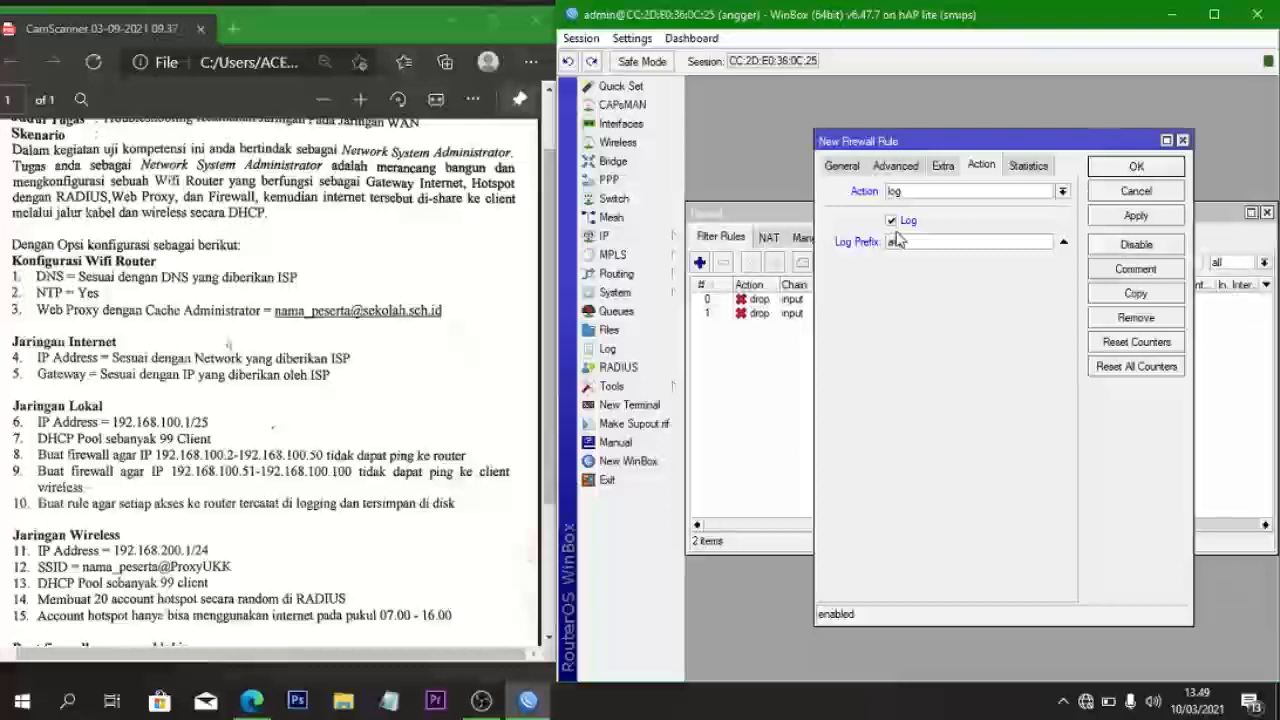
{"action": "type", "text": "kses ke router"}
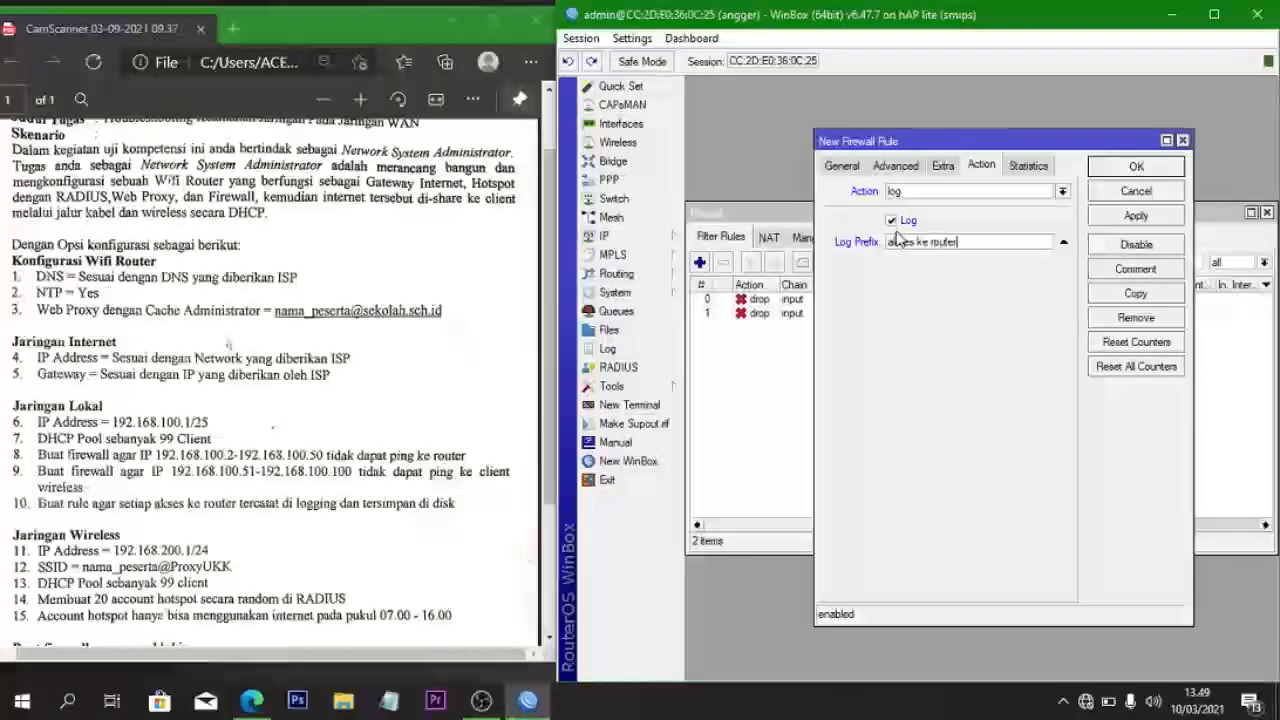
{"action": "left_click", "coordinate": [1094, 217]}
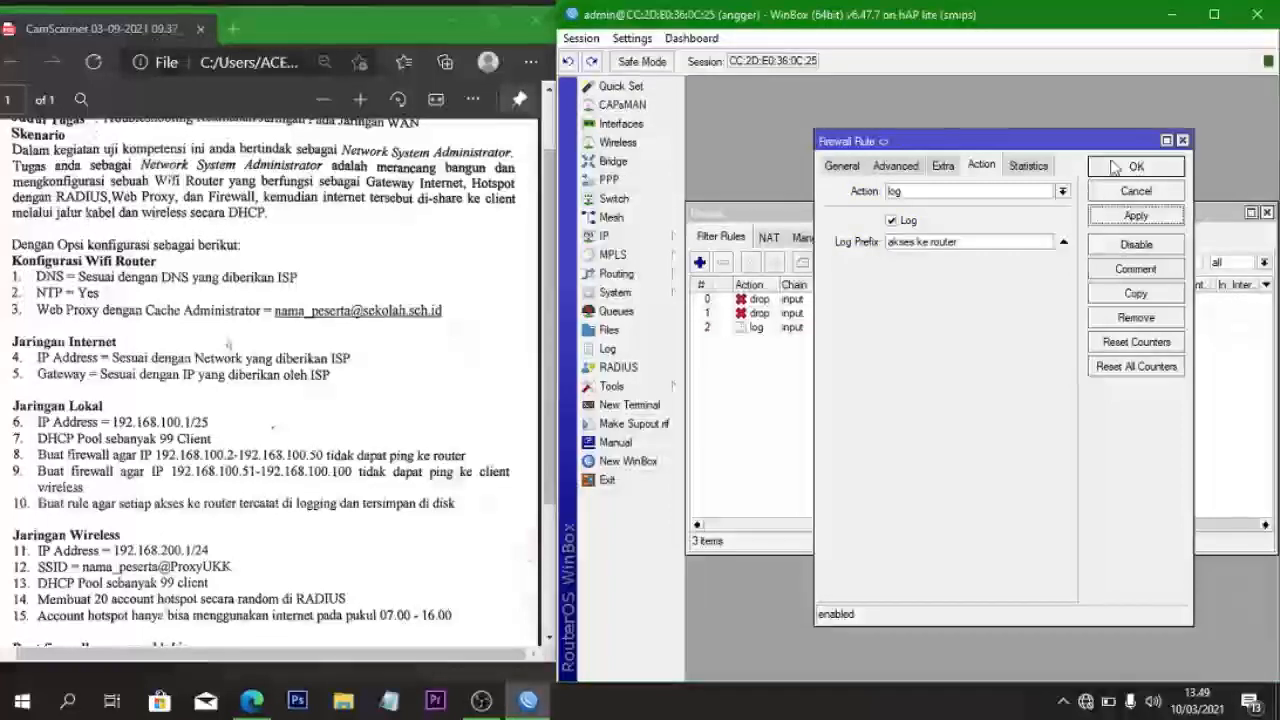
{"action": "left_click", "coordinate": [1114, 167]}
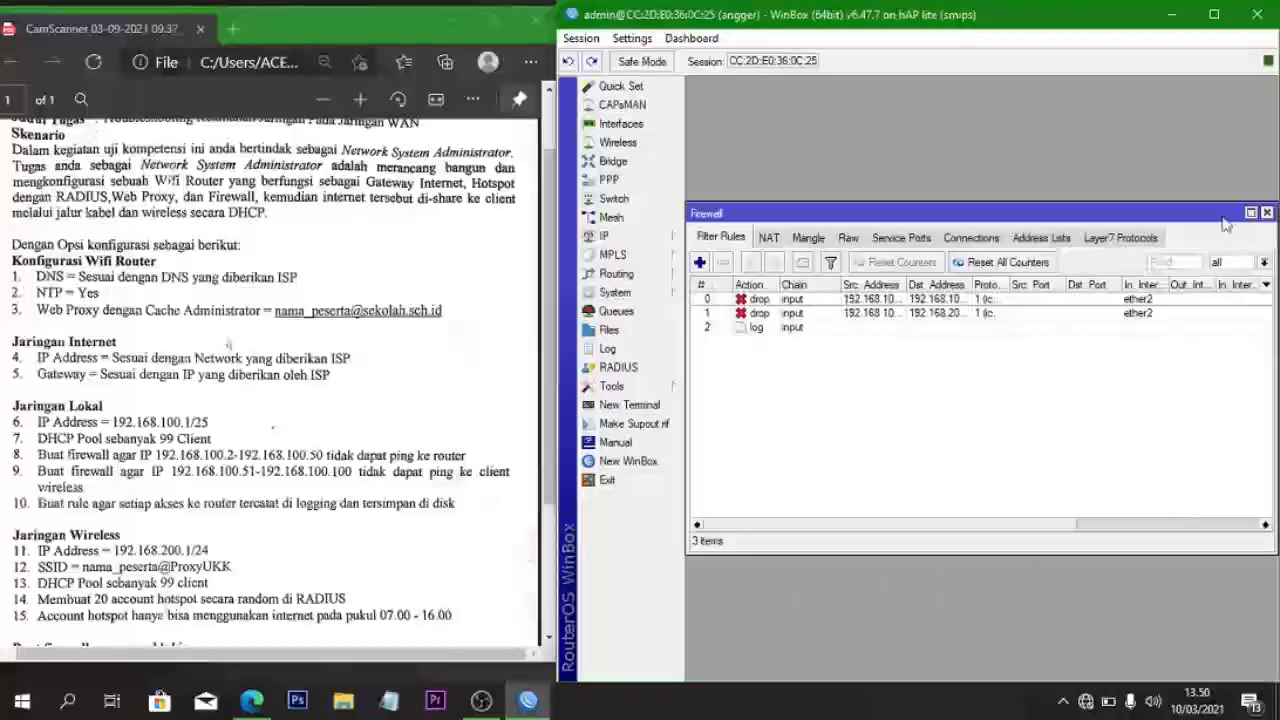
{"action": "left_click", "coordinate": [1267, 215]}
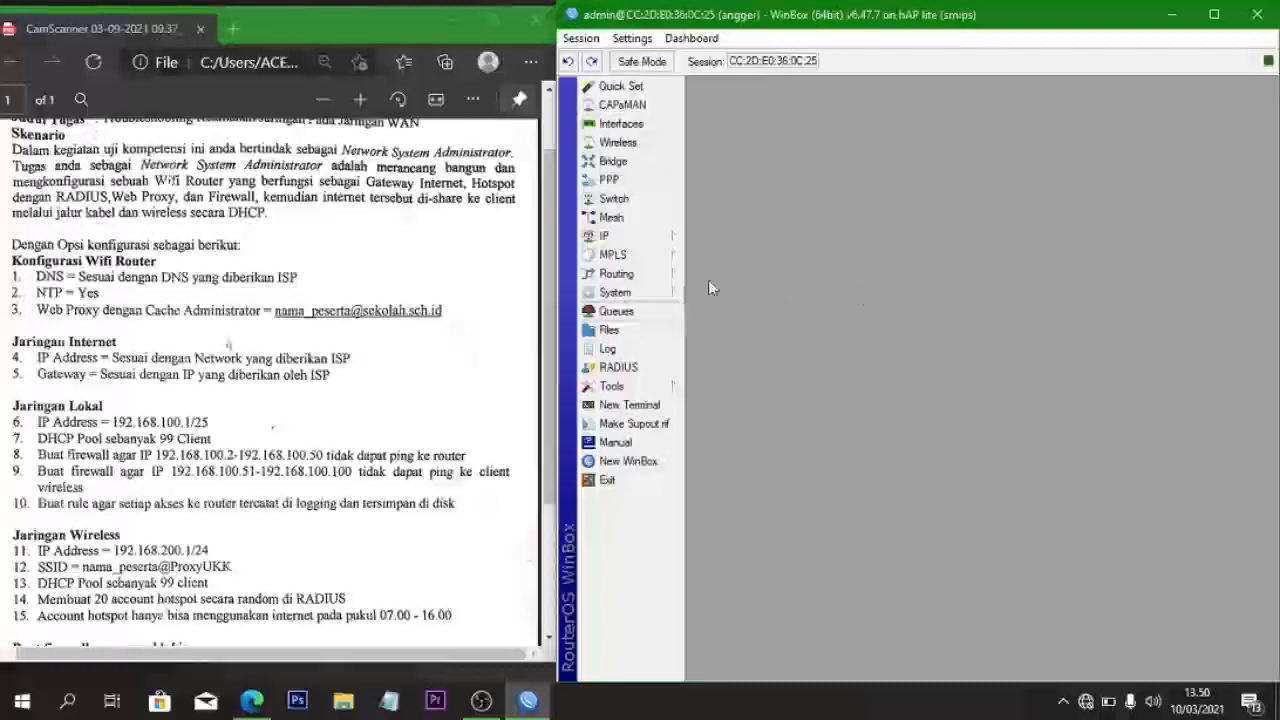
- Set the critical and error logging rules to store messages on disk
{"action": "left_click", "coordinate": [643, 293]}
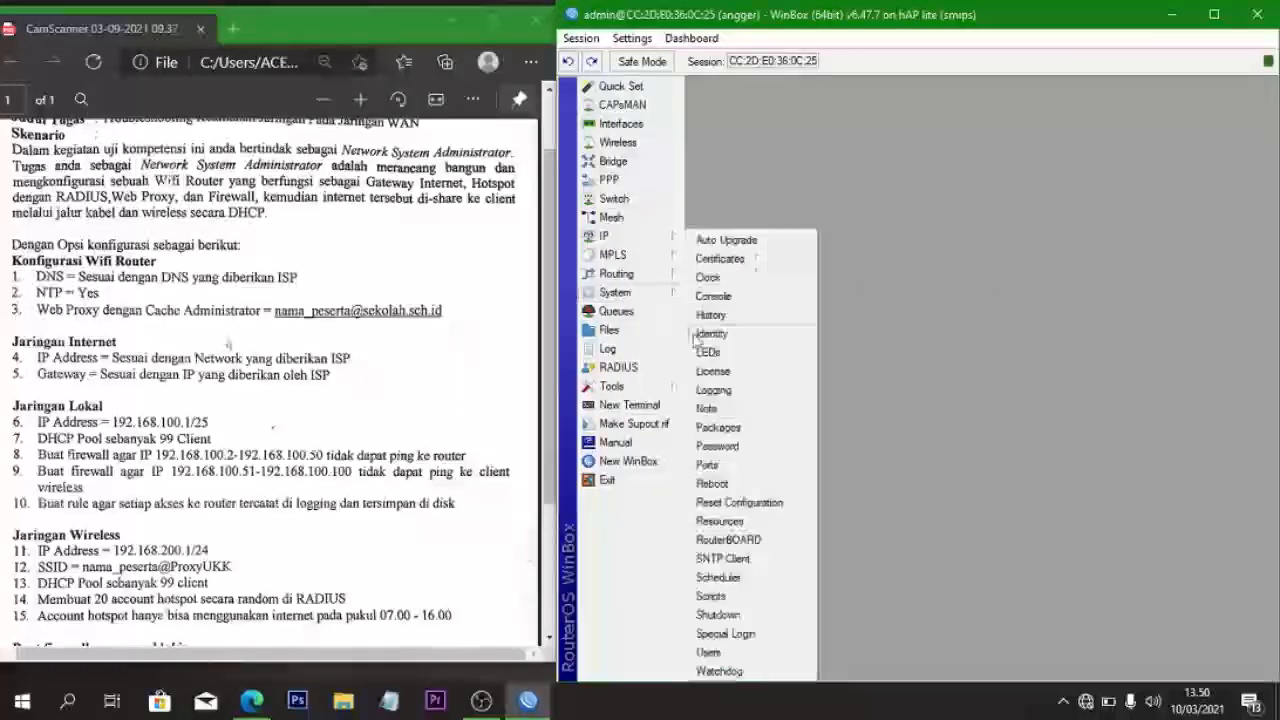
{"action": "left_click", "coordinate": [752, 394]}
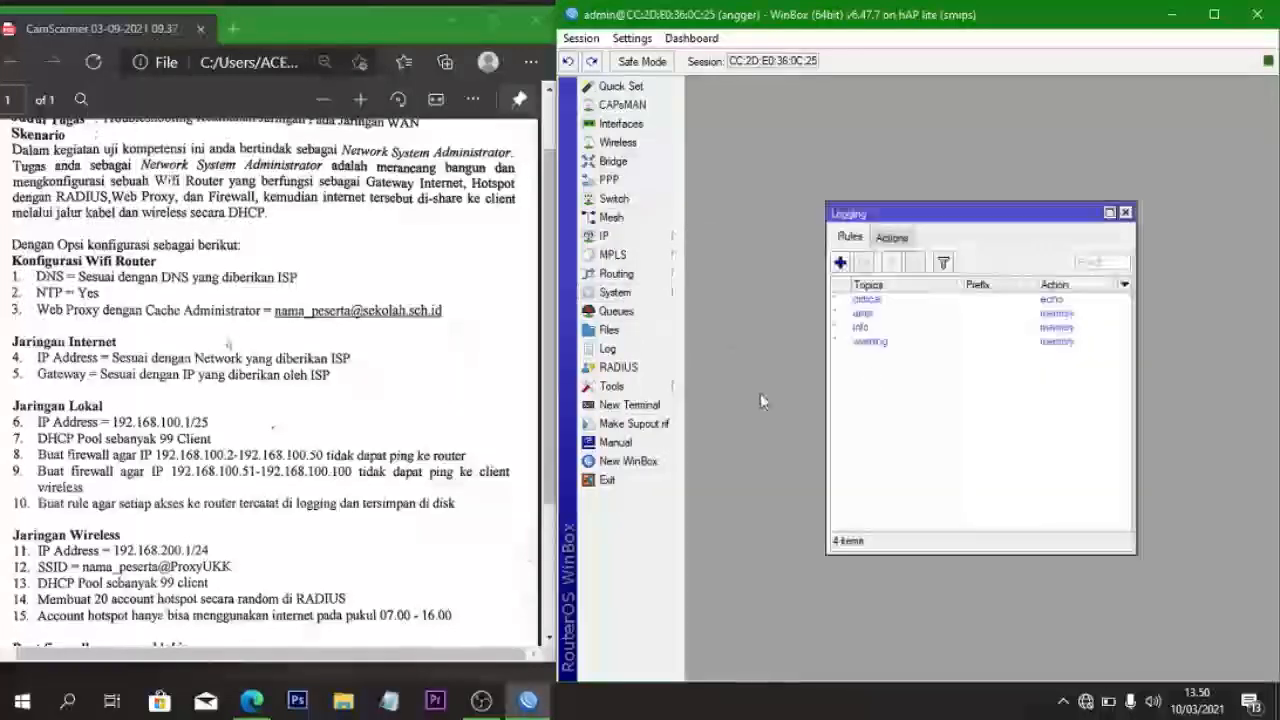
{"action": "double_click", "coordinate": [1048, 304]}
{"action": "left_click", "coordinate": [915, 355]}
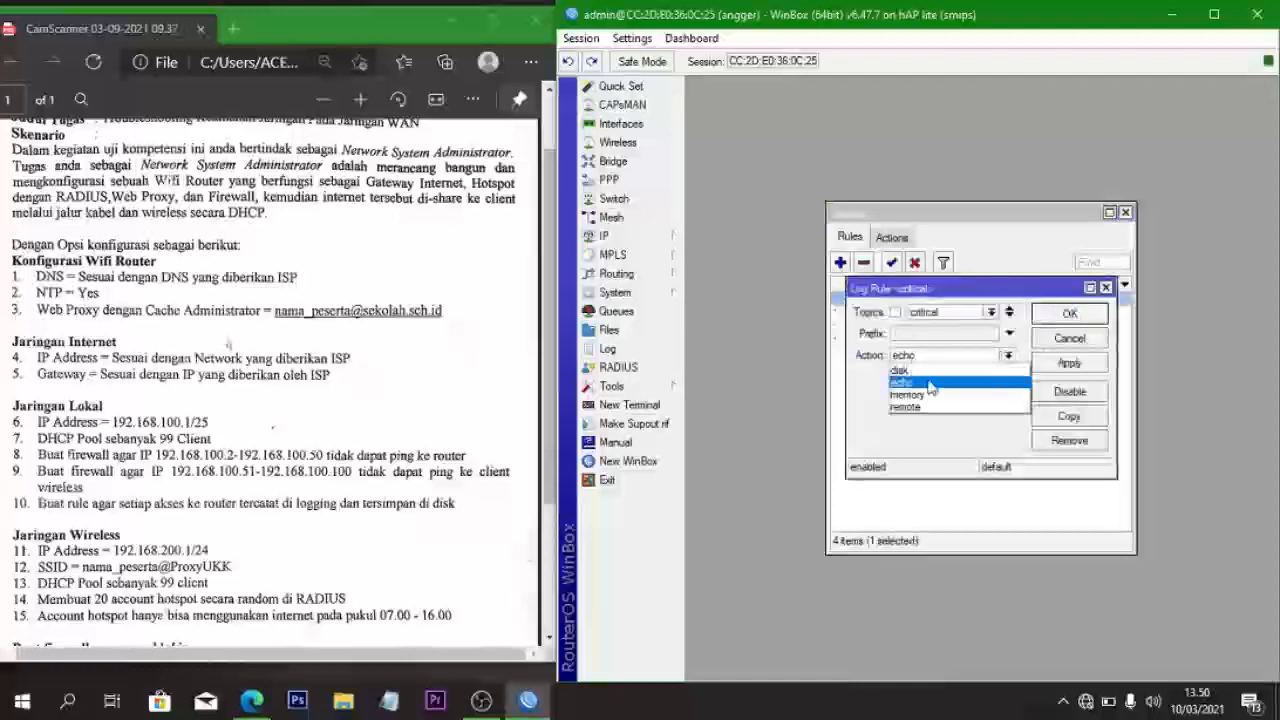
{"action": "left_click", "coordinate": [927, 374]}
{"action": "left_click", "coordinate": [1050, 318]}
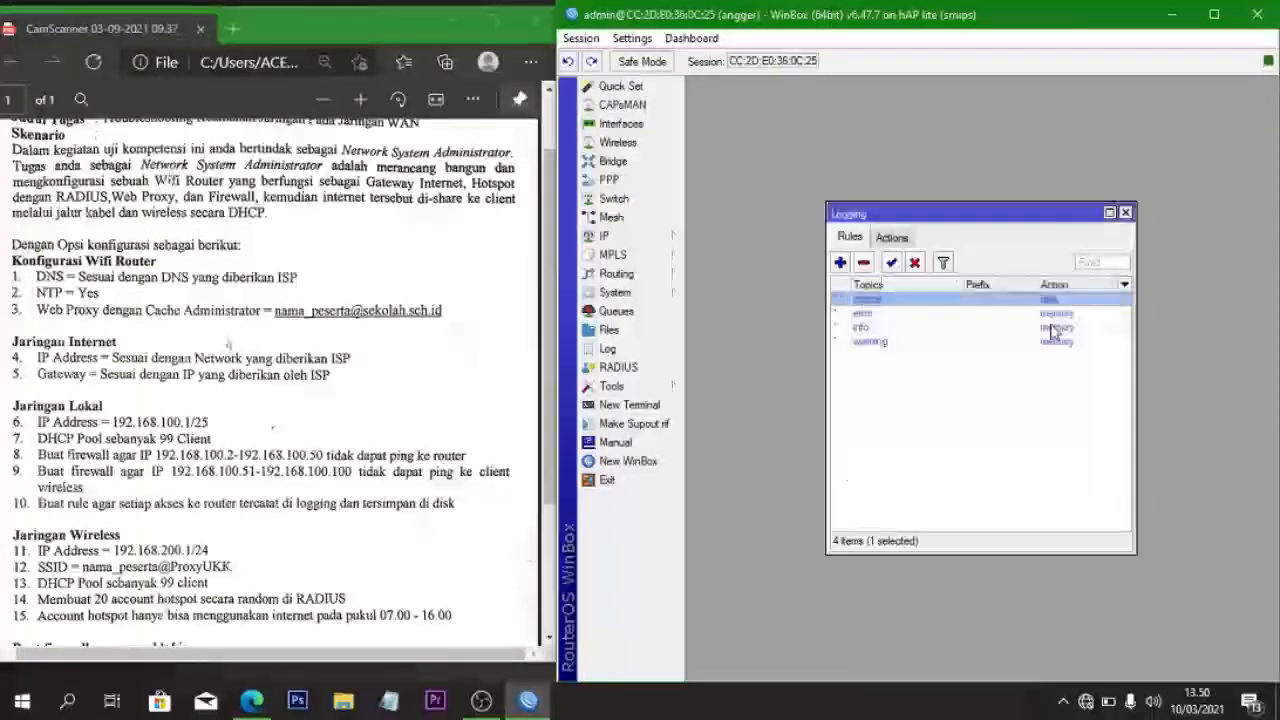
{"action": "double_click", "coordinate": [1050, 312]}
{"action": "left_click", "coordinate": [938, 358]}
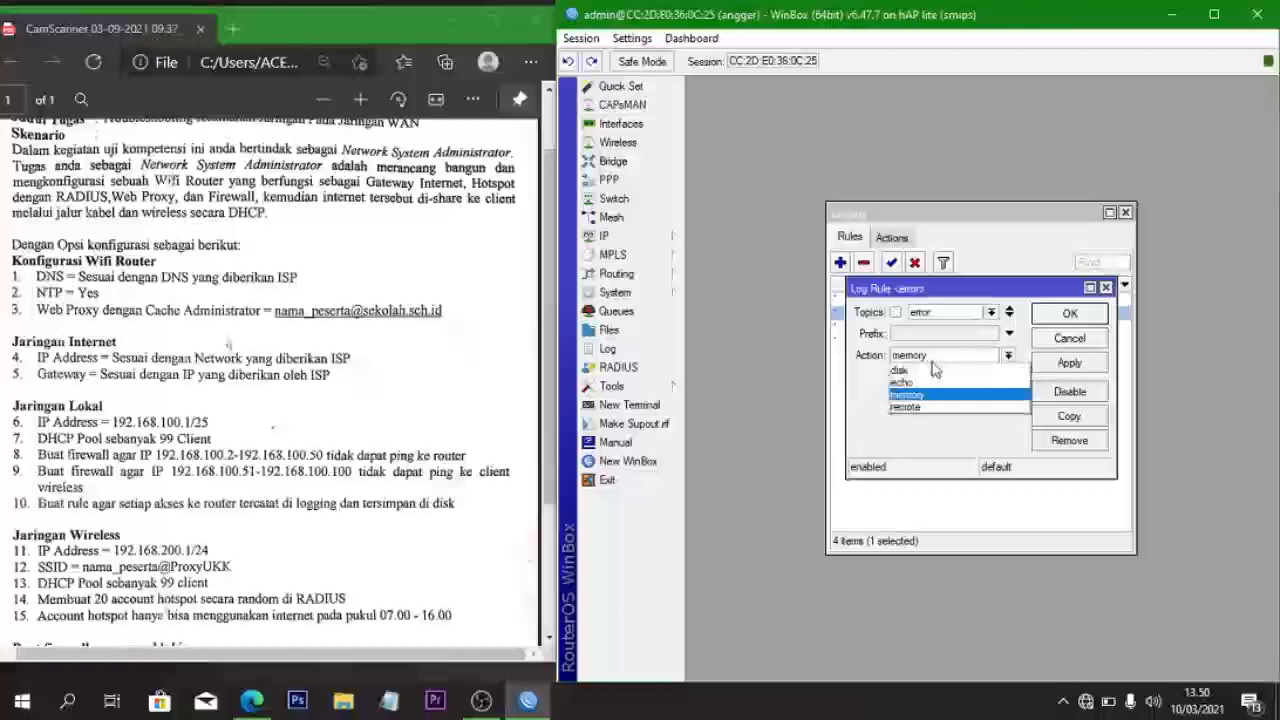
{"action": "left_click", "coordinate": [928, 371]}
{"action": "left_click", "coordinate": [1070, 314]}
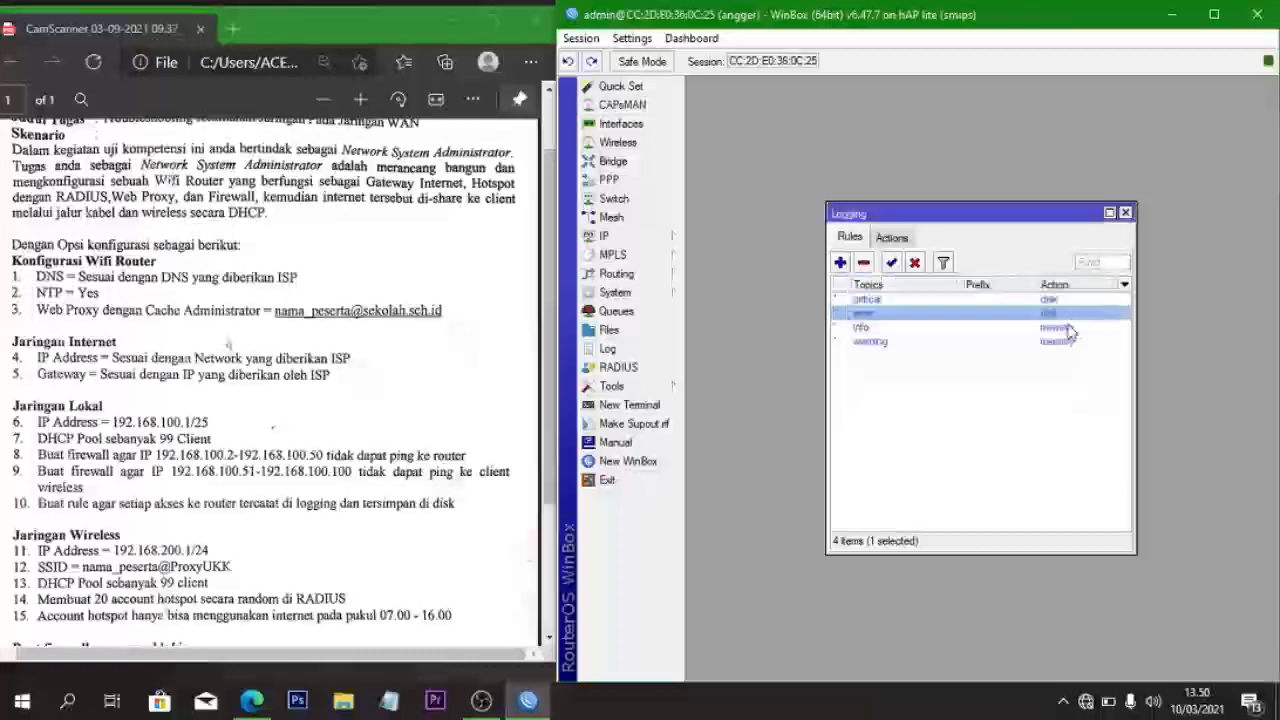
- Switch the info and warning logging rules to disk, then close Logging
{"action": "double_click", "coordinate": [1070, 327]}
{"action": "left_click", "coordinate": [938, 356]}
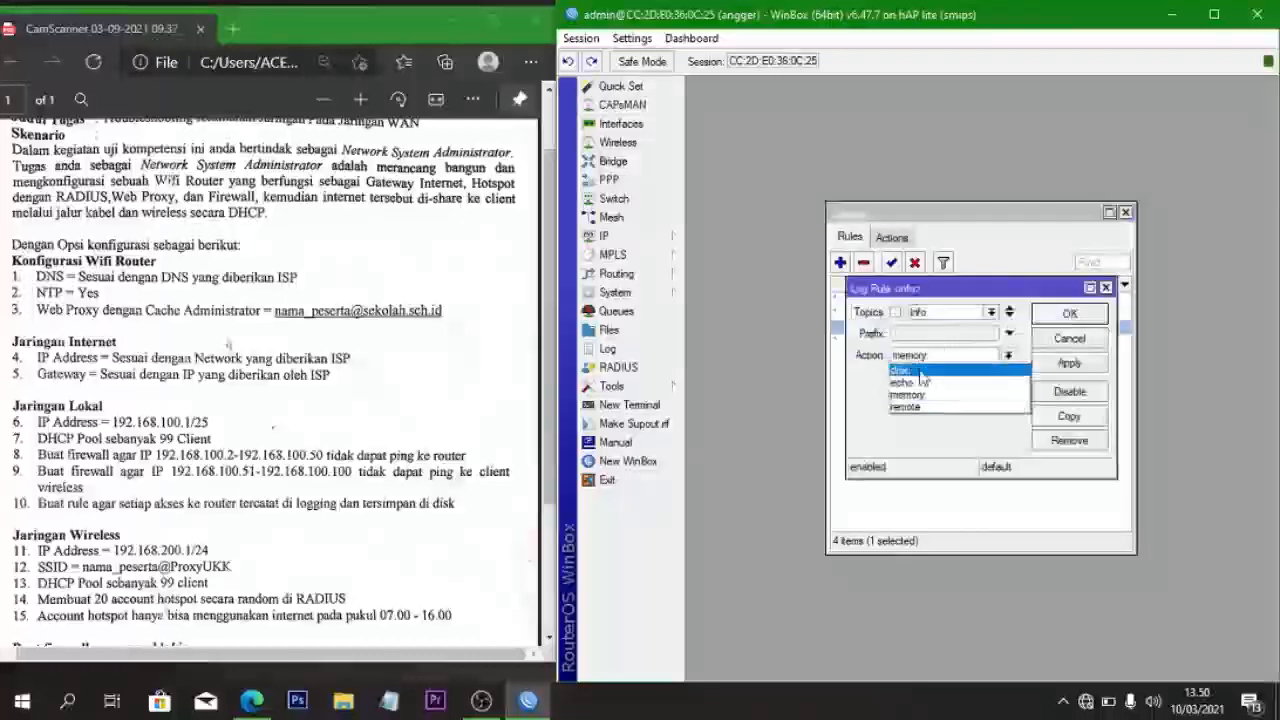
{"action": "left_click", "coordinate": [928, 371]}
{"action": "left_click", "coordinate": [1048, 316]}
{"action": "left_click", "coordinate": [1046, 341]}
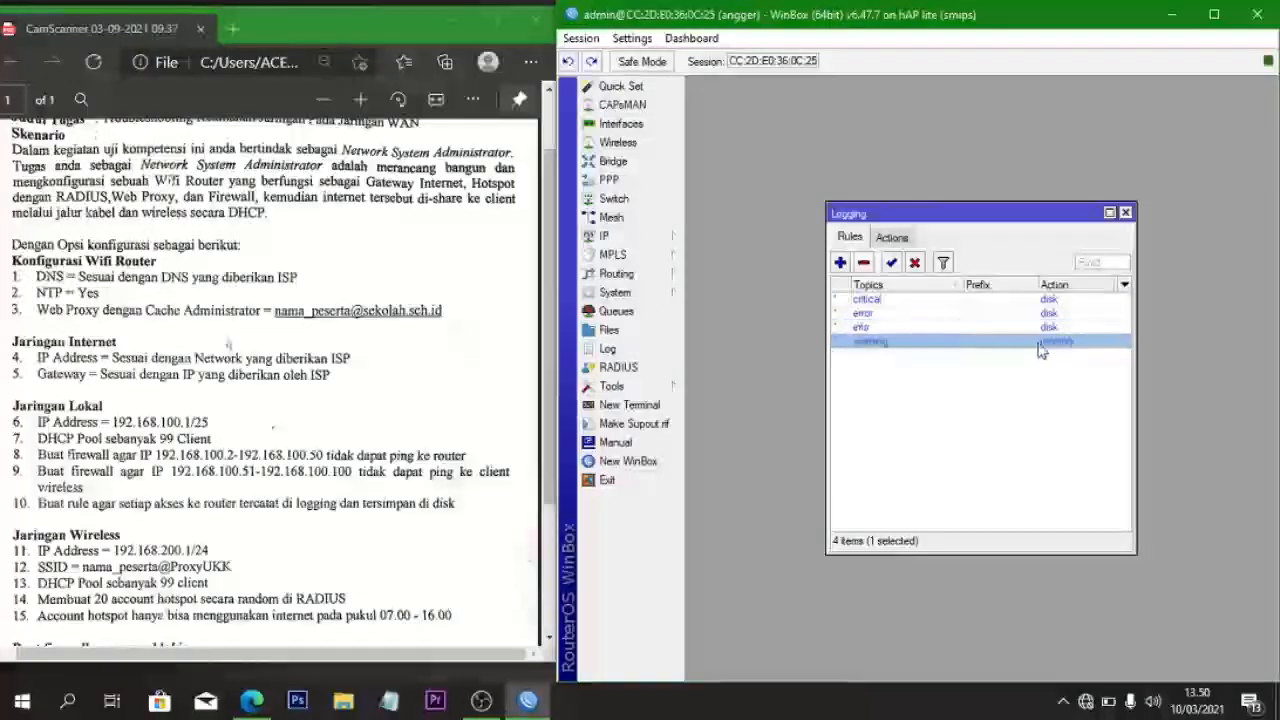
{"action": "double_click", "coordinate": [984, 342]}
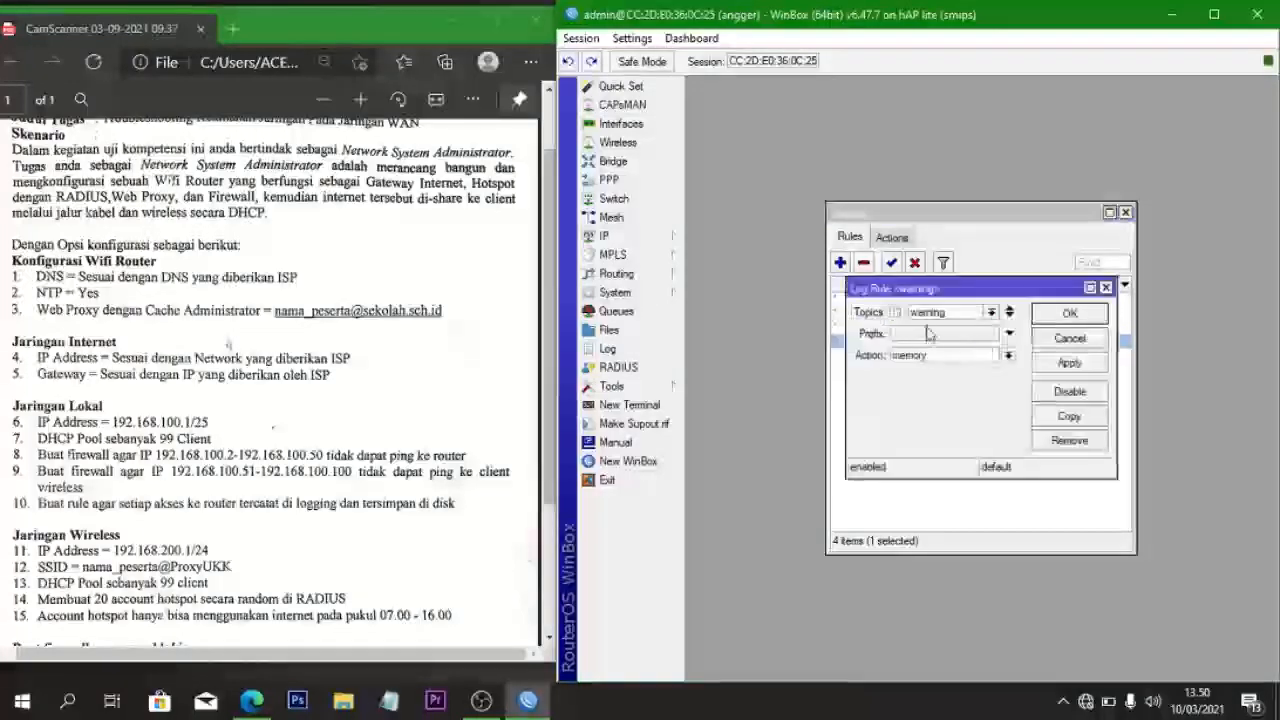
{"action": "left_click", "coordinate": [933, 358]}
{"action": "left_click", "coordinate": [918, 368]}
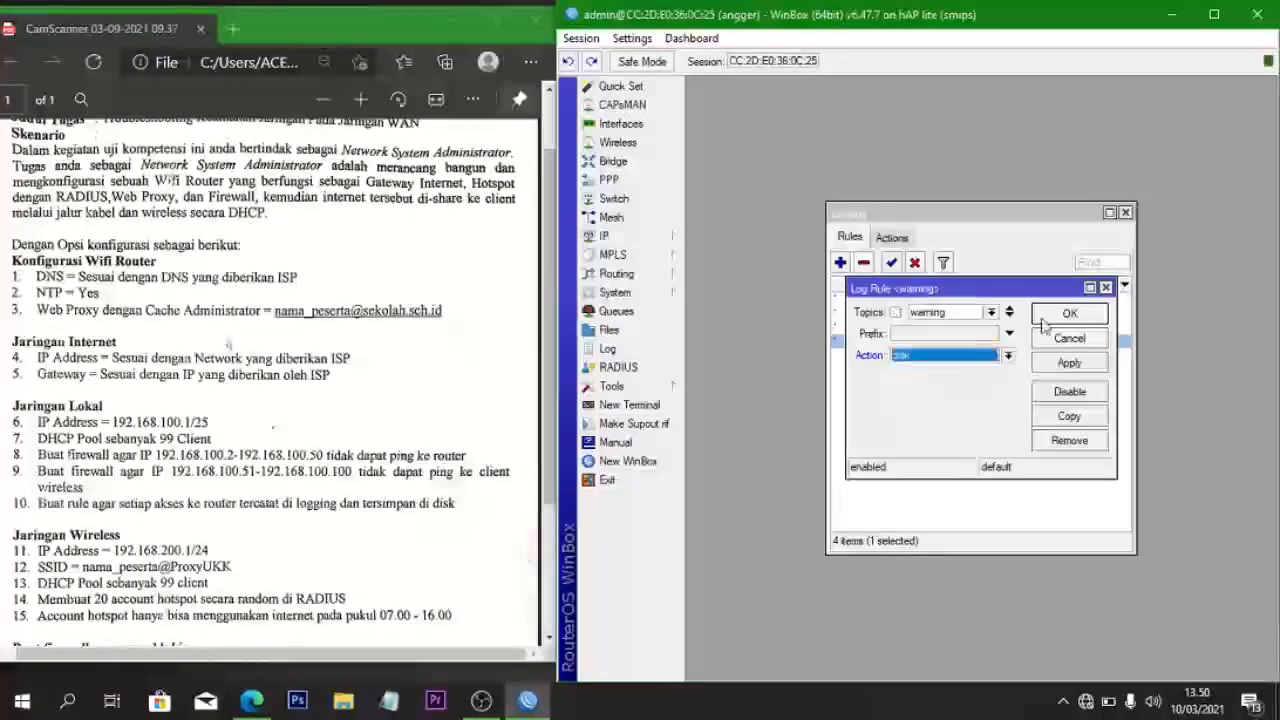
{"action": "left_click", "coordinate": [1052, 316]}
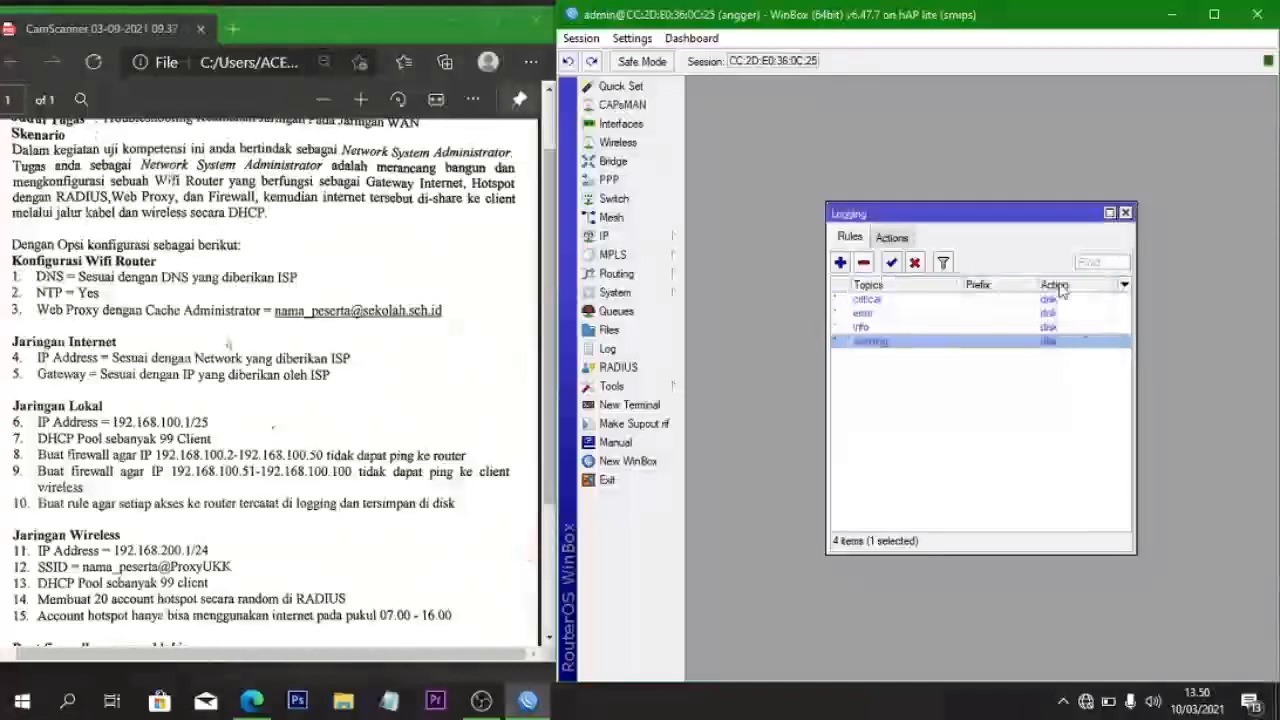
{"action": "left_click", "coordinate": [1125, 213]}
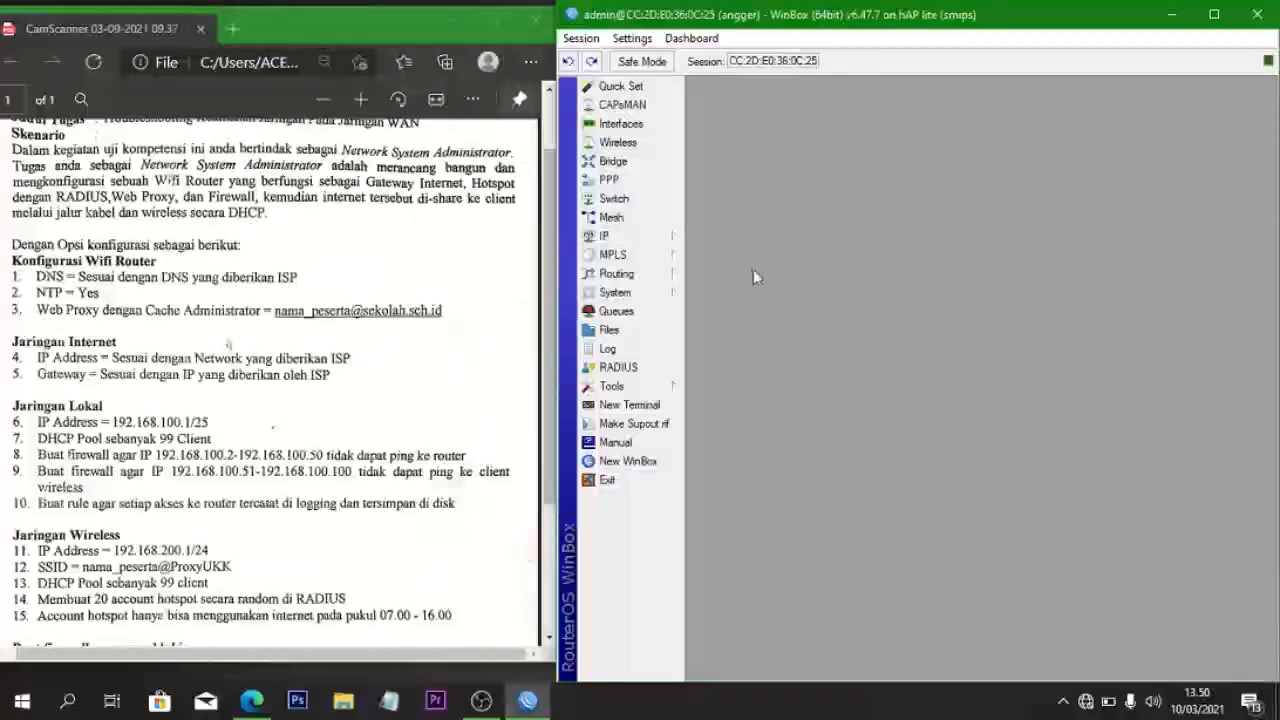
{"action": "left_click", "coordinate": [650, 349]}
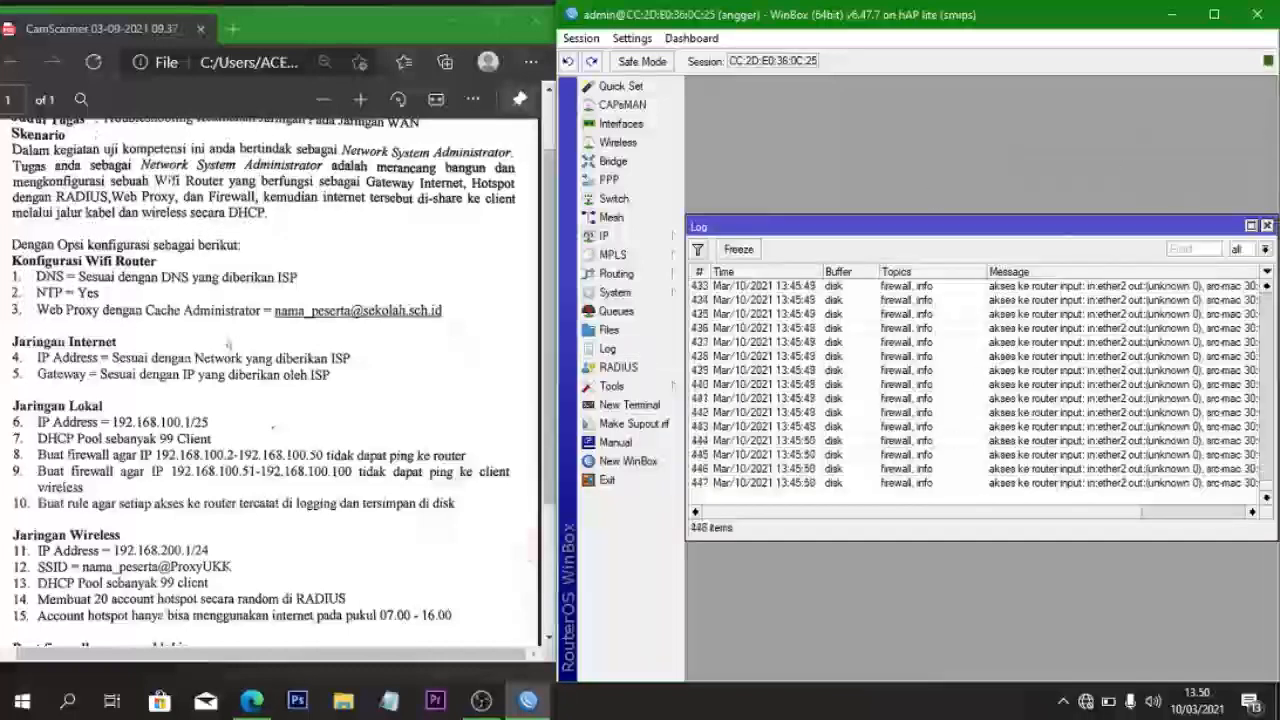
{"action": "left_click", "coordinate": [1266, 227]}
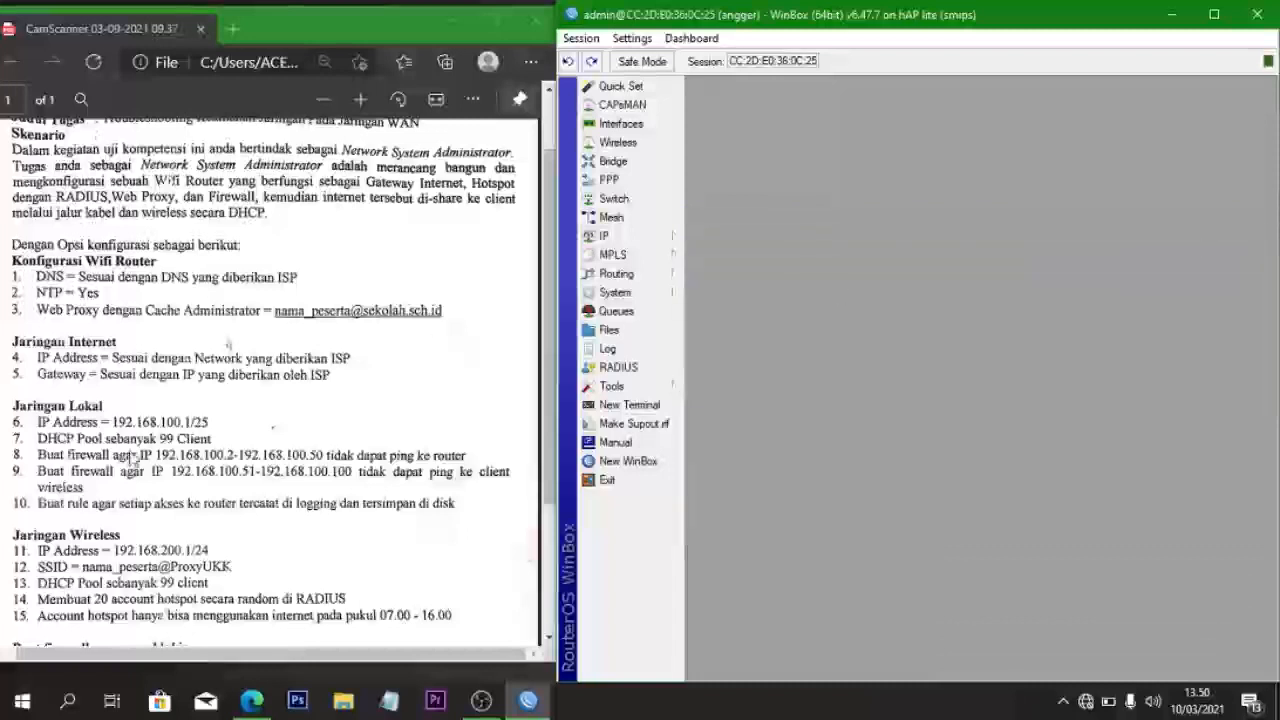
{"action": "scroll", "coordinate": [130, 460], "scroll_direction": "down", "scroll_amount": 3}
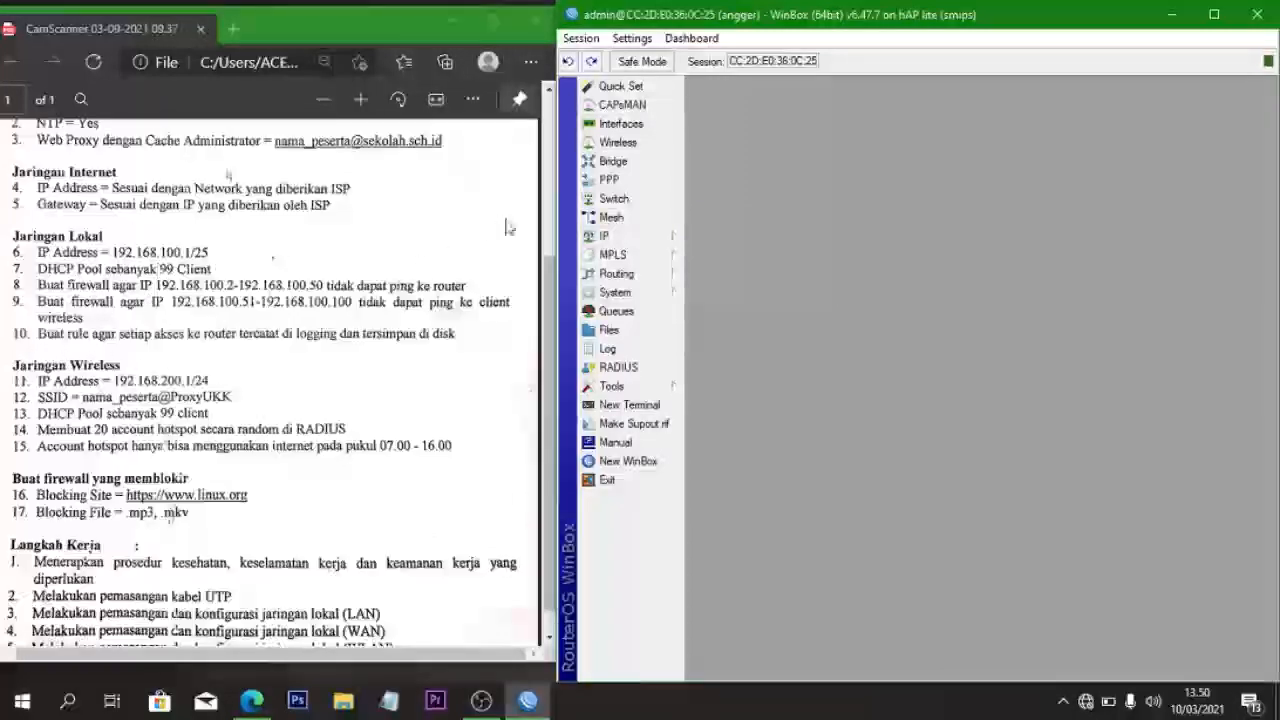
- Add IP address 192.168.200.1/24 on interface wlan1
{"action": "left_click", "coordinate": [597, 237]}
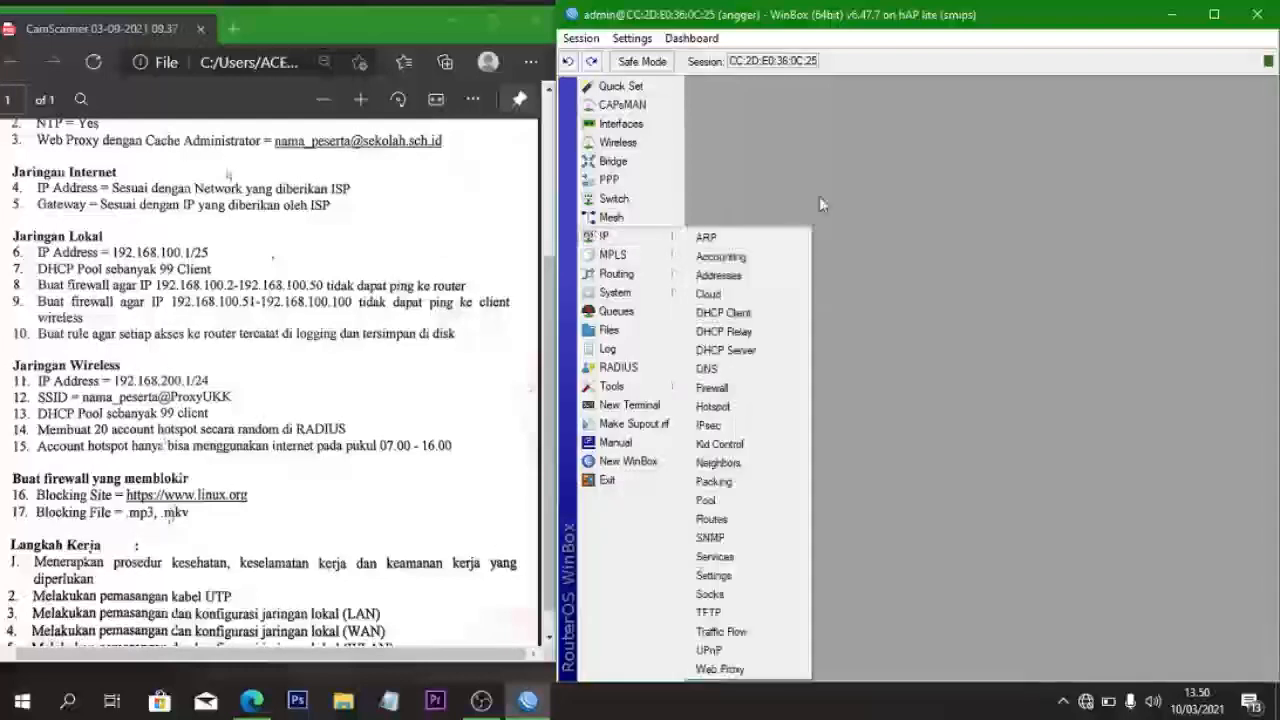
{"action": "left_click", "coordinate": [745, 274]}
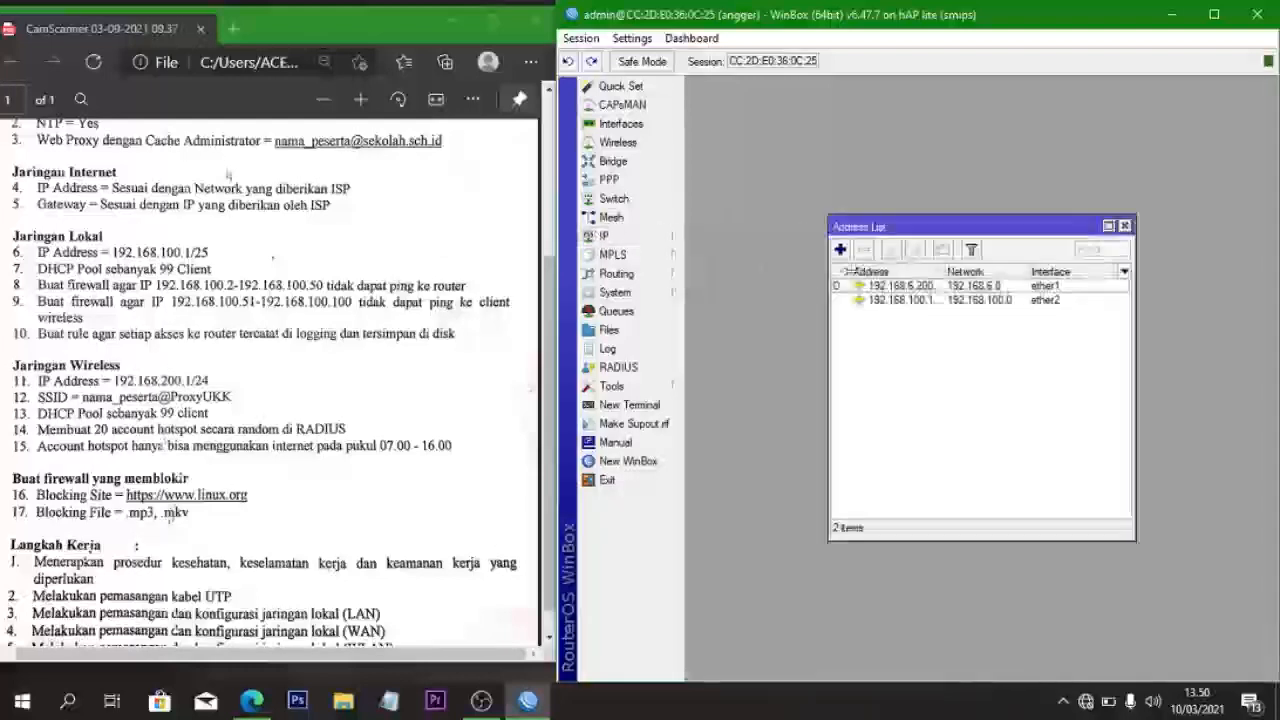
{"action": "left_click", "coordinate": [840, 249]}
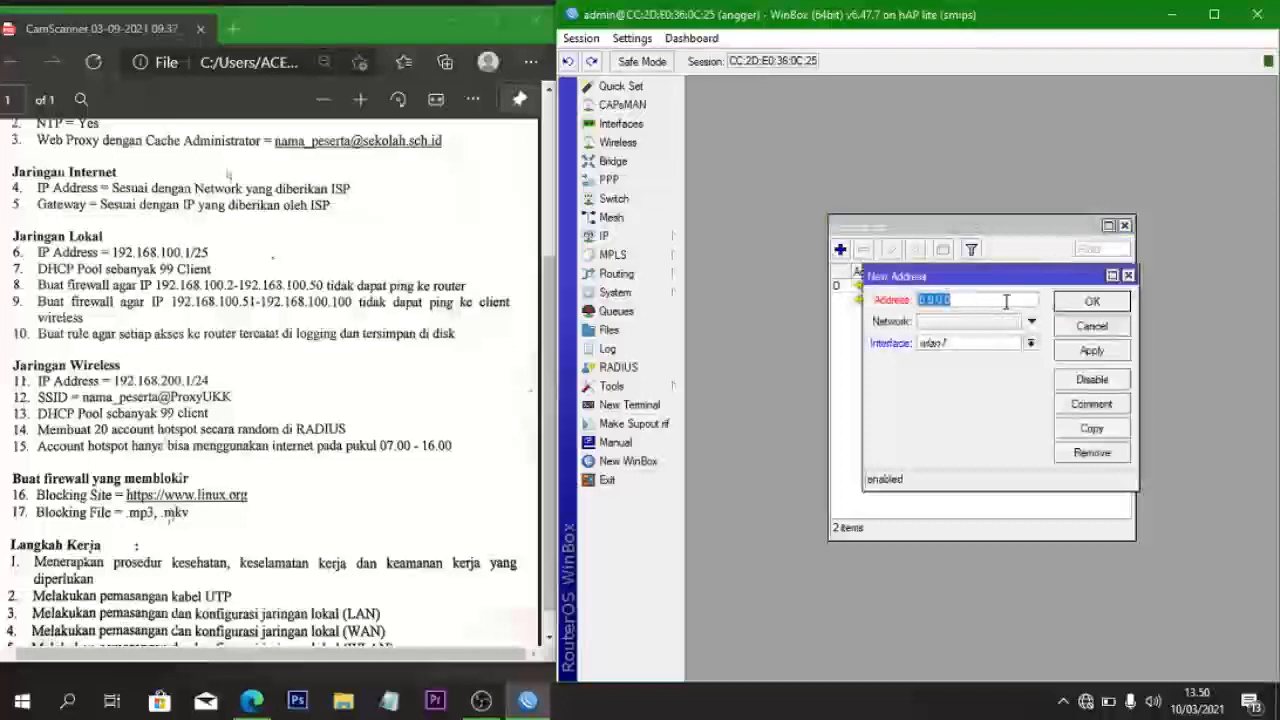
{"action": "key", "text": "BackSpace"}
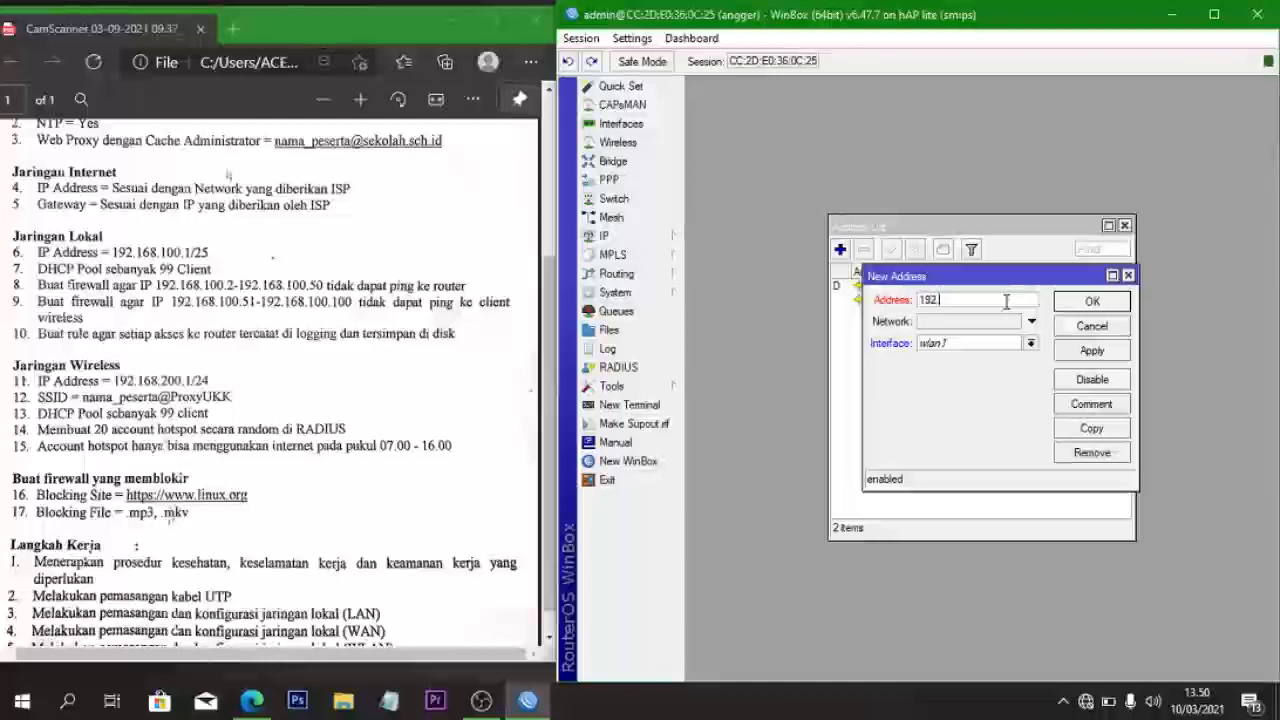
{"action": "type", "text": ".16"}
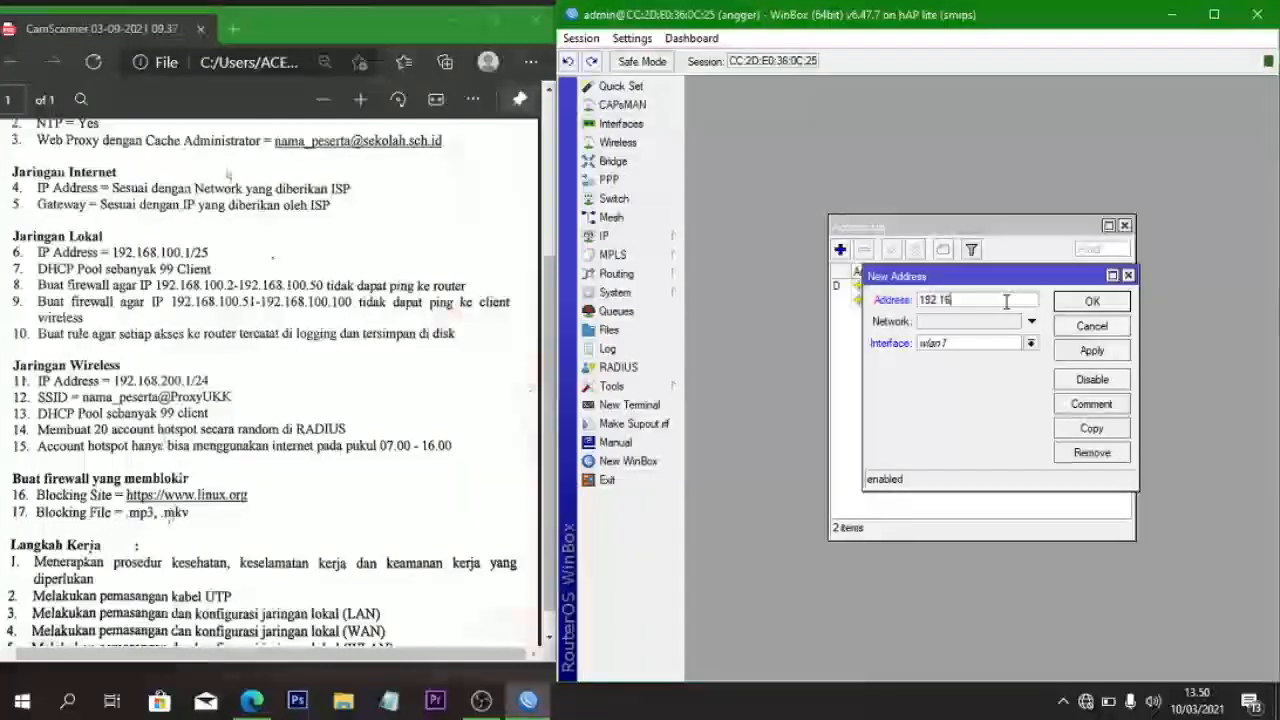
{"action": "type", "text": "8."}
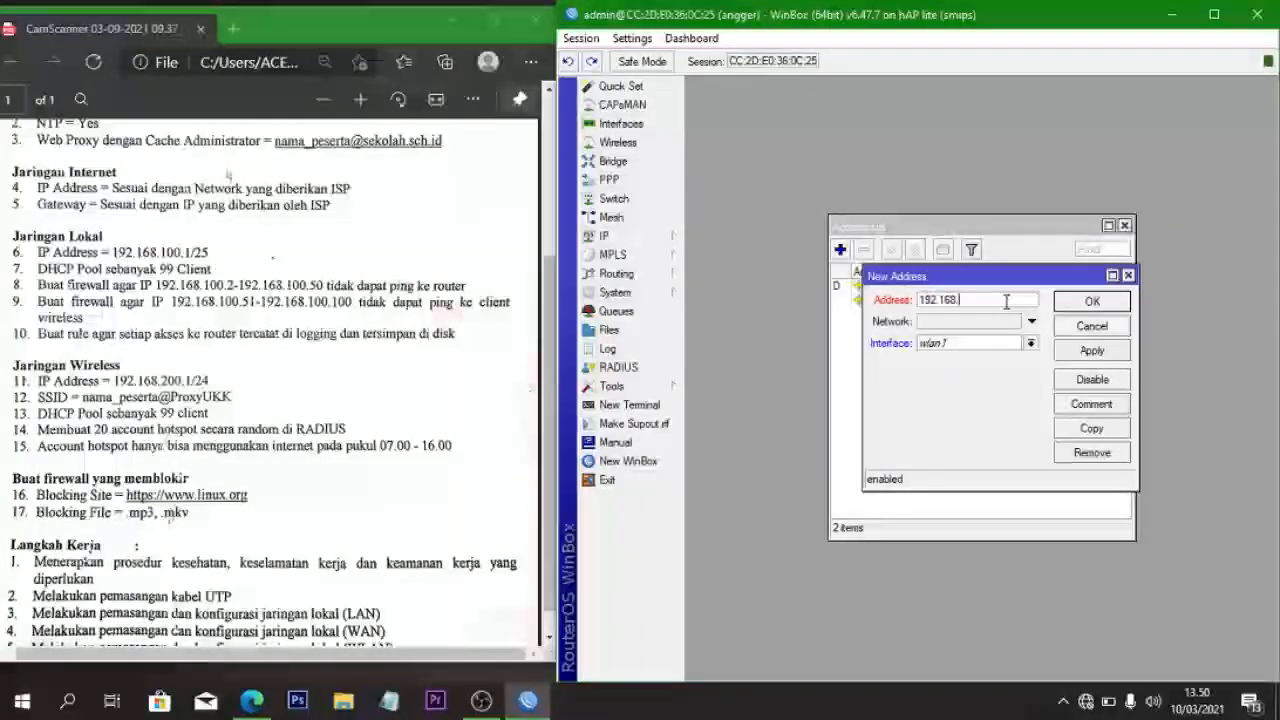
{"action": "type", "text": "200.1/24"}
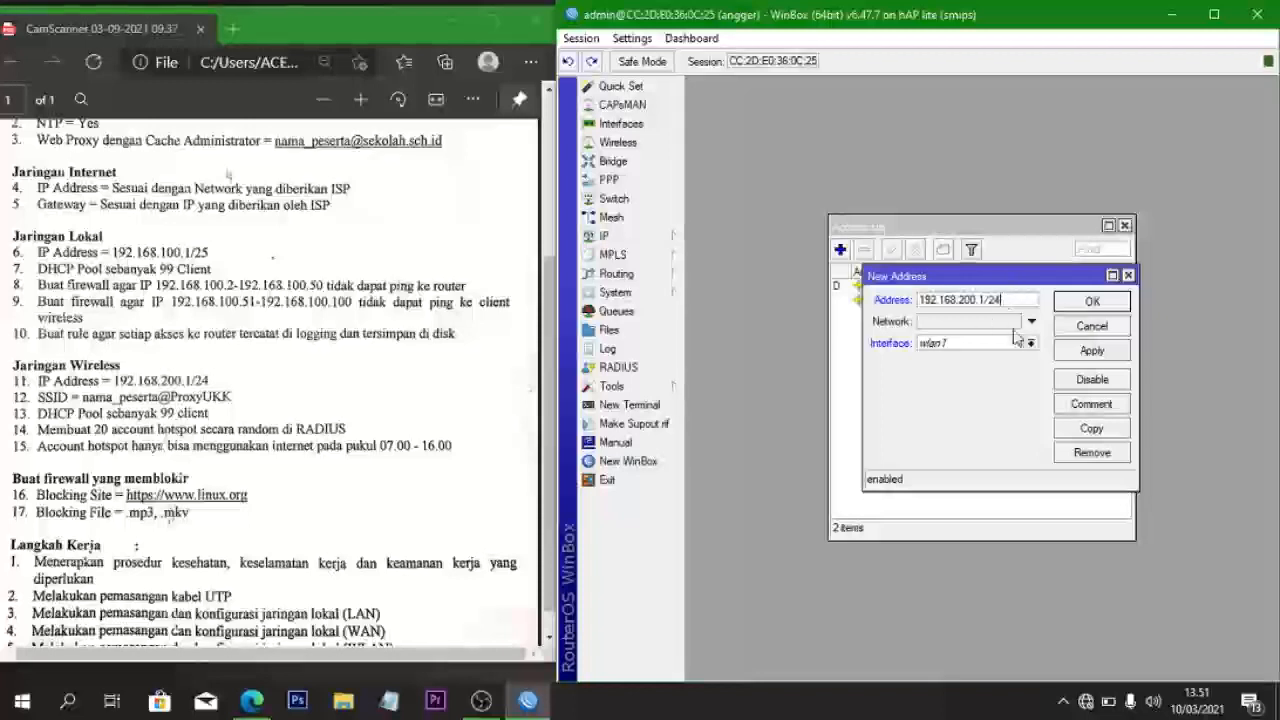
{"action": "left_click", "coordinate": [1080, 356]}
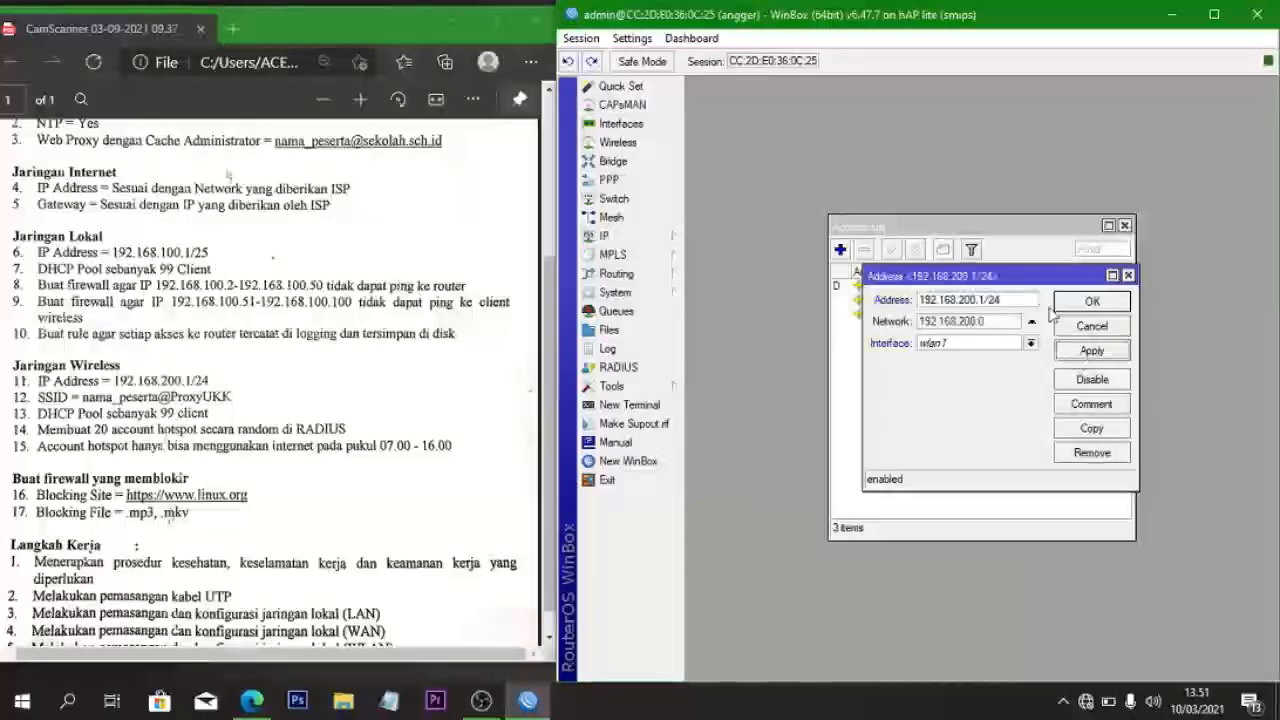
{"action": "left_click", "coordinate": [1065, 305]}
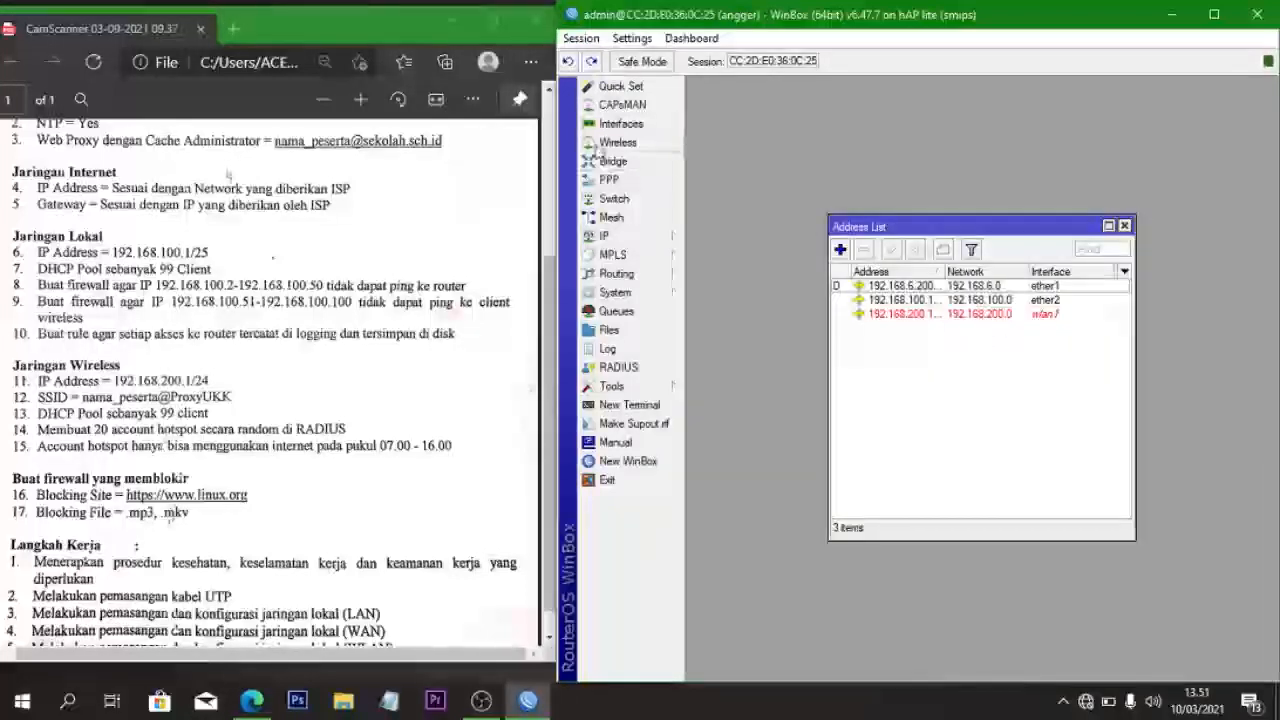
{"action": "left_click", "coordinate": [605, 143]}
- Enable wlan1 and set its wireless mode to ap bridge
{"action": "left_click", "coordinate": [750, 306]}
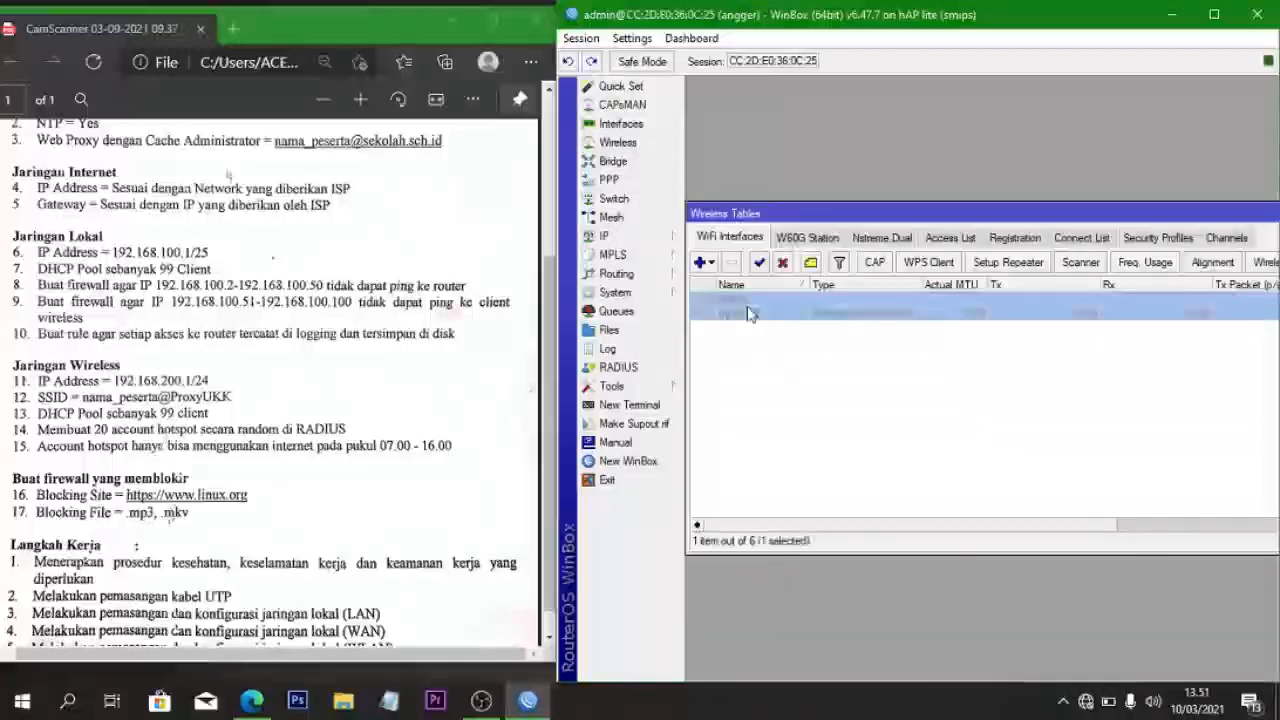
{"action": "left_click", "coordinate": [763, 266]}
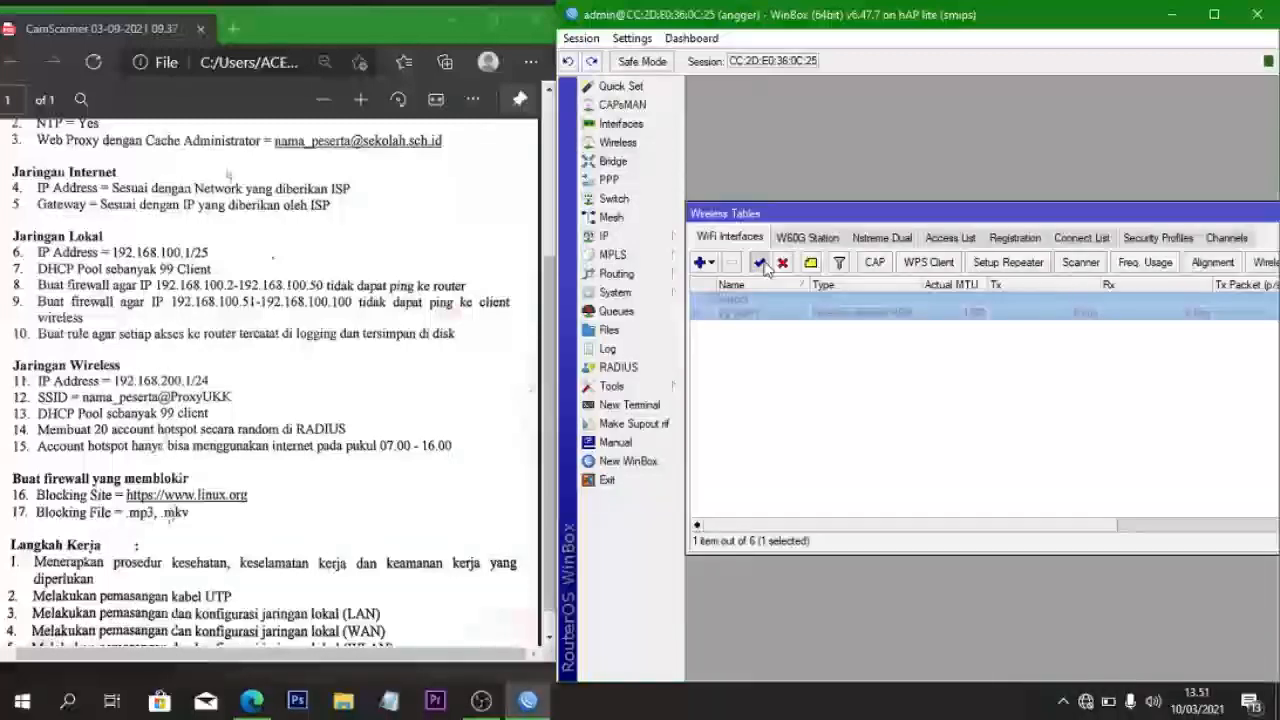
{"action": "double_click", "coordinate": [758, 314]}
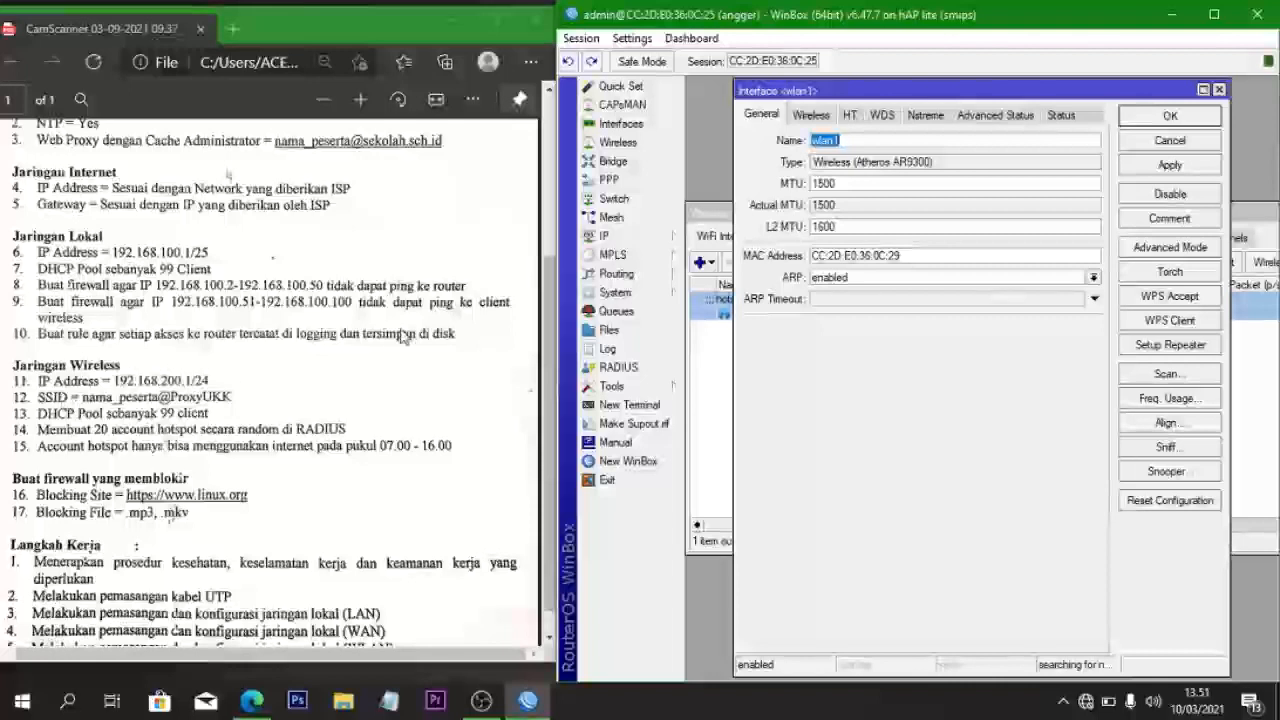
{"action": "left_click", "coordinate": [811, 115]}
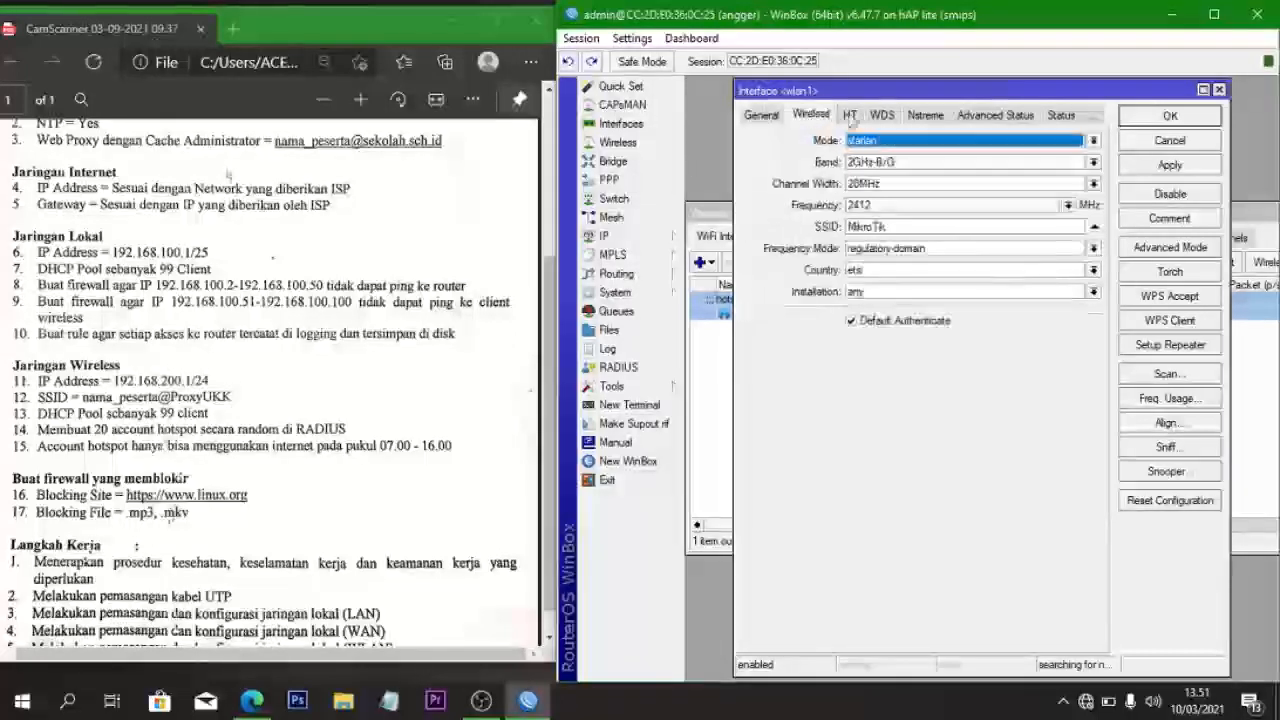
{"action": "left_click", "coordinate": [885, 140]}
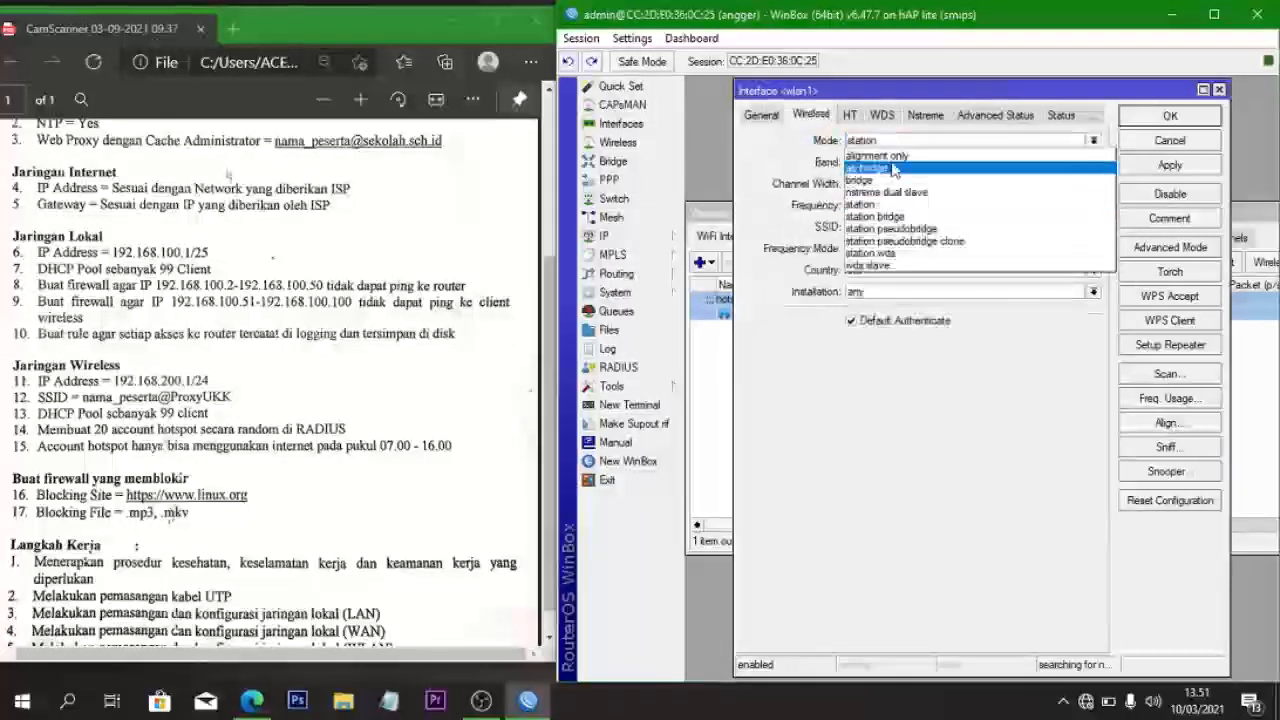
{"action": "left_click", "coordinate": [893, 166]}
- Set band 2GHz-B/G/N and the SSID to the participant's name@ProxyUKK, then save
{"action": "left_click", "coordinate": [893, 166]}
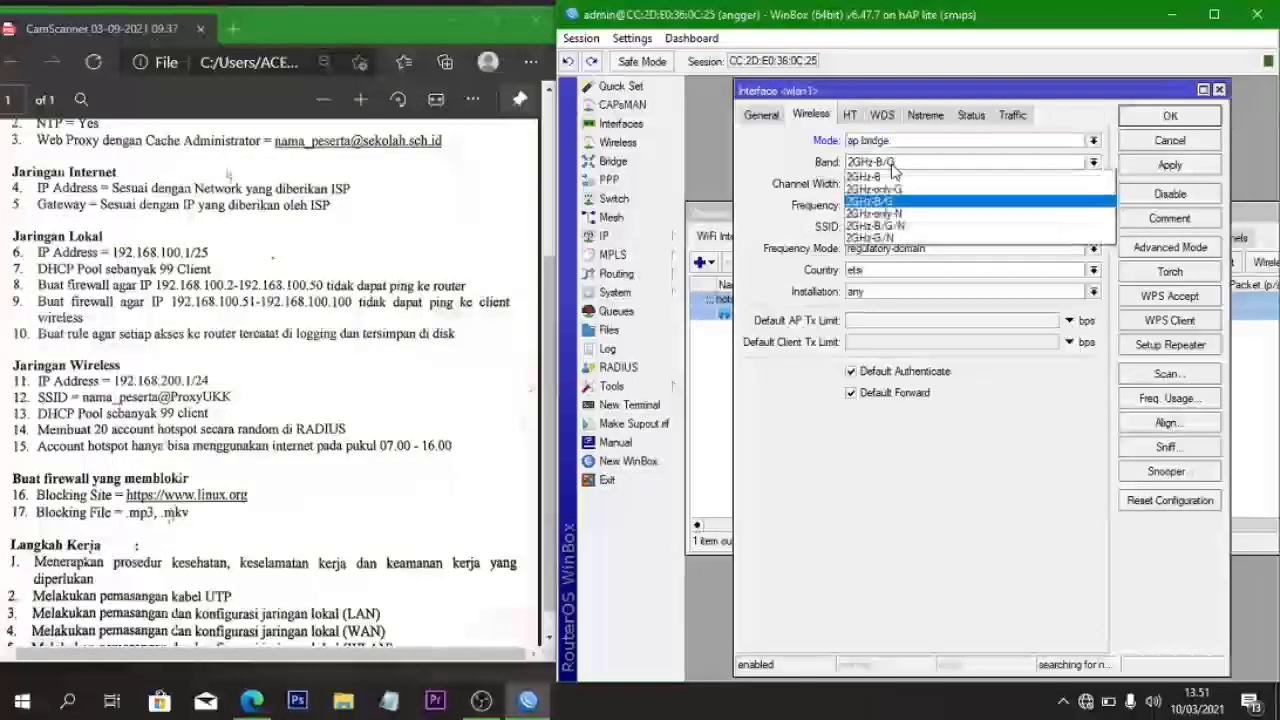
{"action": "left_click", "coordinate": [903, 228]}
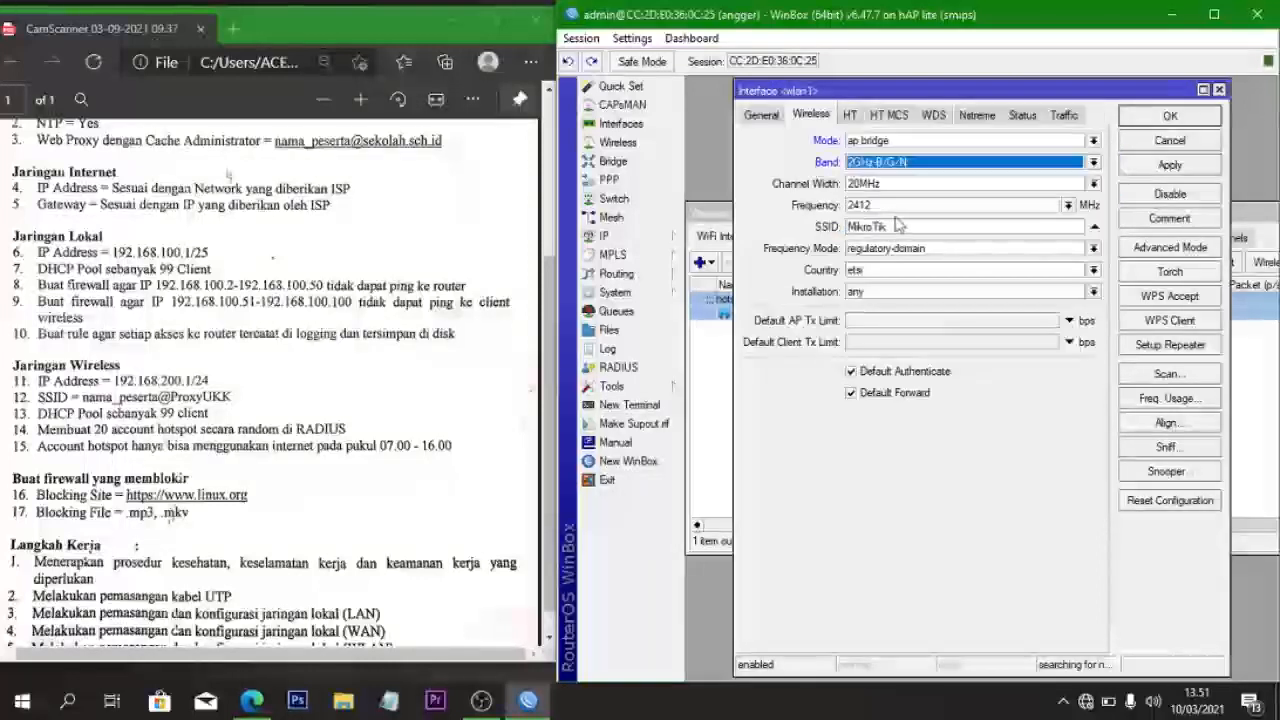
{"action": "left_click", "coordinate": [898, 226]}
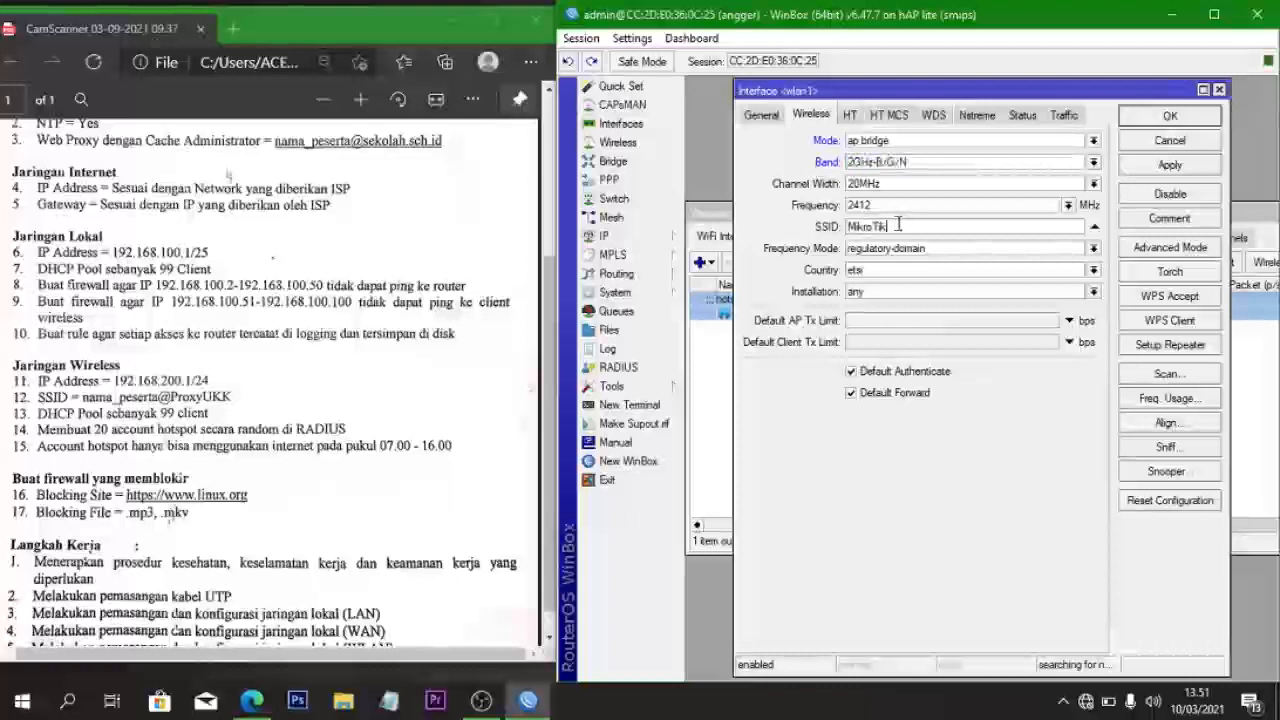
{"action": "key", "text": "BackSpace"}
{"action": "key", "text": "BackSpace"}
{"action": "key", "text": "BackSpace"}
{"action": "key", "text": "BackSpace"}
{"action": "key", "text": "BackSpace"}
{"action": "key", "text": "BackSpace"}
{"action": "key", "text": "BackSpace"}
{"action": "key", "text": "BackSpace"}
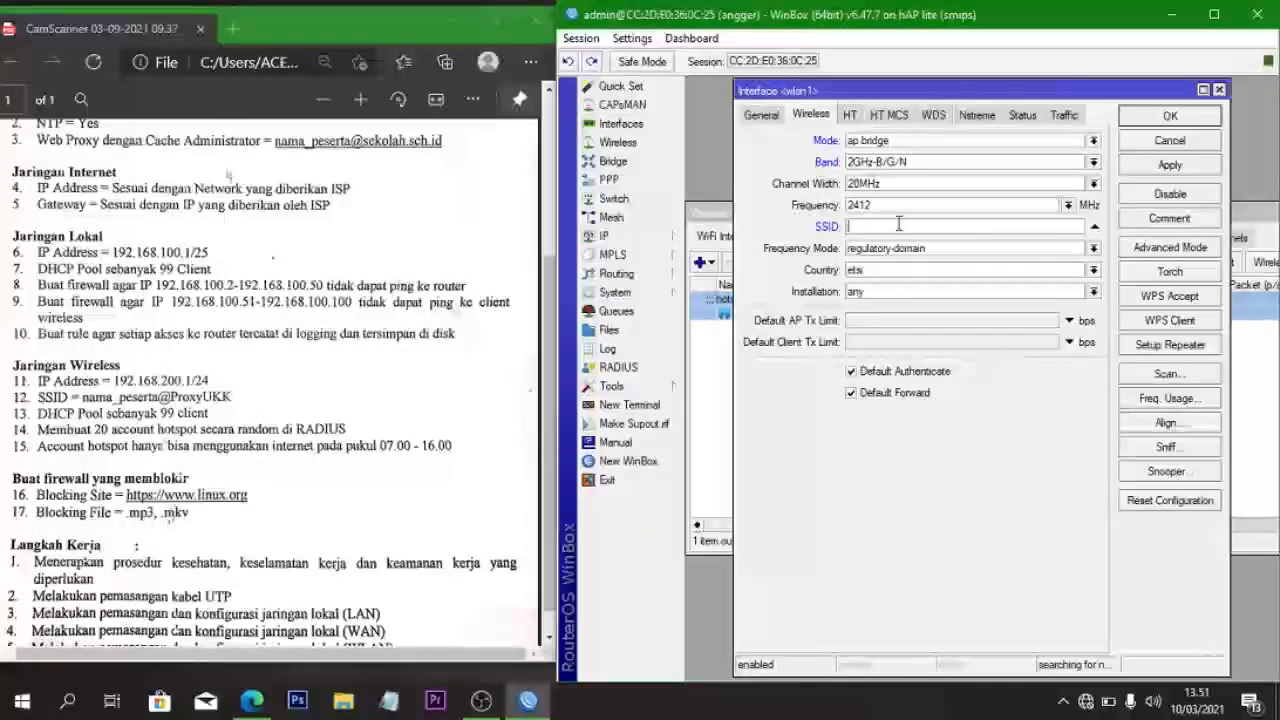
{"action": "type", "text": "Angger@P"}
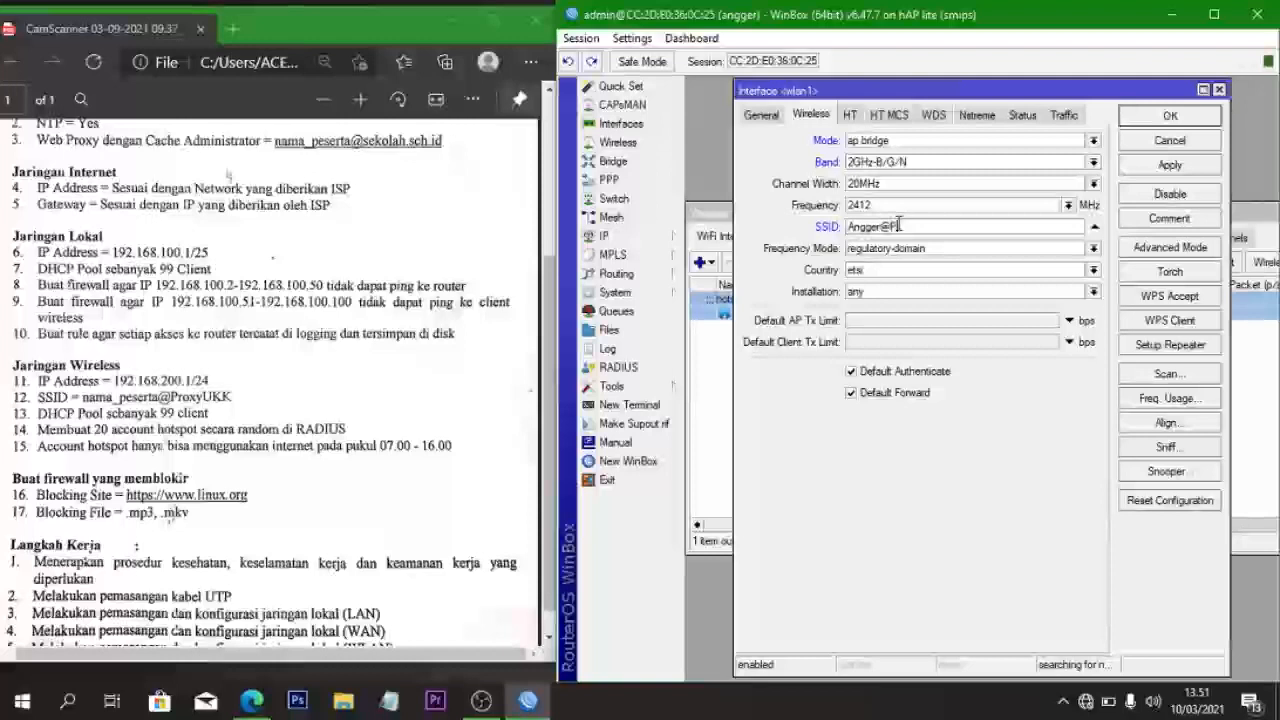
{"action": "type", "text": "roxyUKK"}
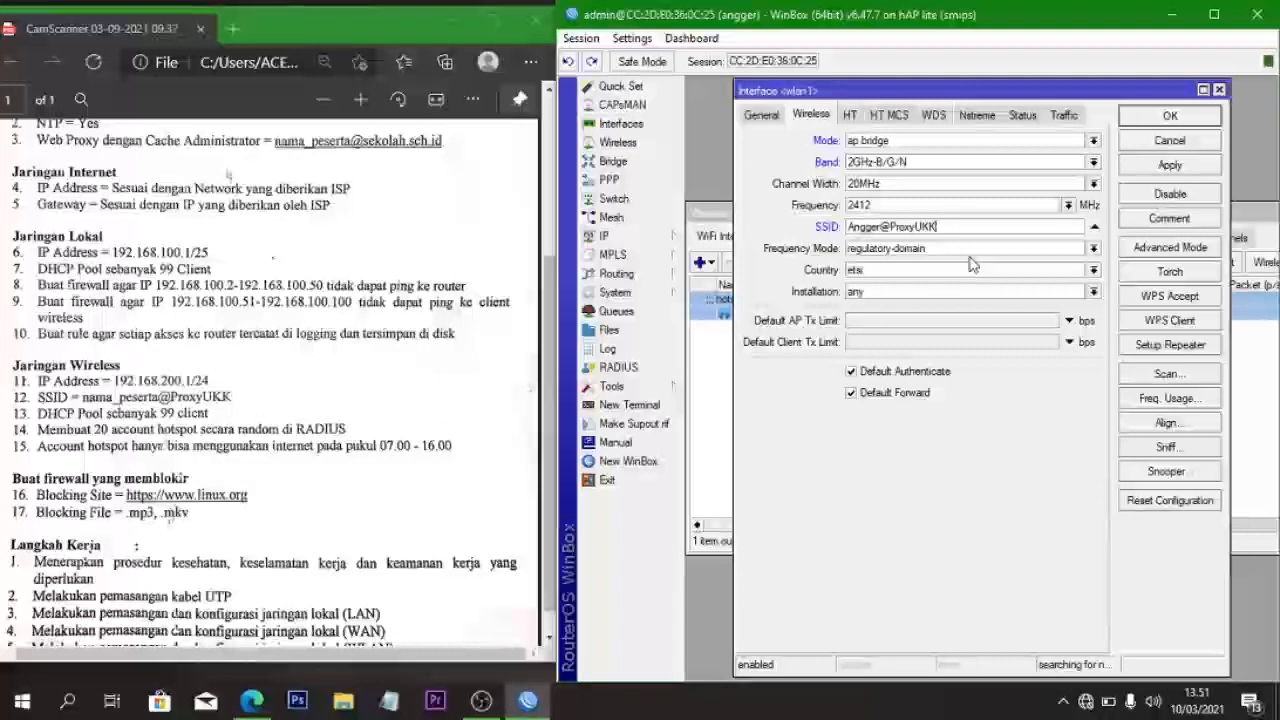
{"action": "left_click", "coordinate": [1168, 167]}
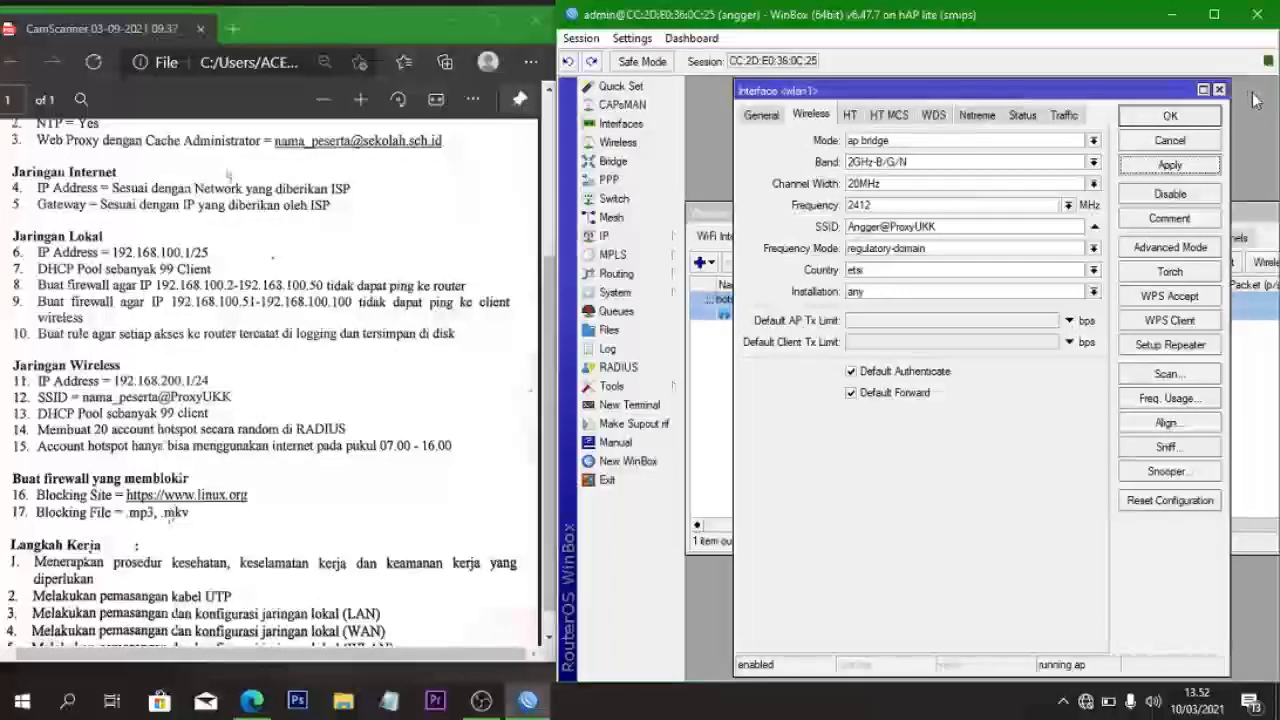
{"action": "left_click", "coordinate": [1170, 117]}
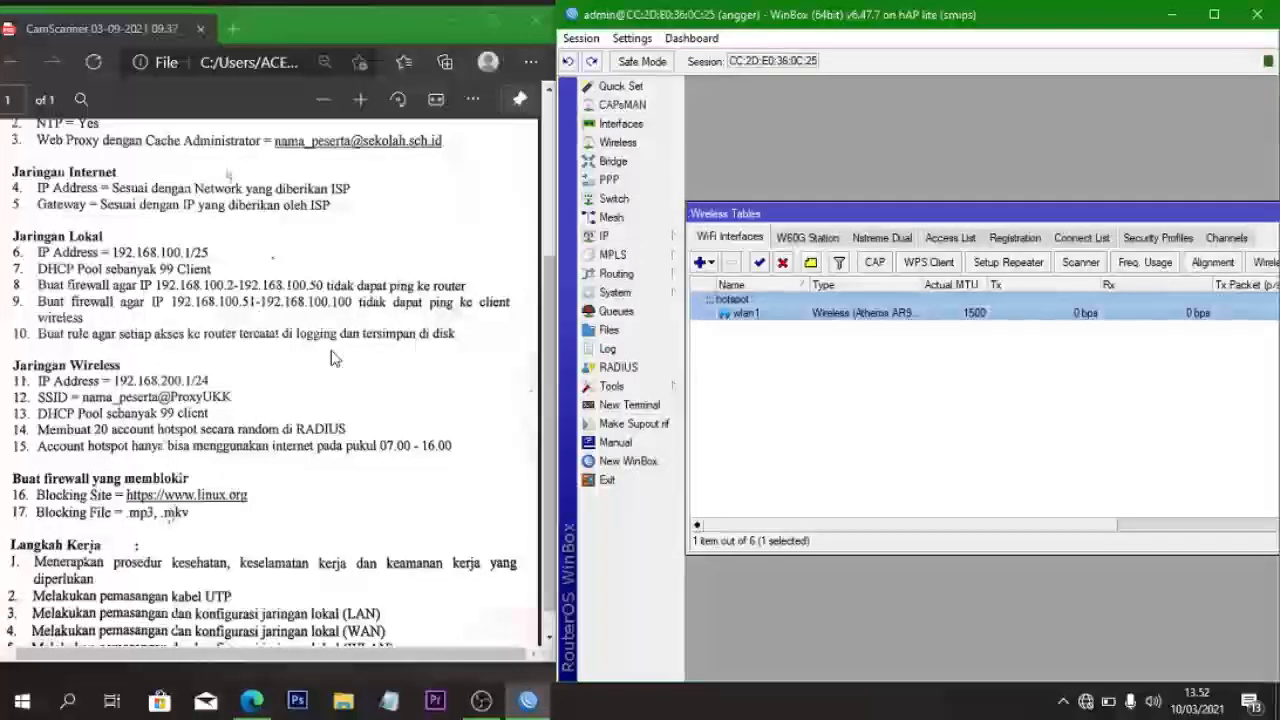
- Close the wireless and address list windows and open IP > Hotspot
{"action": "left_click_drag", "start_coordinate": [1162, 207], "coordinate": [911, 216]}
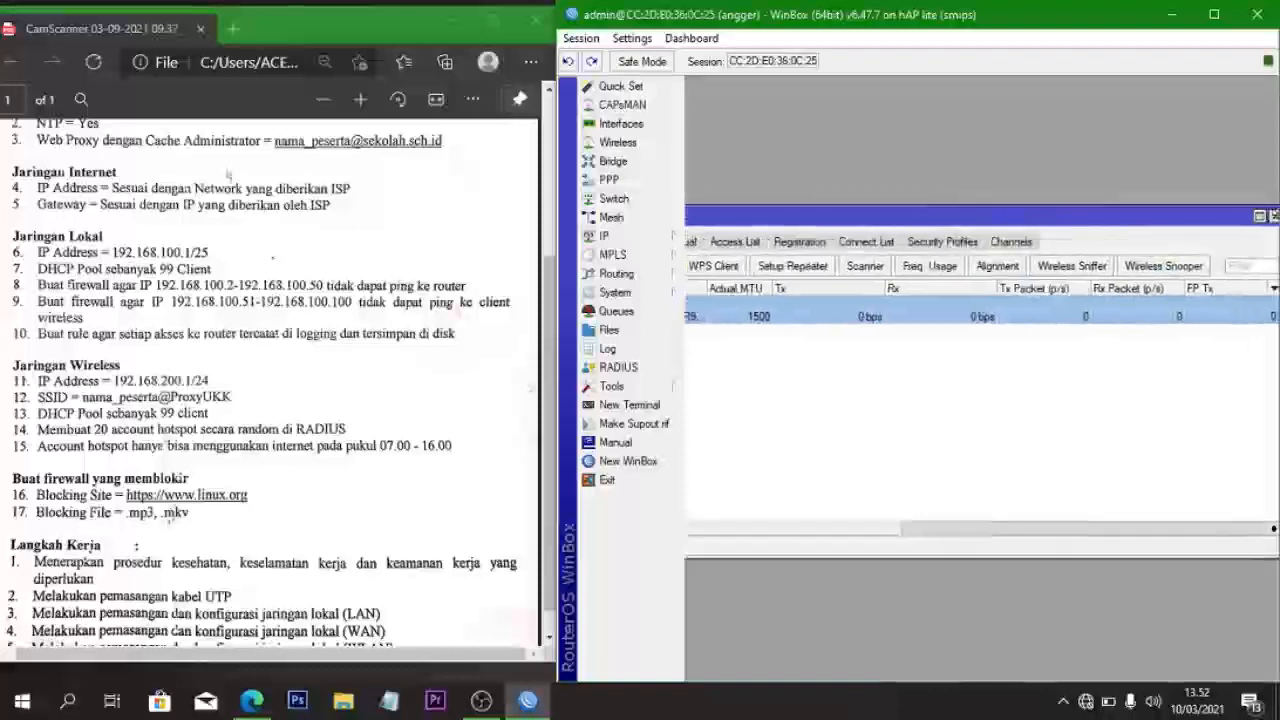
{"action": "left_click", "coordinate": [1274, 217]}
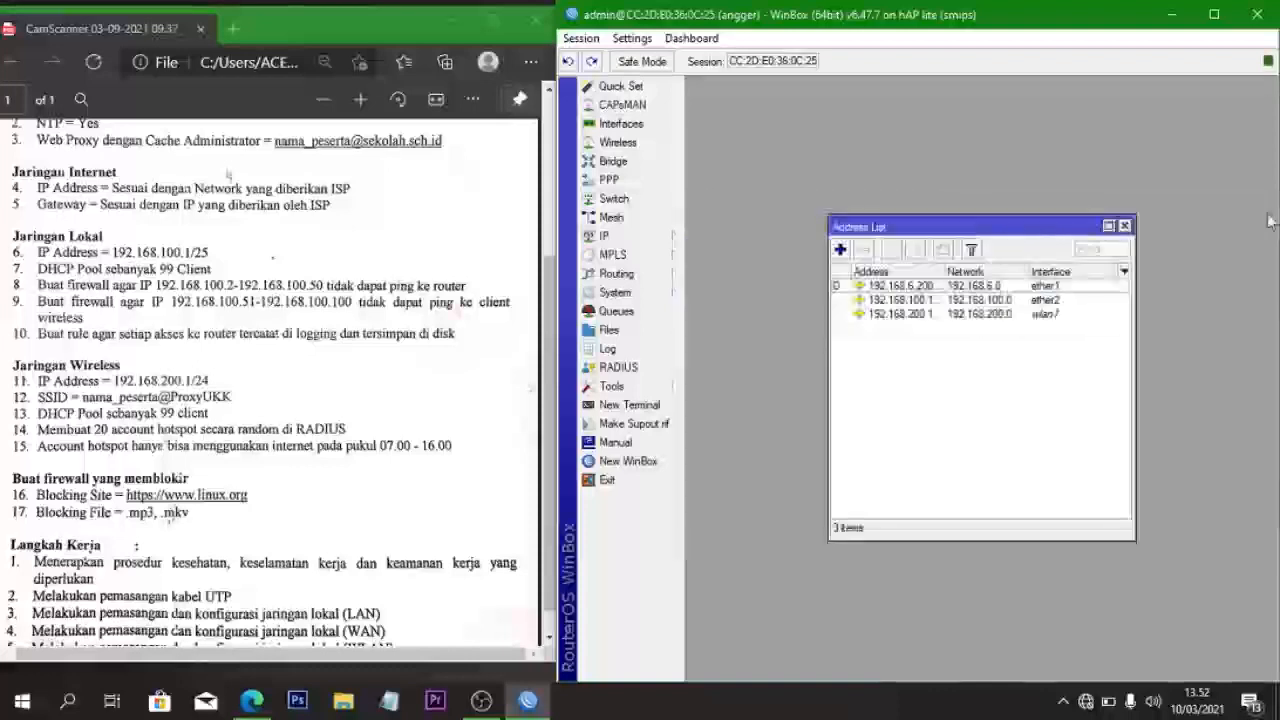
{"action": "left_click", "coordinate": [1124, 226]}
{"action": "left_click", "coordinate": [604, 236]}
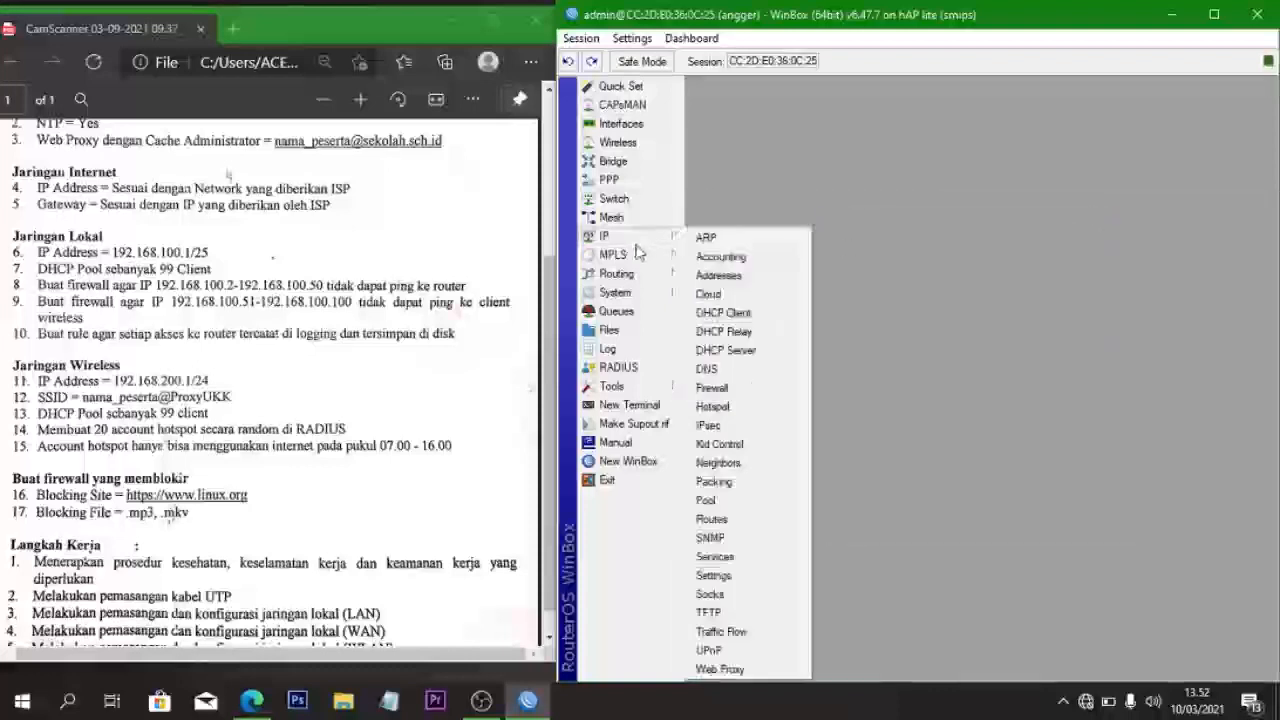
{"action": "left_click", "coordinate": [713, 406]}
- Run Hotspot Setup on wlan1 with pool 192.168.200.2-192.168.200.100; dismiss the certificate error
{"action": "left_click", "coordinate": [932, 265]}
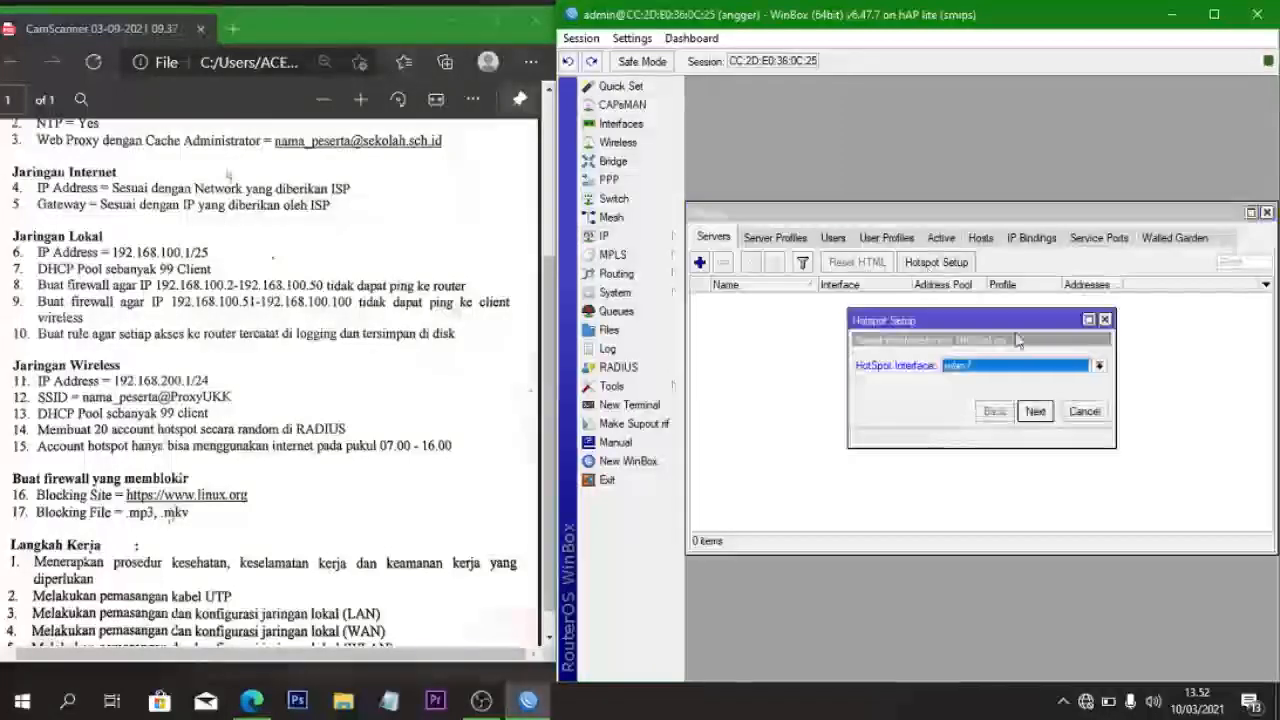
{"action": "left_click", "coordinate": [1035, 411]}
{"action": "left_click", "coordinate": [1035, 411]}
{"action": "left_click", "coordinate": [1035, 411]}
{"action": "left_click", "coordinate": [995, 411]}
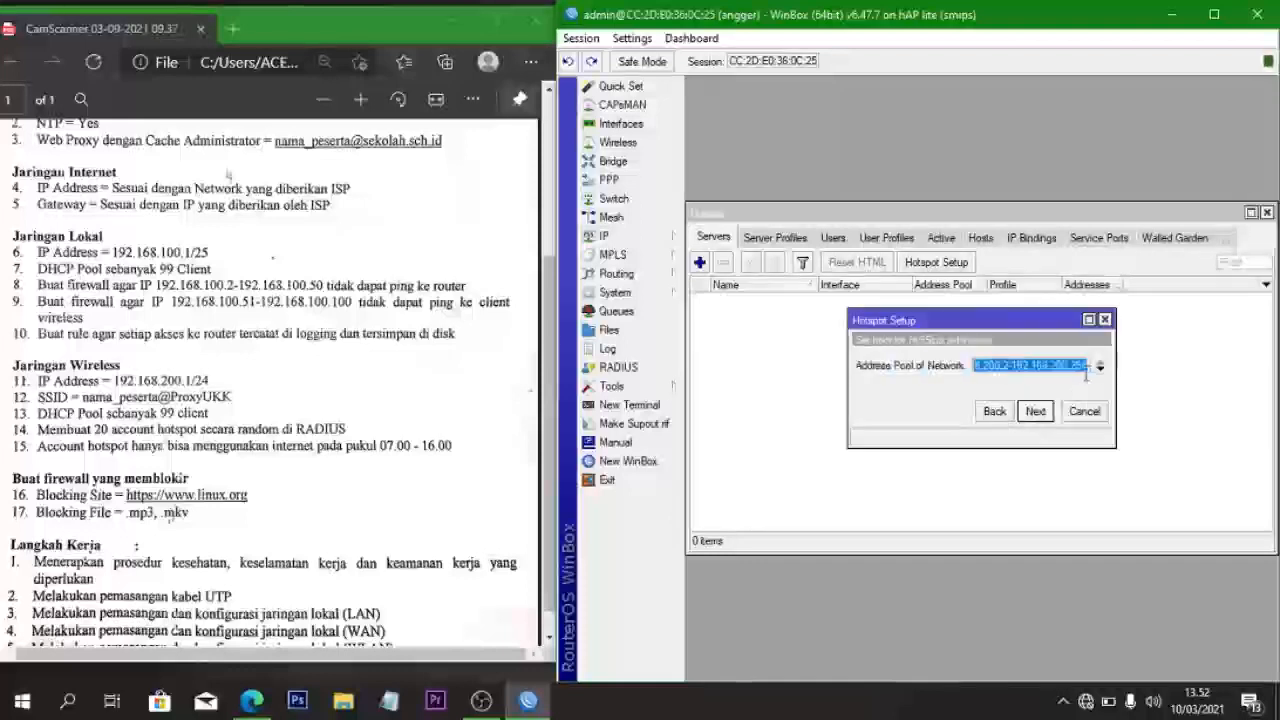
{"action": "left_click", "coordinate": [1084, 367]}
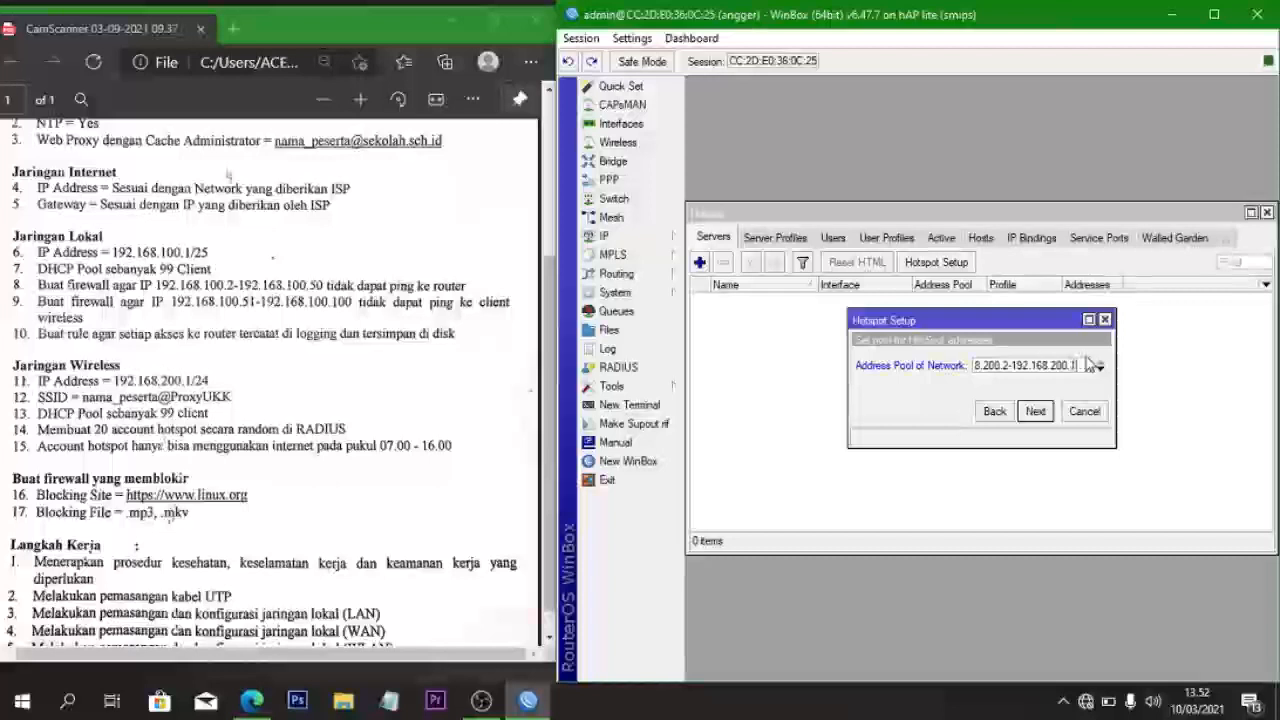
{"action": "left_click", "coordinate": [1038, 411]}
{"action": "left_click", "coordinate": [1045, 413]}
{"action": "left_click", "coordinate": [1038, 411]}
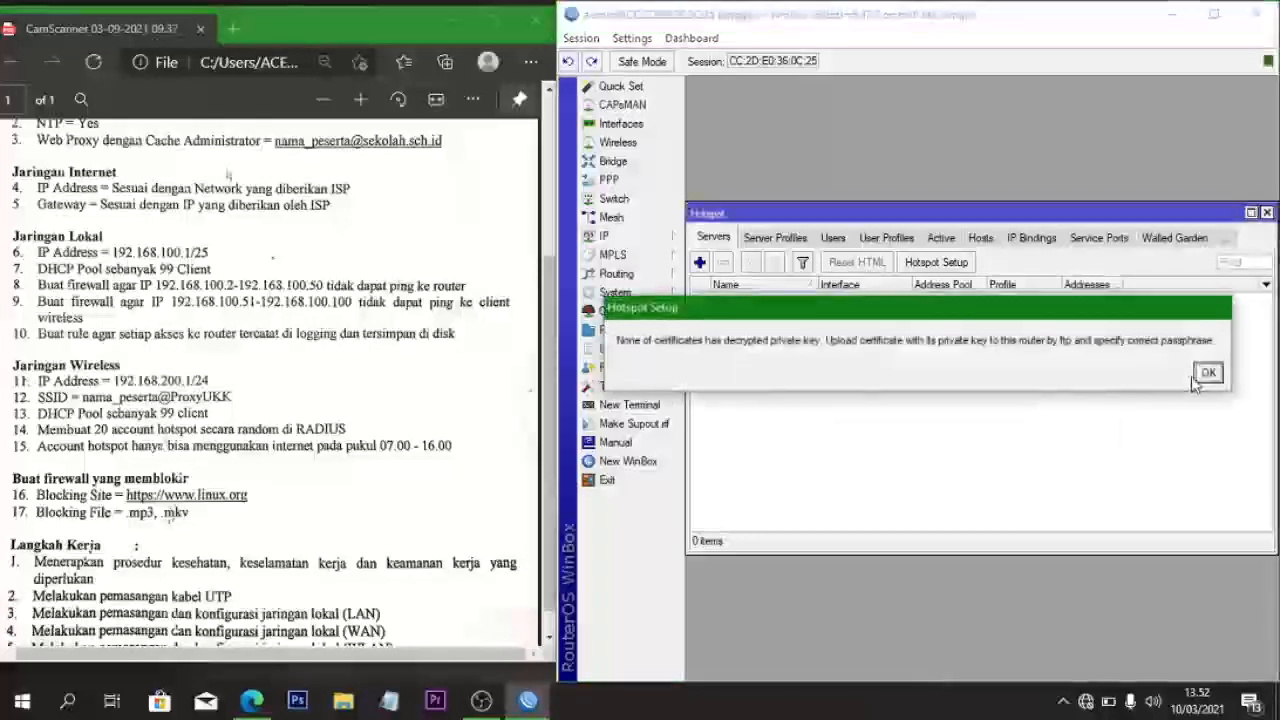
{"action": "left_click", "coordinate": [1206, 373]}
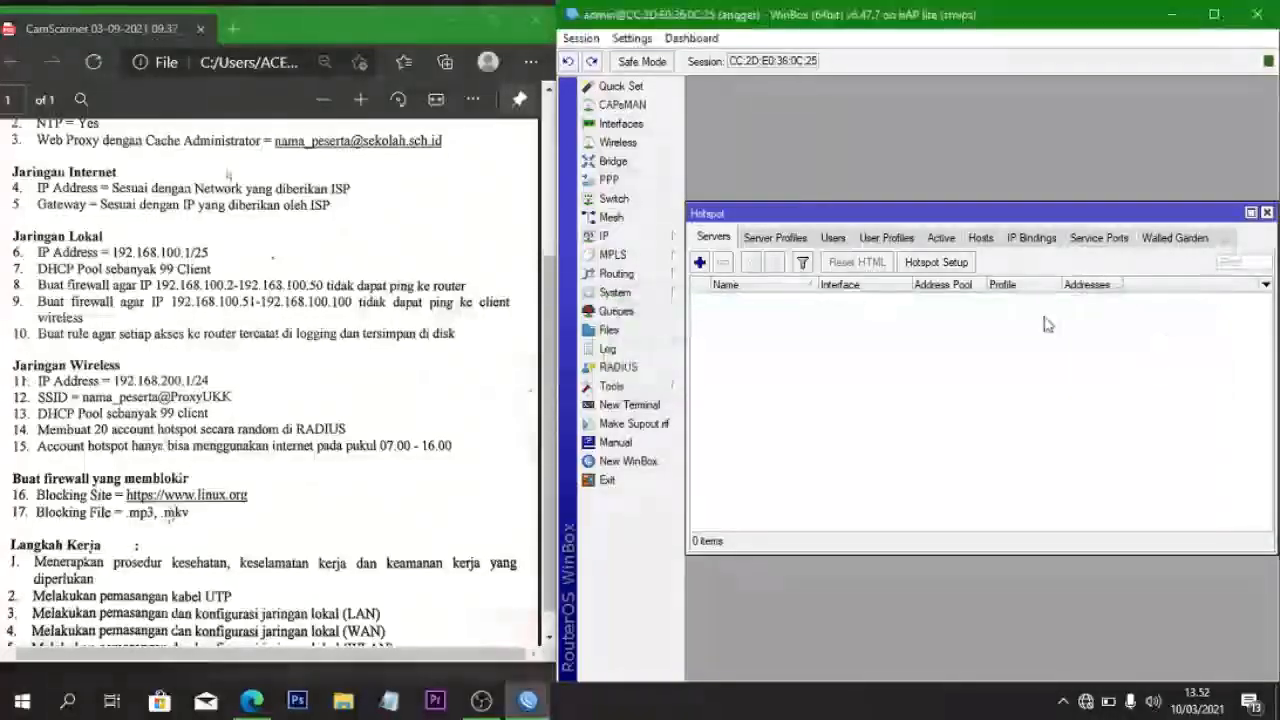
- Rerun Hotspot Setup on wlan1 with the pool ending at .100, skipping certificate and SMTP
{"action": "left_click", "coordinate": [945, 265]}
{"action": "left_click", "coordinate": [1036, 411]}
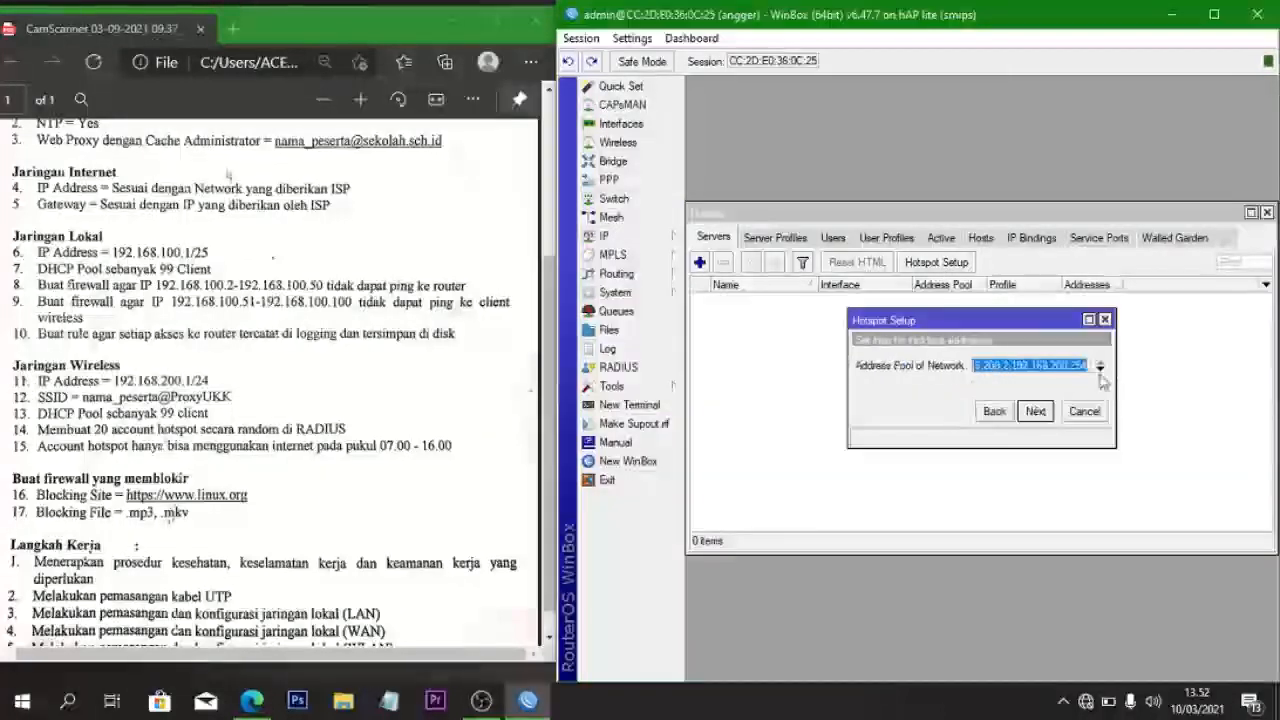
{"action": "left_click", "coordinate": [1092, 368]}
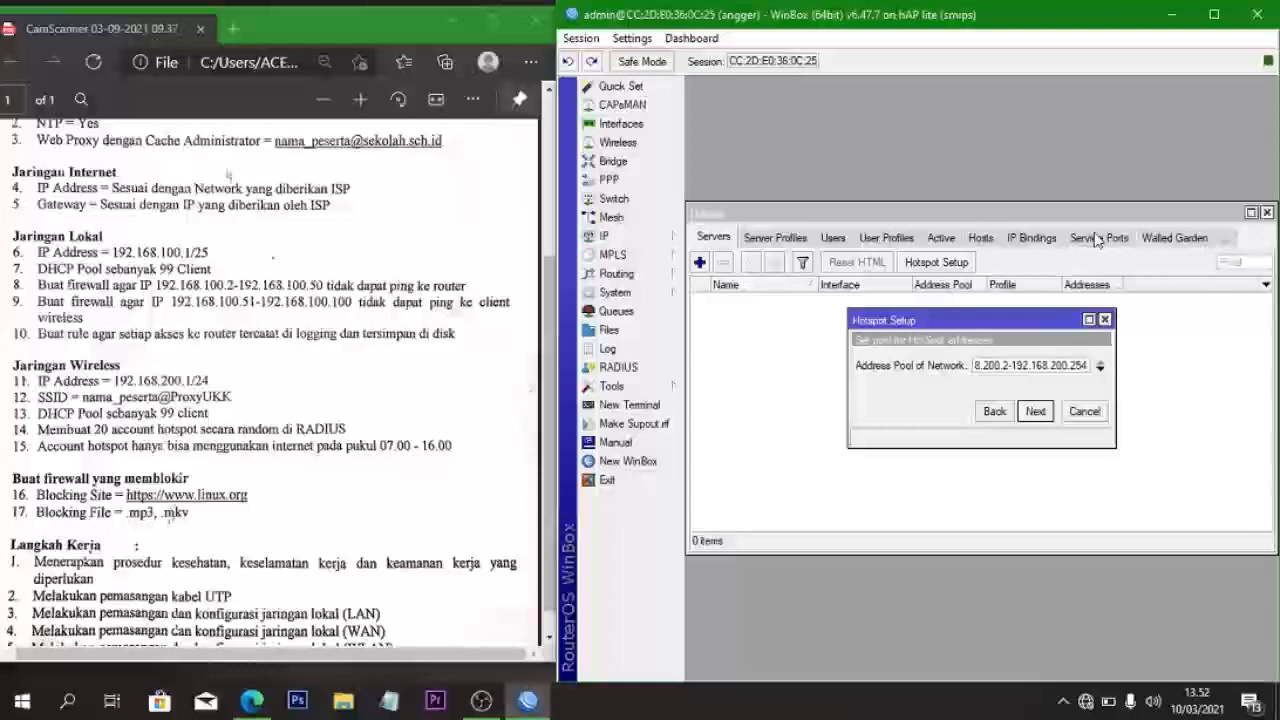
{"action": "key", "text": "BackSpace"}
{"action": "key", "text": "BackSpace"}
{"action": "key", "text": "BackSpace"}
{"action": "type", "text": "100"}
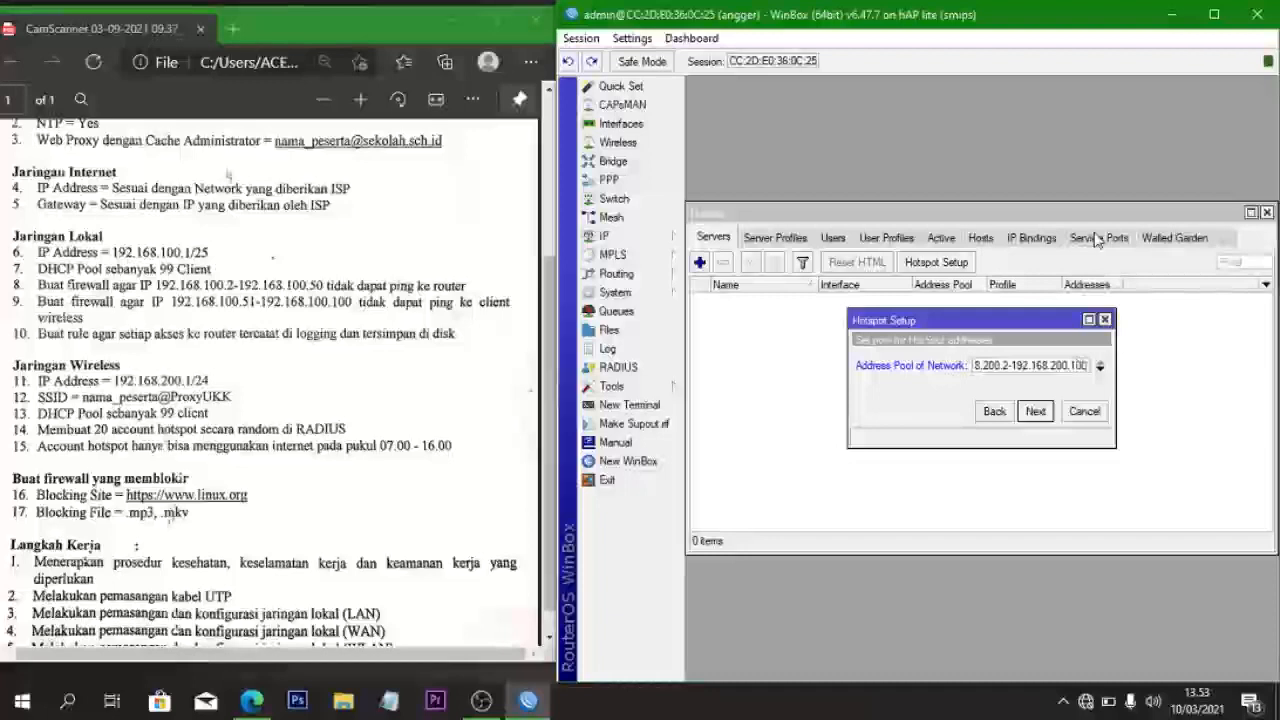
{"action": "left_click", "coordinate": [1032, 413]}
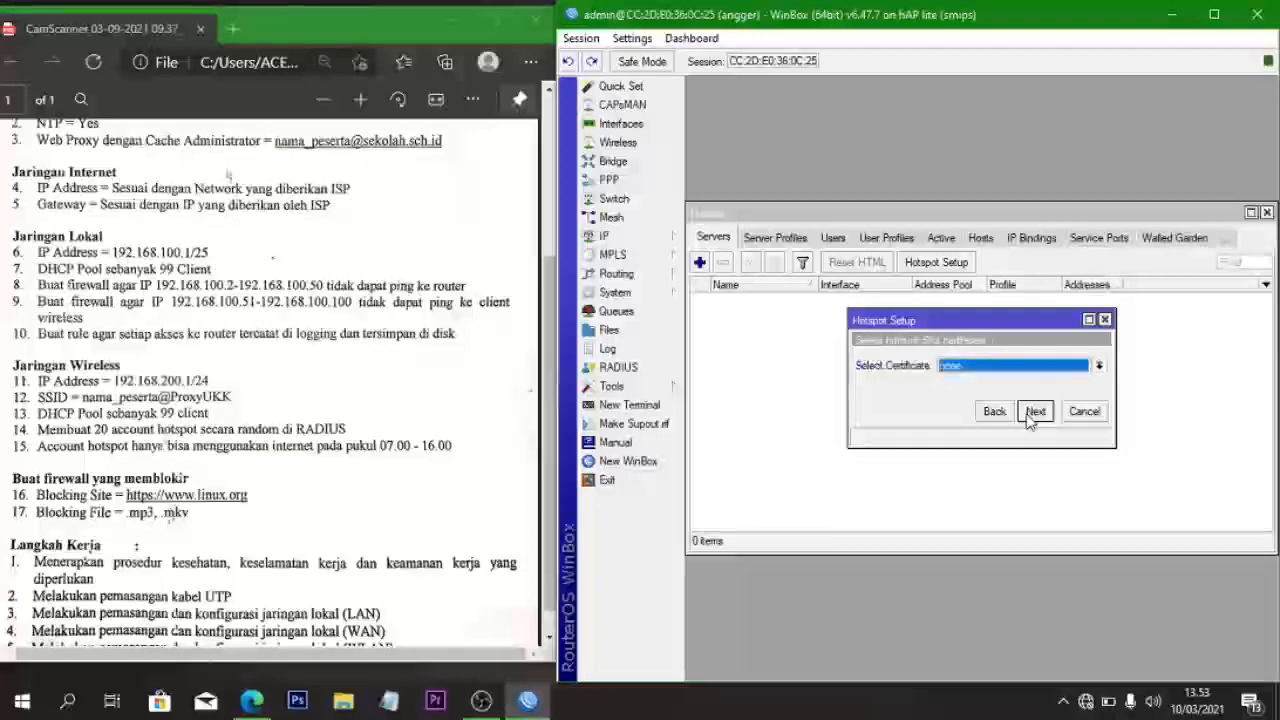
{"action": "left_click", "coordinate": [1033, 413]}
{"action": "left_click", "coordinate": [1034, 412]}
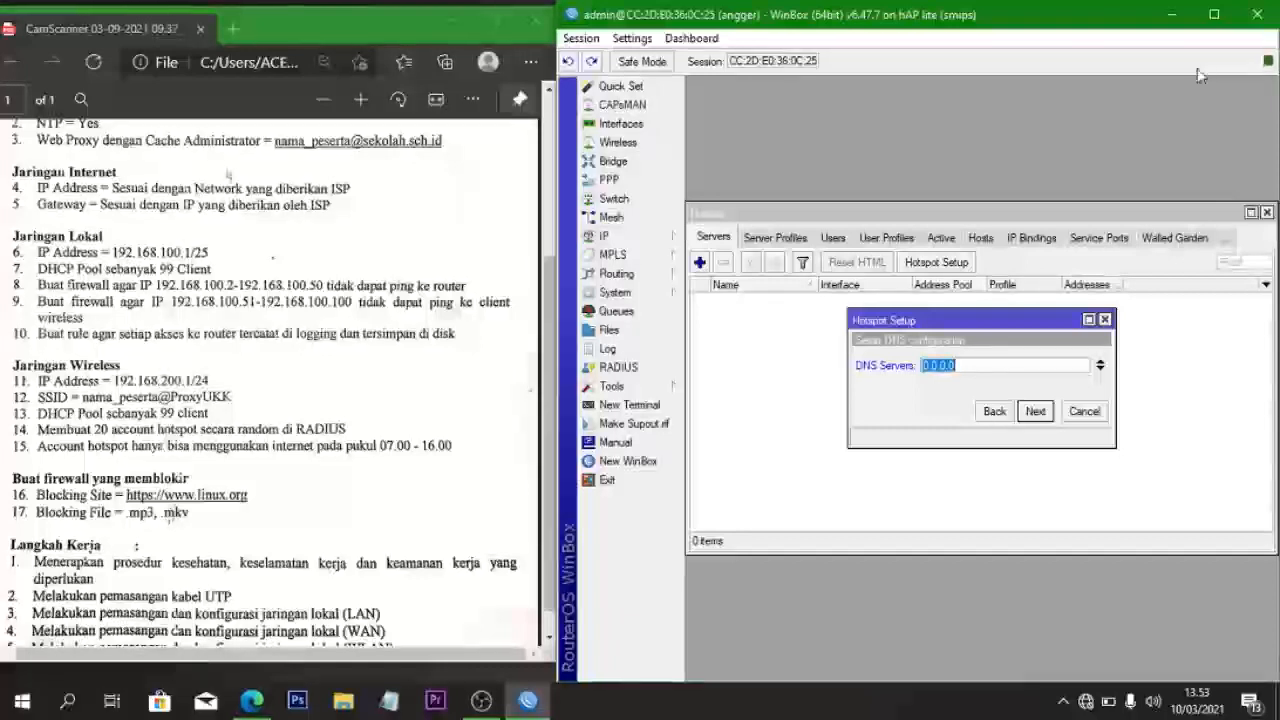
- Set DNS server 192.168.200.1 and the local DNS name, finishing the setup
{"action": "key", "text": "BackSpace"}
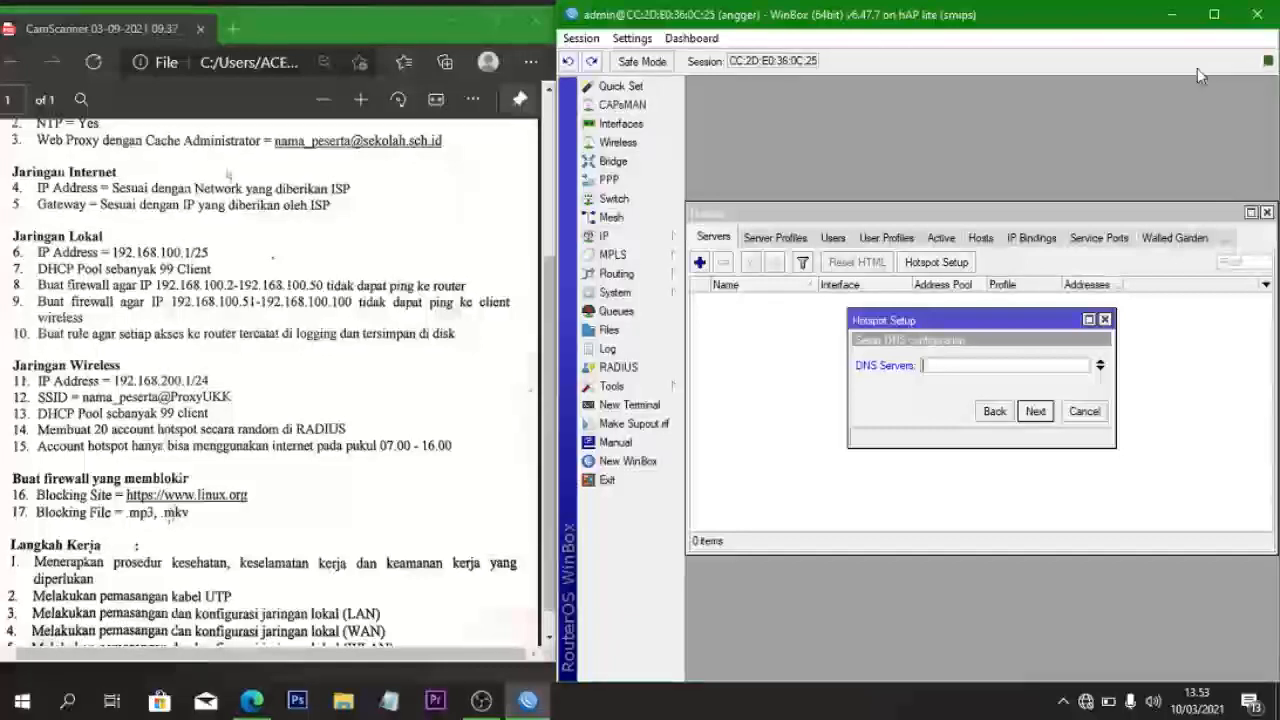
{"action": "type", "text": "192."}
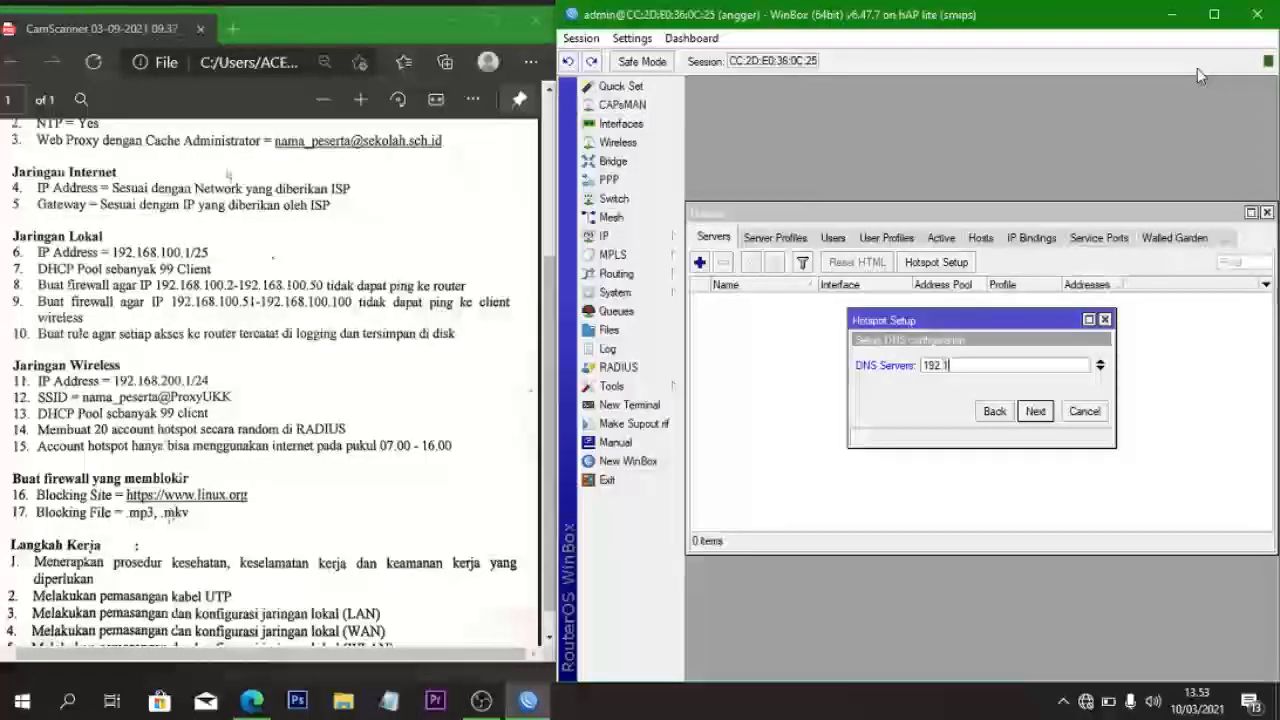
{"action": "type", "text": "168."}
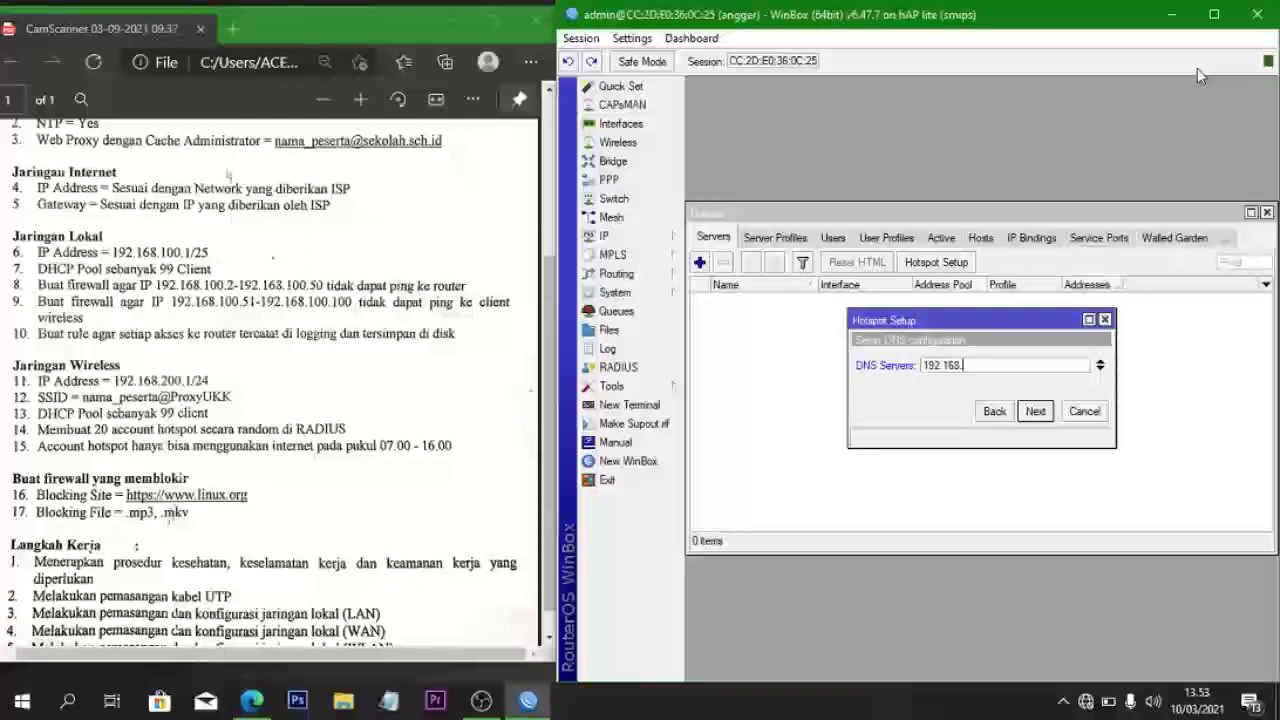
{"action": "type", "text": "200.1"}
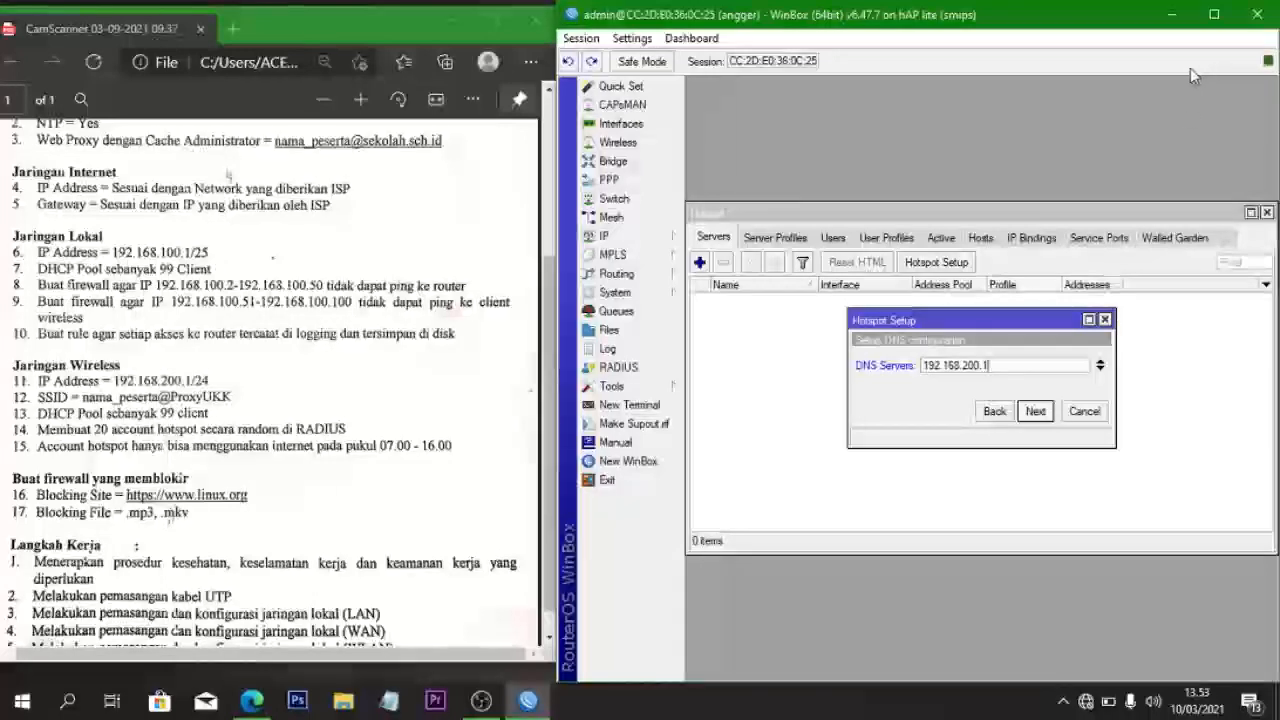
{"action": "left_click", "coordinate": [1045, 415]}
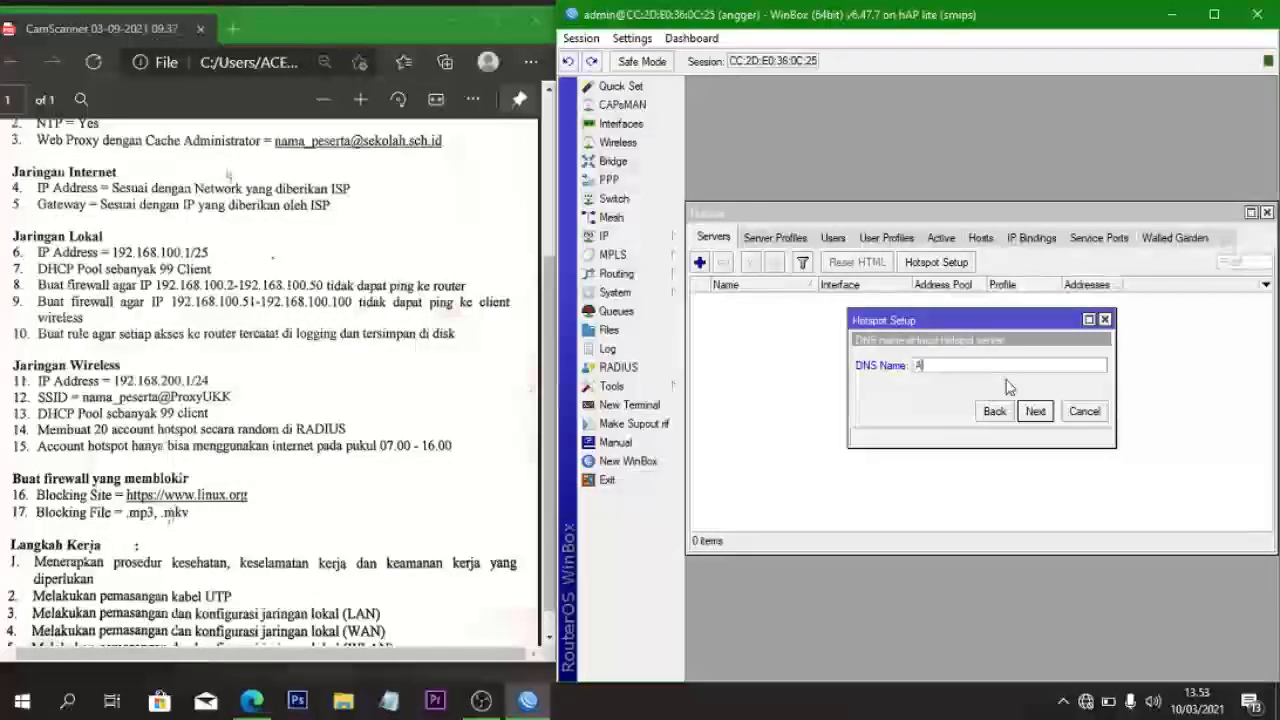
{"action": "type", "text": "Angger.net"}
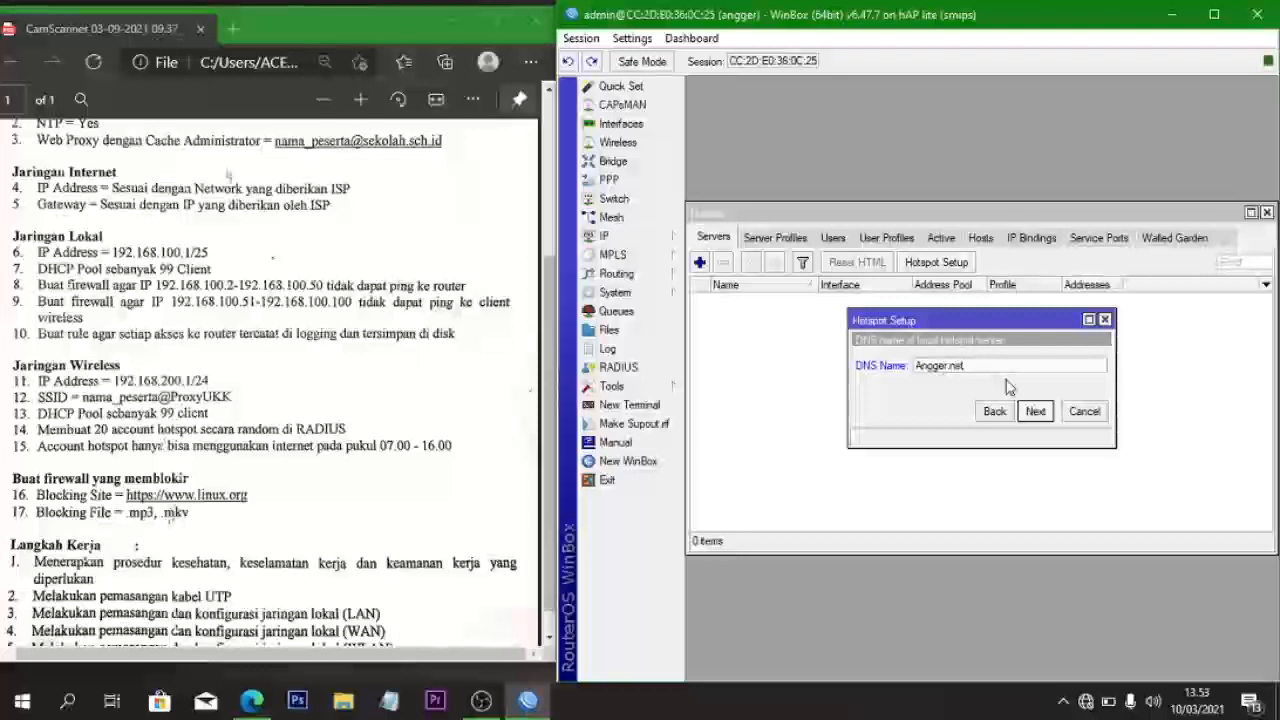
{"action": "left_click", "coordinate": [1036, 414]}
{"action": "left_click", "coordinate": [1036, 414]}
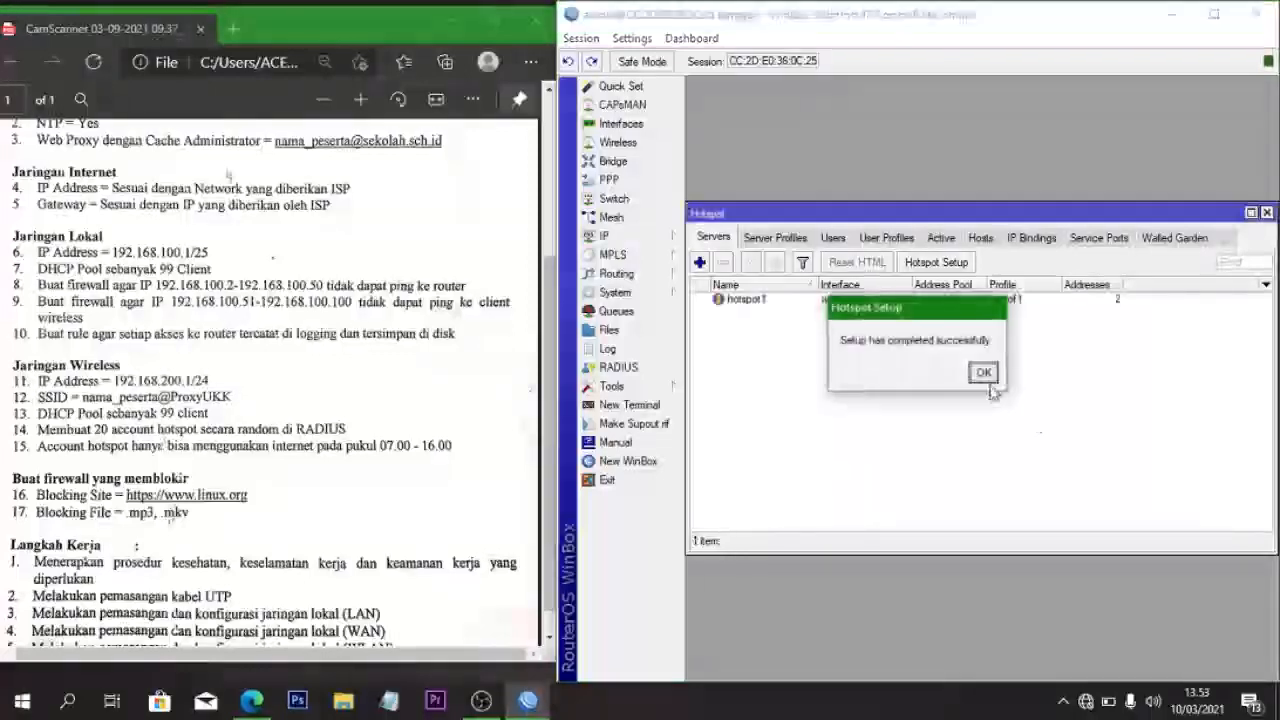
{"action": "left_click", "coordinate": [983, 373]}
{"action": "left_click", "coordinate": [995, 302]}
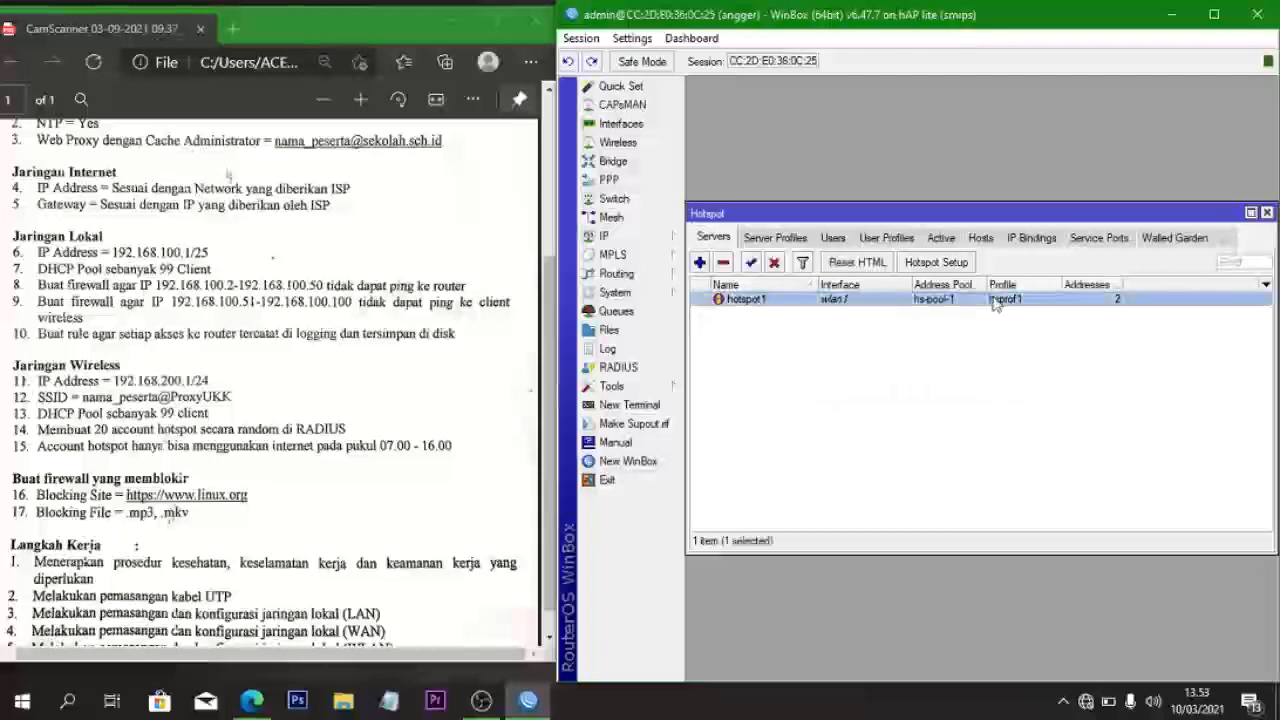
- Set Addresses Per MAC to 1 on the hotspot1 server
{"action": "double_click", "coordinate": [995, 302]}
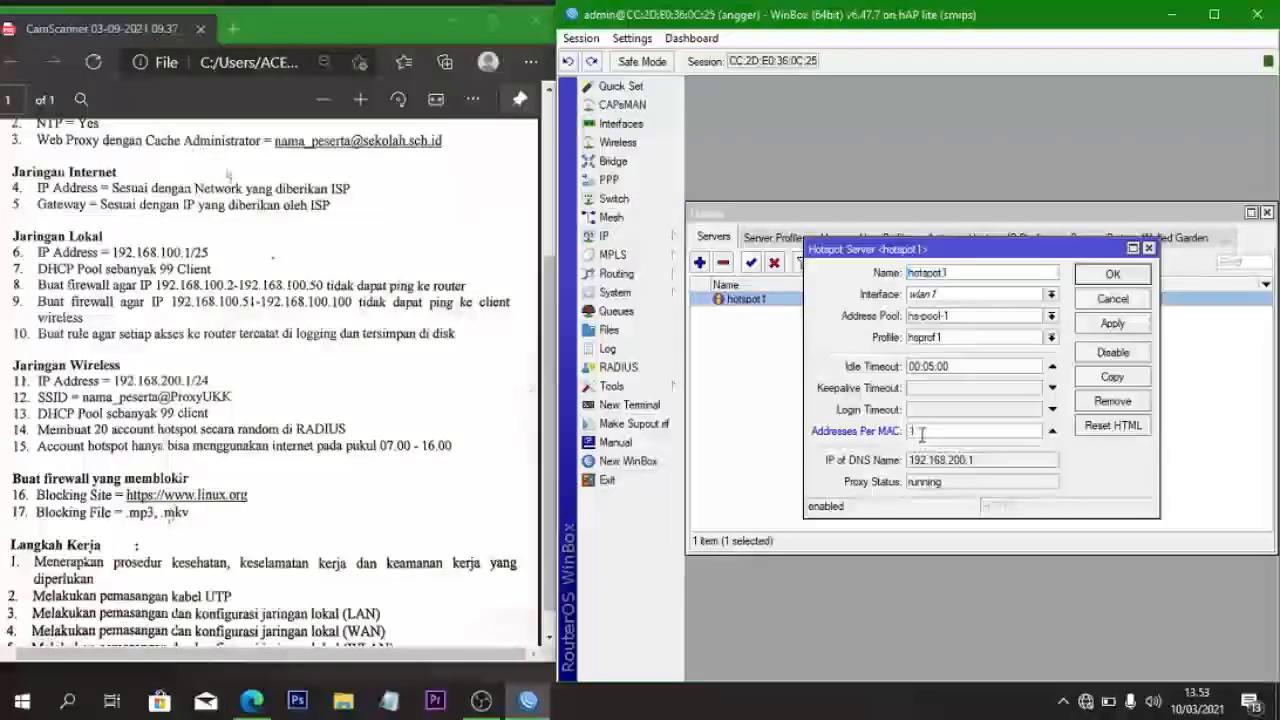
{"action": "left_click", "coordinate": [950, 431]}
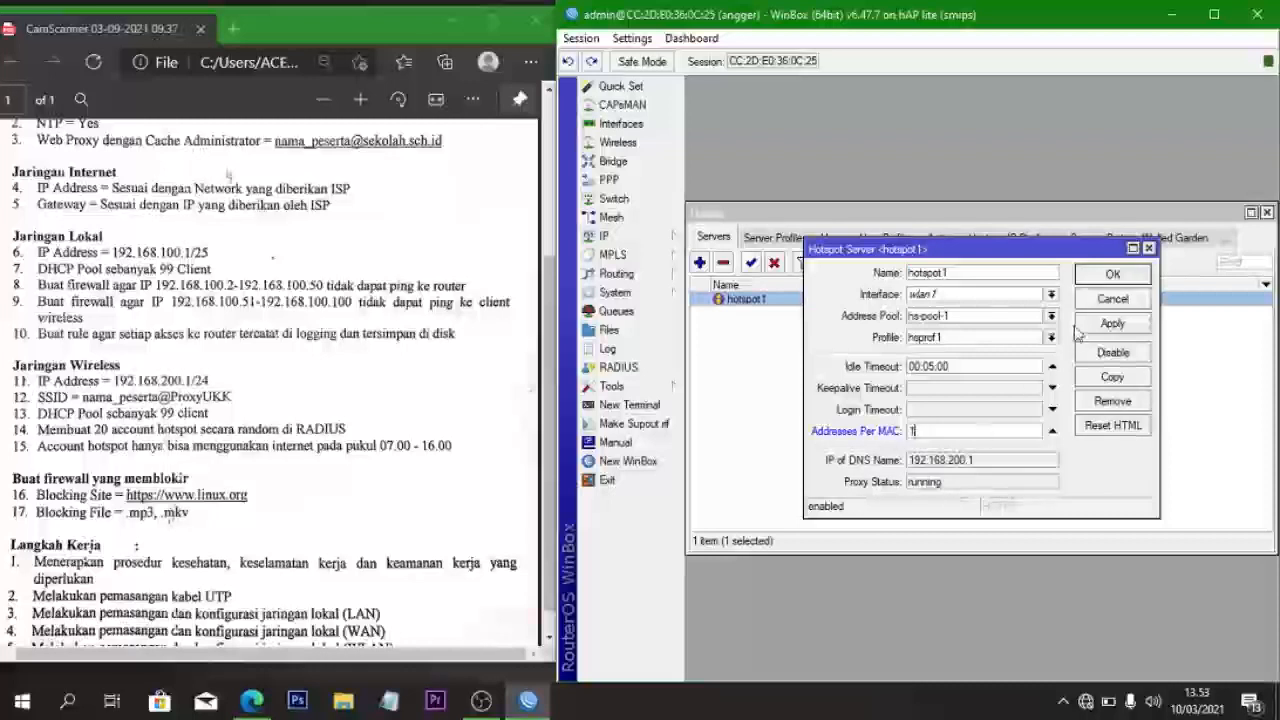
{"action": "left_click", "coordinate": [1088, 280]}
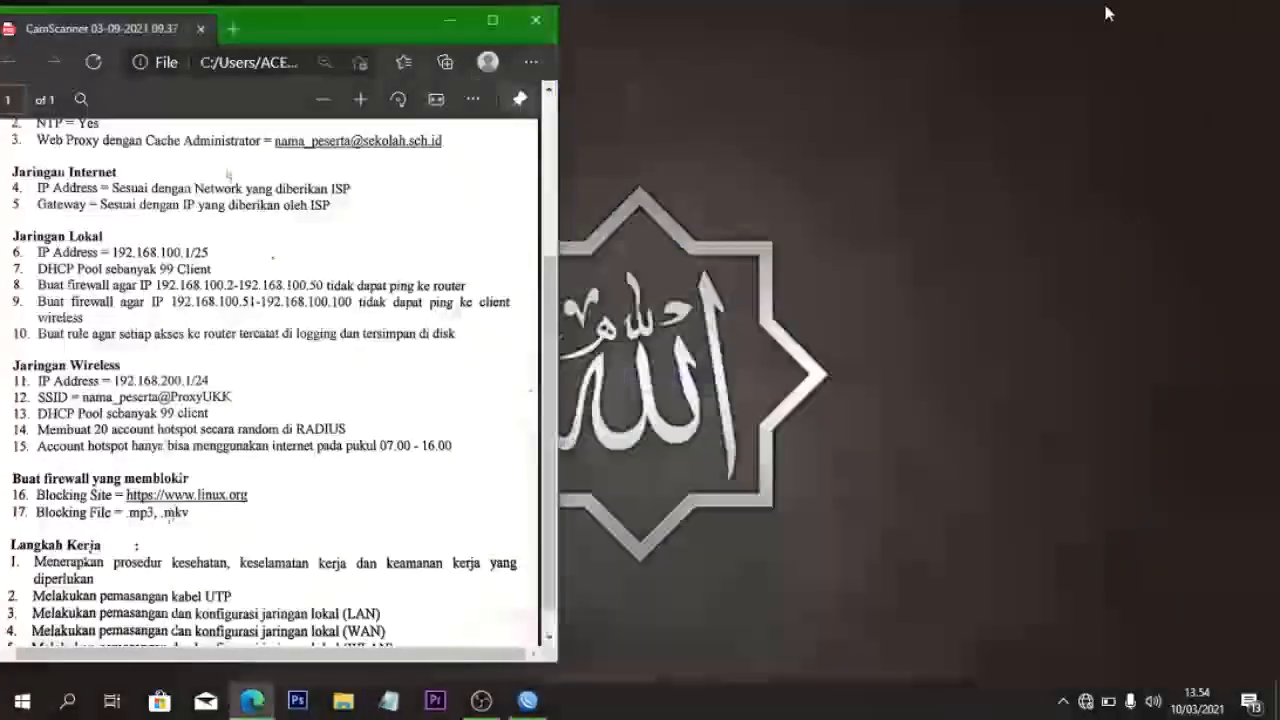
- Open the Mikhmon Server folder in Downloads with File Explorer
{"action": "left_click", "coordinate": [449, 20]}
{"action": "right_click", "coordinate": [563, 60]}
{"action": "left_click", "coordinate": [582, 117]}
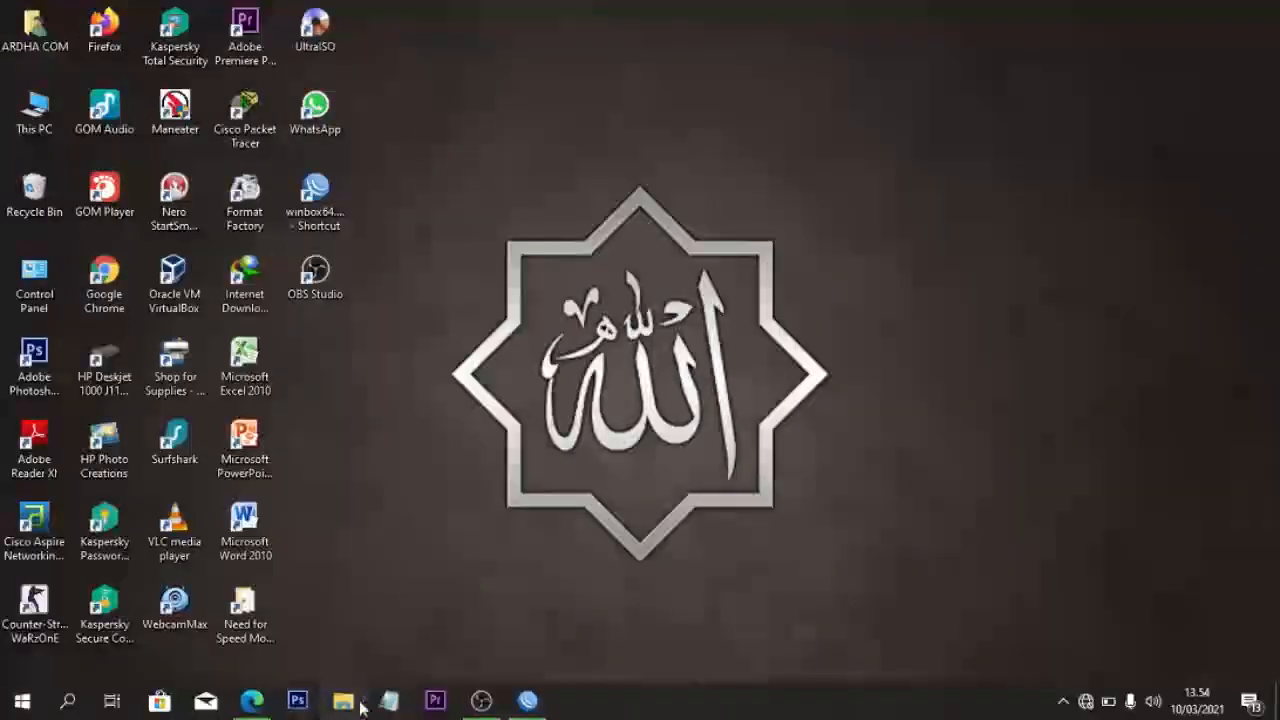
{"action": "left_click", "coordinate": [345, 701]}
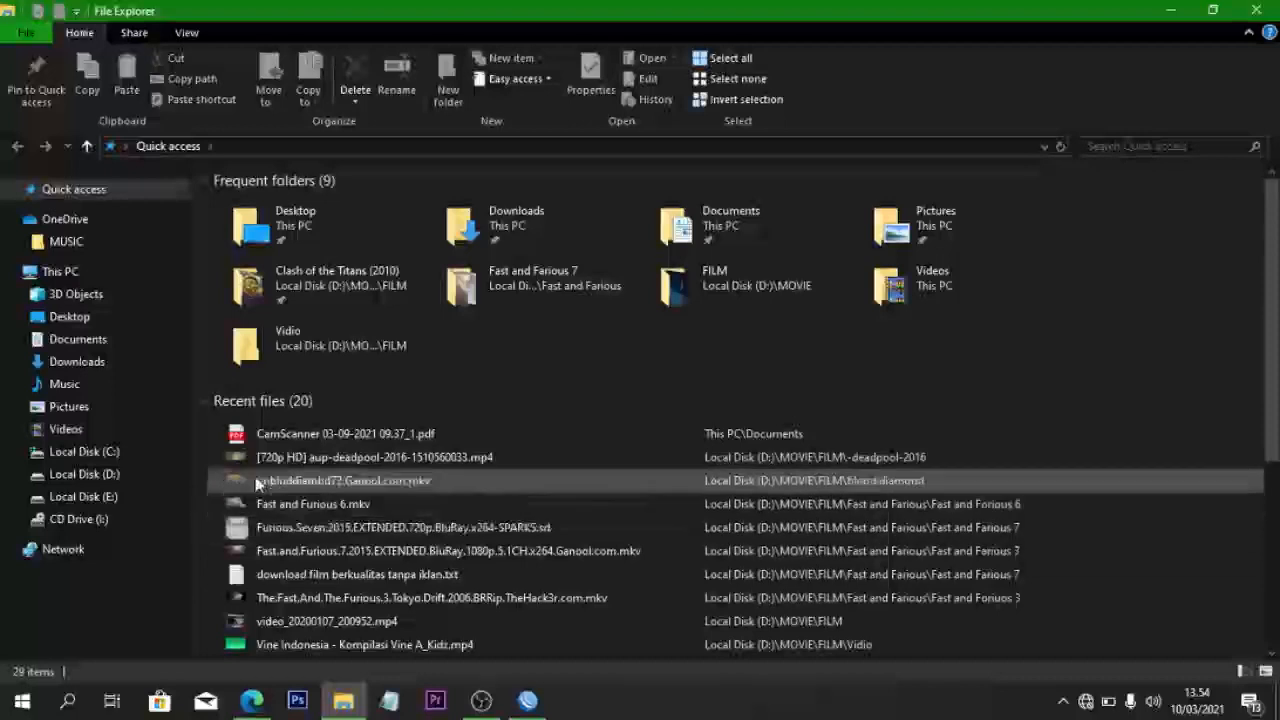
{"action": "left_click", "coordinate": [47, 362]}
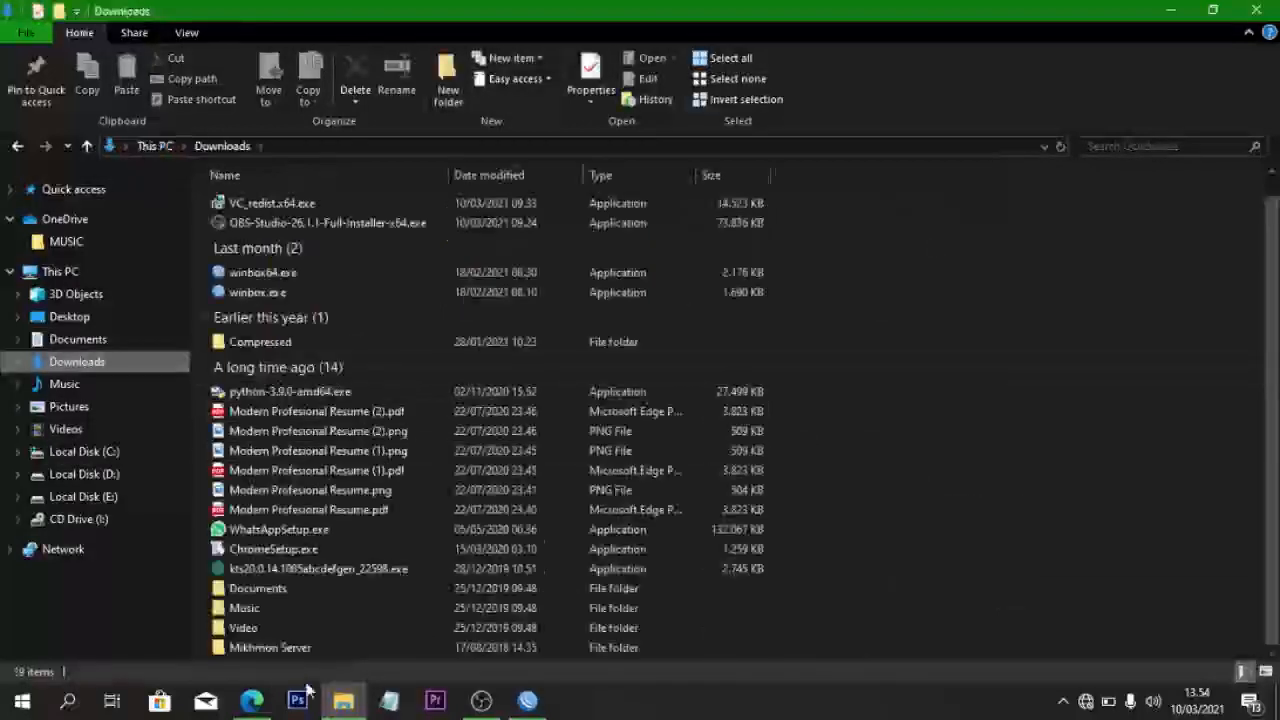
{"action": "double_click", "coordinate": [258, 651]}
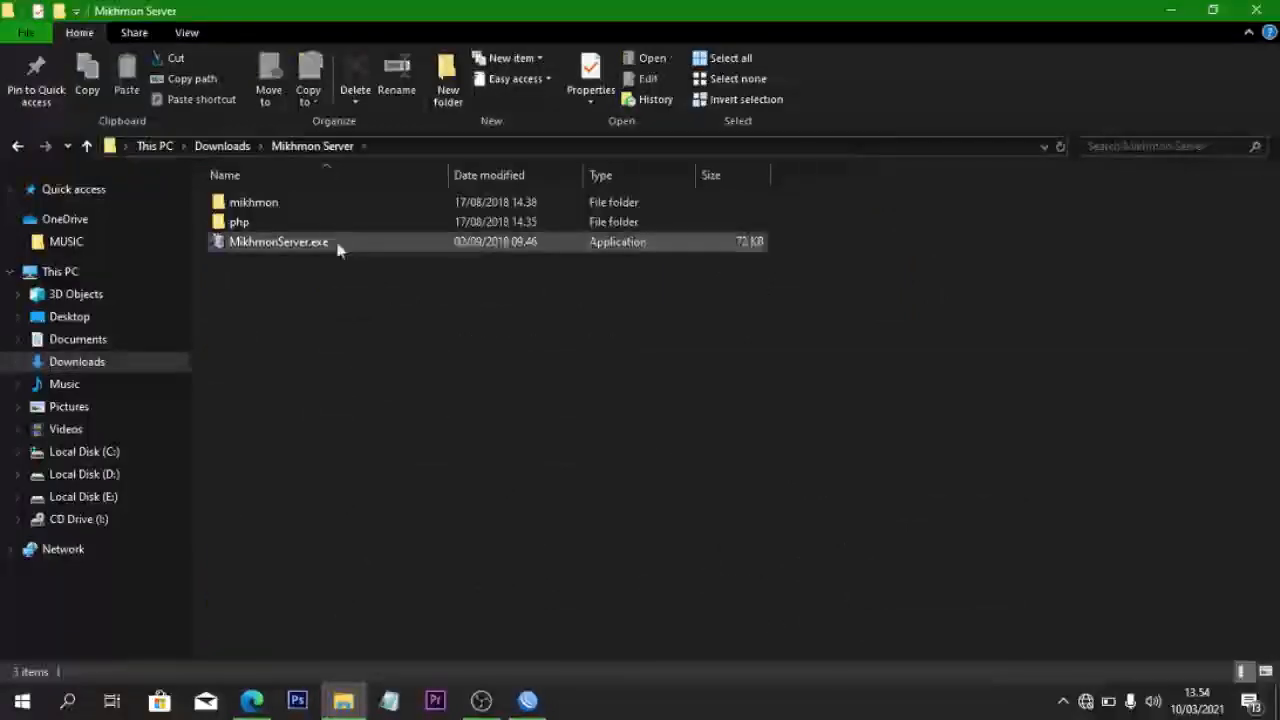
- Run MikhmonServer.exe, start the server, dismiss the firewall alert, and open Mikhmon
{"action": "double_click", "coordinate": [325, 245]}
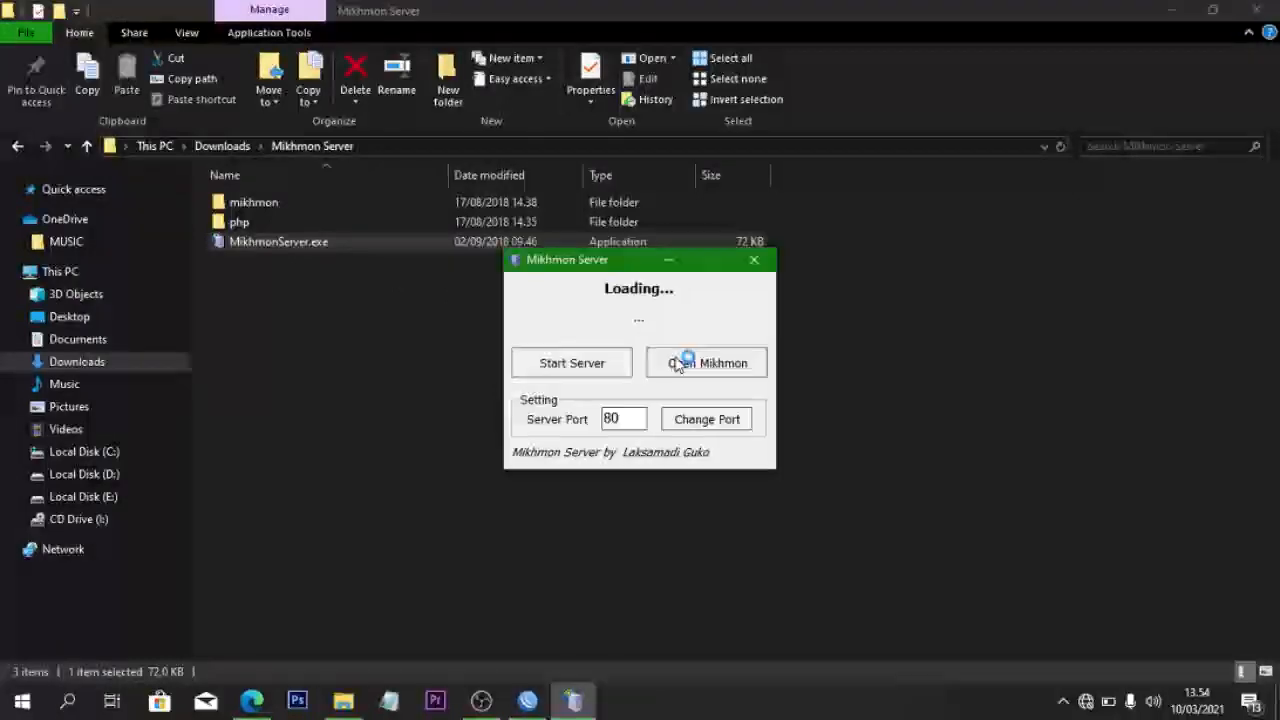
{"action": "left_click", "coordinate": [617, 371]}
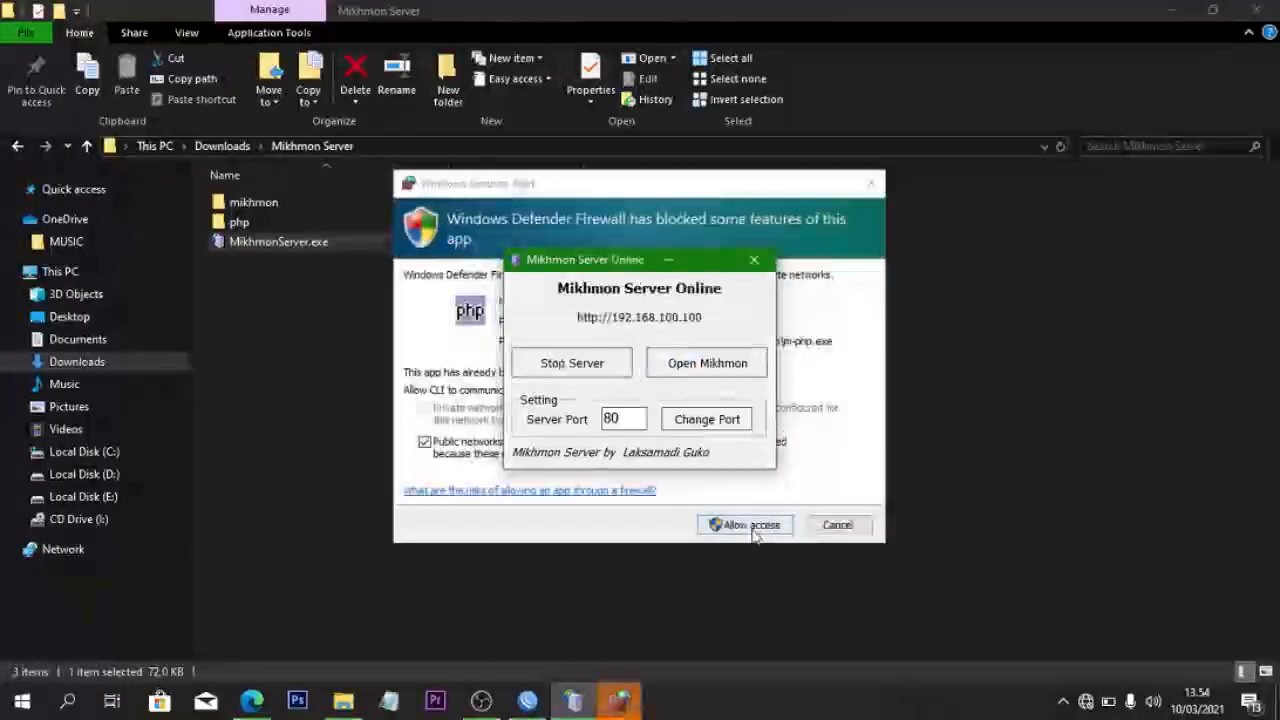
{"action": "left_click", "coordinate": [820, 530]}
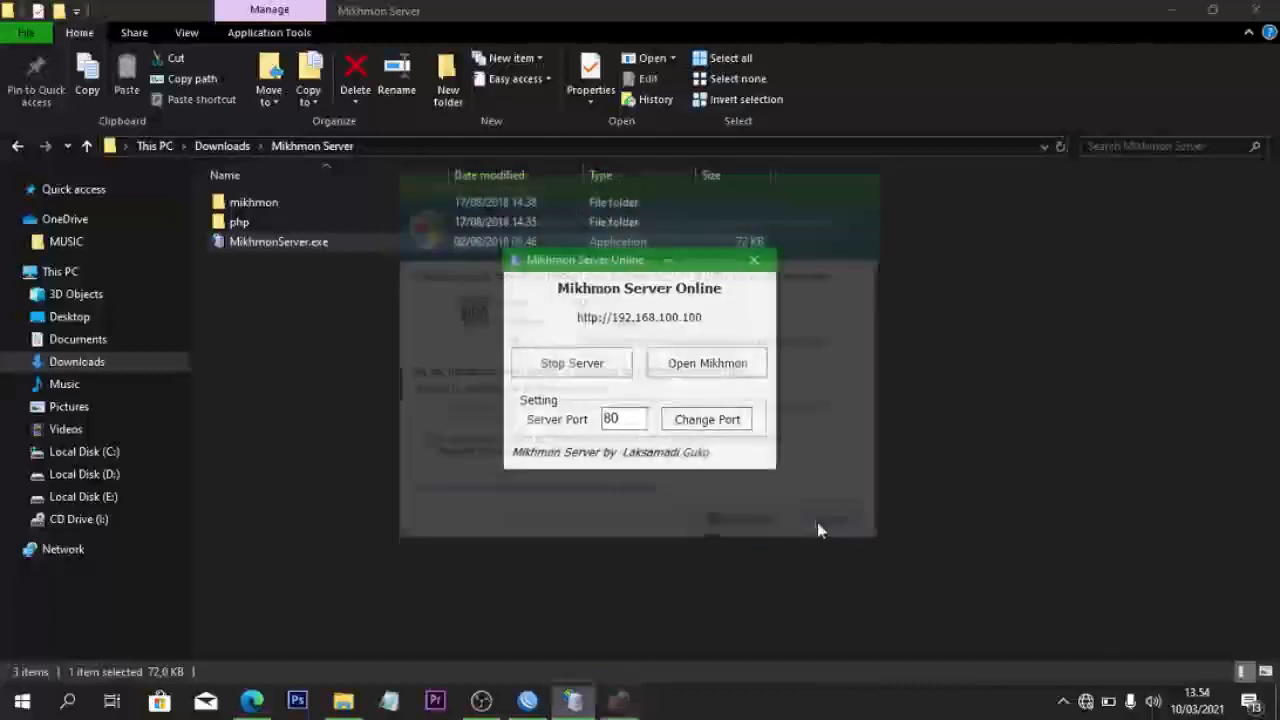
{"action": "left_click", "coordinate": [718, 368]}
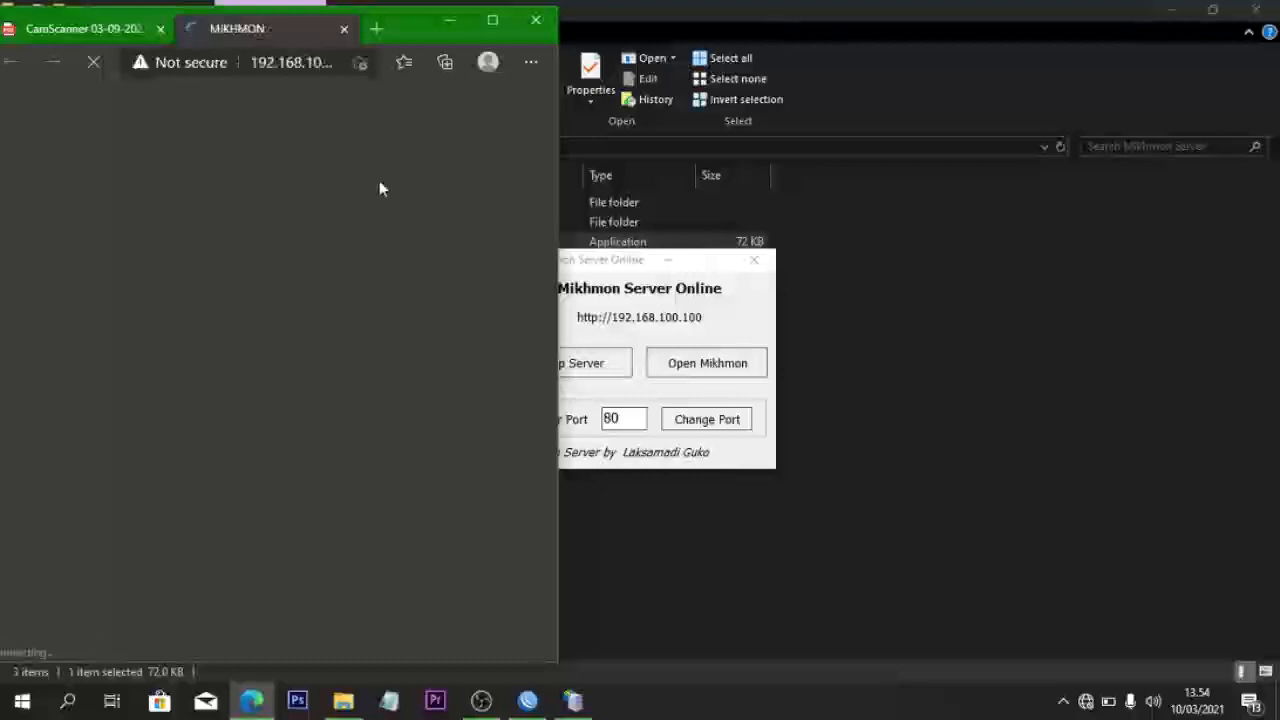
- Log in to Mikhmon as user mikhmon with the admin password
{"action": "left_click", "coordinate": [491, 22]}
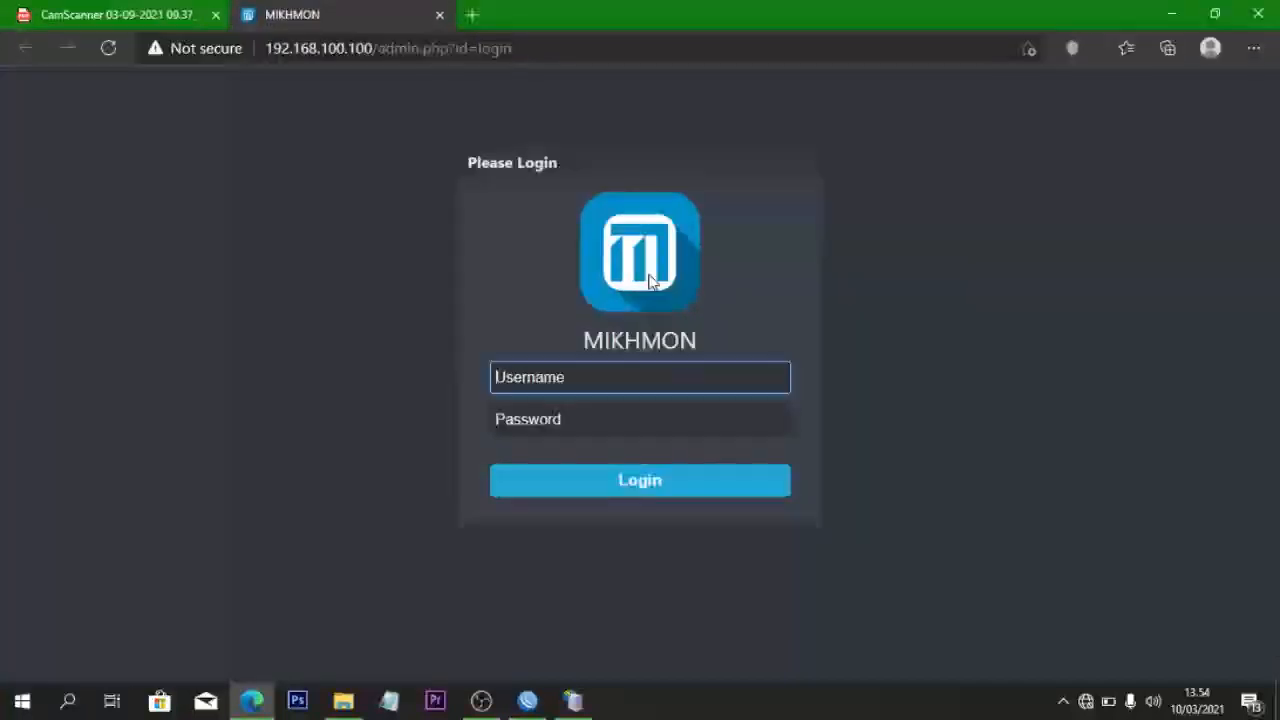
{"action": "type", "text": "mikhmon"}
{"action": "key", "text": "Tab"}
{"action": "type", "text": "12"}
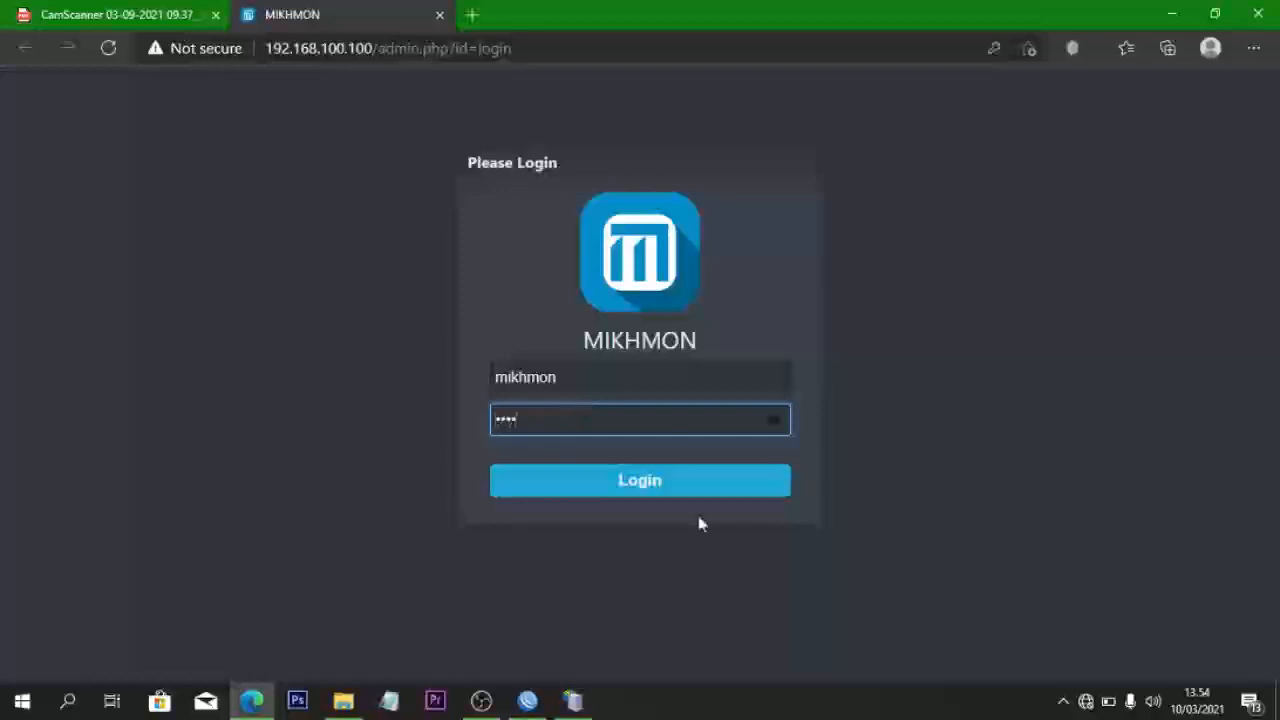
{"action": "left_click", "coordinate": [686, 486]}
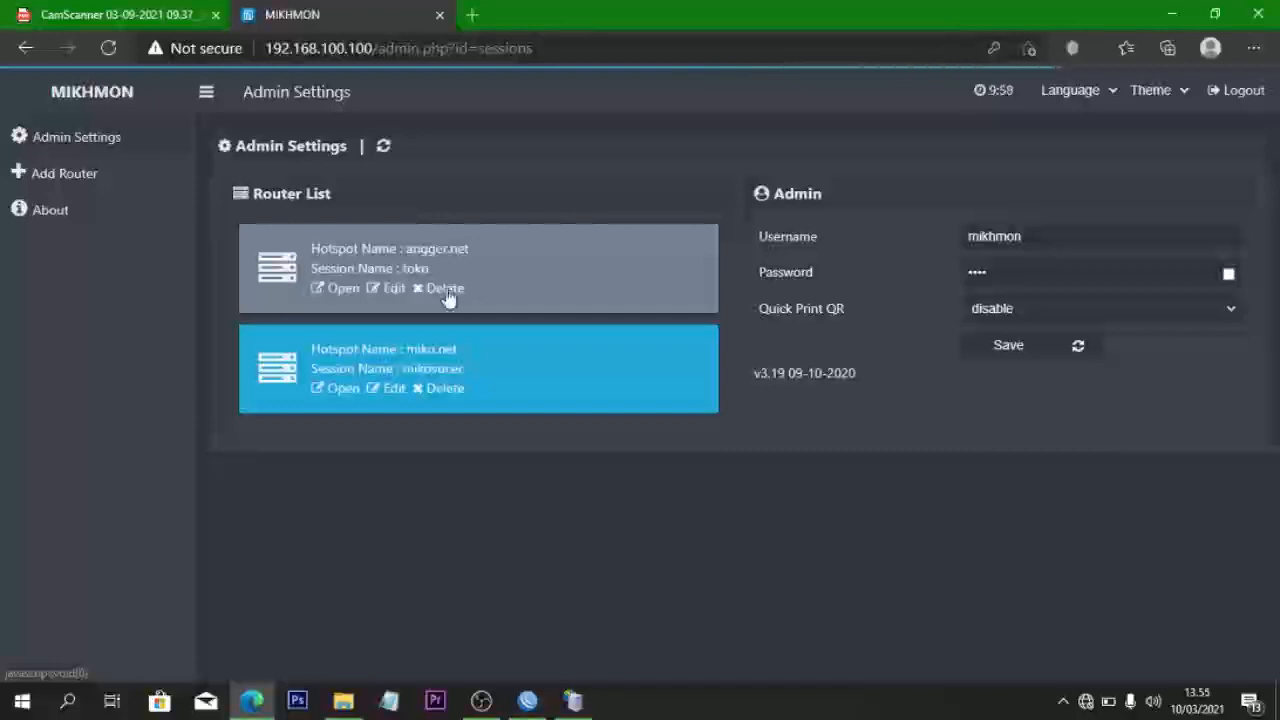
- Delete both saved router sessions from the Router List
{"action": "left_click", "coordinate": [448, 296]}
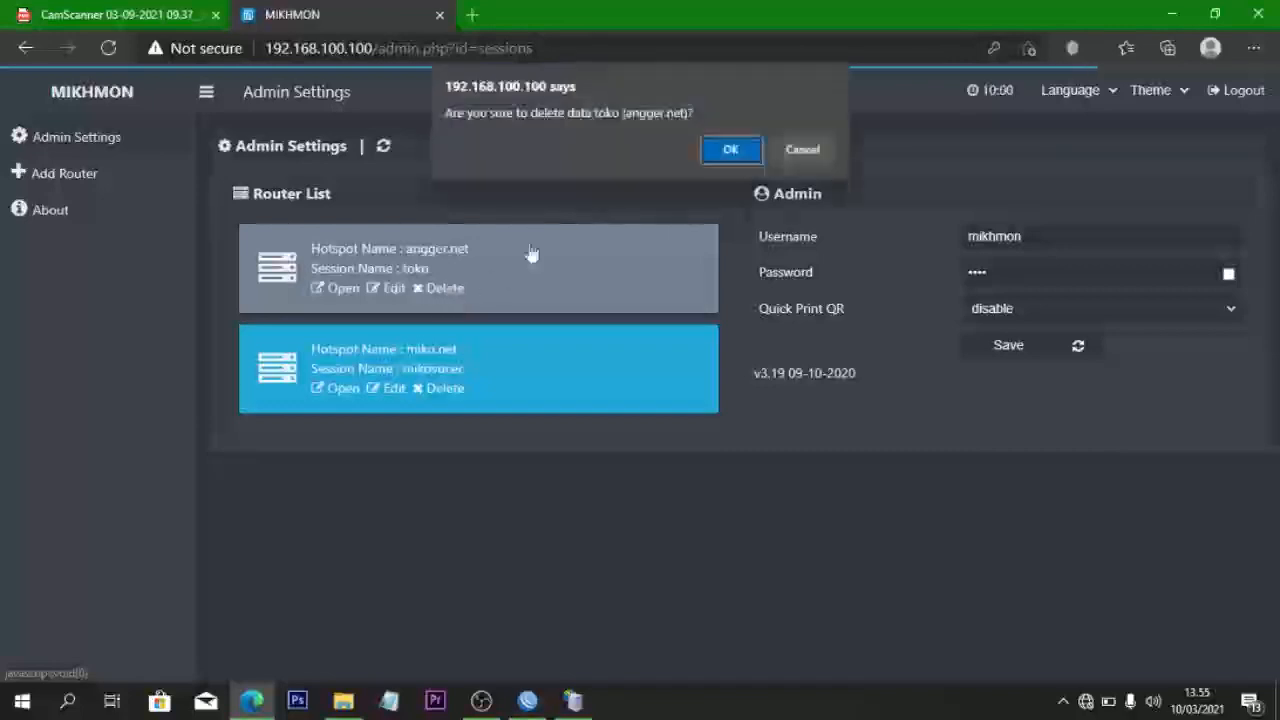
{"action": "left_click", "coordinate": [749, 151]}
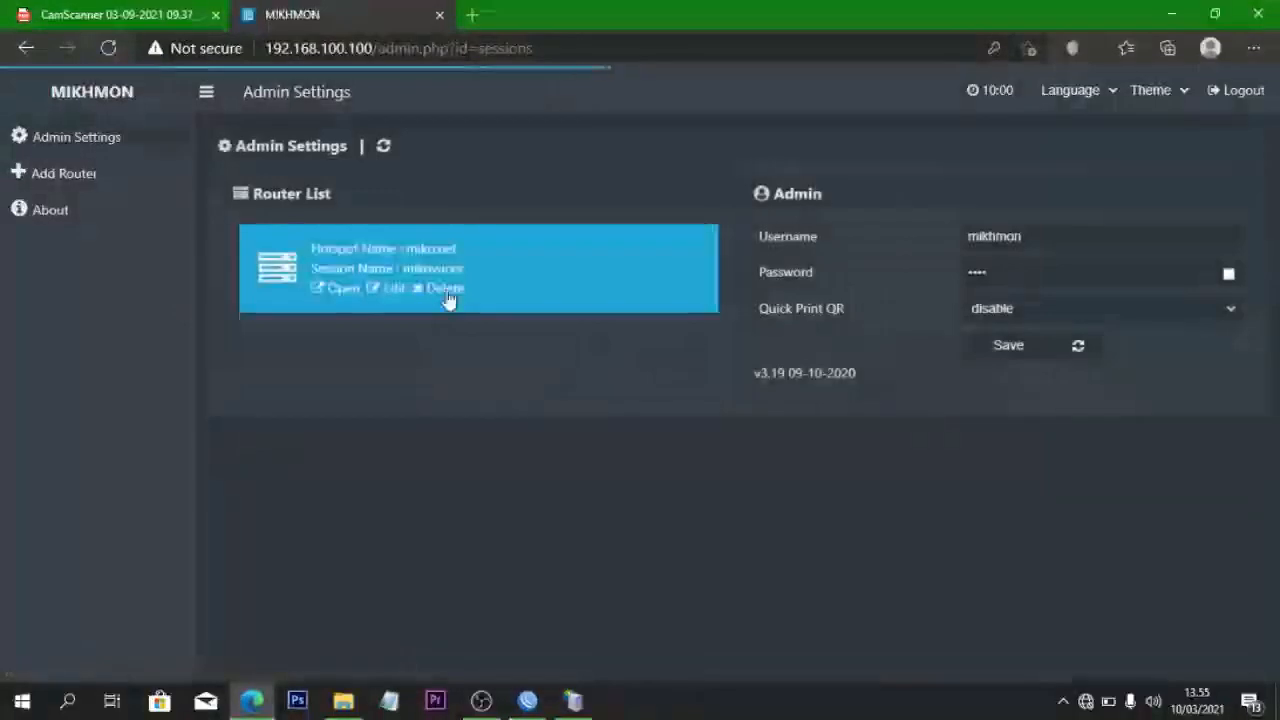
{"action": "left_click", "coordinate": [446, 290]}
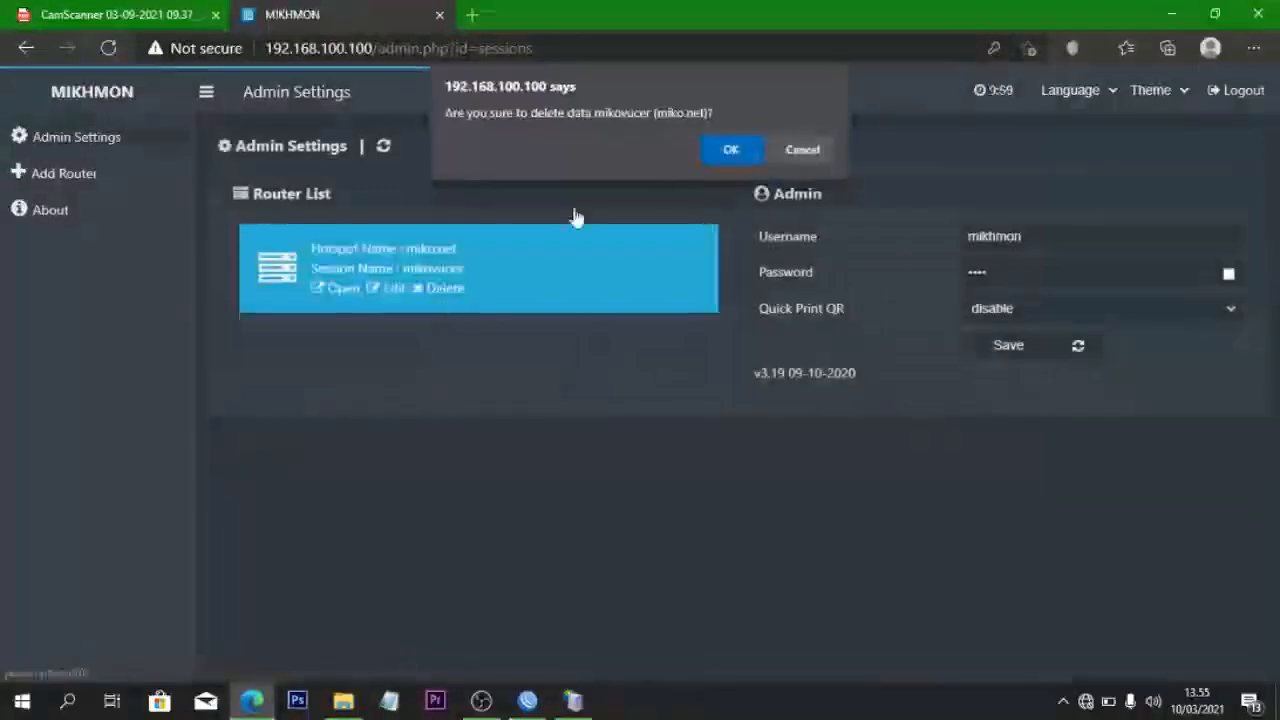
{"action": "left_click", "coordinate": [716, 153]}
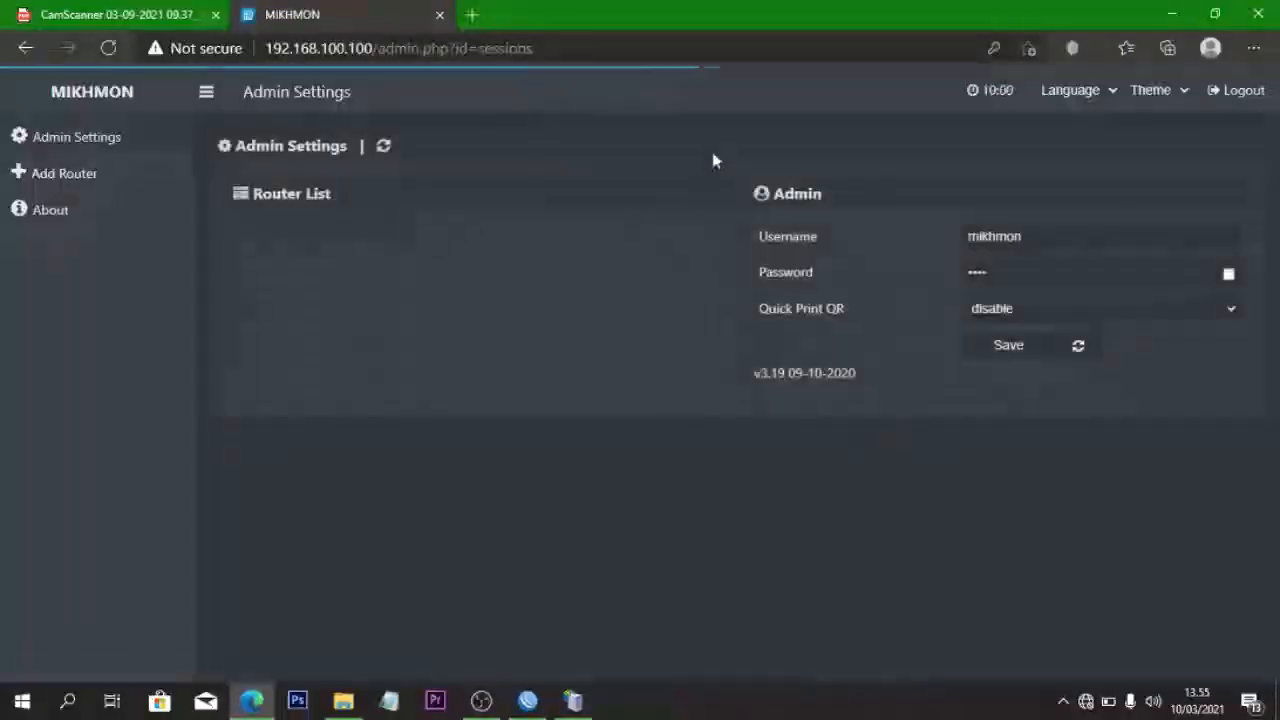
- Add a new Mikhmon router session and close WinBox's Hotspot window
{"action": "left_click", "coordinate": [93, 176]}
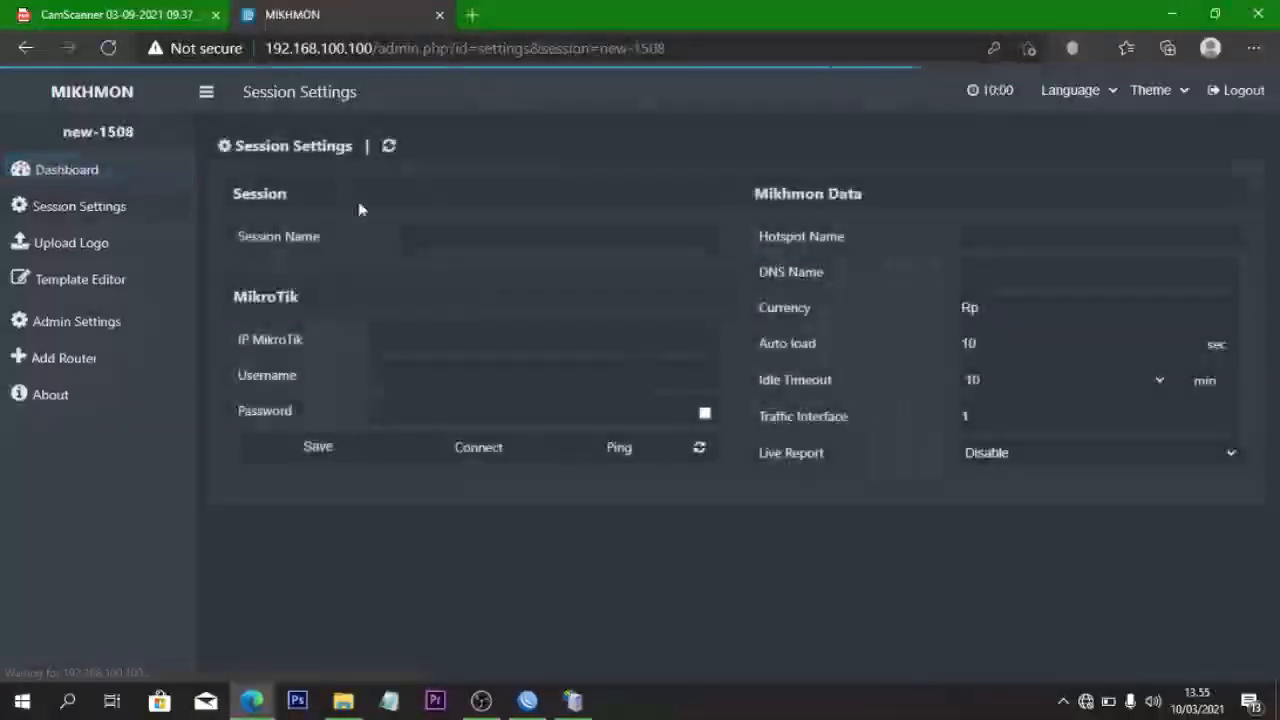
{"action": "left_click", "coordinate": [527, 700]}
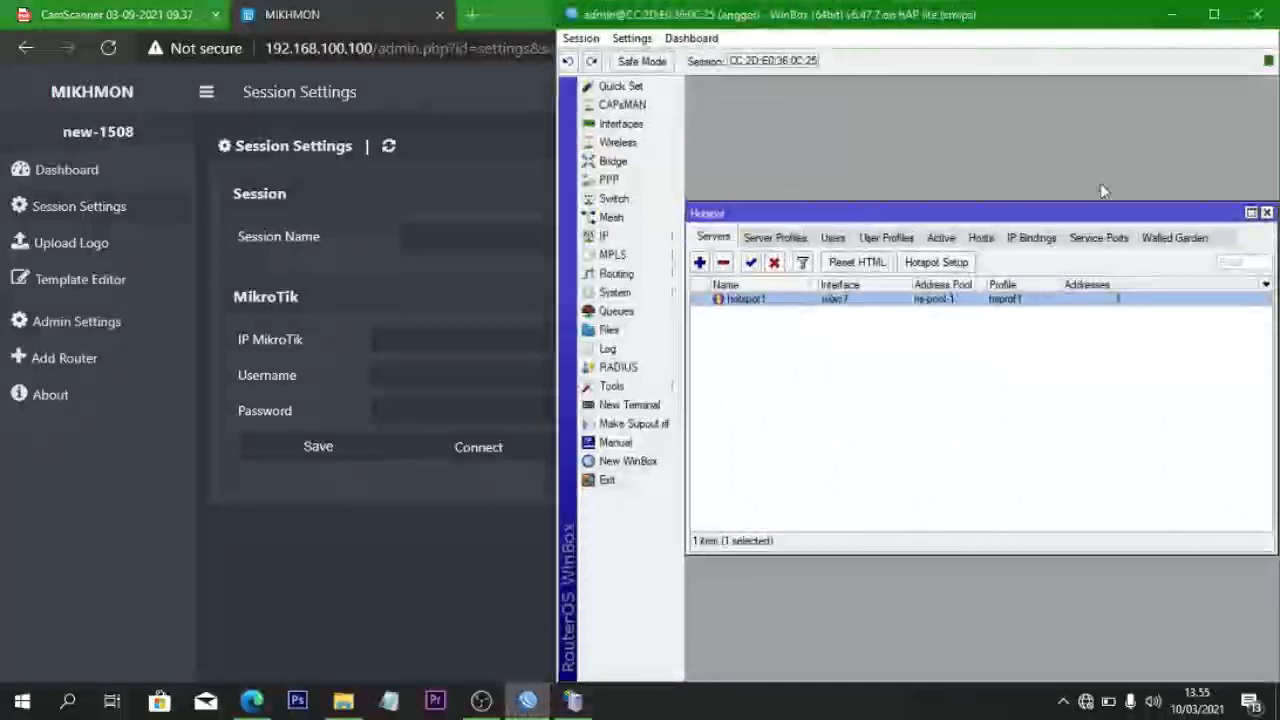
{"action": "left_click", "coordinate": [1267, 213]}
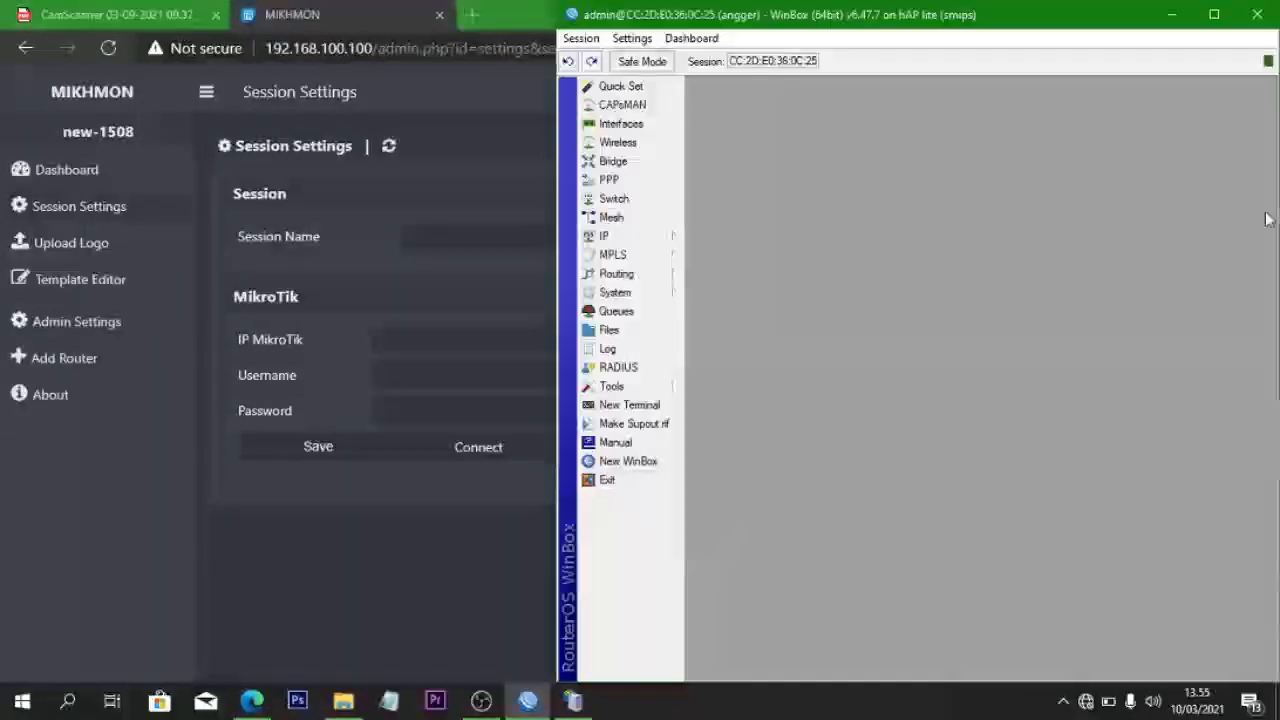
- Create router user abcd in the full group with a password
{"action": "left_click", "coordinate": [630, 296]}
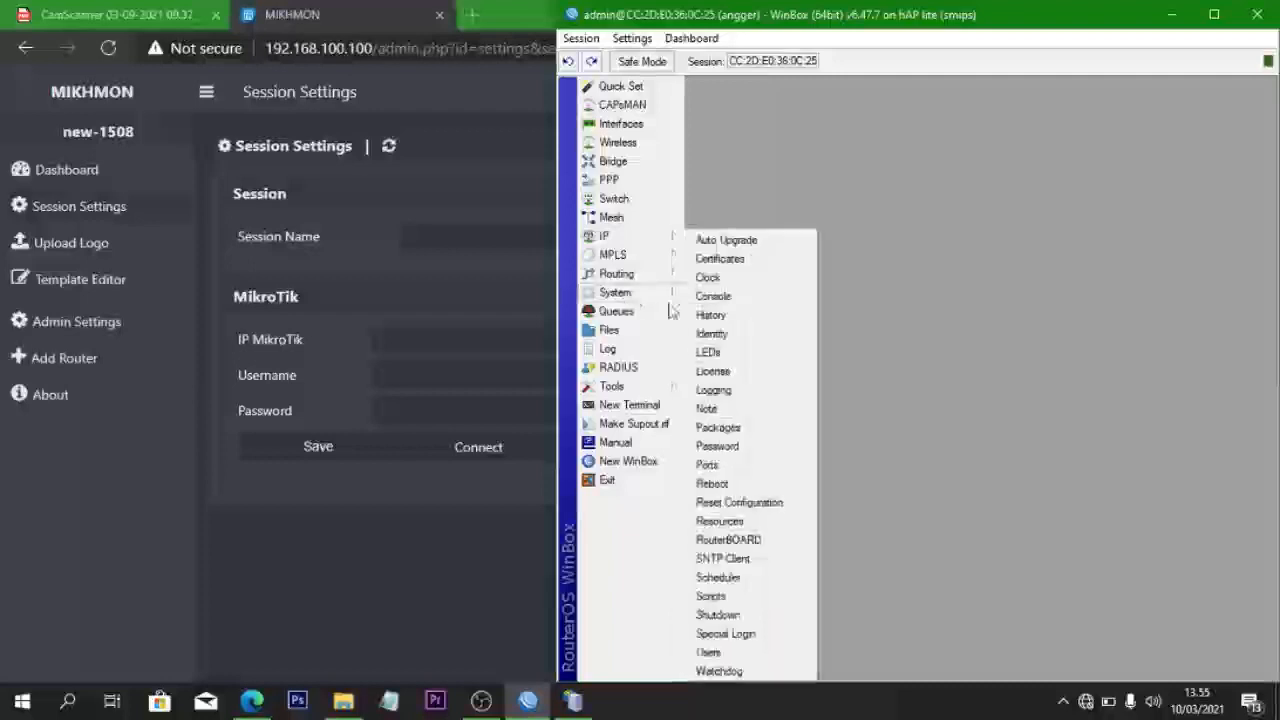
{"action": "left_click", "coordinate": [708, 652]}
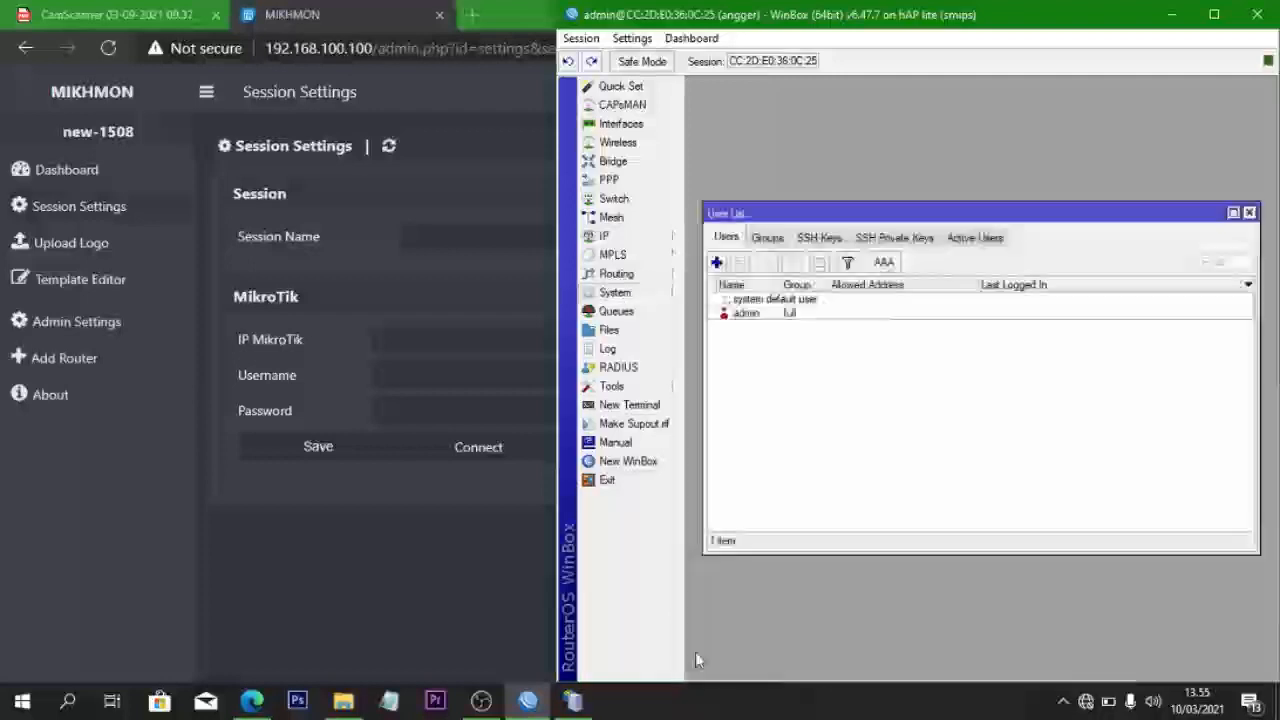
{"action": "left_click", "coordinate": [717, 263]}
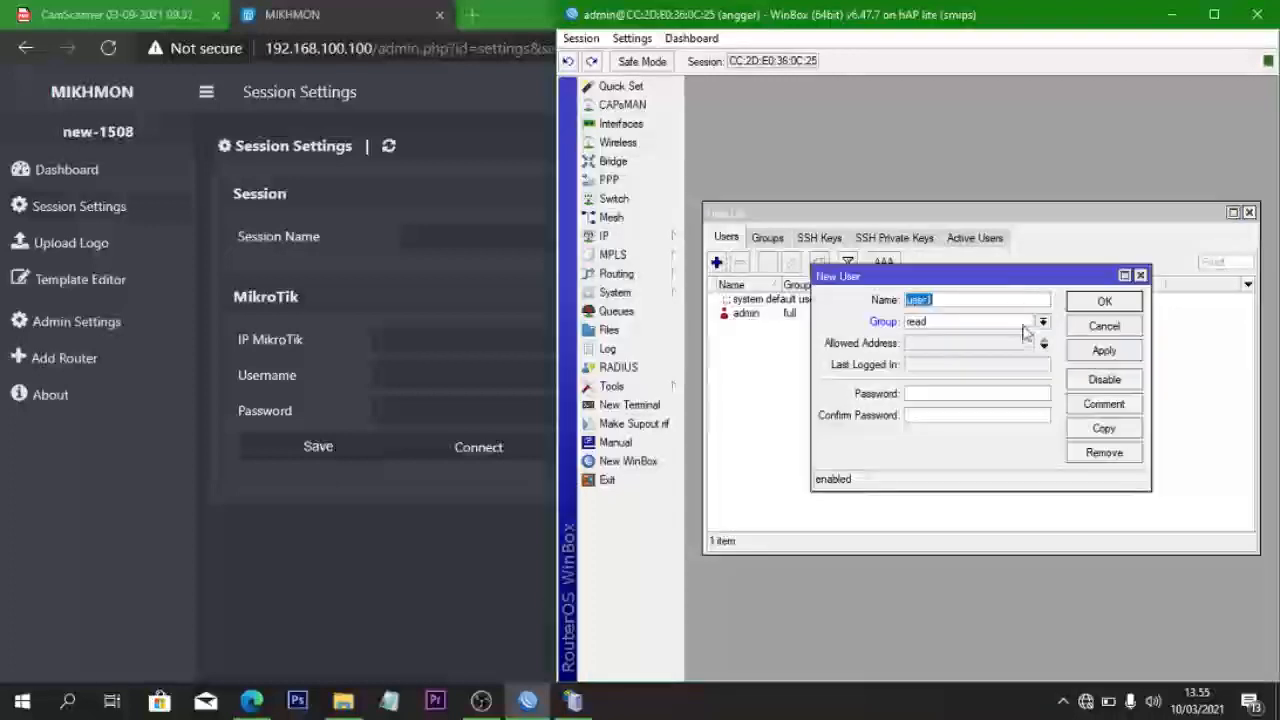
{"action": "key", "text": "BackSpace"}
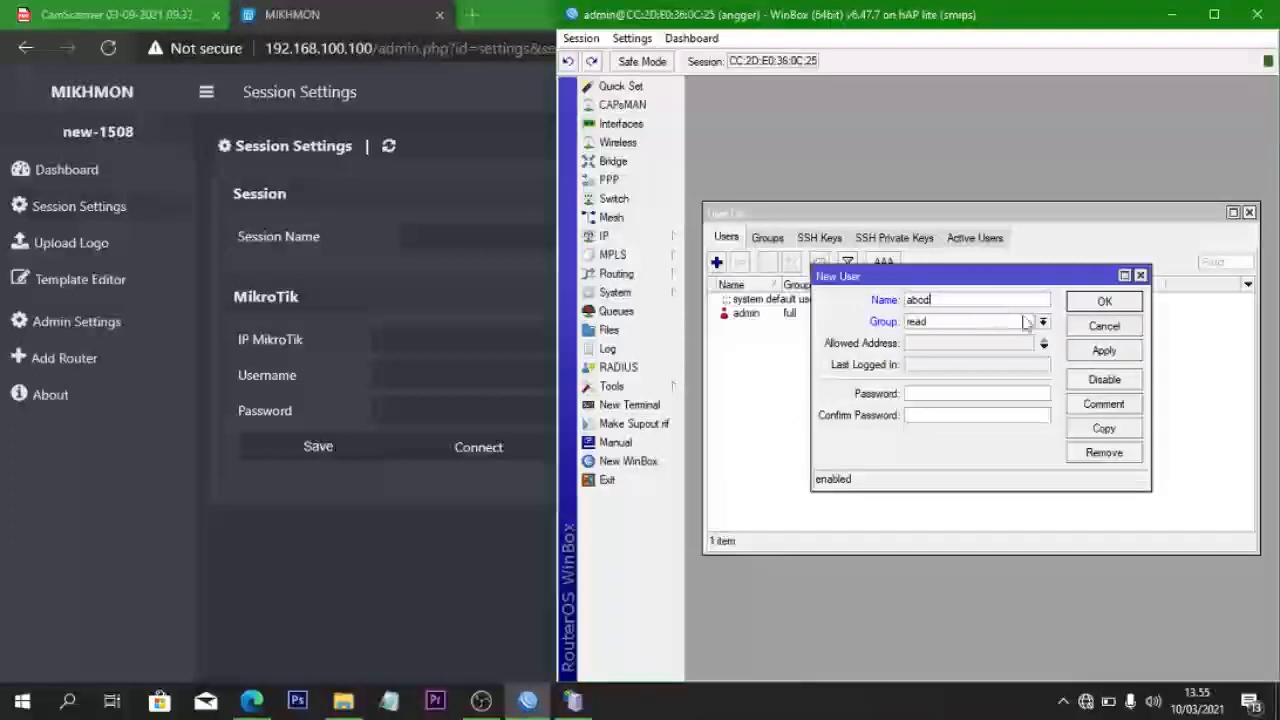
{"action": "left_click", "coordinate": [1000, 322]}
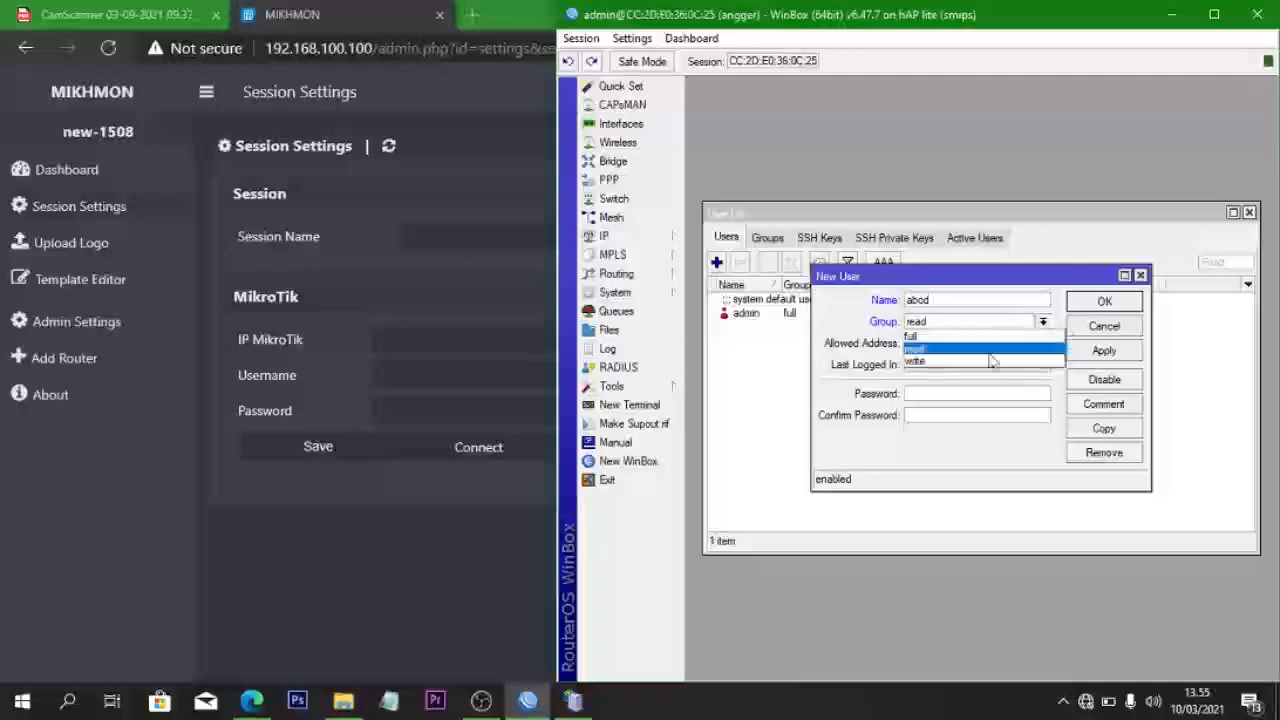
{"action": "left_click", "coordinate": [970, 340]}
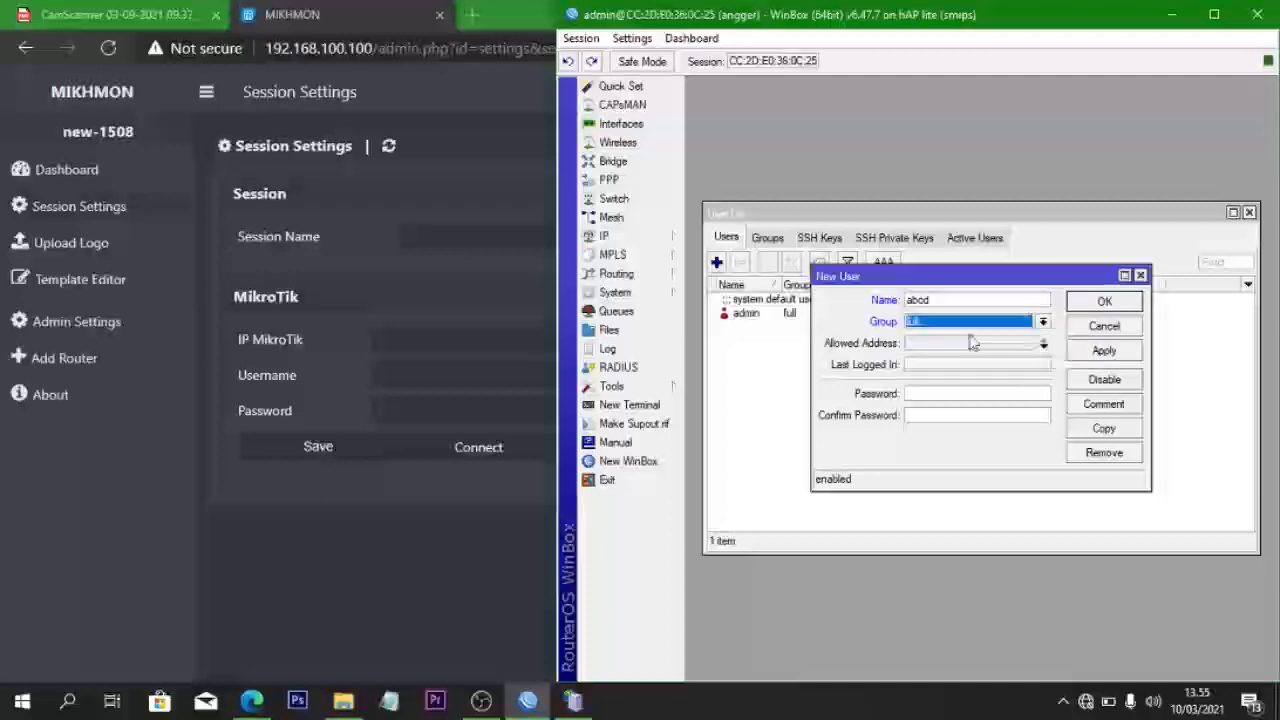
{"action": "left_click", "coordinate": [967, 396]}
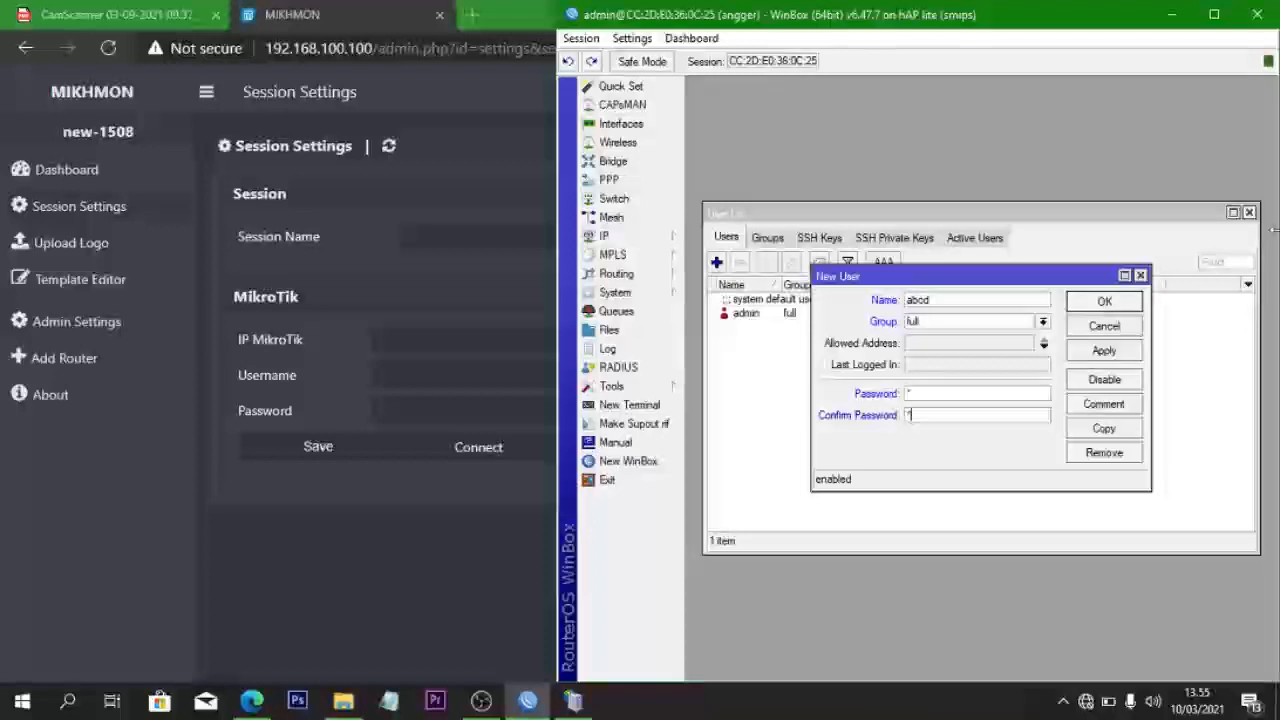
{"action": "left_click", "coordinate": [1102, 352]}
{"action": "left_click", "coordinate": [1098, 301]}
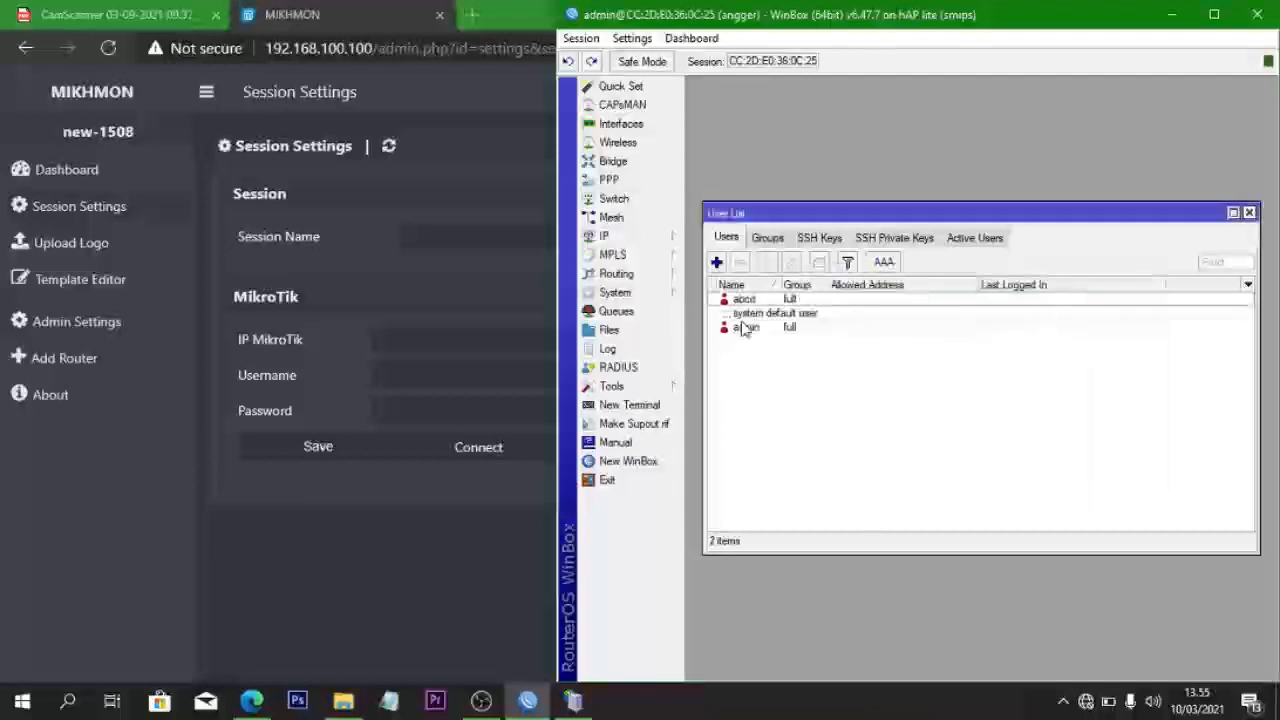
- Disable the built-in admin user and close the Users list
{"action": "left_click", "coordinate": [743, 330]}
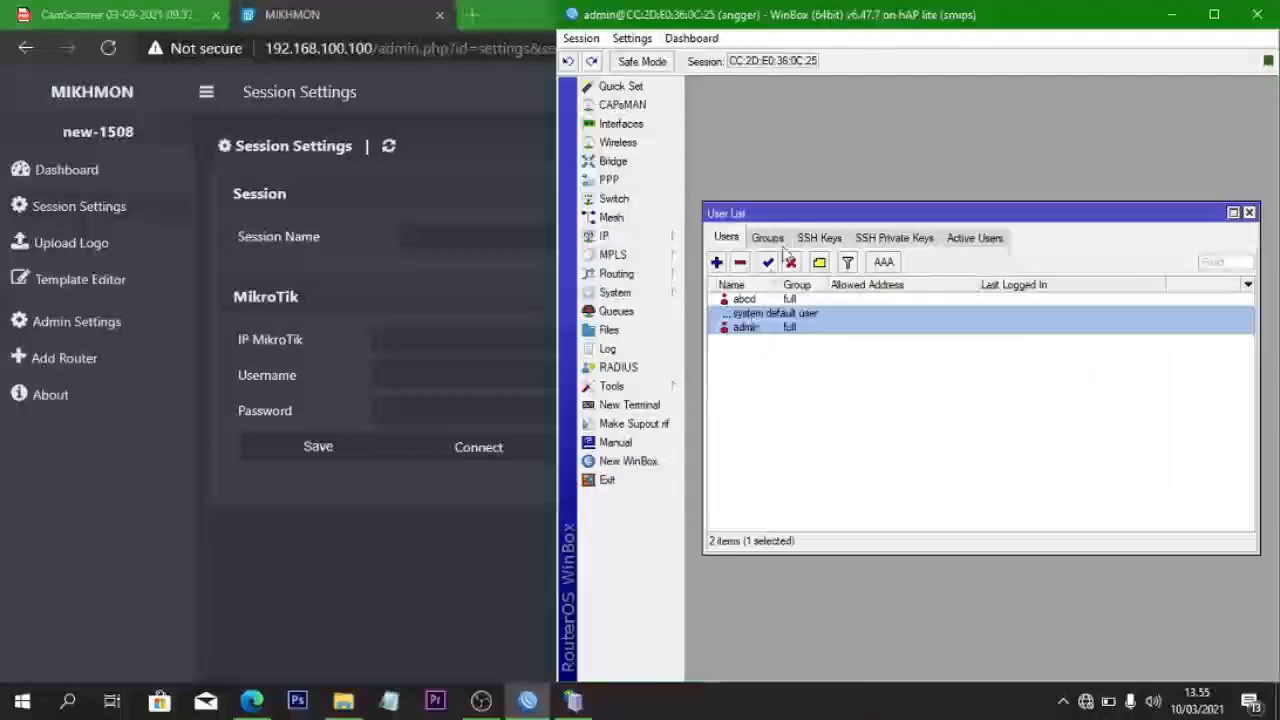
{"action": "left_click", "coordinate": [791, 264]}
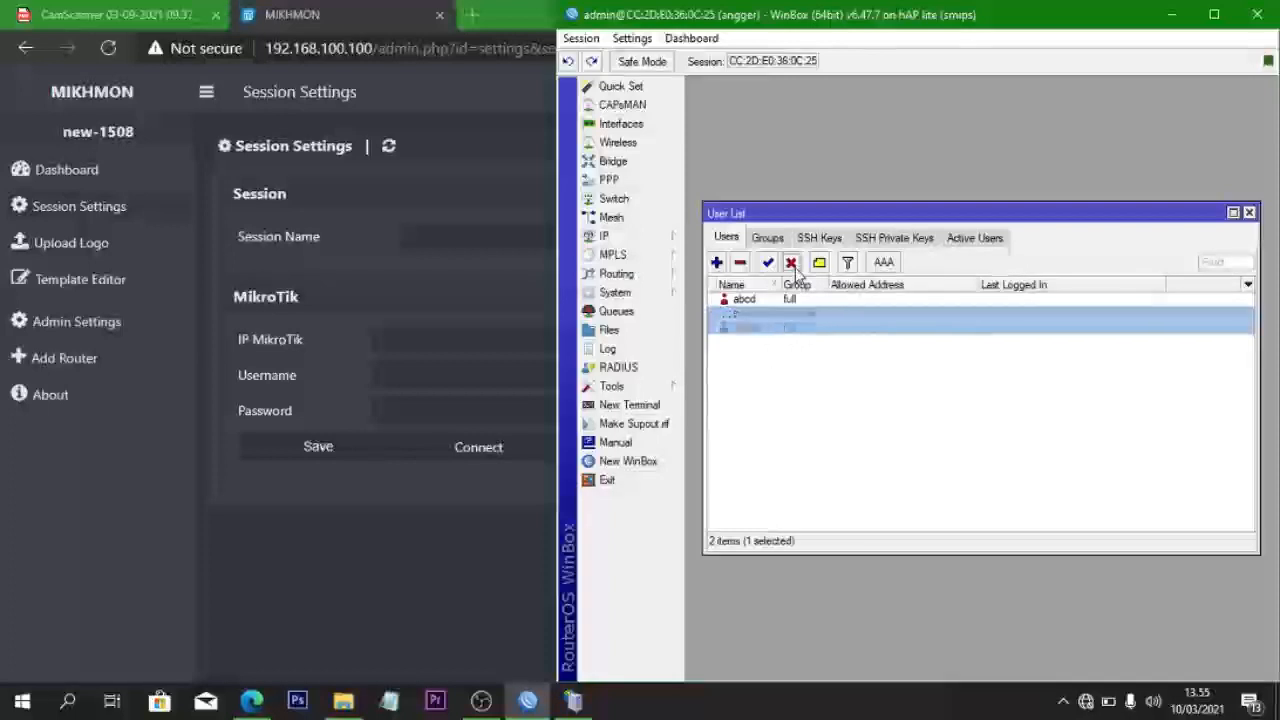
{"action": "left_click", "coordinate": [1248, 214]}
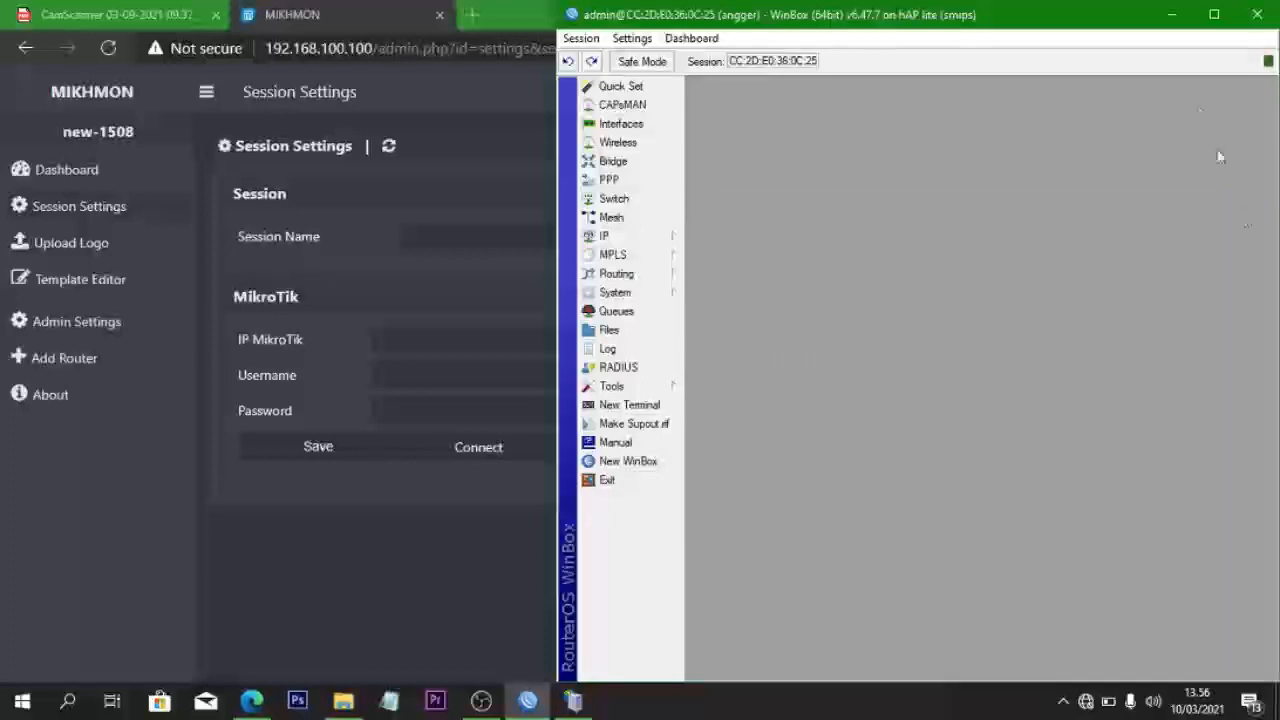
- Hide WinBox and enter the Mikhmon session name toko
{"action": "left_click", "coordinate": [1172, 14]}
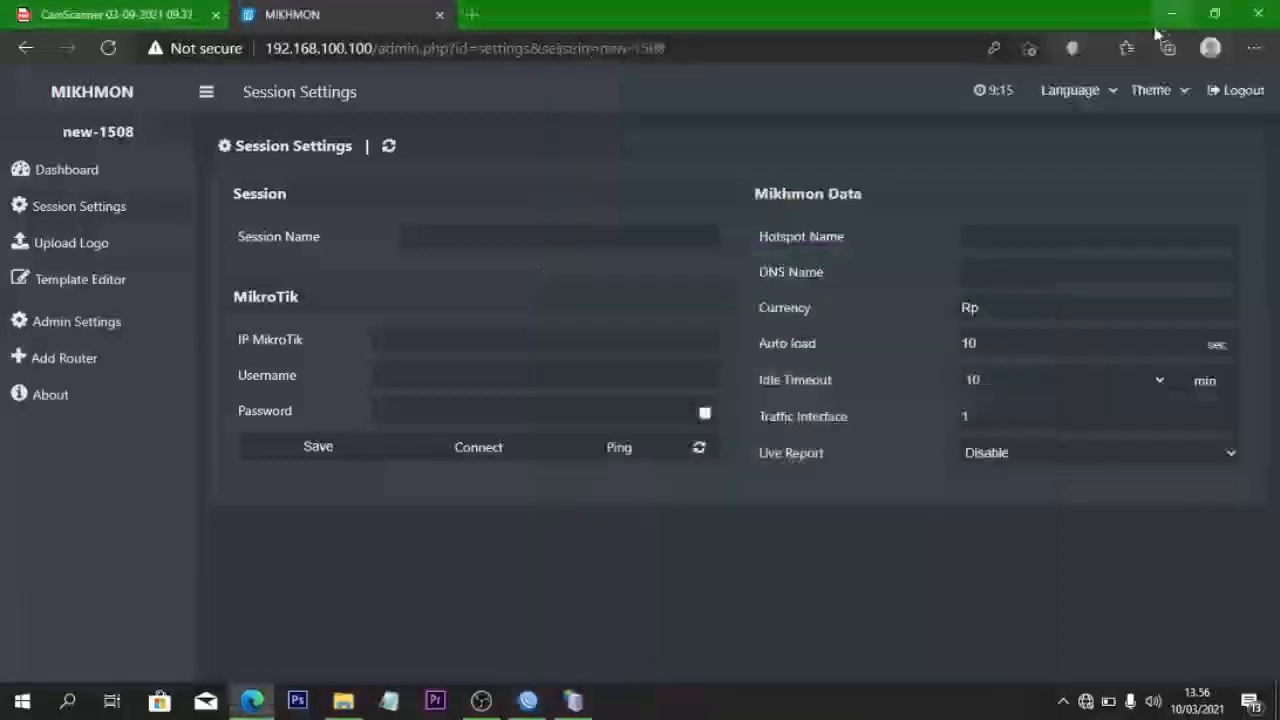
{"action": "left_click", "coordinate": [474, 241]}
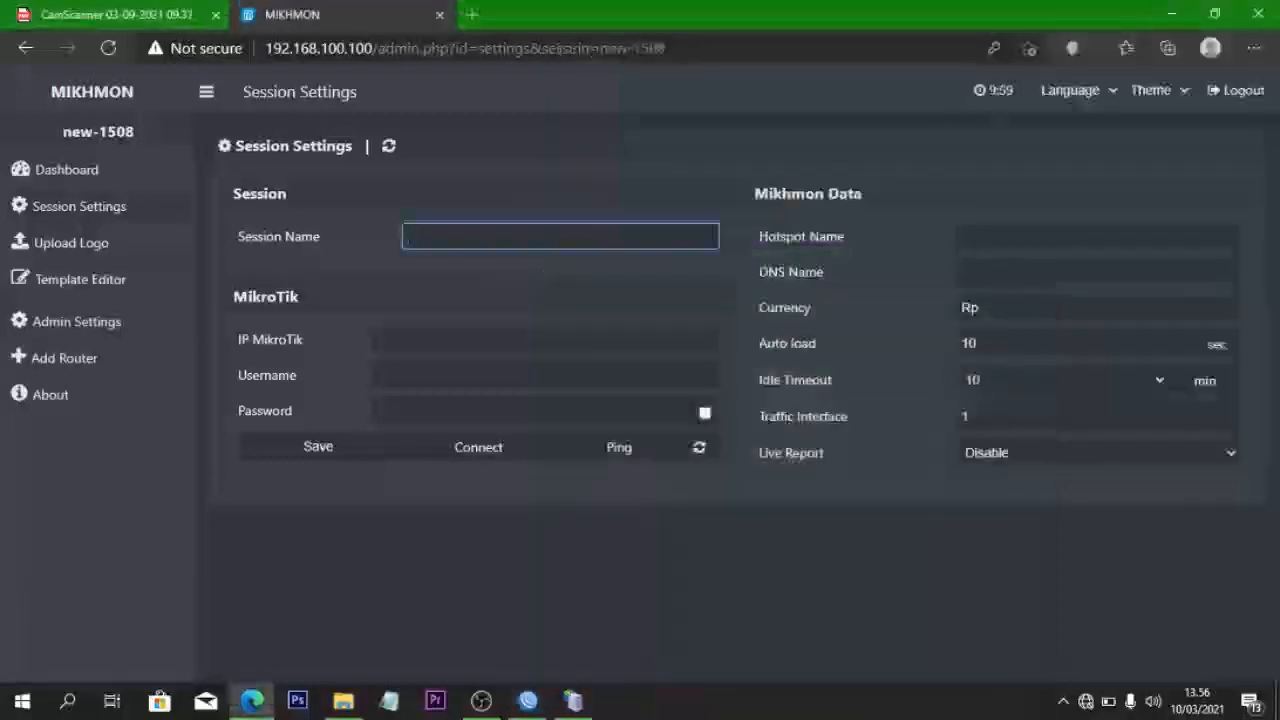
{"action": "type", "text": "tik"}
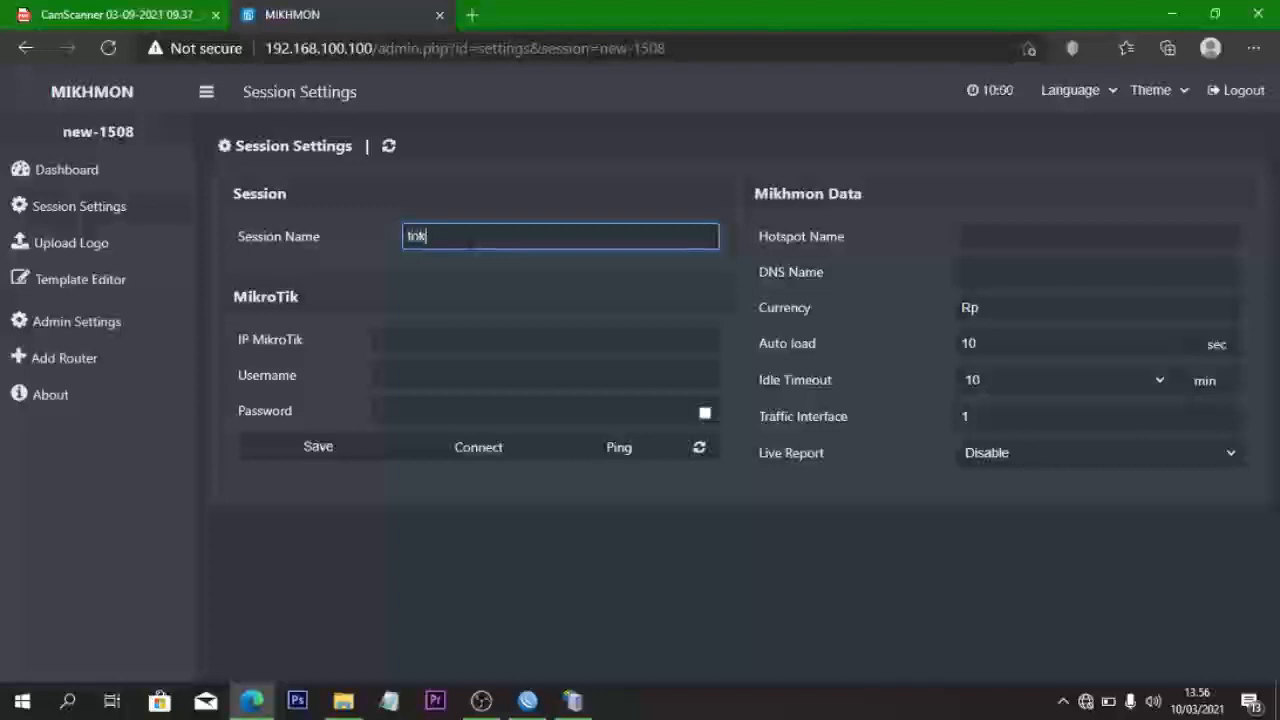
{"action": "type", "text": "o"}
{"action": "left_click", "coordinate": [427, 337]}
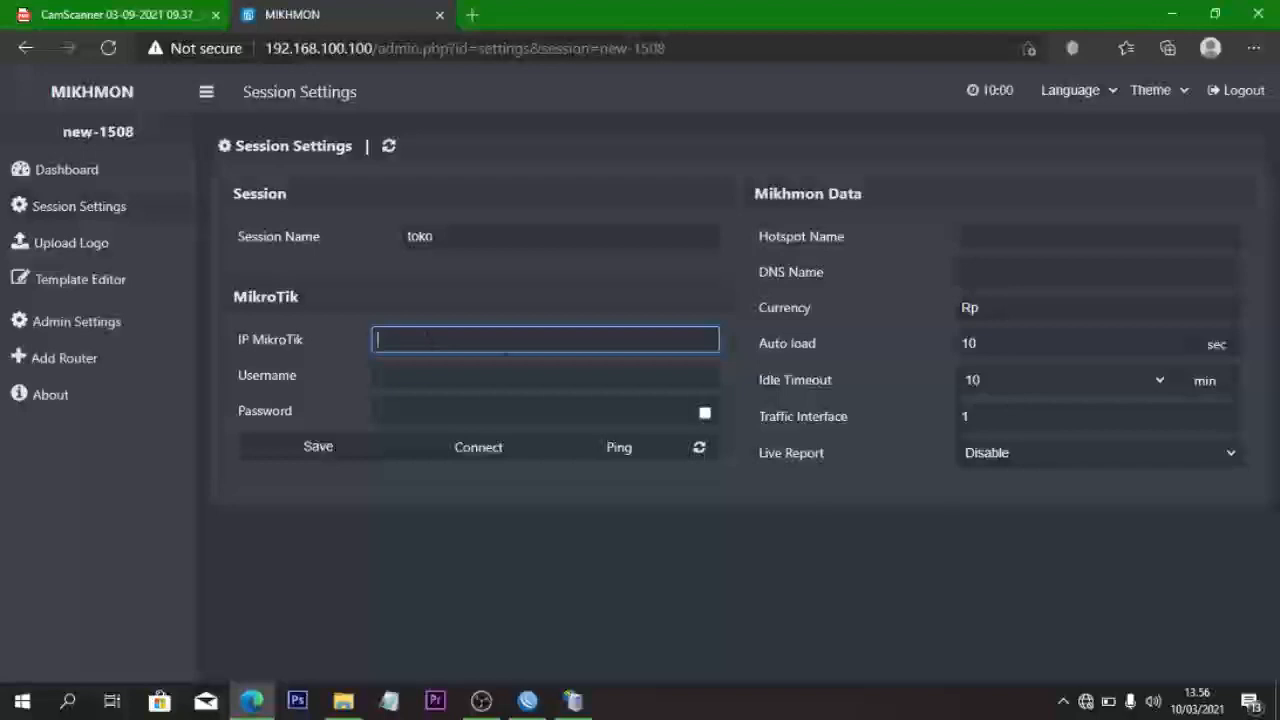
- Check hsprof1's hotspot address in WinBox, then enter router IP 192.168.200.1 in Mikhmon
{"action": "left_click", "coordinate": [528, 700]}
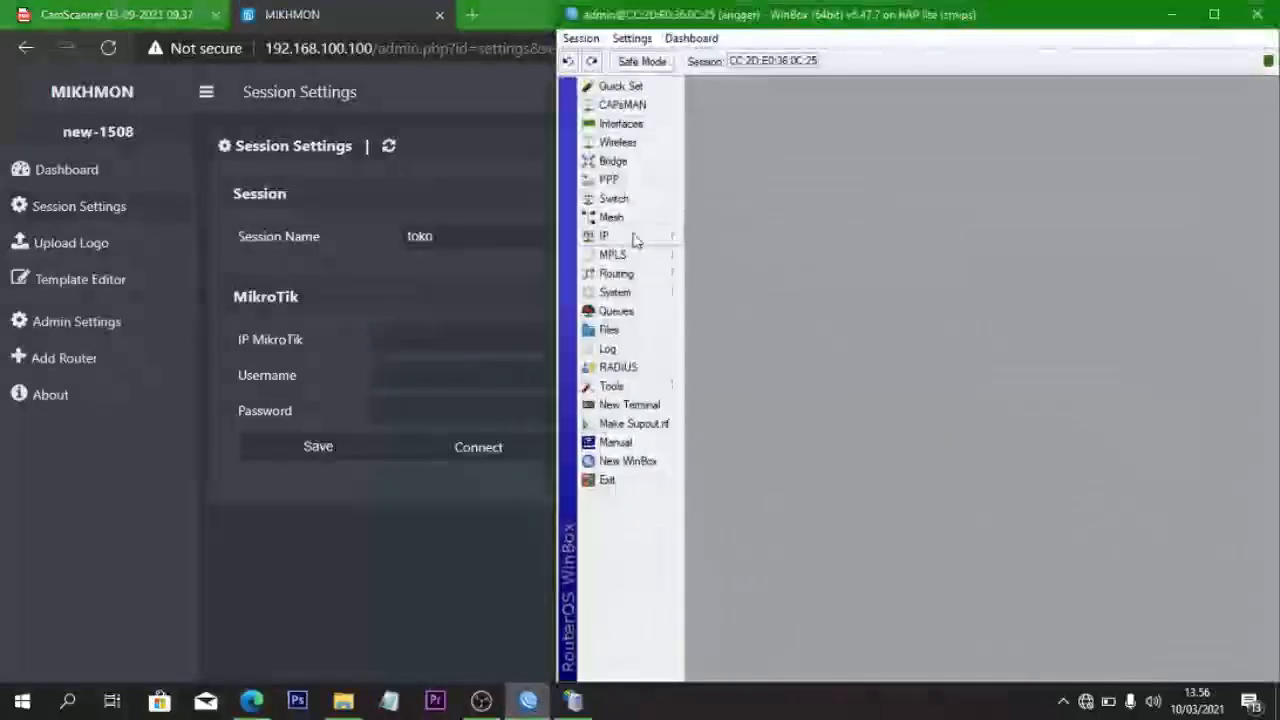
{"action": "left_click", "coordinate": [633, 237]}
{"action": "left_click", "coordinate": [722, 404]}
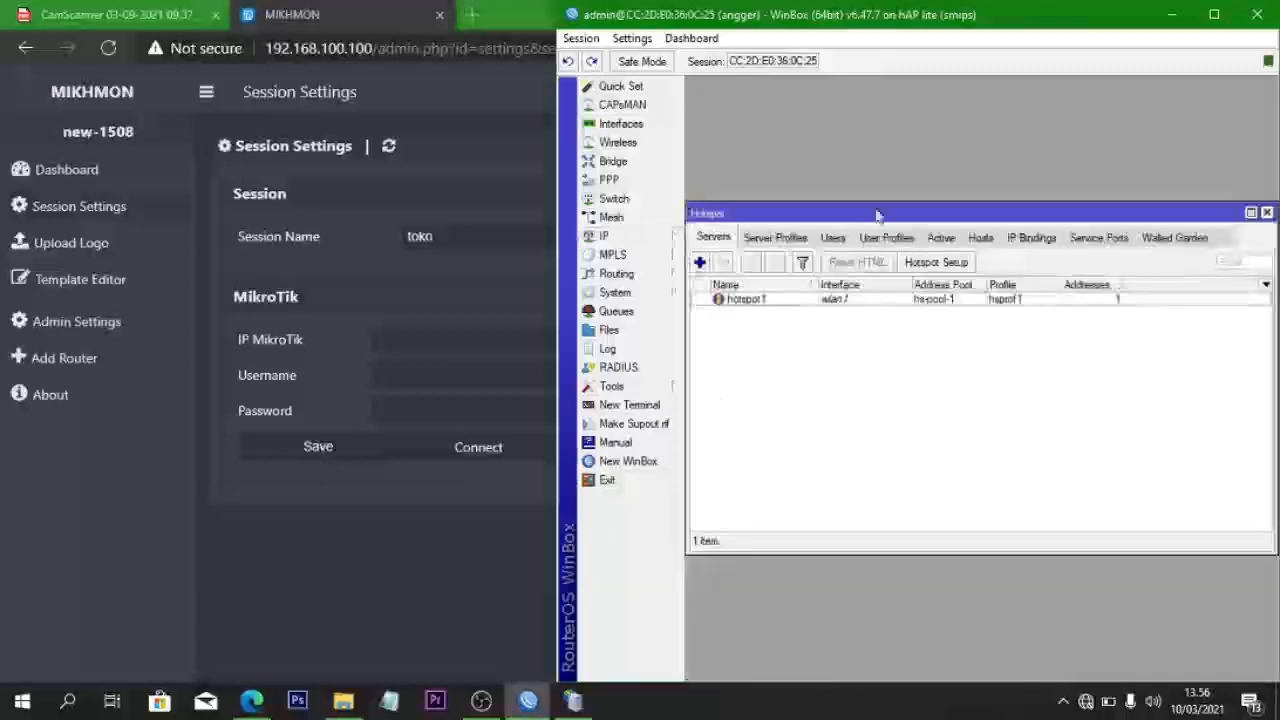
{"action": "left_click", "coordinate": [775, 238]}
{"action": "left_click", "coordinate": [743, 314]}
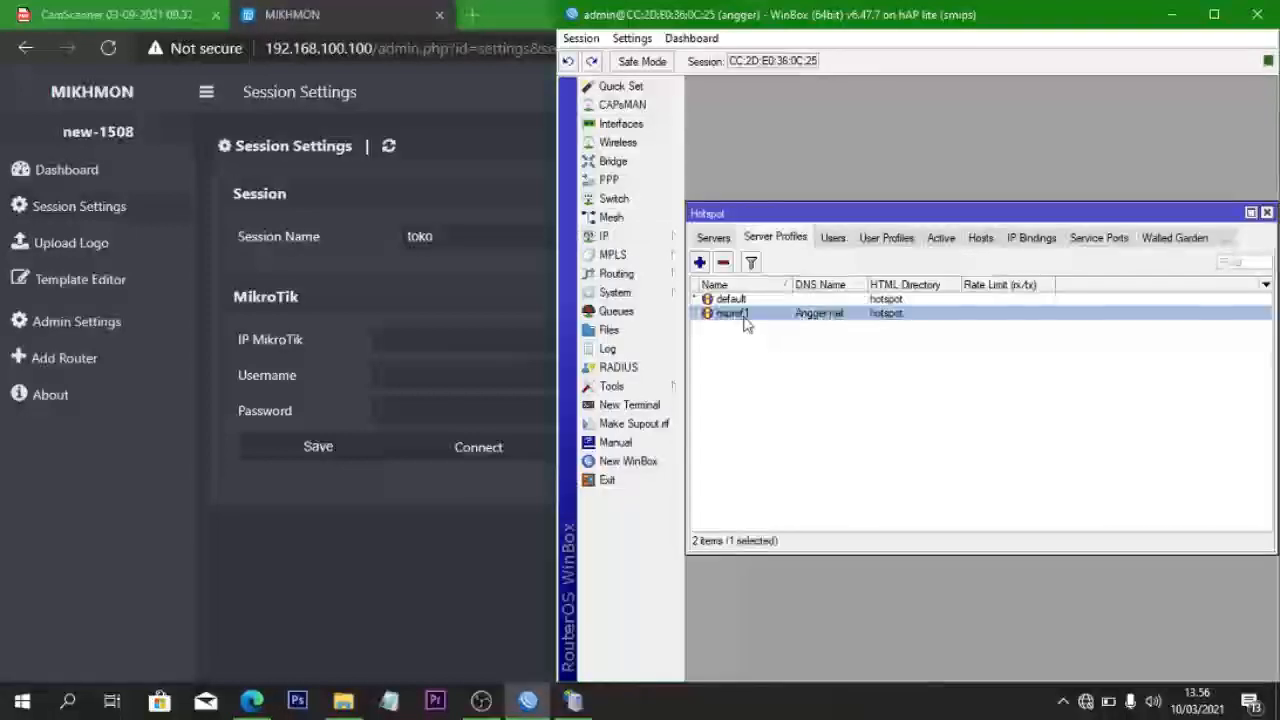
{"action": "double_click", "coordinate": [744, 316]}
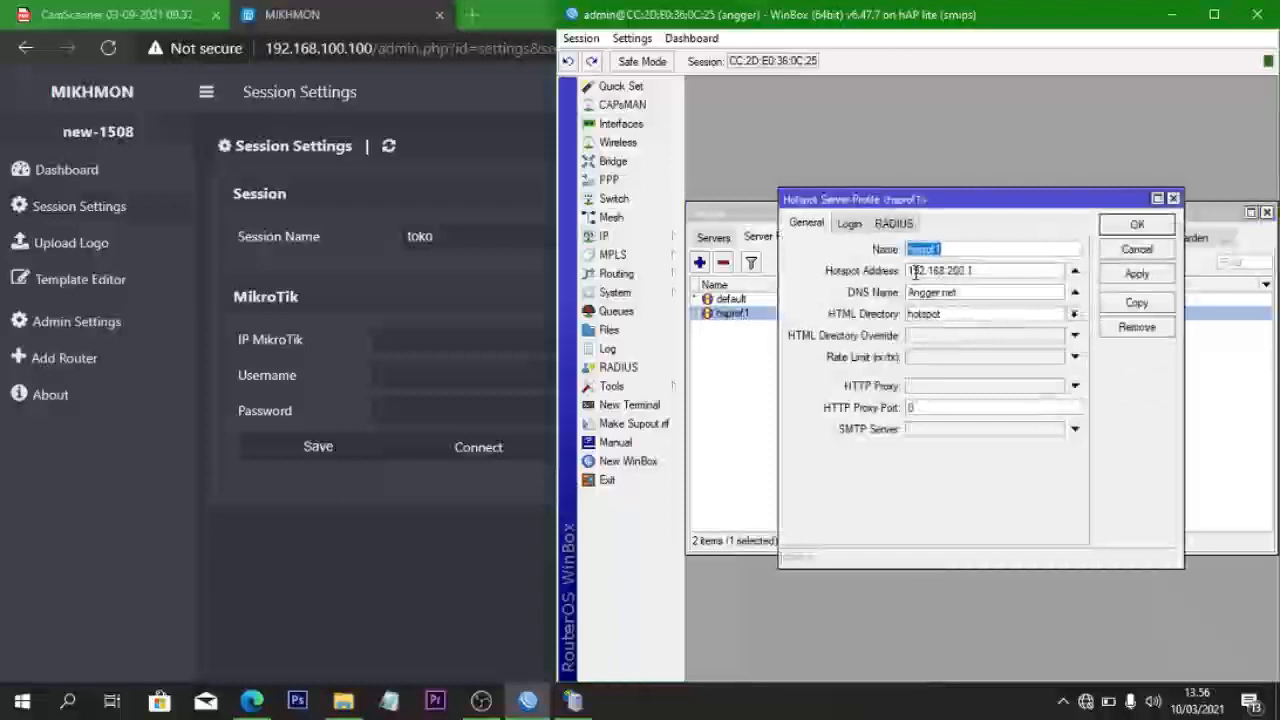
{"action": "left_click", "coordinate": [1173, 199]}
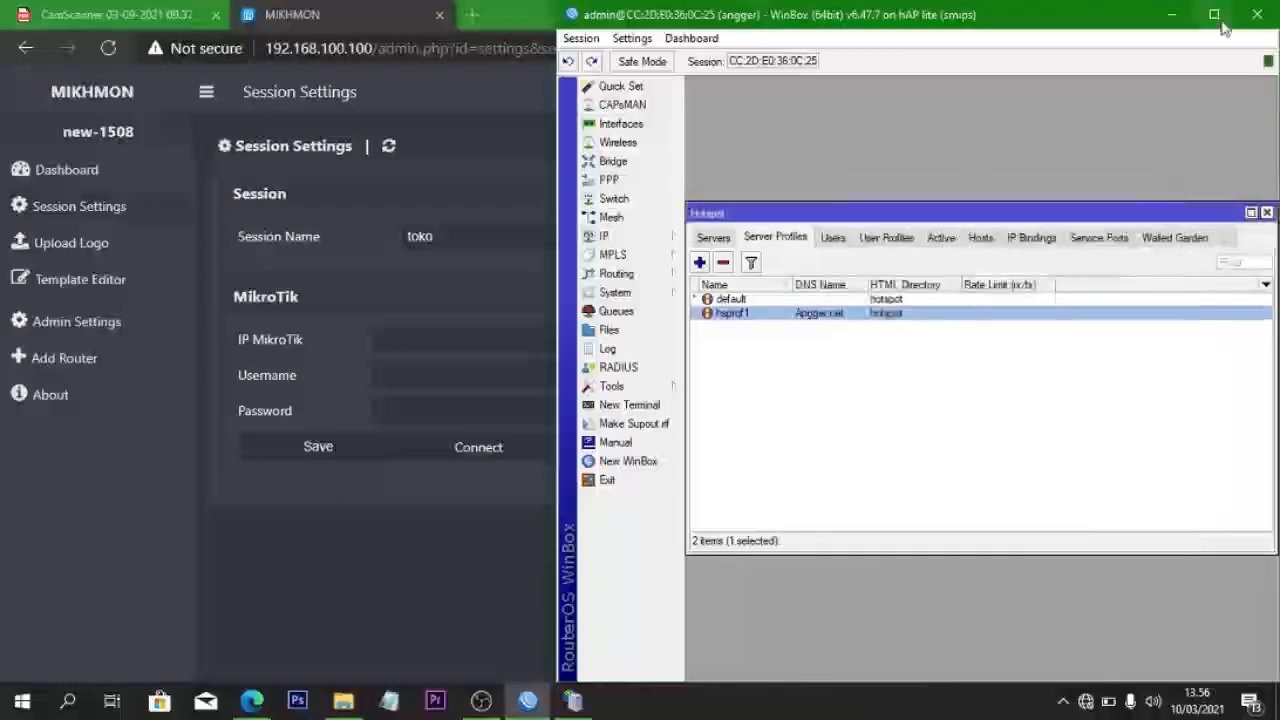
{"action": "left_click", "coordinate": [1172, 14]}
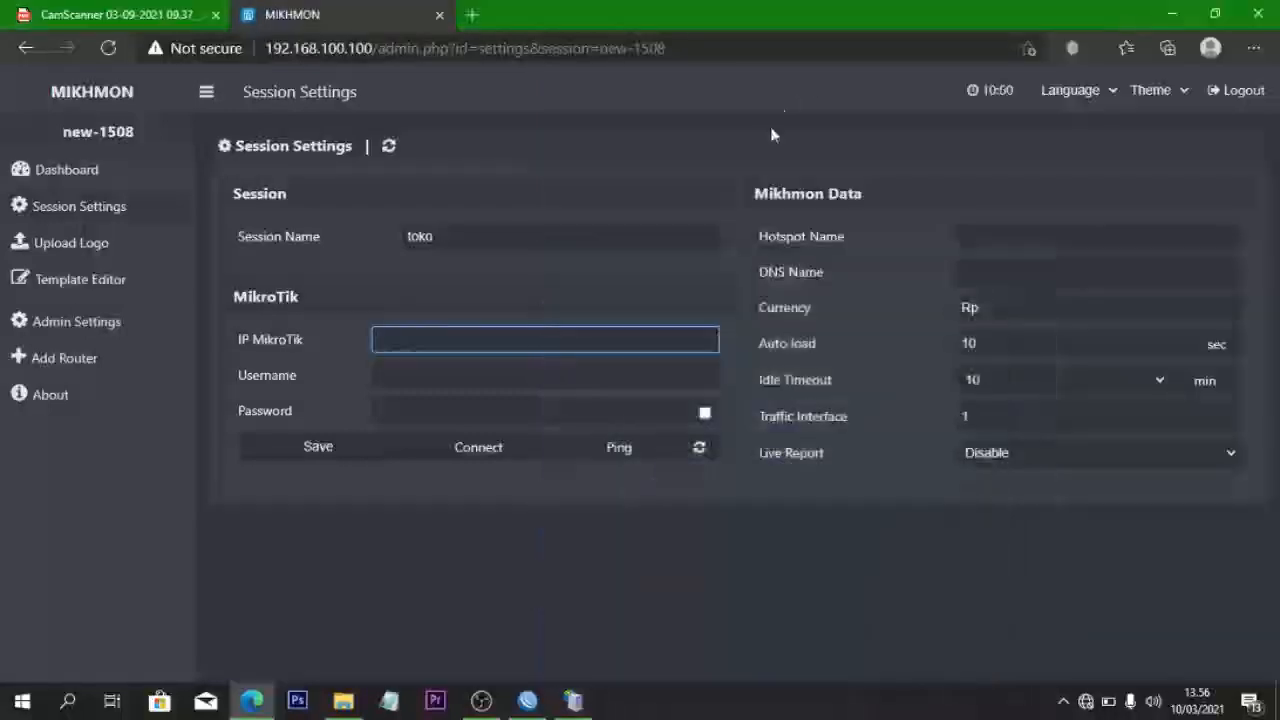
{"action": "type", "text": "192.1"}
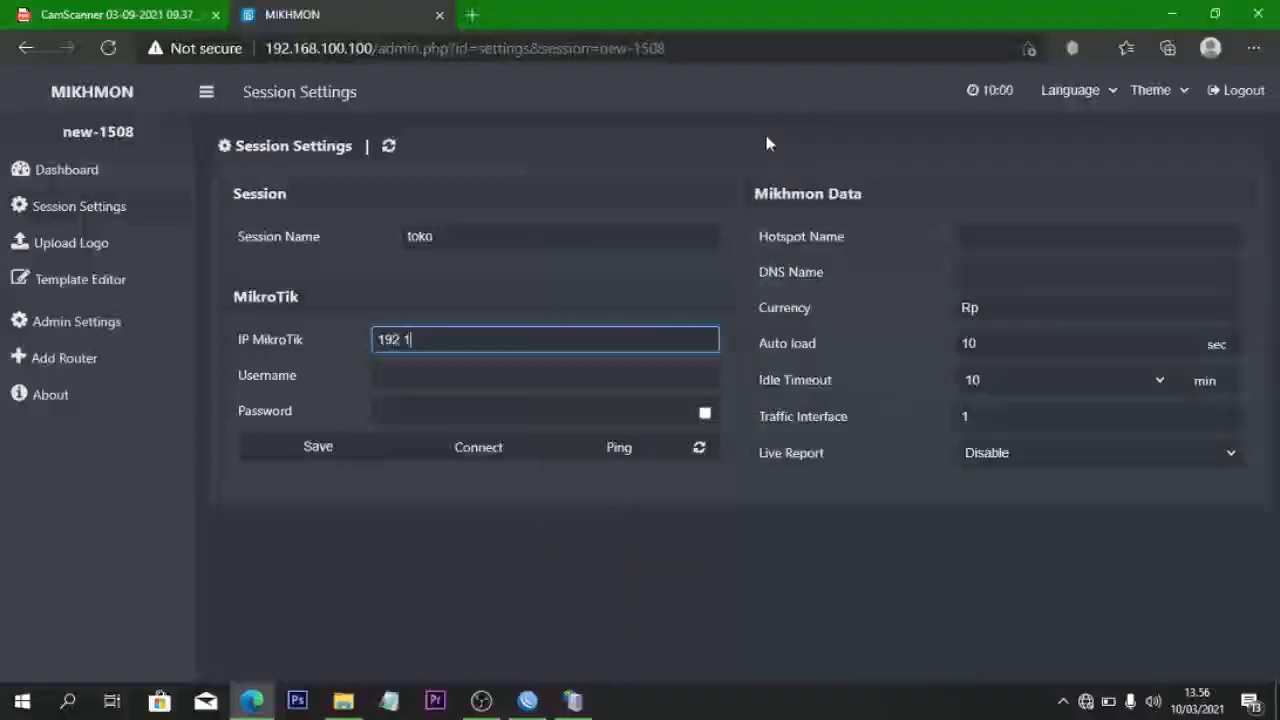
{"action": "type", "text": "68.200.1"}
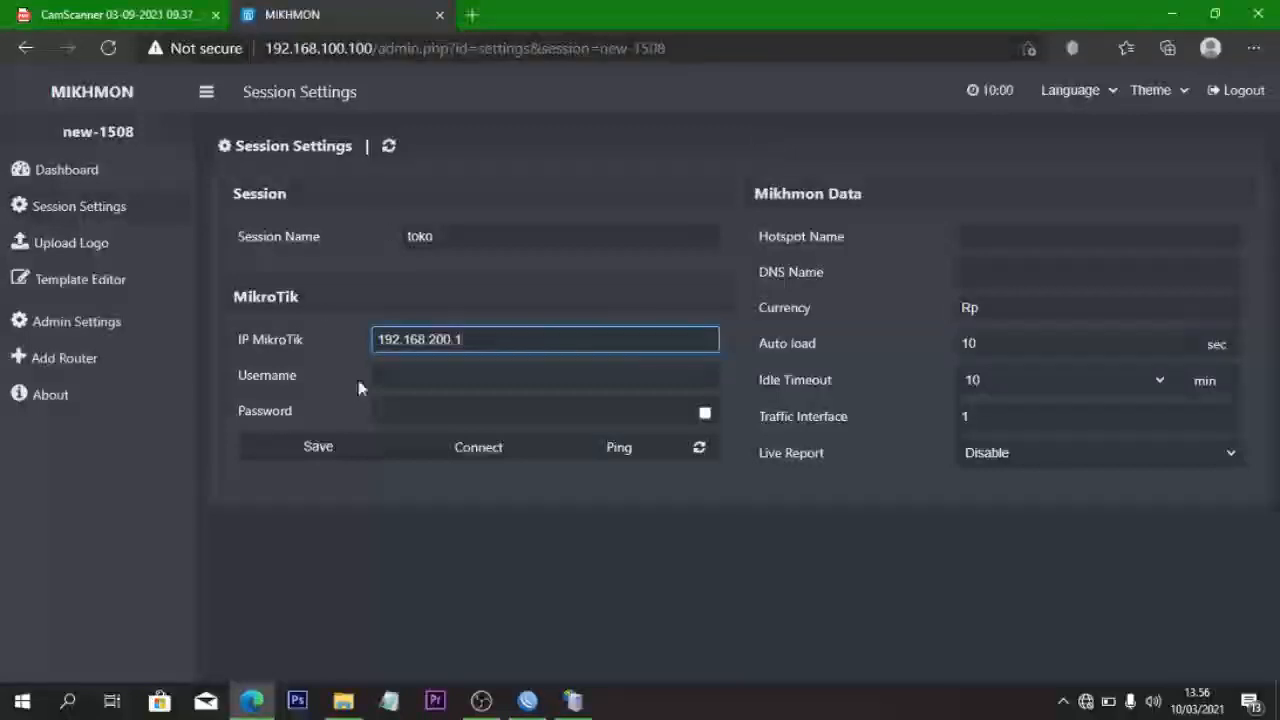
- Enter the router's login username and password
{"action": "left_click", "coordinate": [388, 376]}
{"action": "type", "text": "anc"}
{"action": "type", "text": "d"}
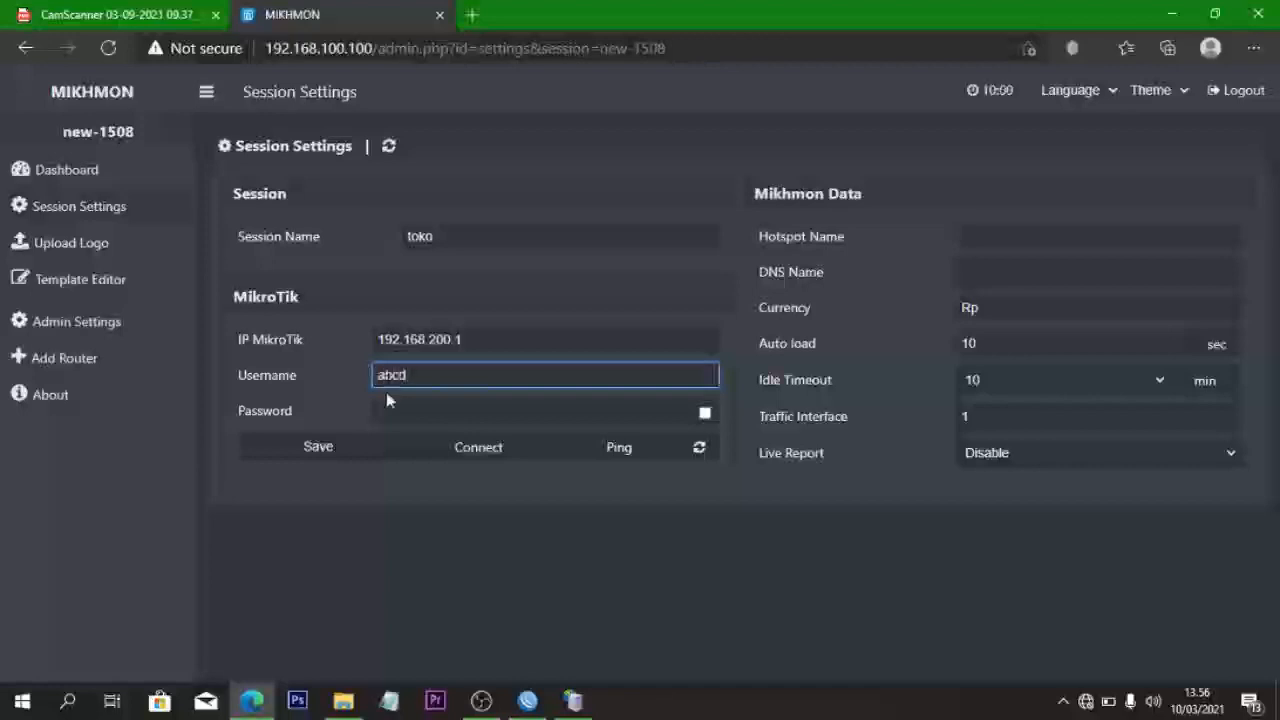
{"action": "left_click", "coordinate": [397, 403]}
{"action": "type", "text": "1"}
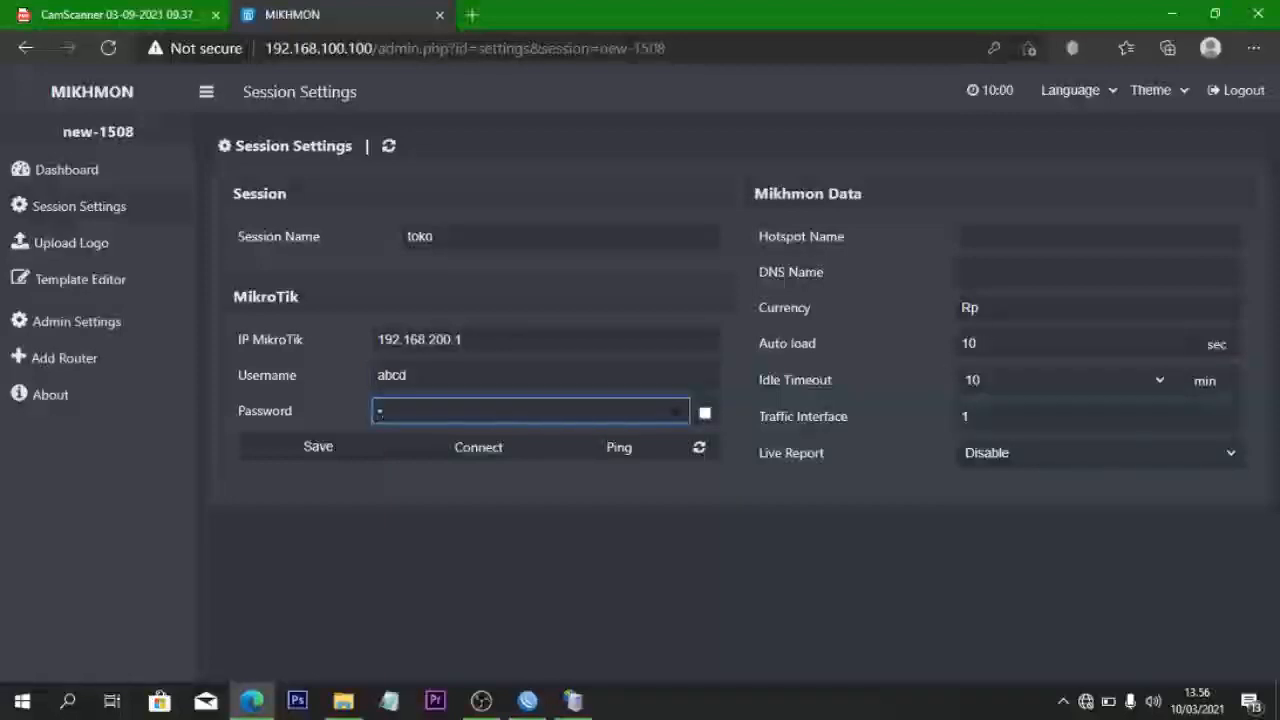
- Set the hotspot name and DNS name to angger.net
{"action": "left_click", "coordinate": [969, 244]}
{"action": "type", "text": "an"}
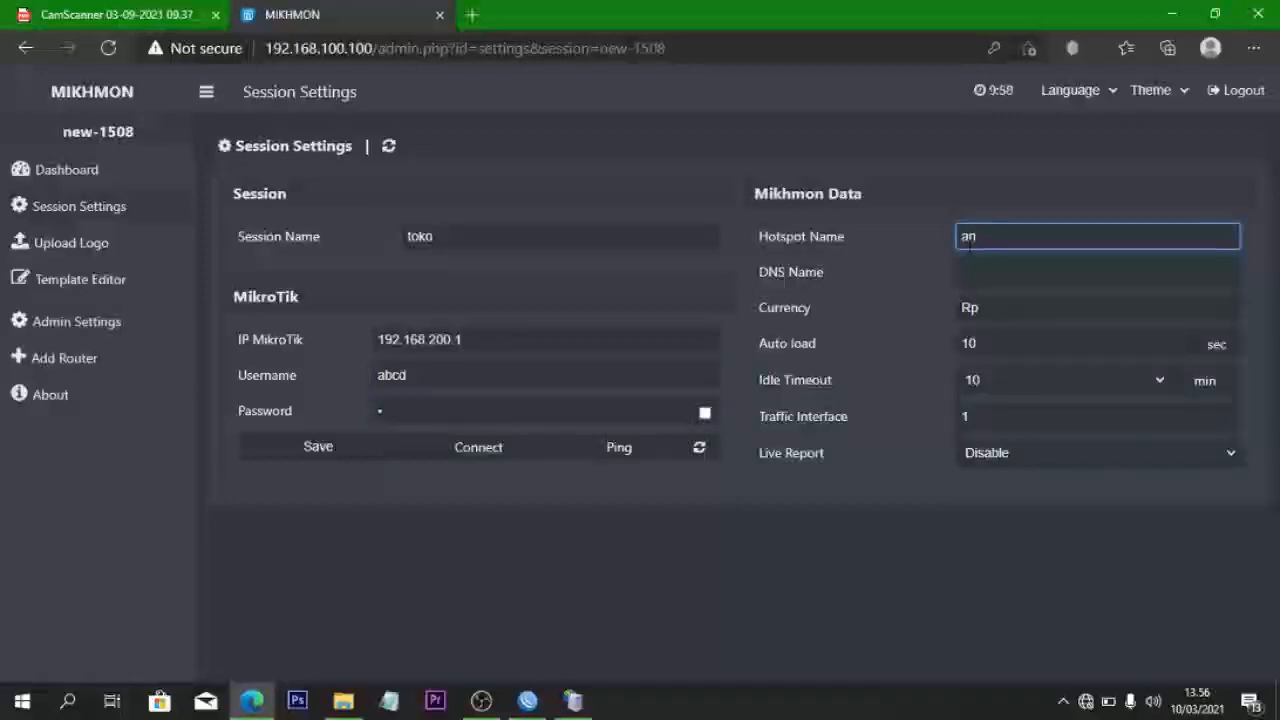
{"action": "type", "text": "gger. net"}
{"action": "left_click", "coordinate": [979, 268]}
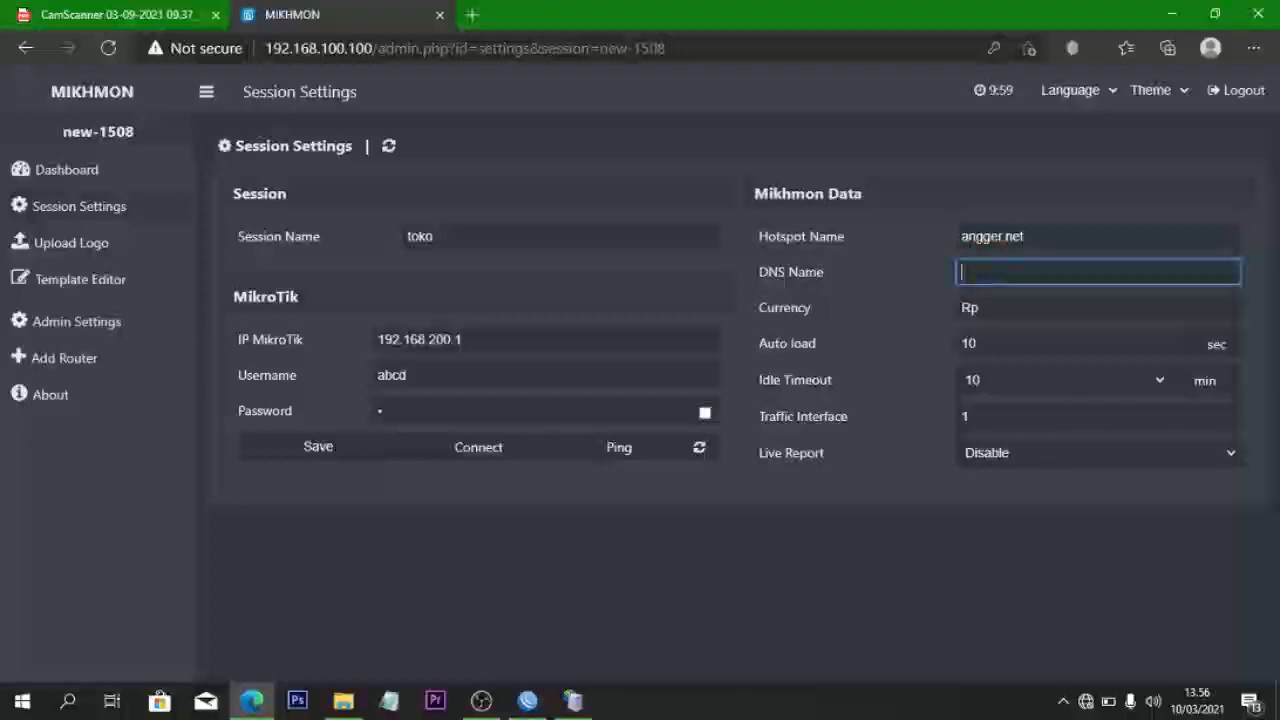
{"action": "type", "text": "angger.net"}
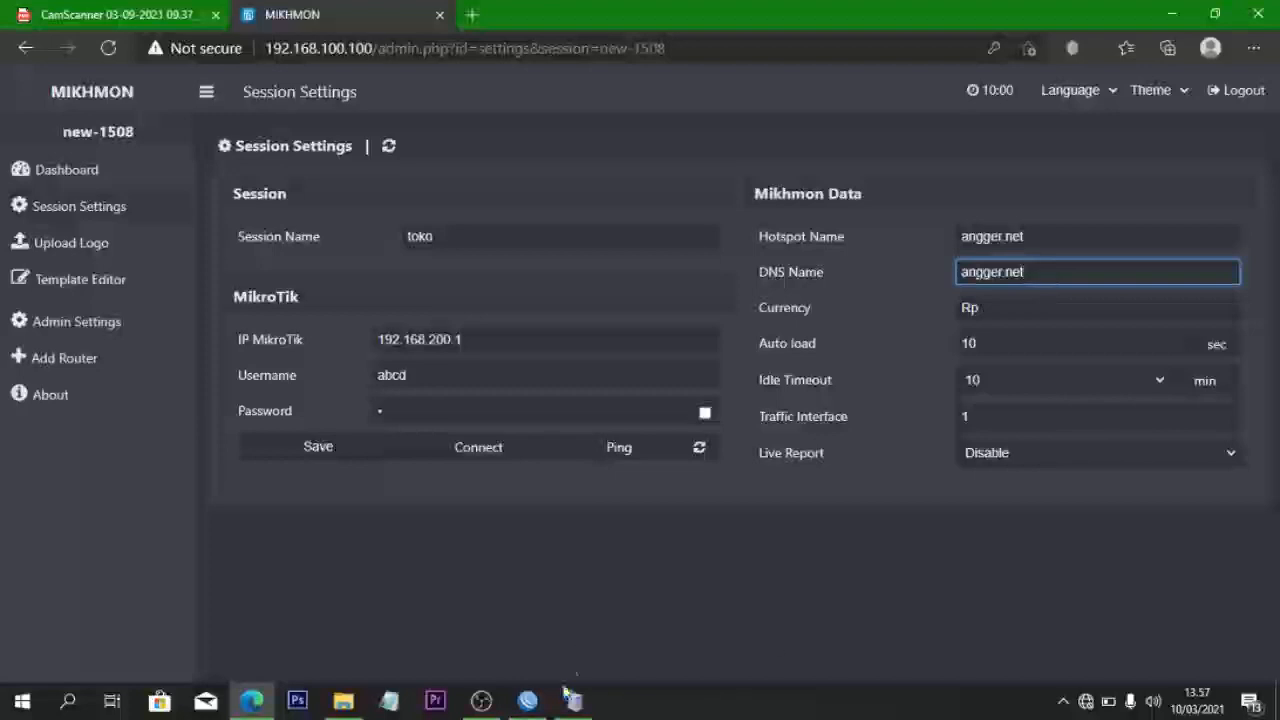
- Close the Mikhmon server window and return to the session settings page
{"action": "left_click", "coordinate": [528, 699]}
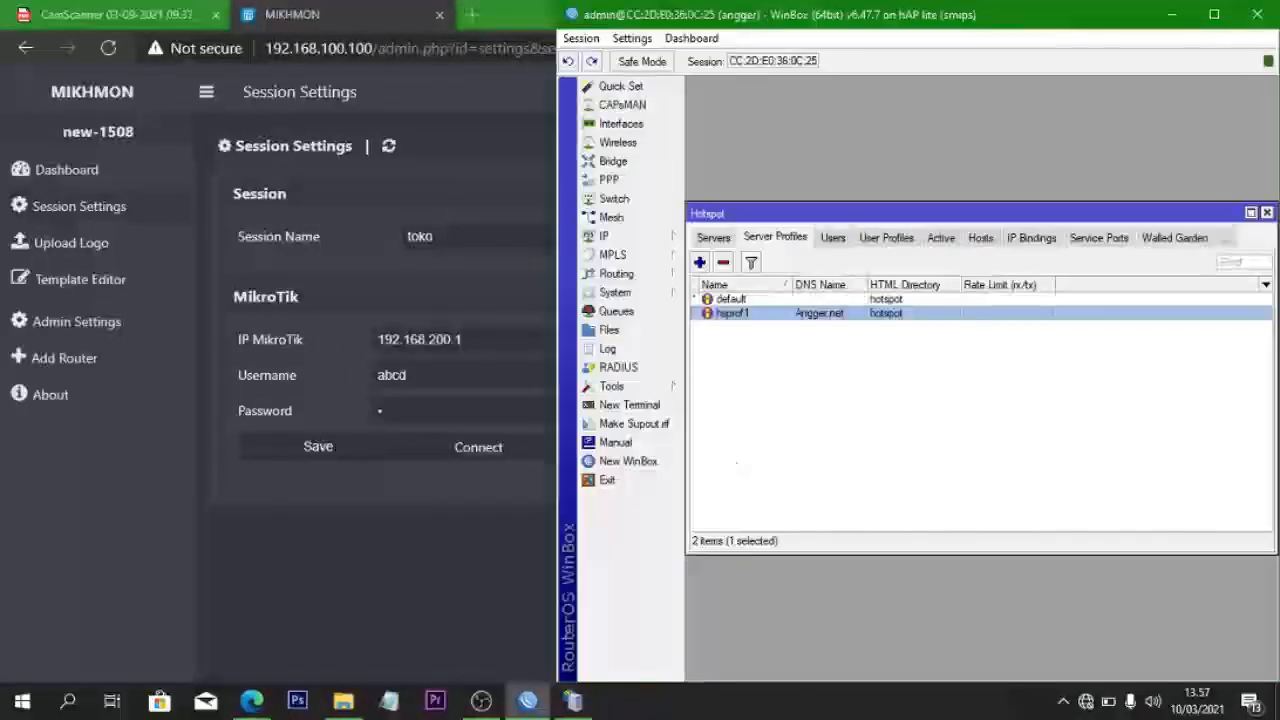
{"action": "left_click", "coordinate": [573, 699]}
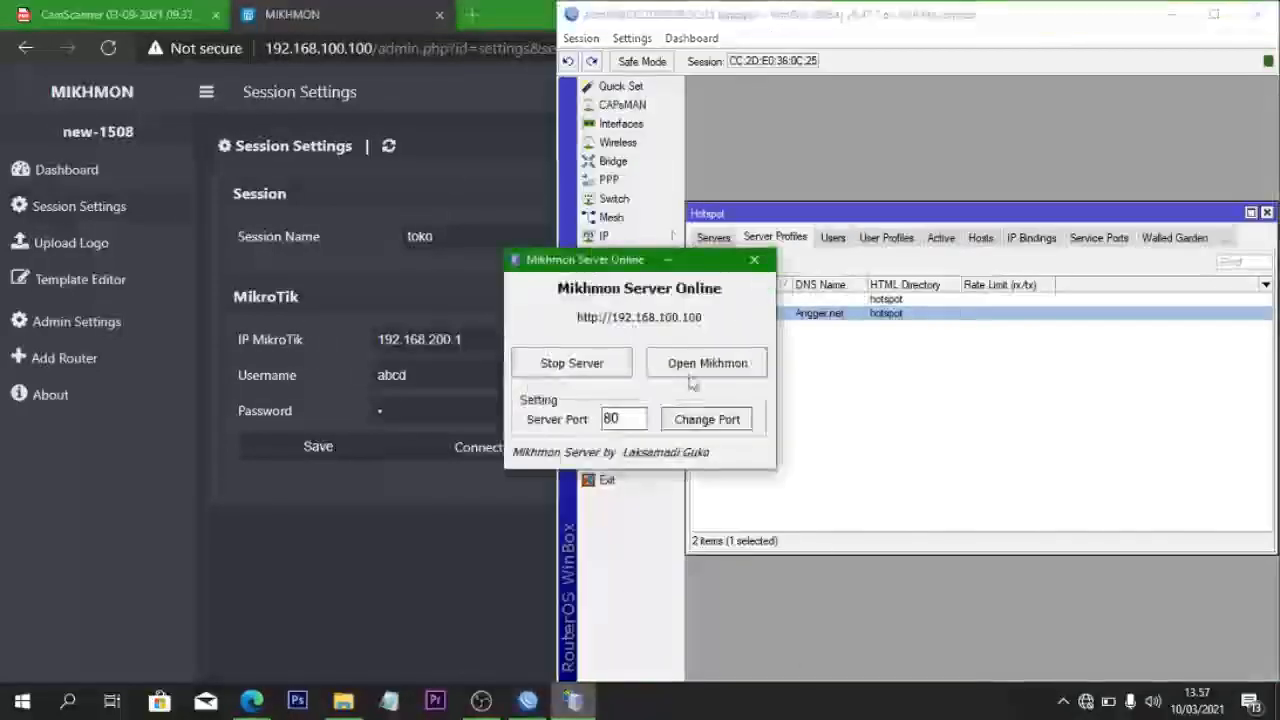
{"action": "left_click", "coordinate": [754, 259]}
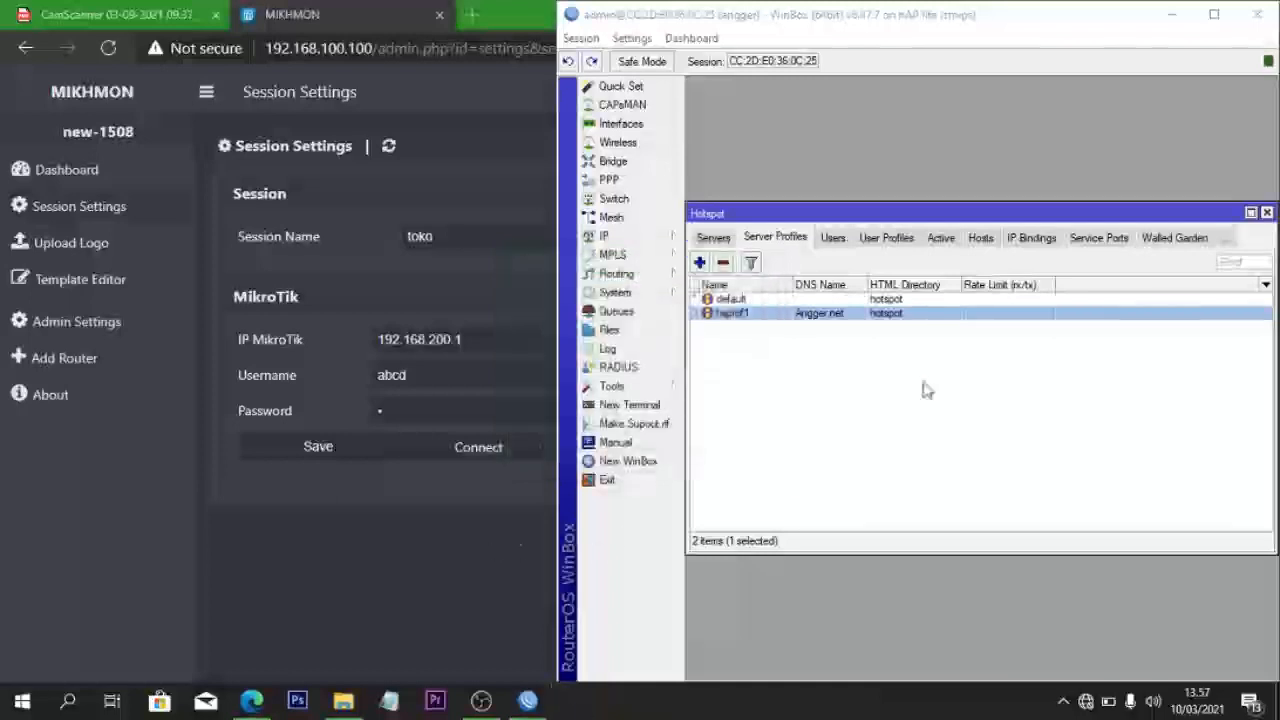
{"action": "left_click", "coordinate": [1172, 14]}
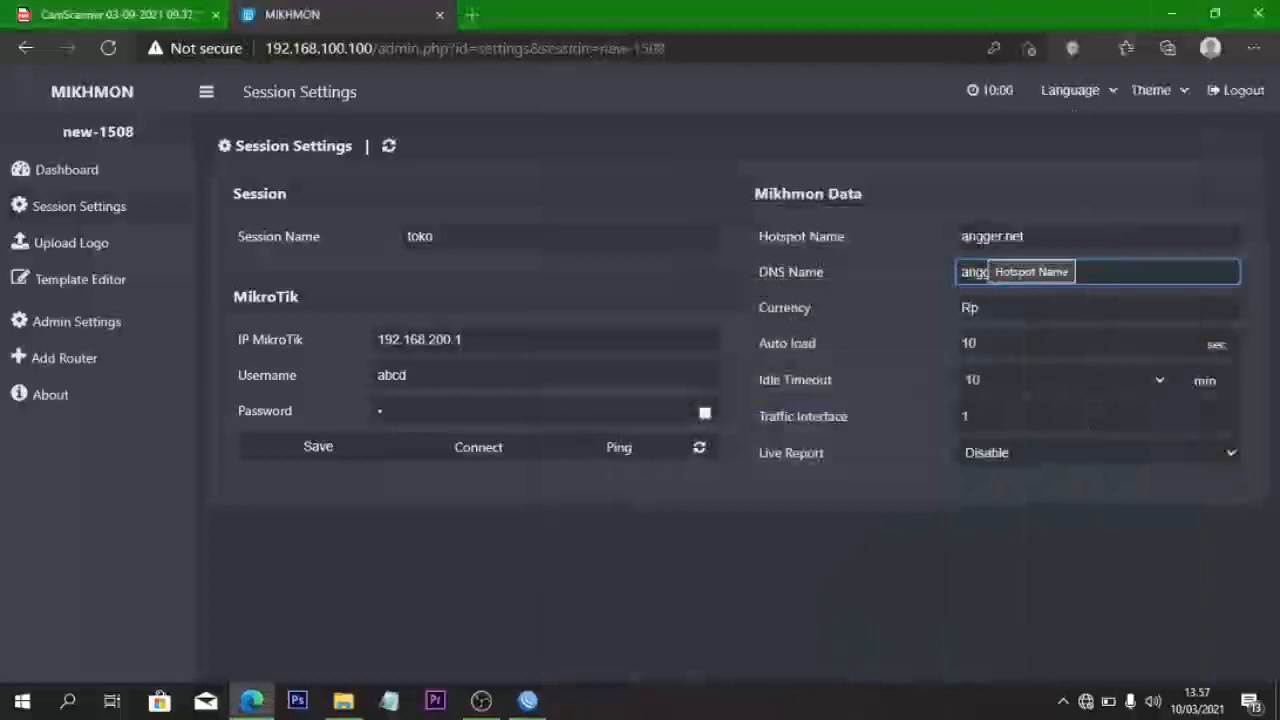
- Capitalise the hotspot name and DNS name to Angger.net
{"action": "left_click", "coordinate": [976, 238]}
{"action": "key", "text": "BackSpace"}
{"action": "type", "text": "A"}
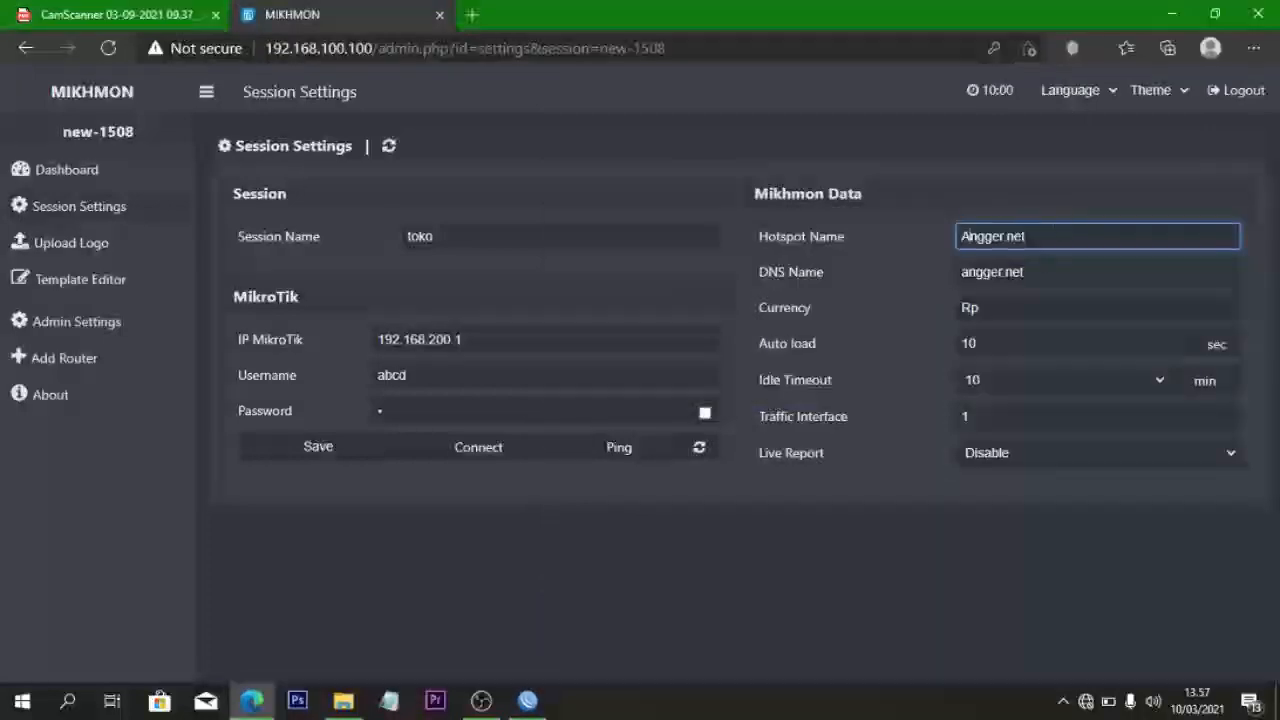
{"action": "left_click", "coordinate": [968, 272]}
{"action": "key", "text": "BackSpace"}
{"action": "type", "text": "A"}
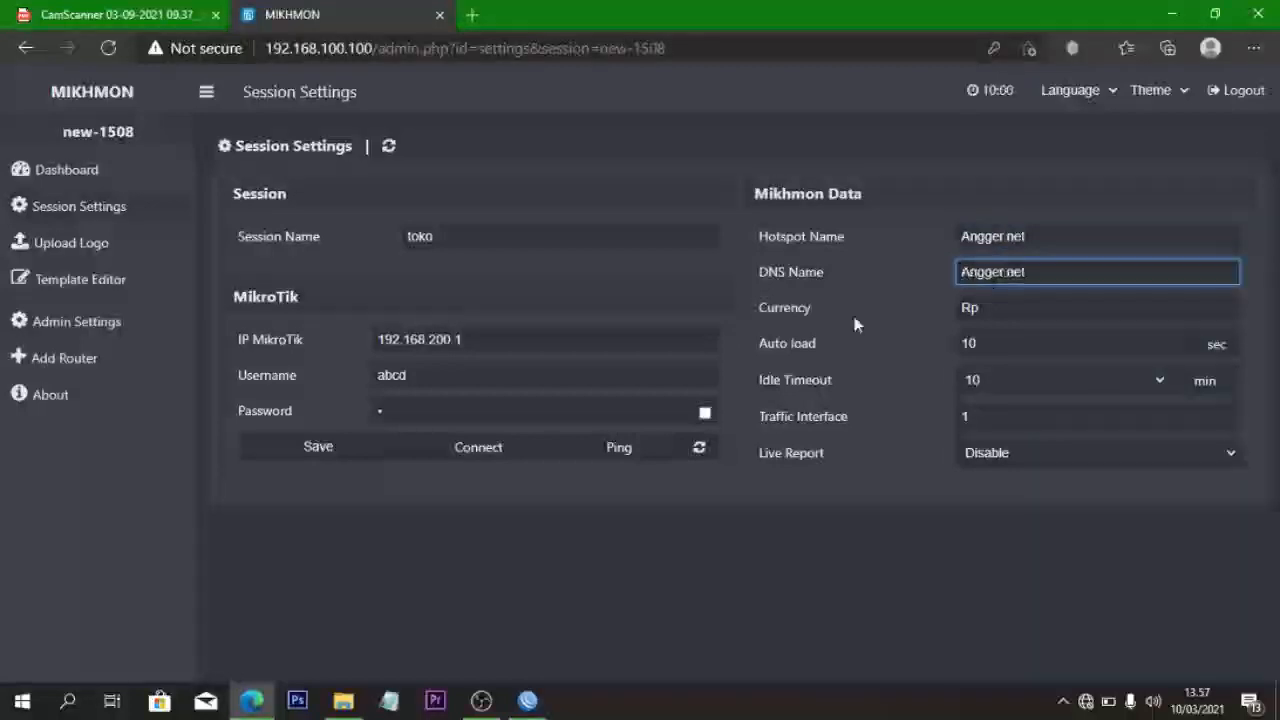
- Enable Live Report, save the toko session, and ping the router
{"action": "left_click", "coordinate": [1014, 453]}
{"action": "left_click", "coordinate": [1015, 498]}
{"action": "left_click", "coordinate": [336, 458]}
{"action": "left_click", "coordinate": [606, 449]}
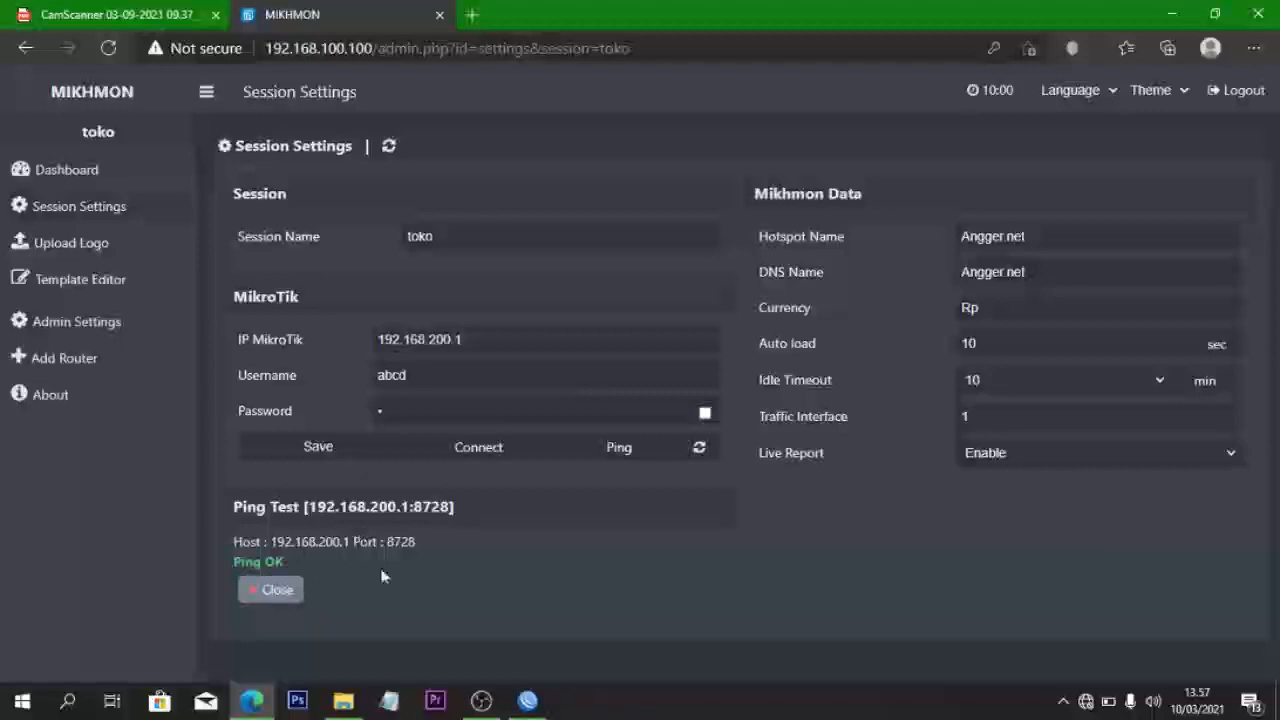
- Connect to the router and open Hotspot > User Profile > Add Profile
{"action": "left_click", "coordinate": [505, 449]}
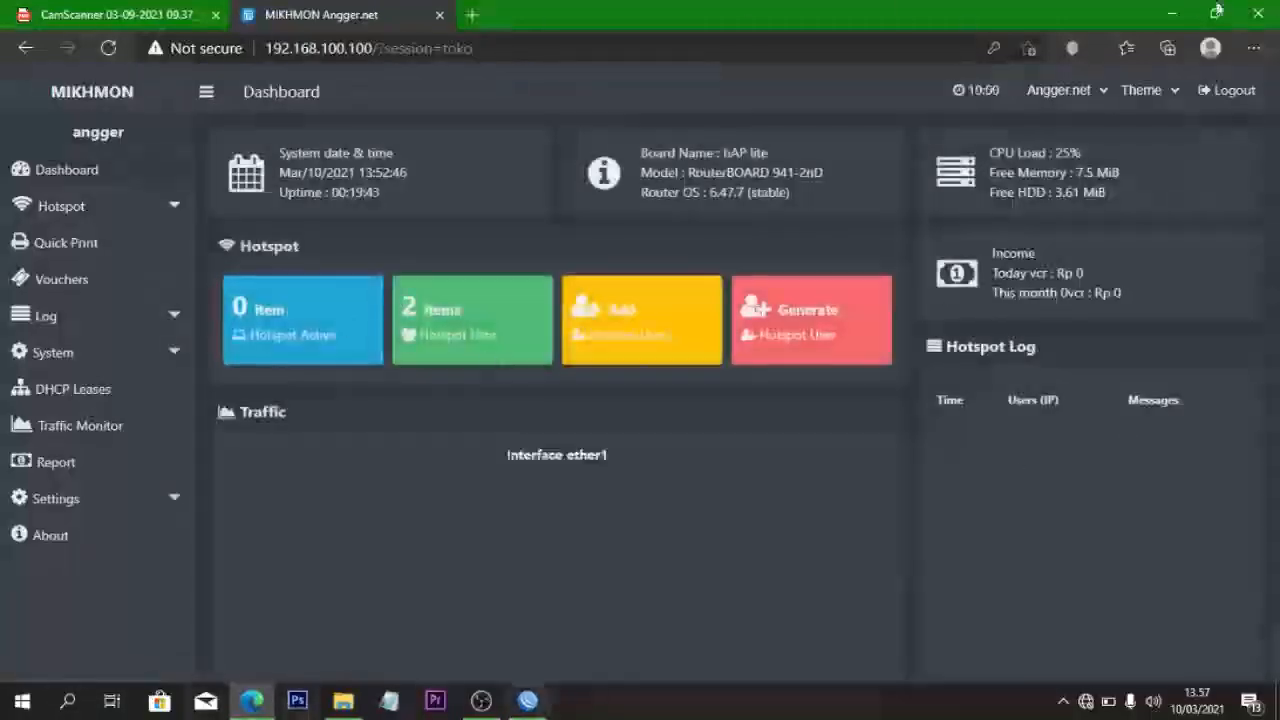
{"action": "left_click", "coordinate": [120, 212]}
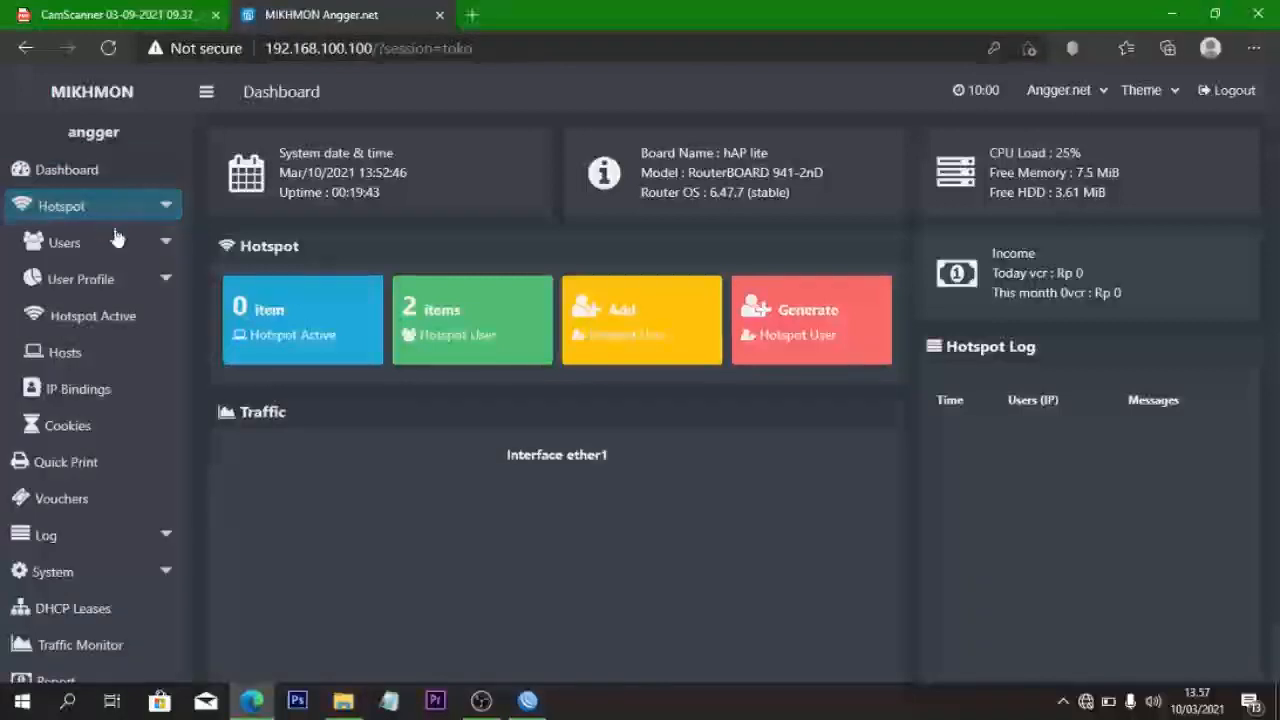
{"action": "left_click", "coordinate": [112, 279]}
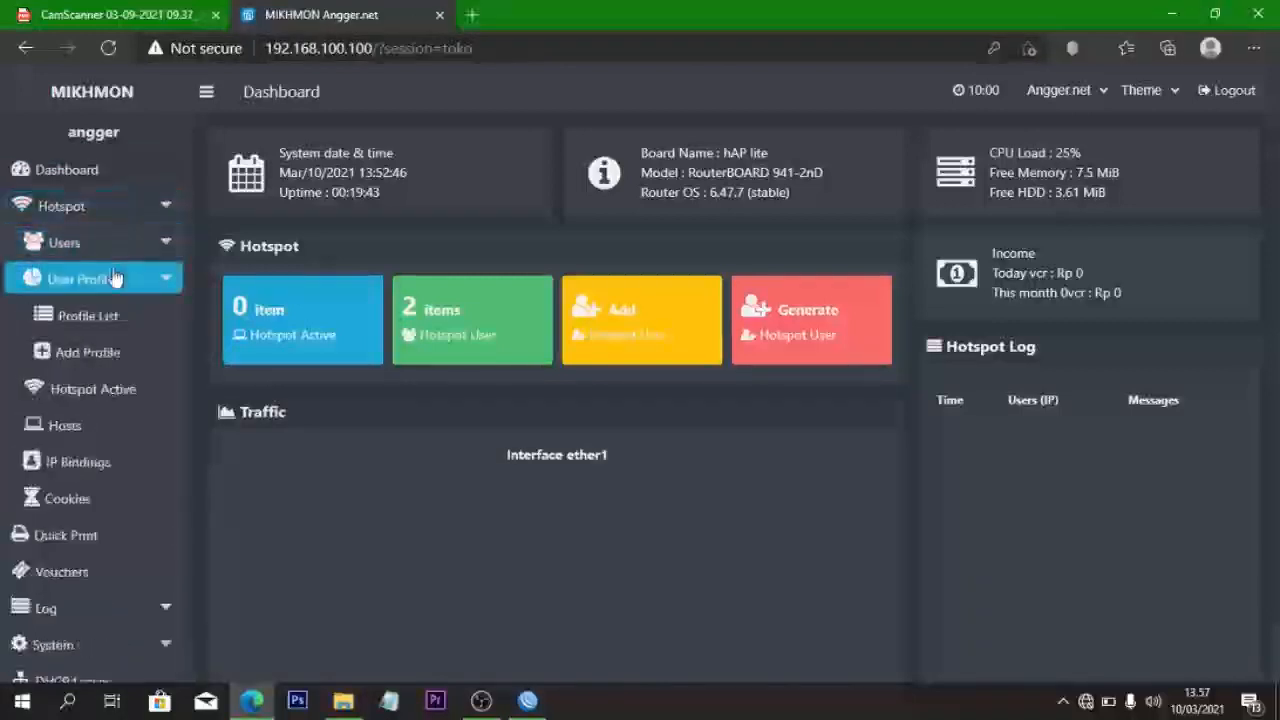
{"action": "left_click", "coordinate": [135, 352]}
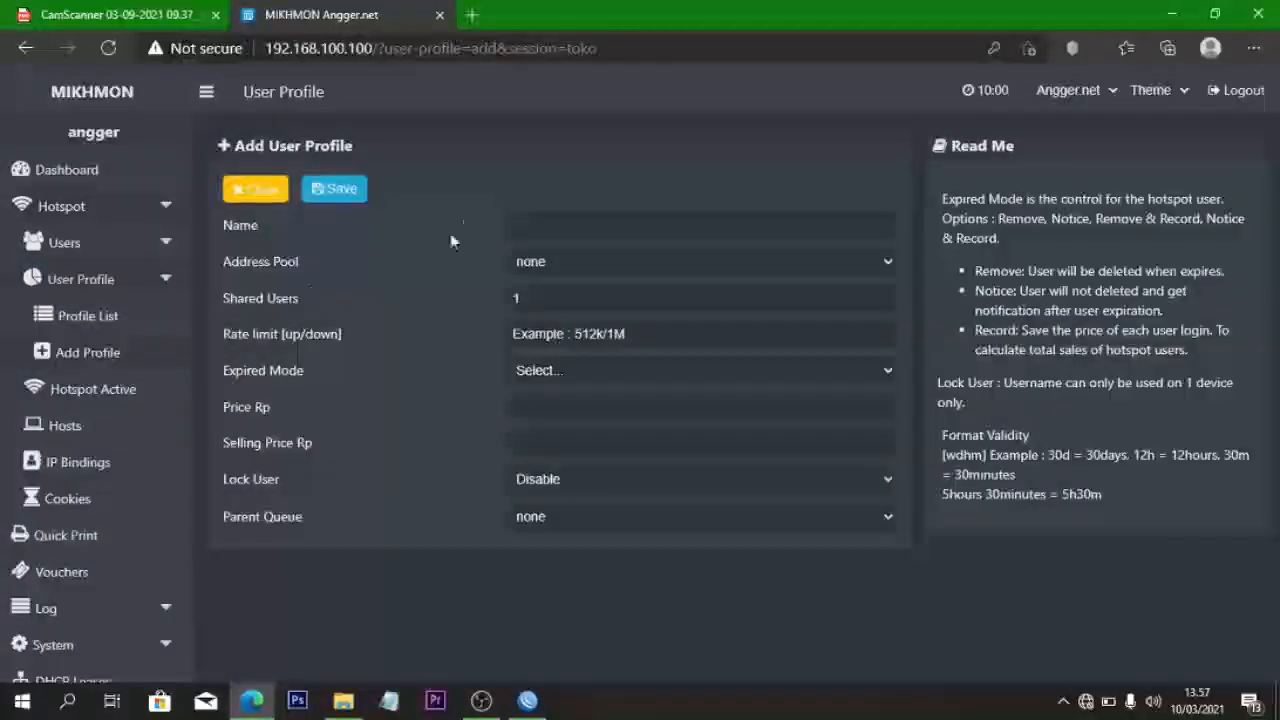
- Name the new profile voucher-123, leaving the address pool as none
{"action": "left_click", "coordinate": [538, 225]}
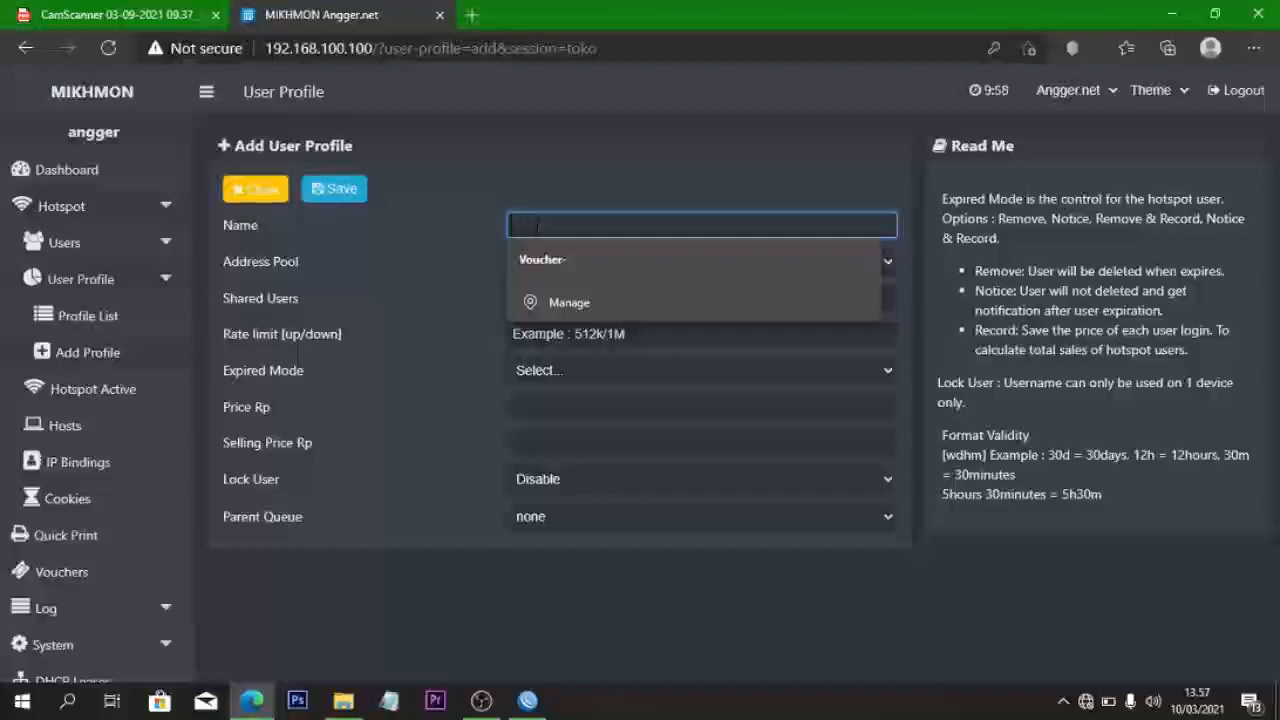
{"action": "type", "text": "vu"}
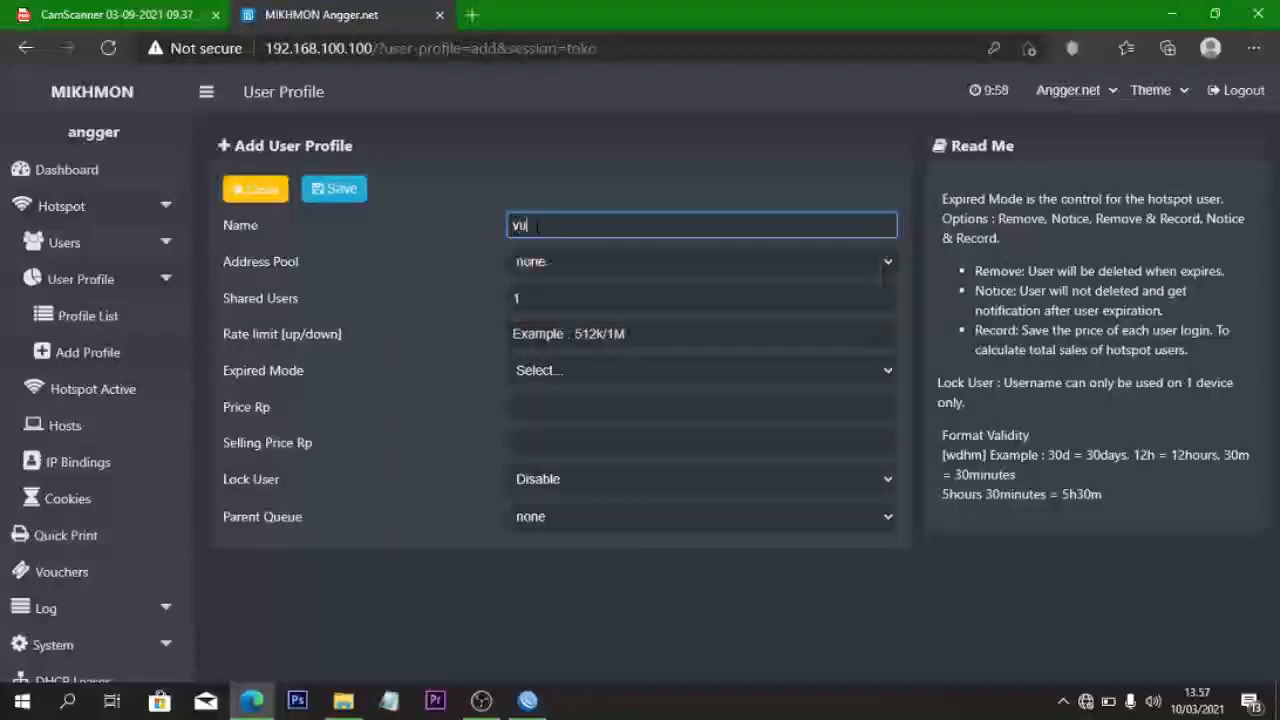
{"action": "key", "text": "BackSpace"}
{"action": "type", "text": "oucher"}
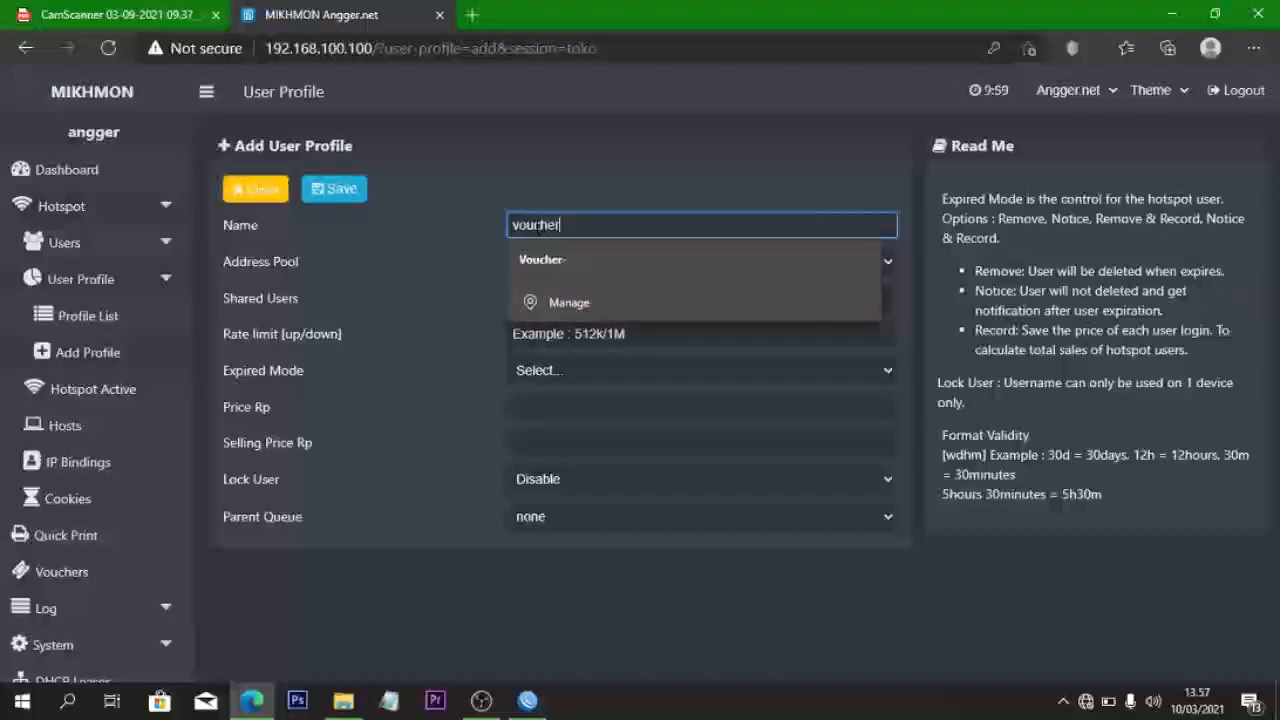
{"action": "type", "text": " 12"}
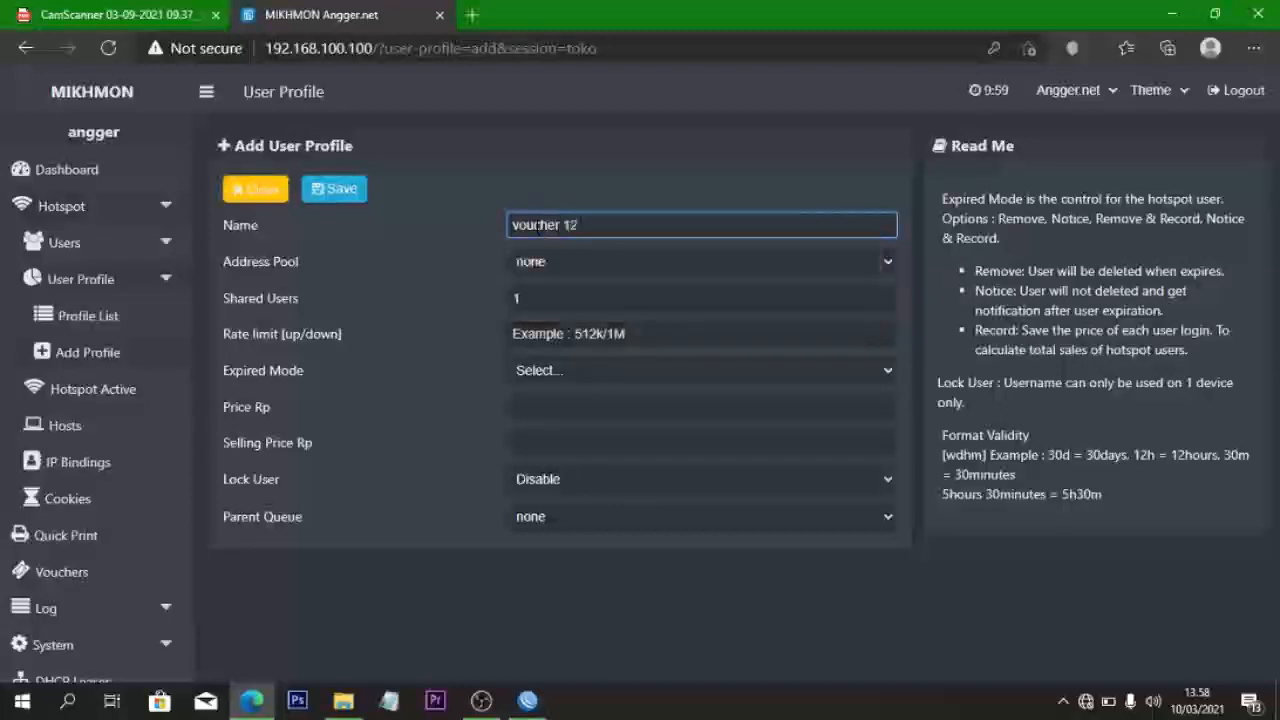
{"action": "key", "text": "BackSpace"}
{"action": "key", "text": "BackSpace"}
{"action": "key", "text": "BackSpace"}
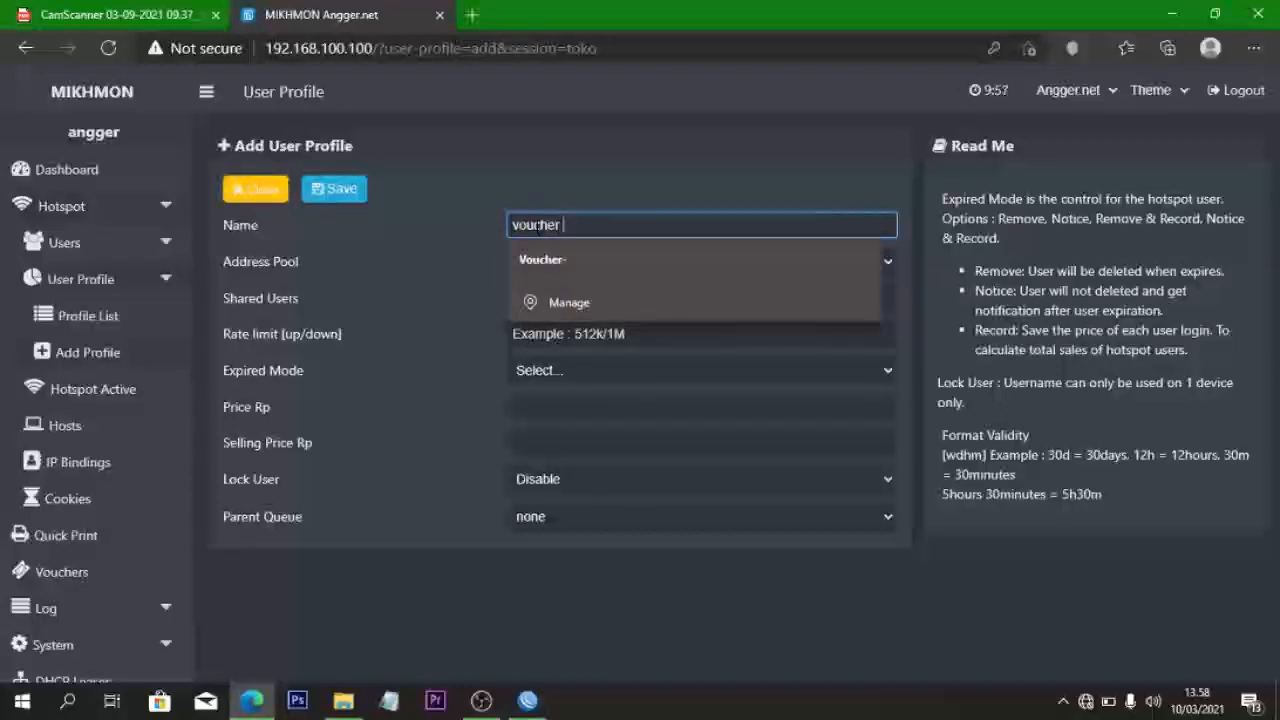
{"action": "type", "text": "123"}
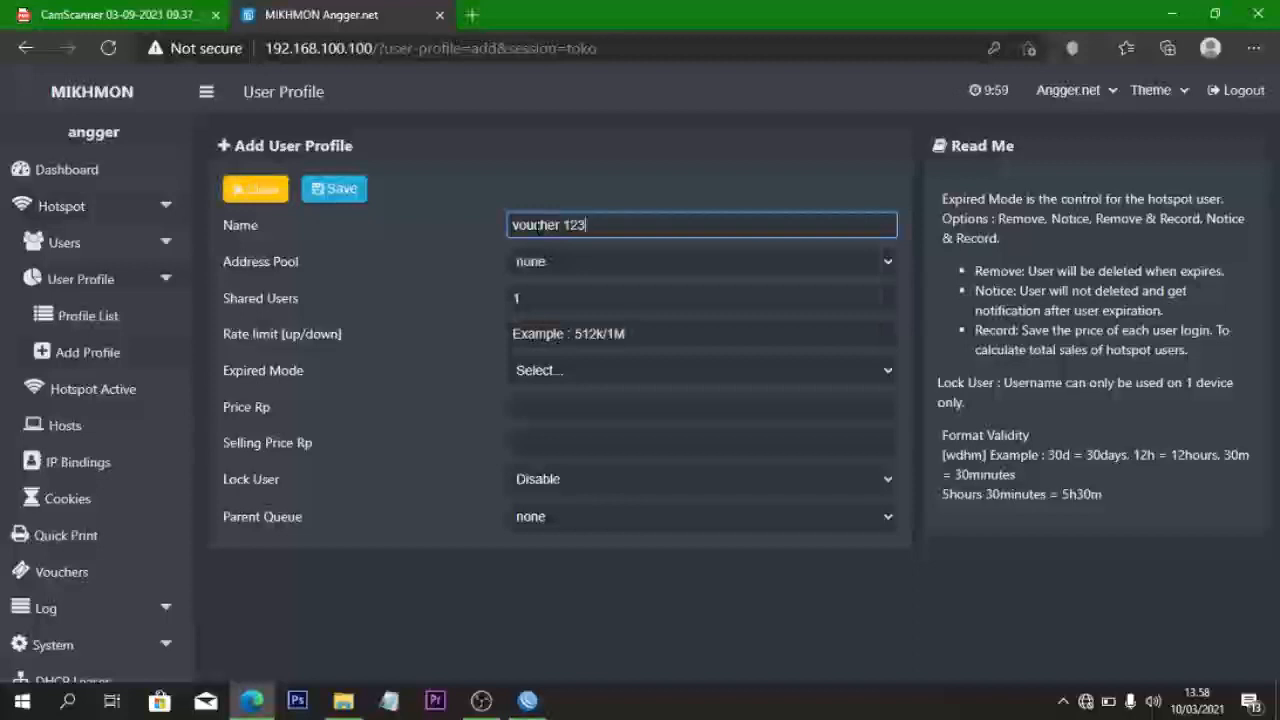
{"action": "left_click", "coordinate": [585, 261]}
{"action": "left_click", "coordinate": [582, 256]}
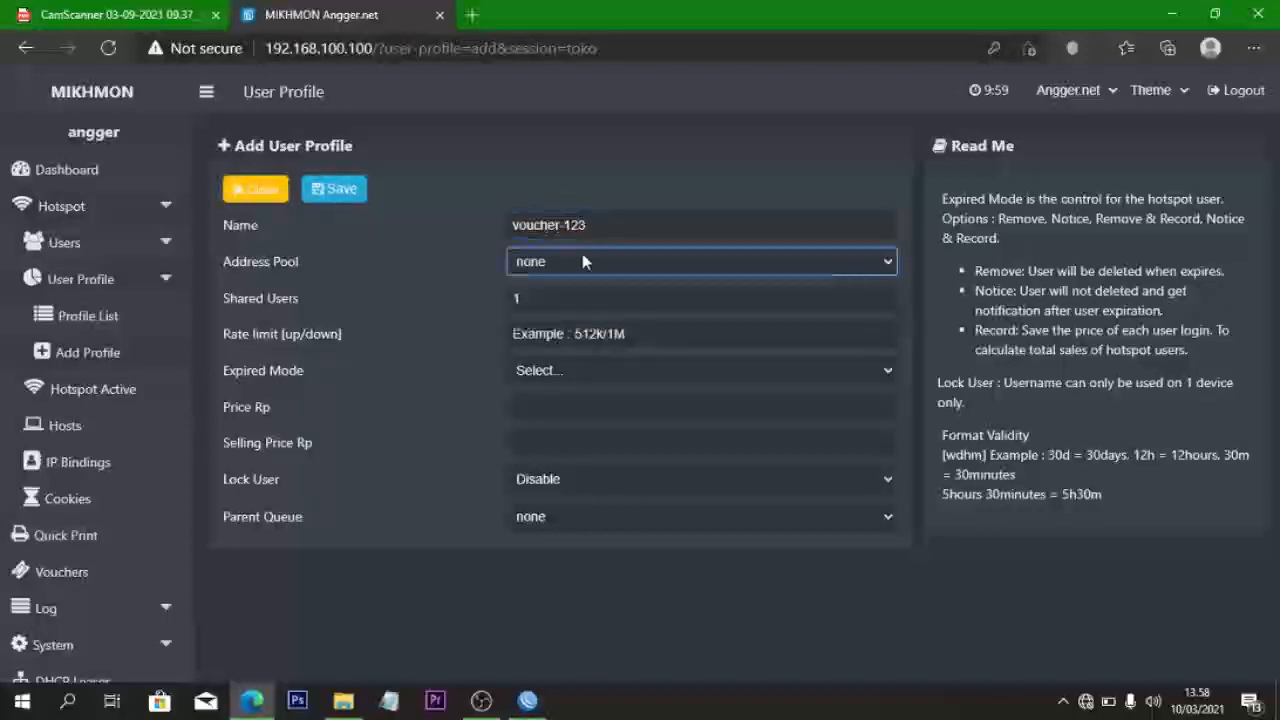
- Set rate limit 1m/1m and expired mode None, then save the profile
{"action": "left_click", "coordinate": [603, 334]}
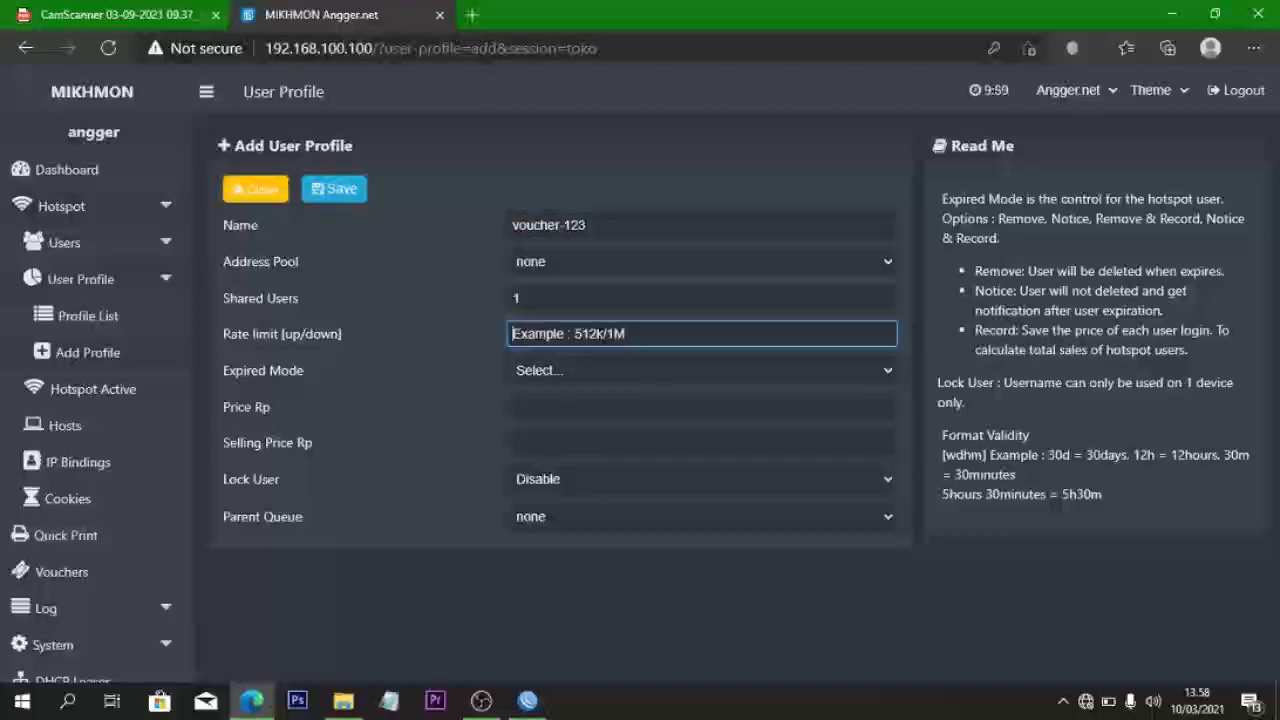
{"action": "type", "text": "1m"}
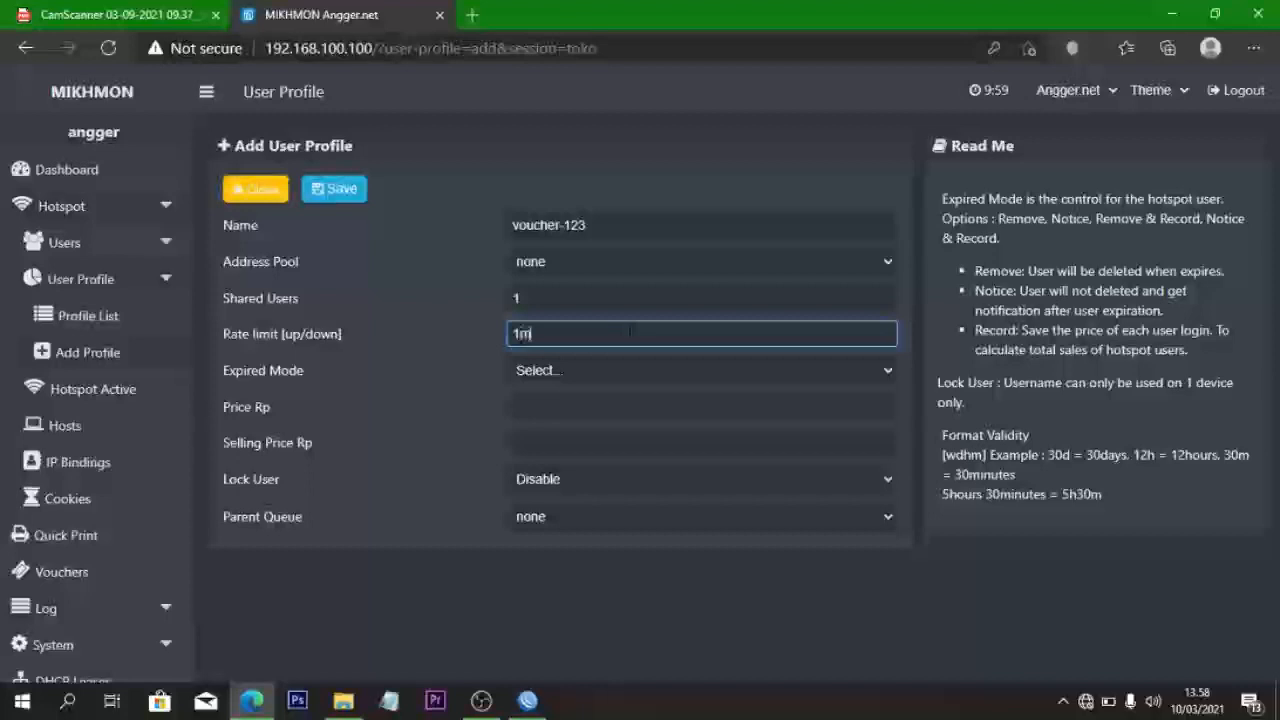
{"action": "type", "text": "/1m"}
{"action": "left_click", "coordinate": [603, 380]}
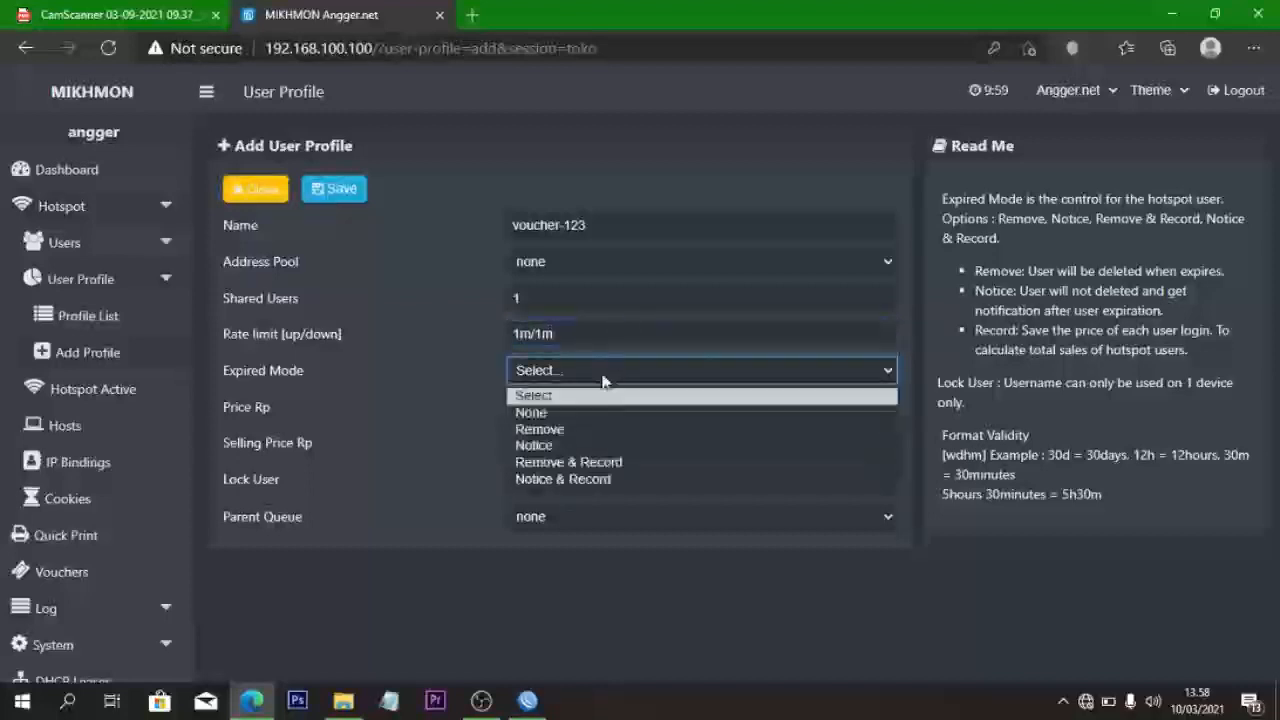
{"action": "left_click", "coordinate": [571, 409]}
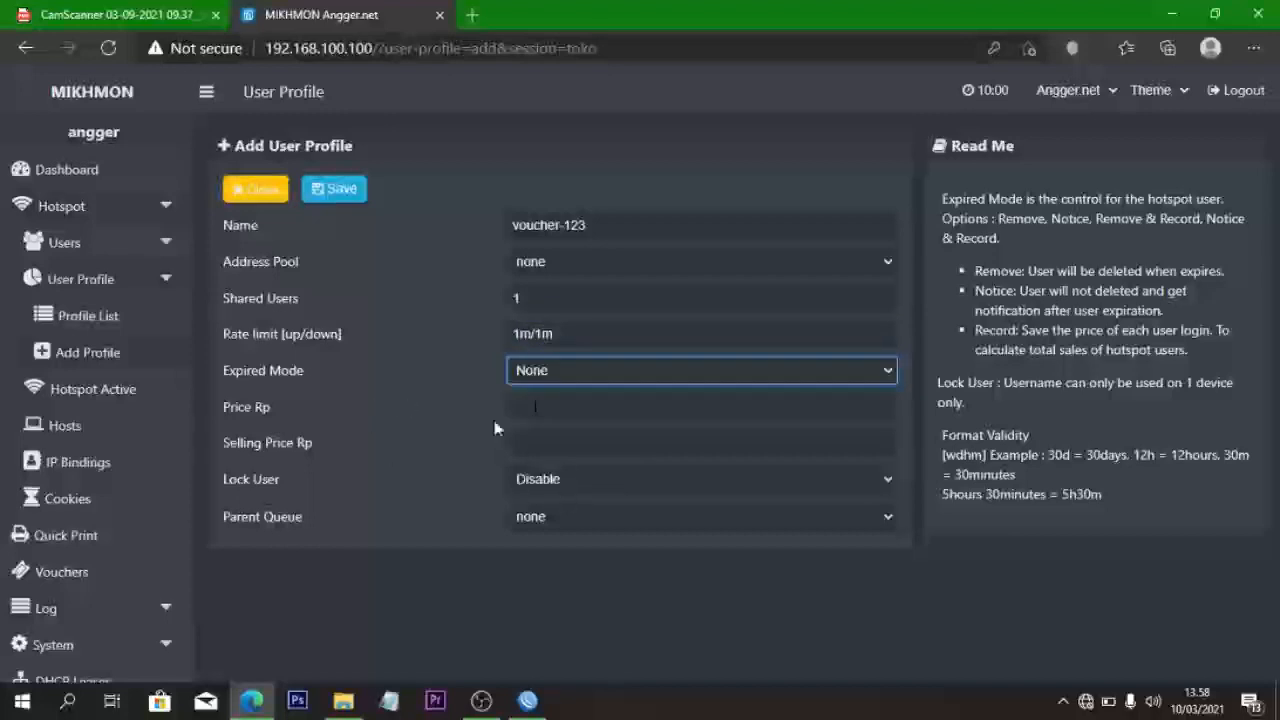
{"action": "left_click", "coordinate": [320, 198]}
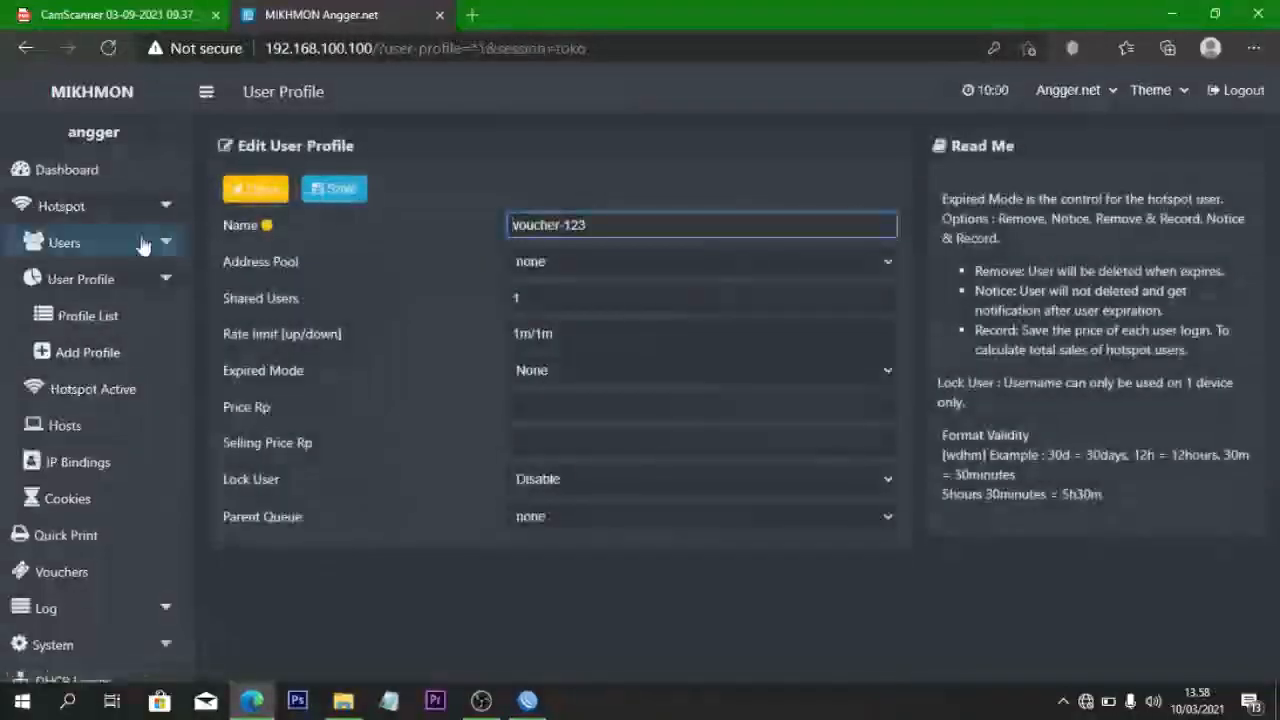
- Open the Hotspot Users Generate page and enter quantity 20
{"action": "left_click", "coordinate": [61, 266]}
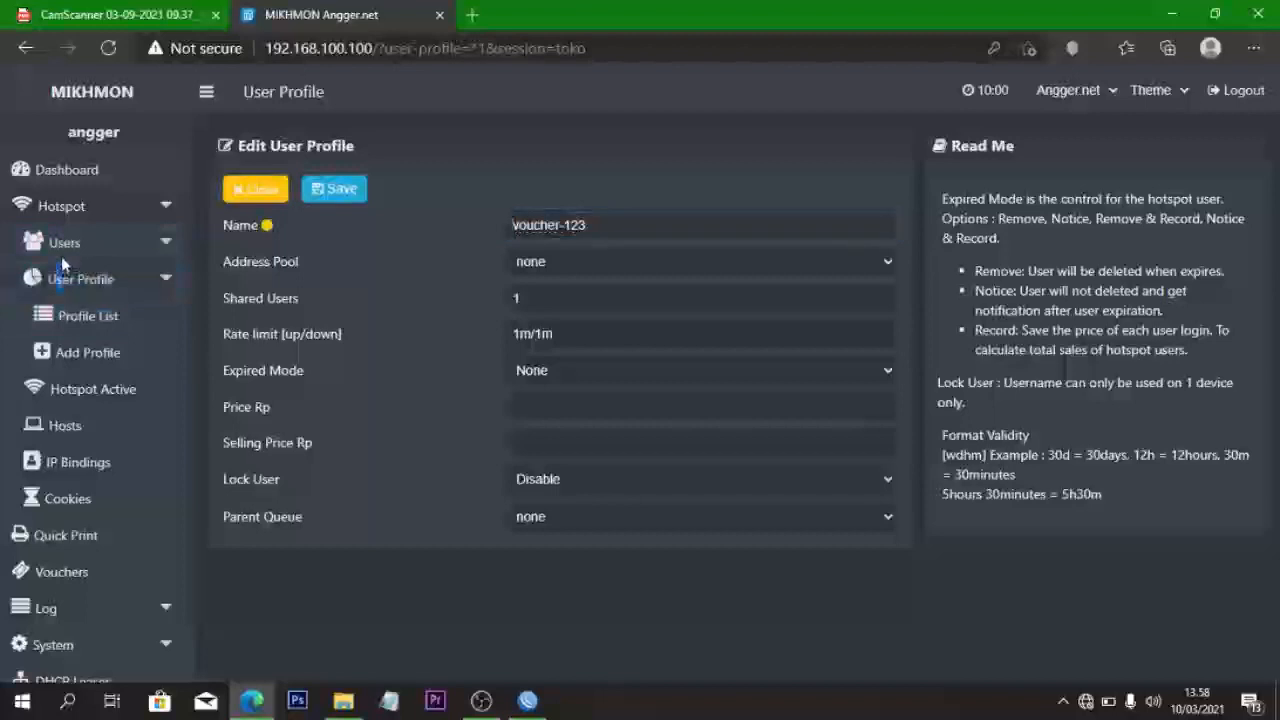
{"action": "left_click", "coordinate": [64, 248]}
{"action": "left_click", "coordinate": [121, 346]}
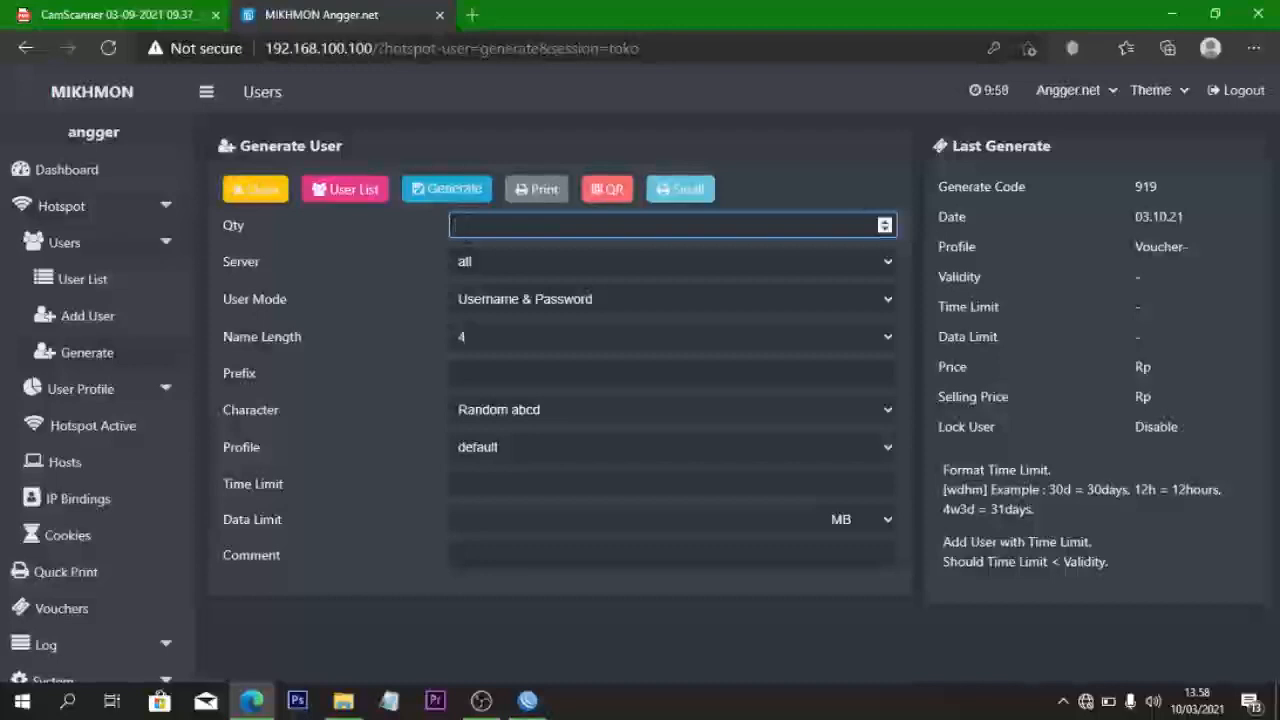
{"action": "type", "text": "20"}
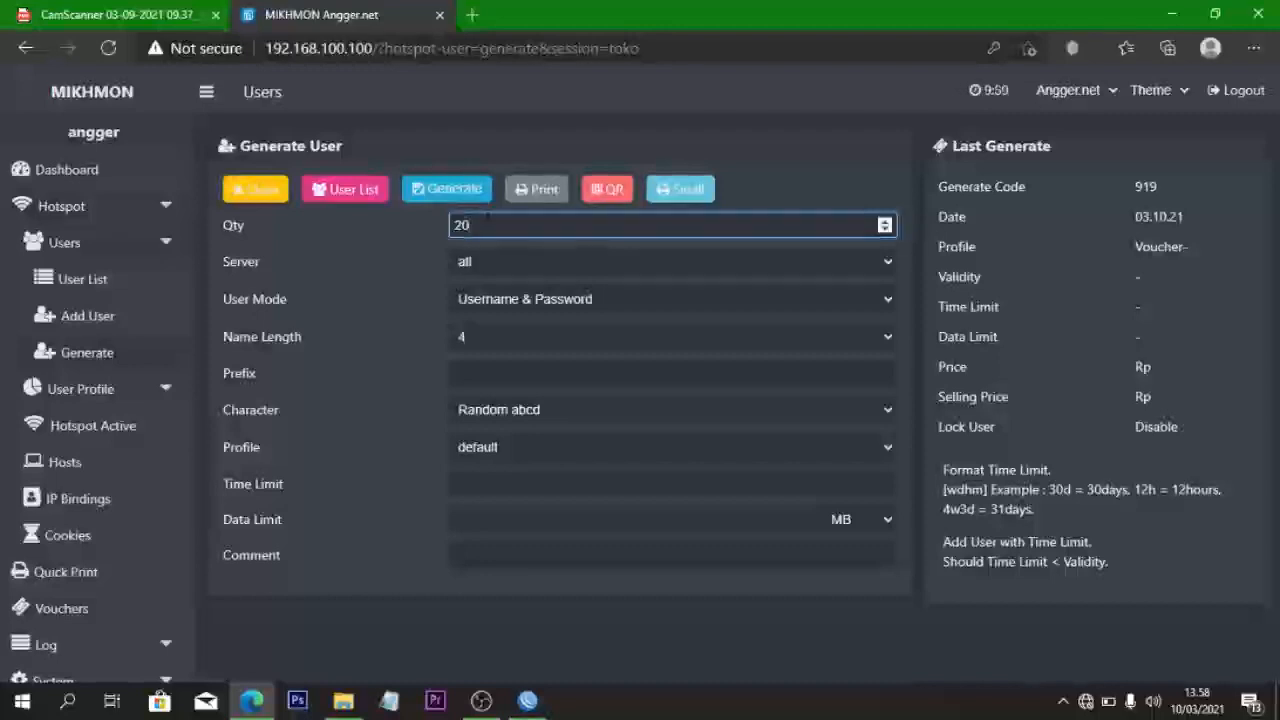
- Keep all servers and separate username/password, with 6-character random lowercase names and no prefix
{"action": "left_click", "coordinate": [584, 256]}
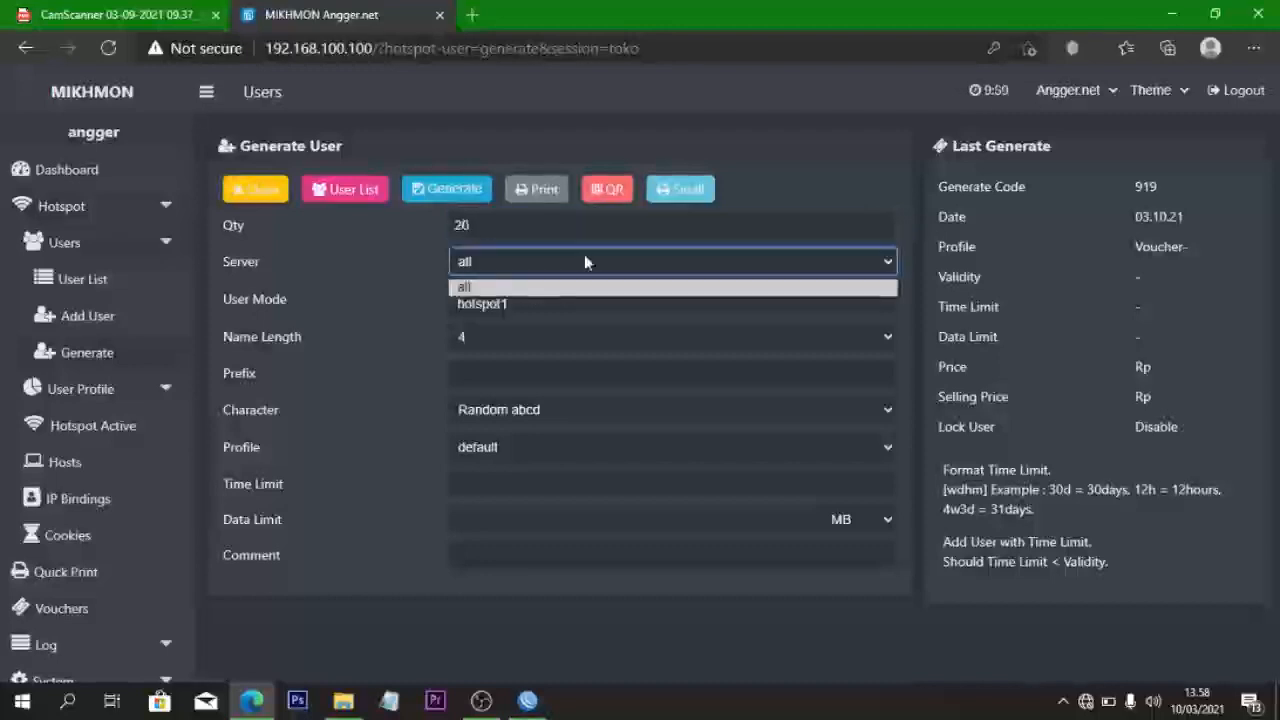
{"action": "left_click", "coordinate": [584, 254]}
{"action": "left_click", "coordinate": [557, 306]}
{"action": "left_click", "coordinate": [560, 298]}
{"action": "left_click", "coordinate": [511, 337]}
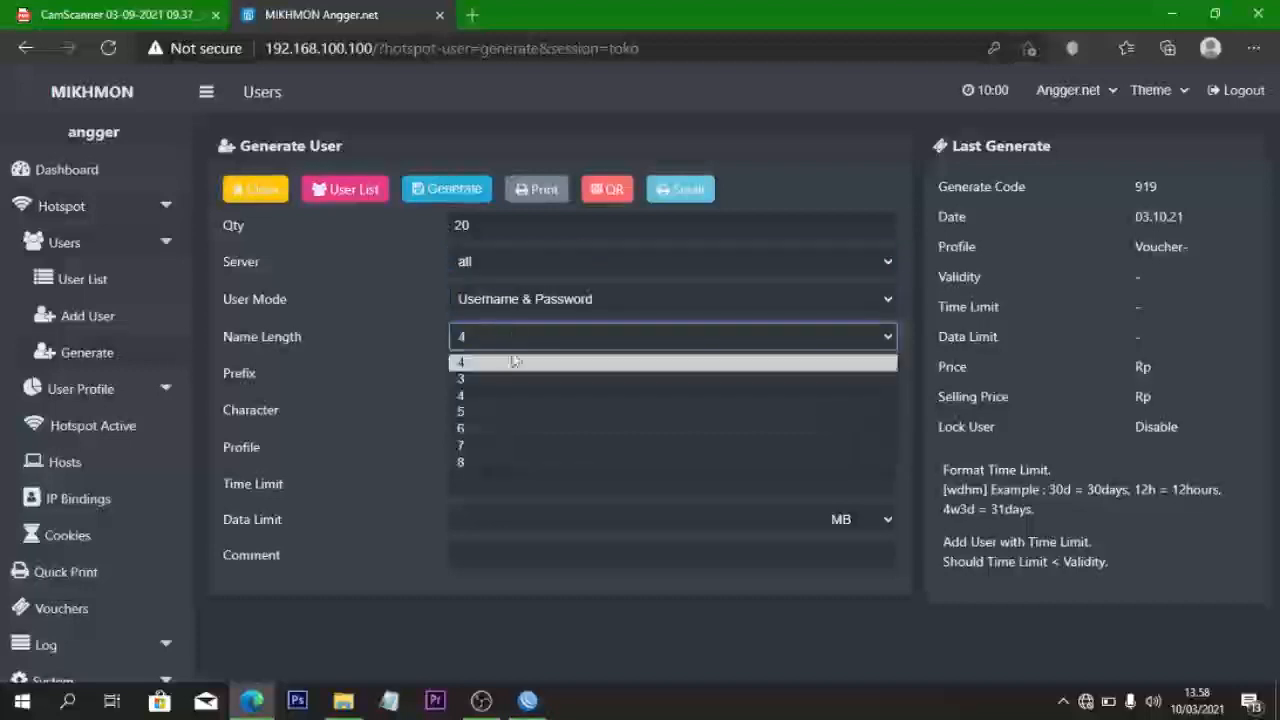
{"action": "left_click", "coordinate": [506, 428]}
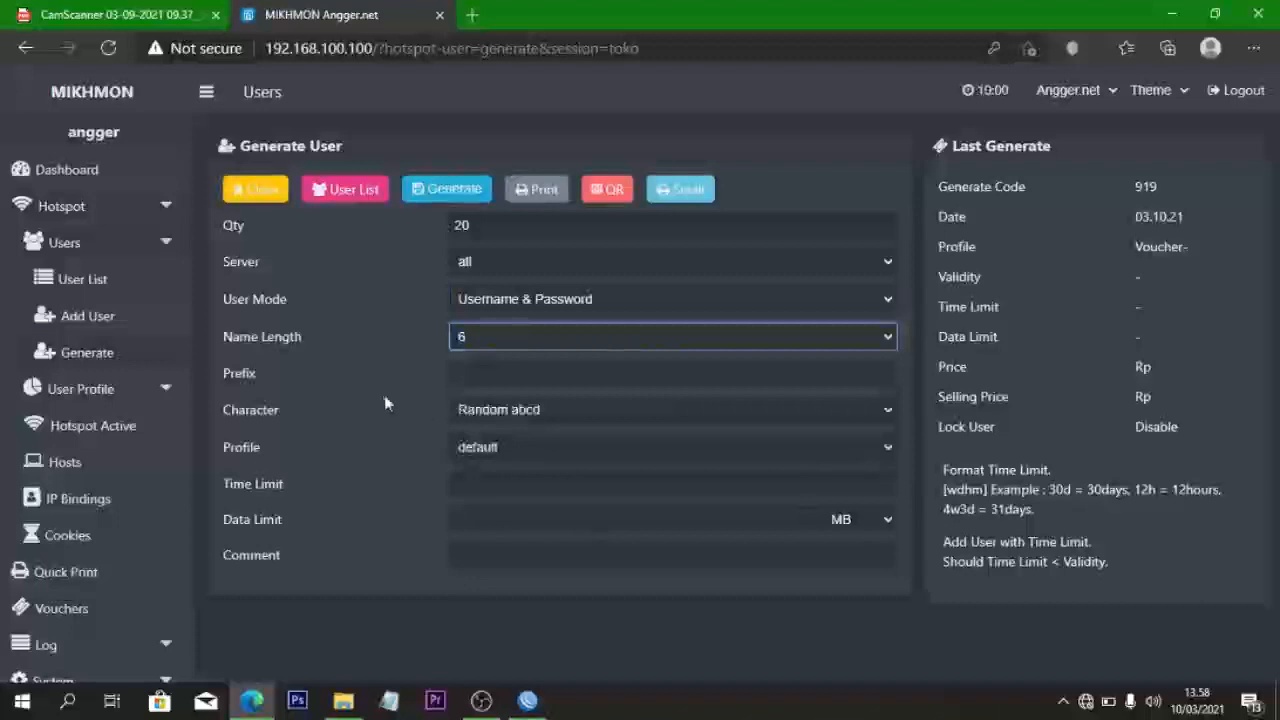
{"action": "left_click", "coordinate": [466, 376]}
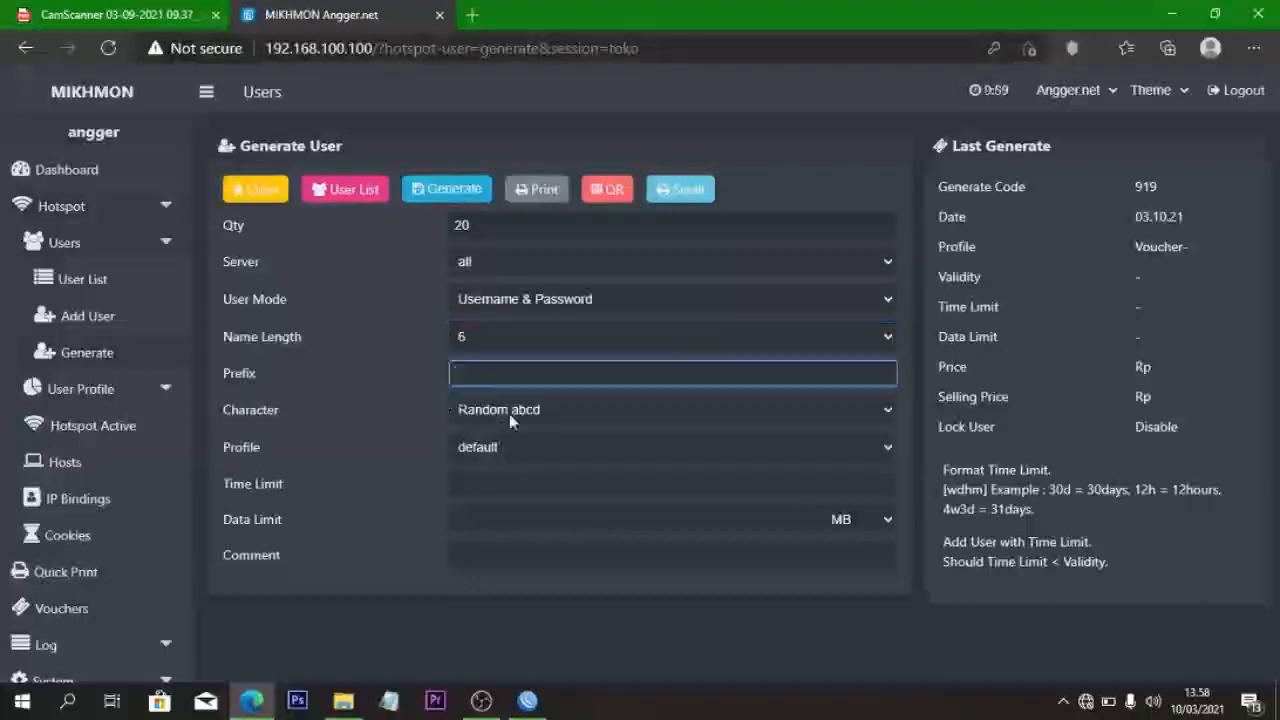
{"action": "left_click", "coordinate": [509, 413]}
{"action": "left_click", "coordinate": [509, 432]}
- Assign the voucher-123 profile and generate the 20 users
{"action": "left_click", "coordinate": [509, 440]}
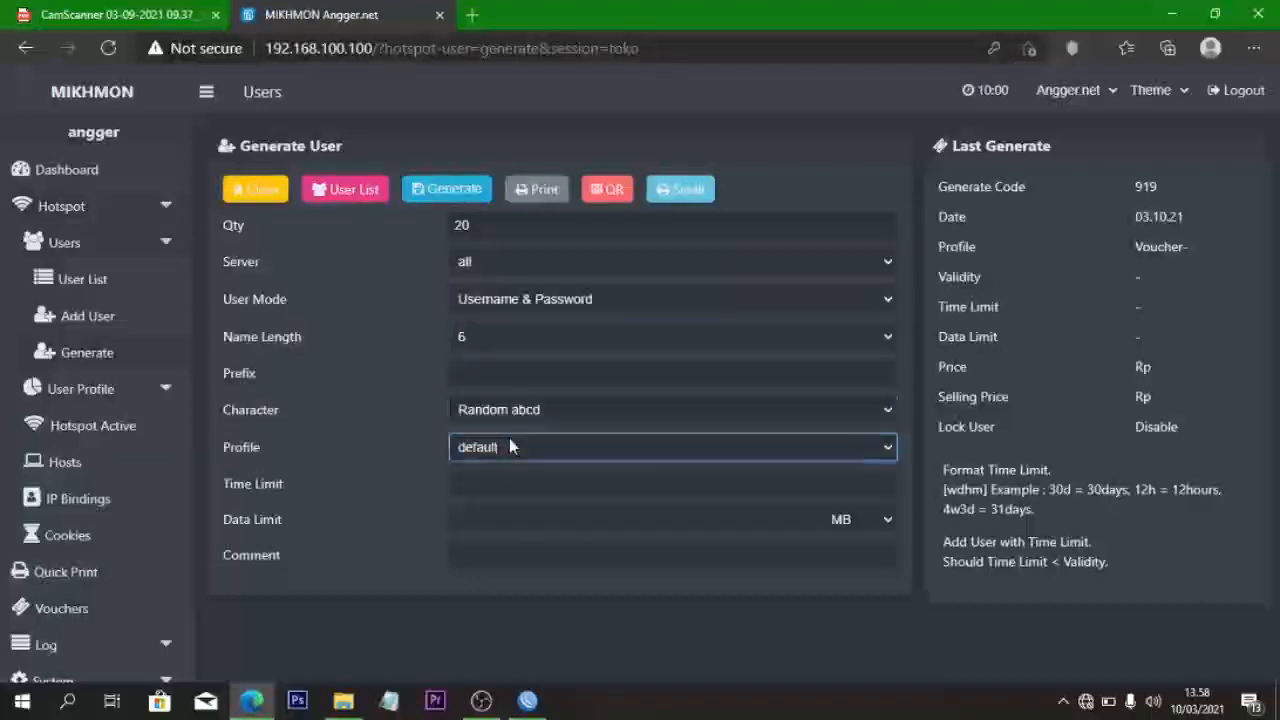
{"action": "left_click", "coordinate": [528, 489]}
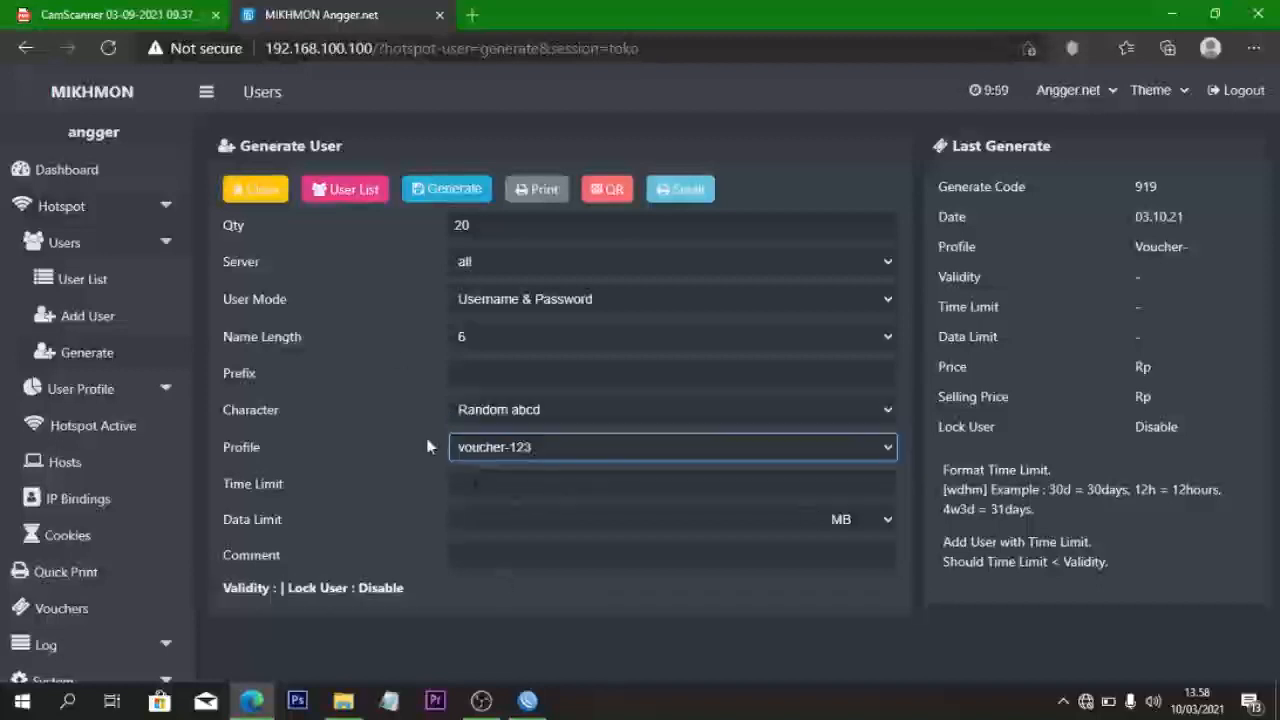
{"action": "left_click", "coordinate": [427, 200]}
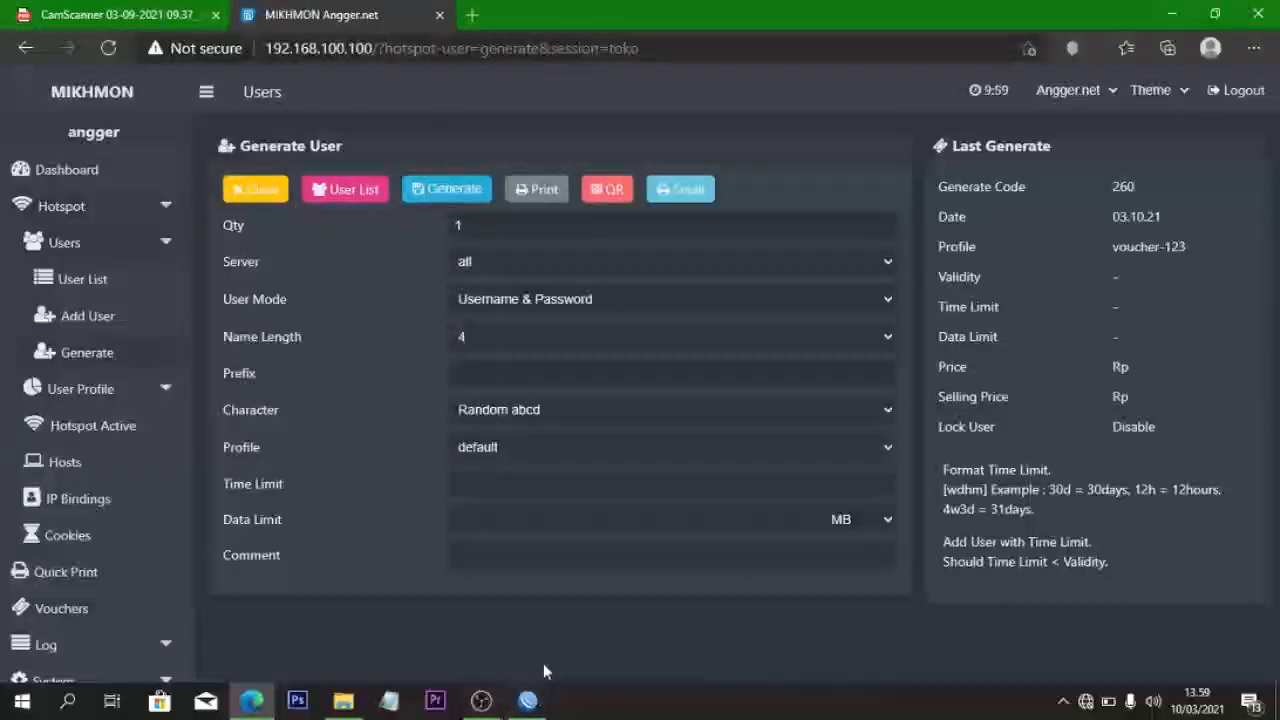
{"action": "left_click", "coordinate": [536, 702]}
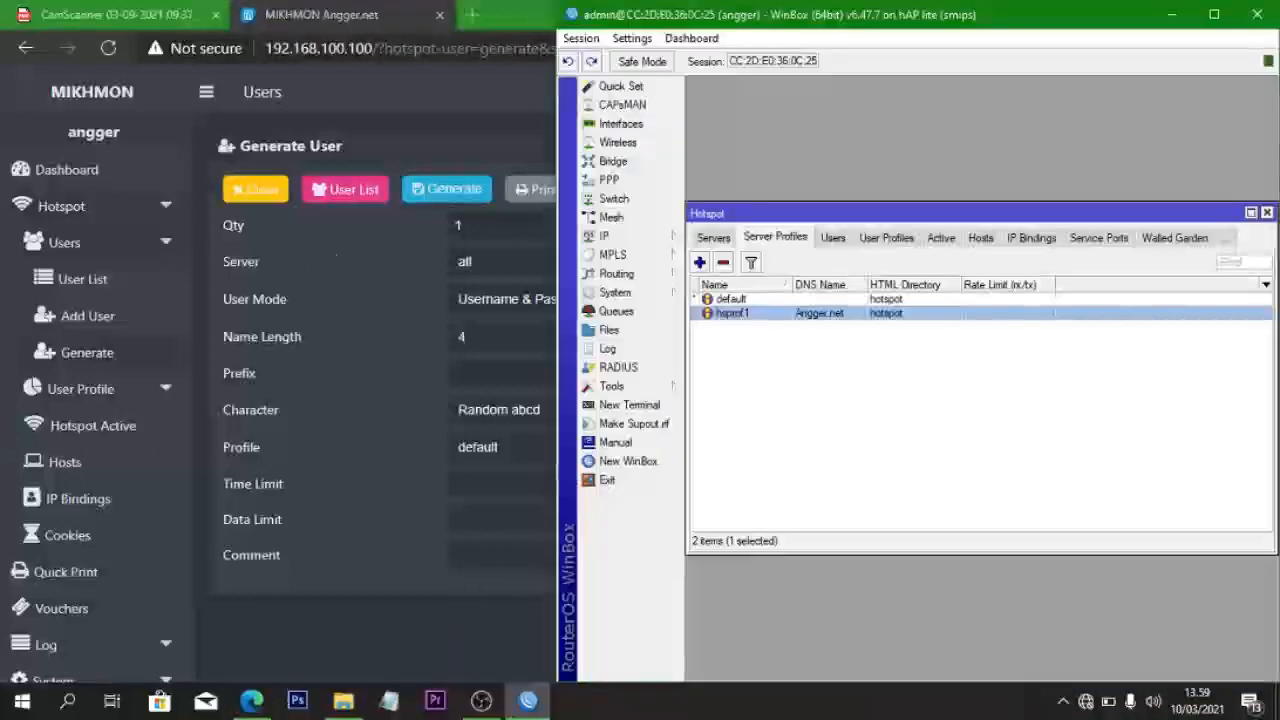
- Place the scanned exam sheet beside the WinBox router window
{"action": "left_click", "coordinate": [380, 136]}
{"action": "left_click", "coordinate": [1171, 14]}
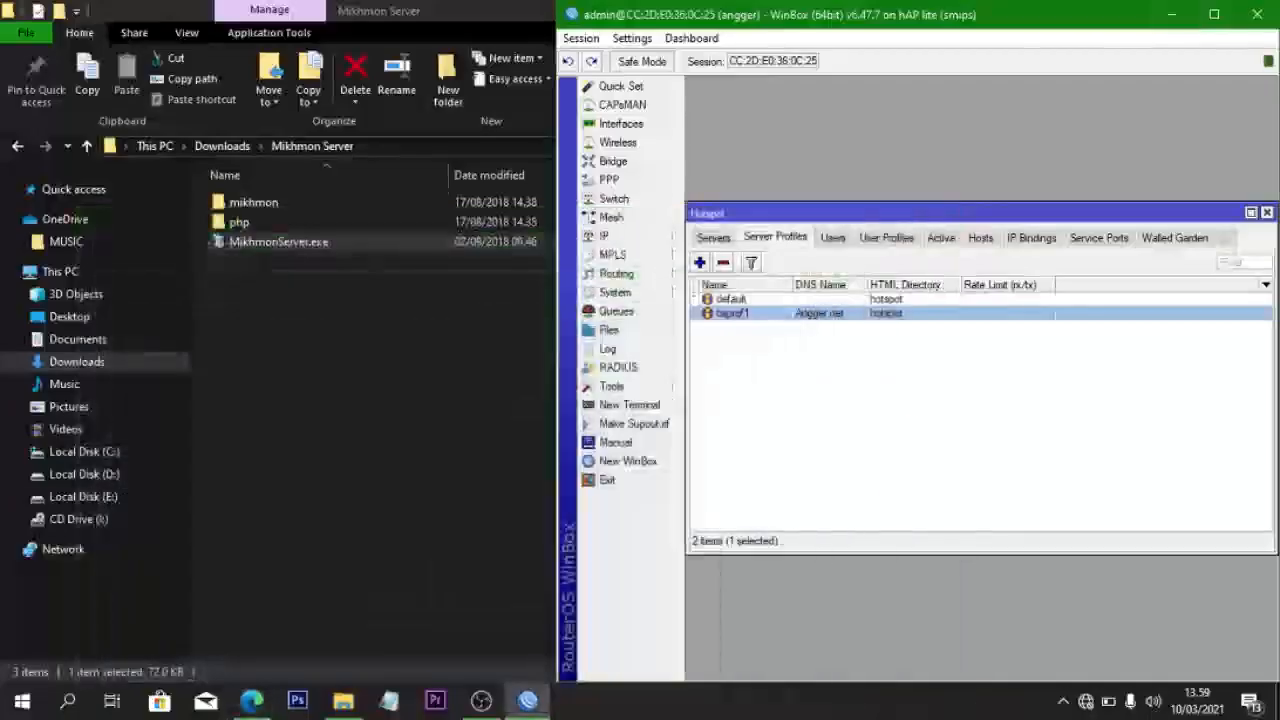
{"action": "left_click", "coordinate": [463, 391]}
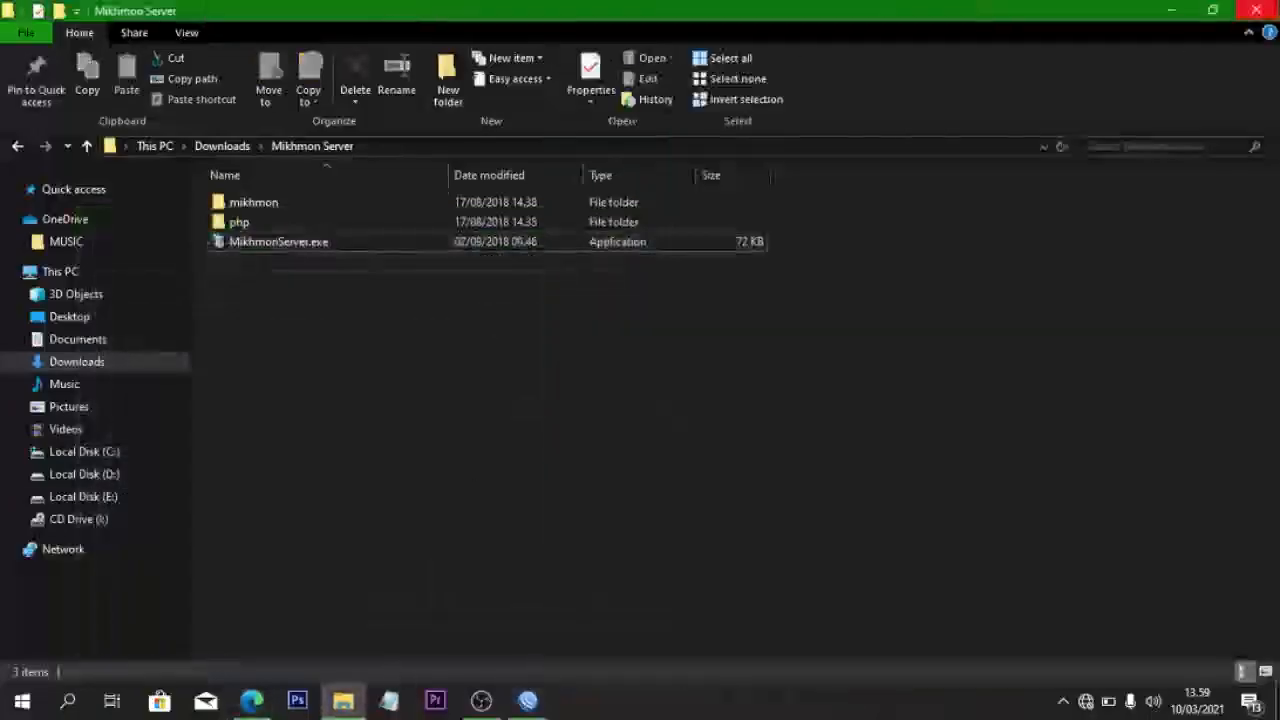
{"action": "left_click", "coordinate": [1171, 11]}
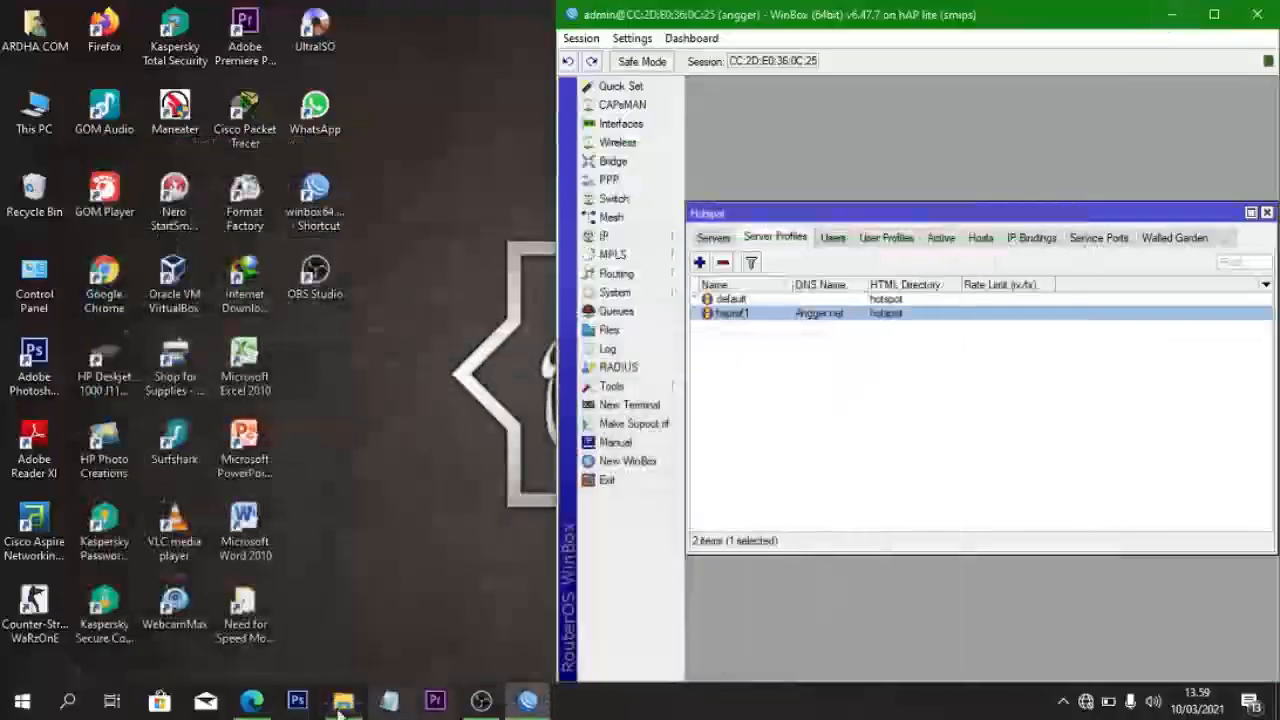
{"action": "left_click", "coordinate": [262, 703]}
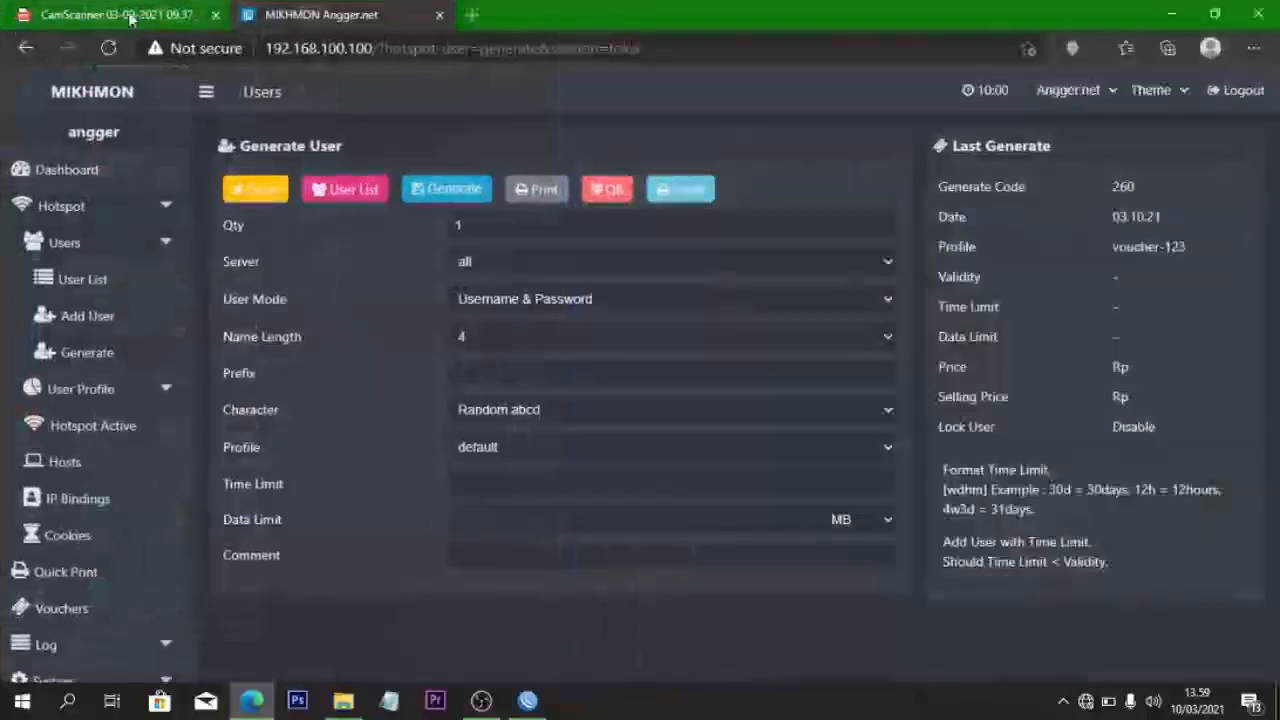
{"action": "left_click", "coordinate": [130, 15]}
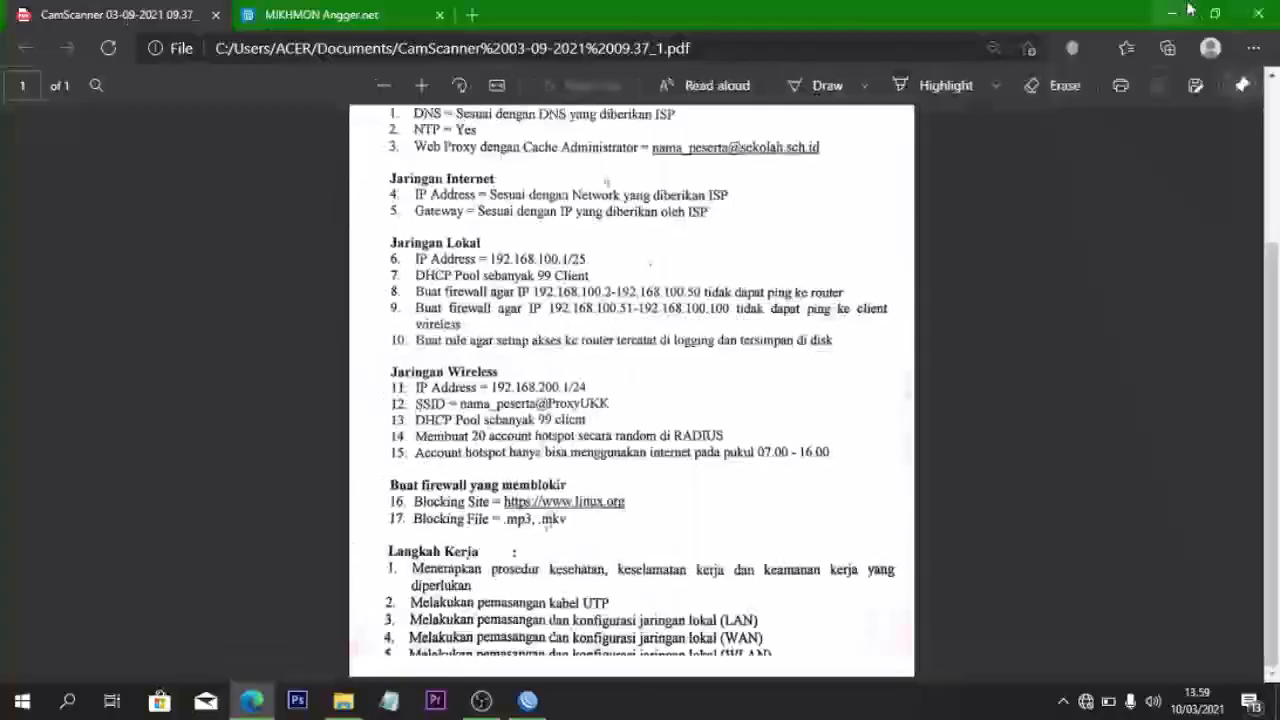
{"action": "left_click", "coordinate": [1210, 12]}
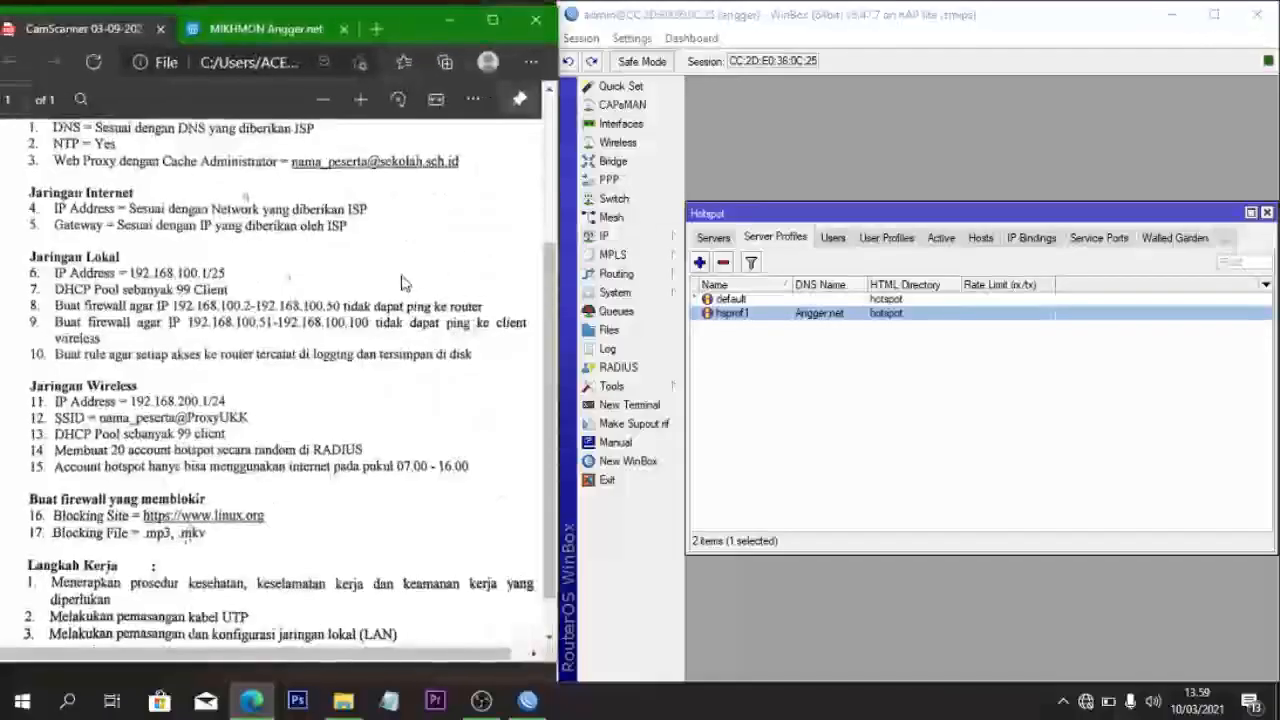
{"action": "scroll", "coordinate": [403, 280], "scroll_direction": "down", "scroll_amount": 1}
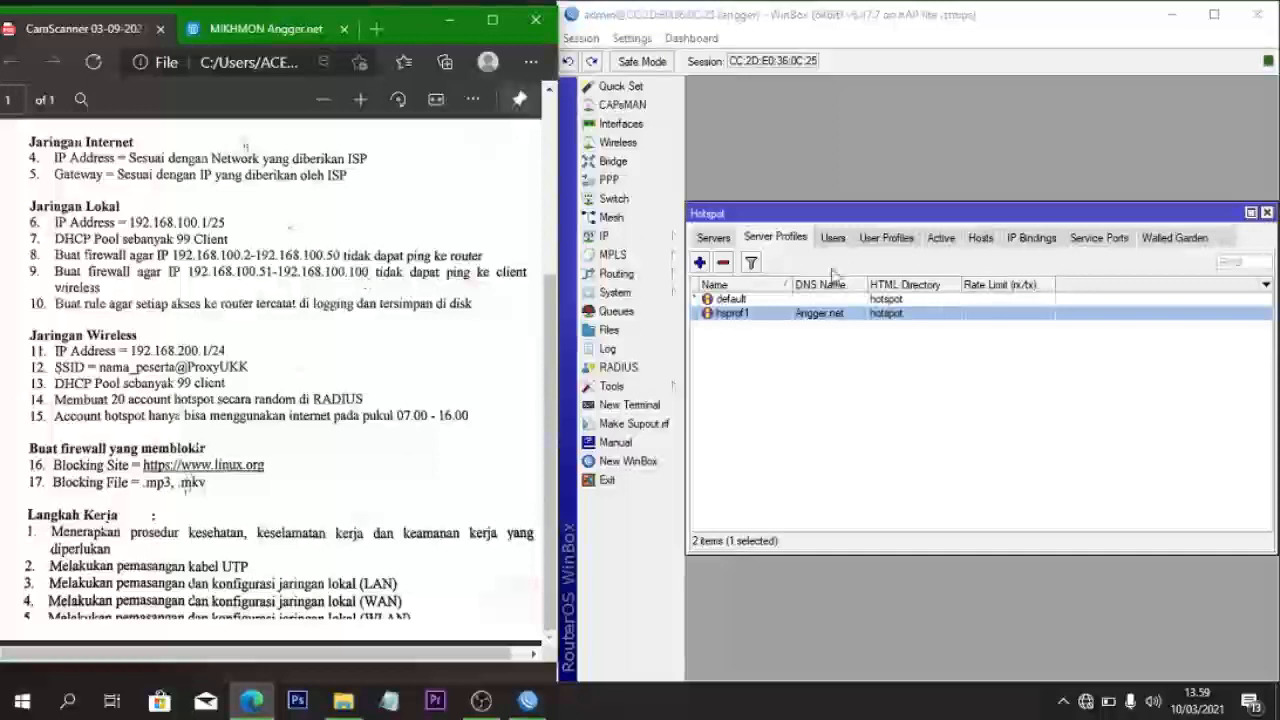
- Review hotspot user profiles and IP bindings, selecting the voucher-123 profile
{"action": "left_click", "coordinate": [880, 242]}
{"action": "left_click", "coordinate": [897, 240]}
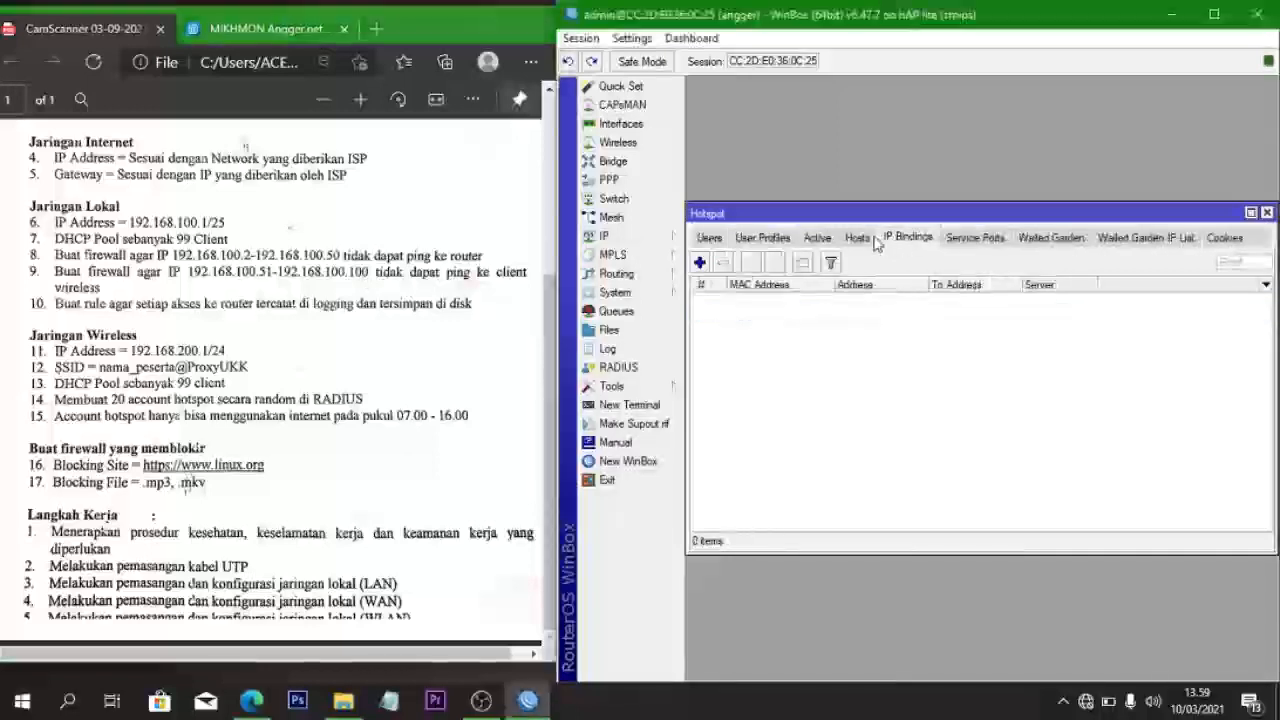
{"action": "left_click", "coordinate": [750, 240]}
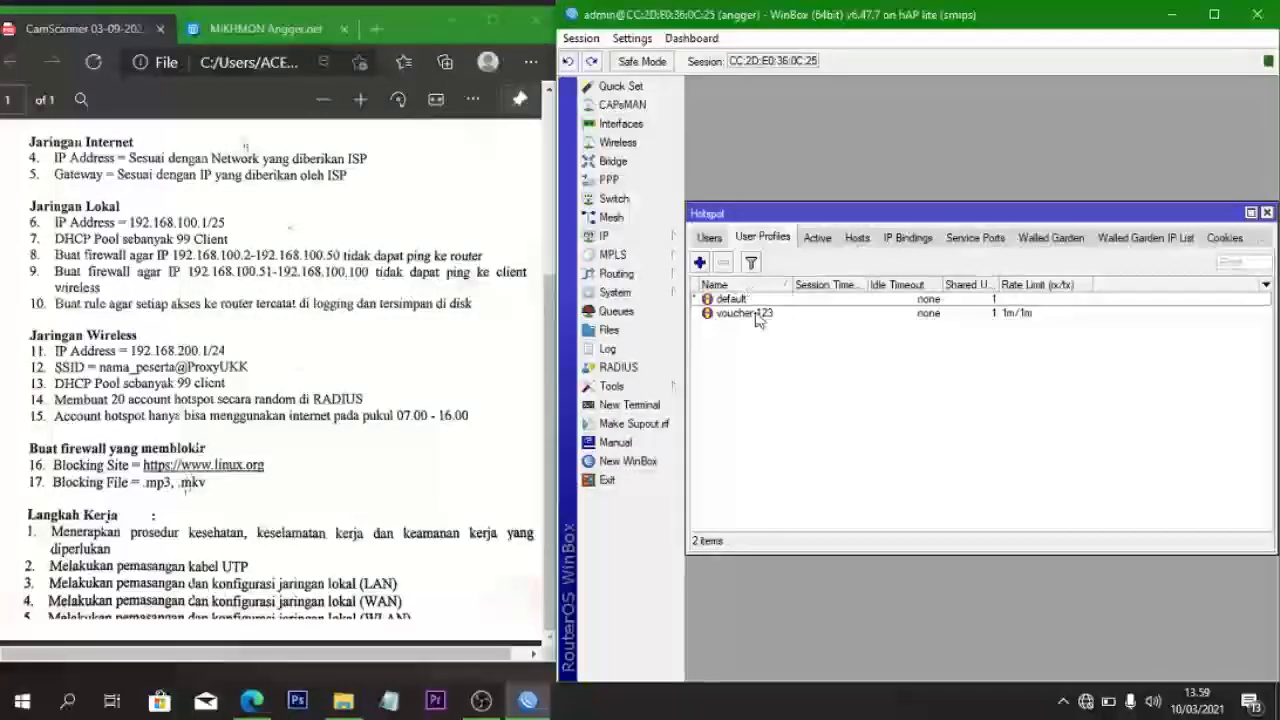
{"action": "left_click", "coordinate": [756, 315]}
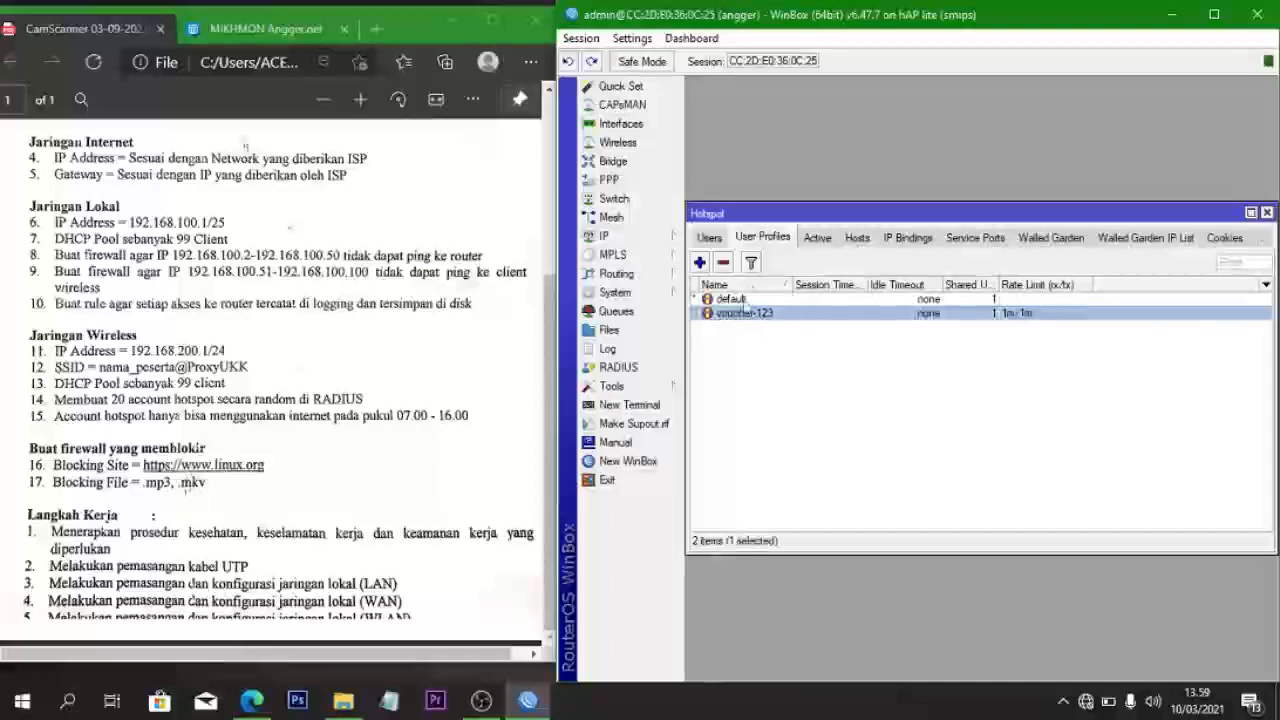
- Check active sessions, scroll through the generated hotspot users, and close the Hotspot window
{"action": "left_click", "coordinate": [817, 238]}
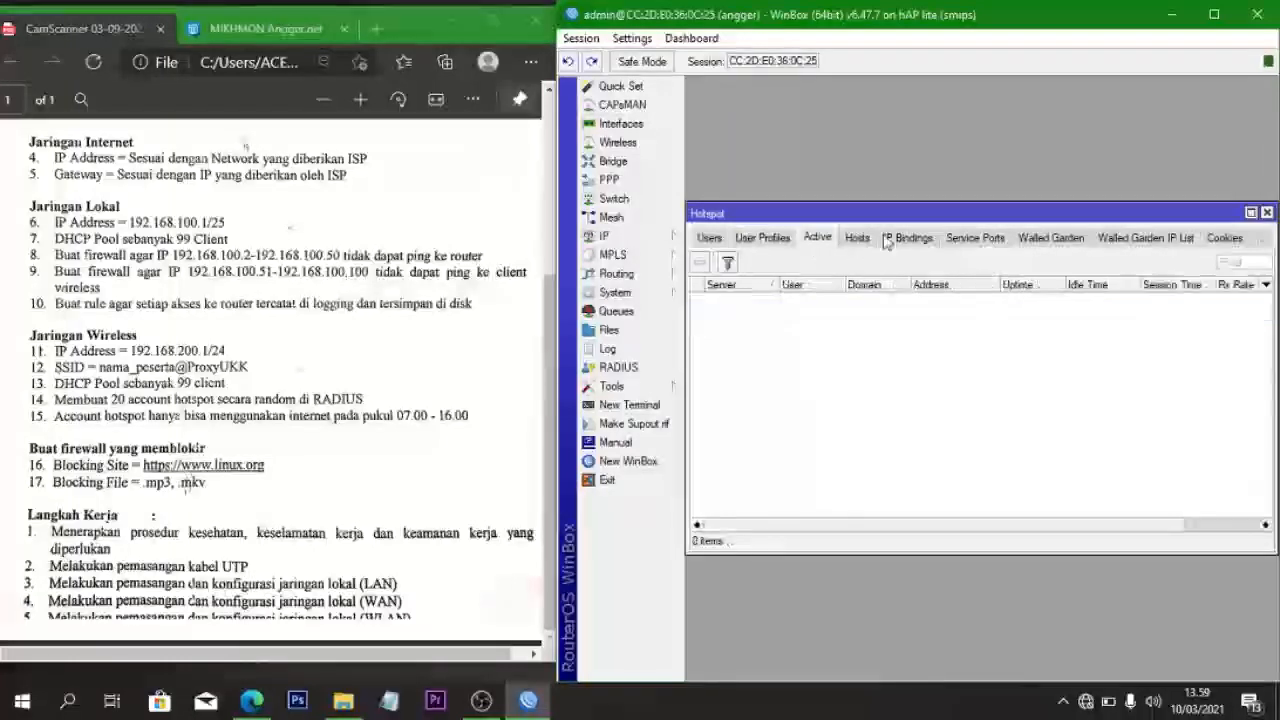
{"action": "left_click", "coordinate": [710, 239]}
{"action": "scroll", "coordinate": [835, 369], "scroll_direction": "down", "scroll_amount": 5}
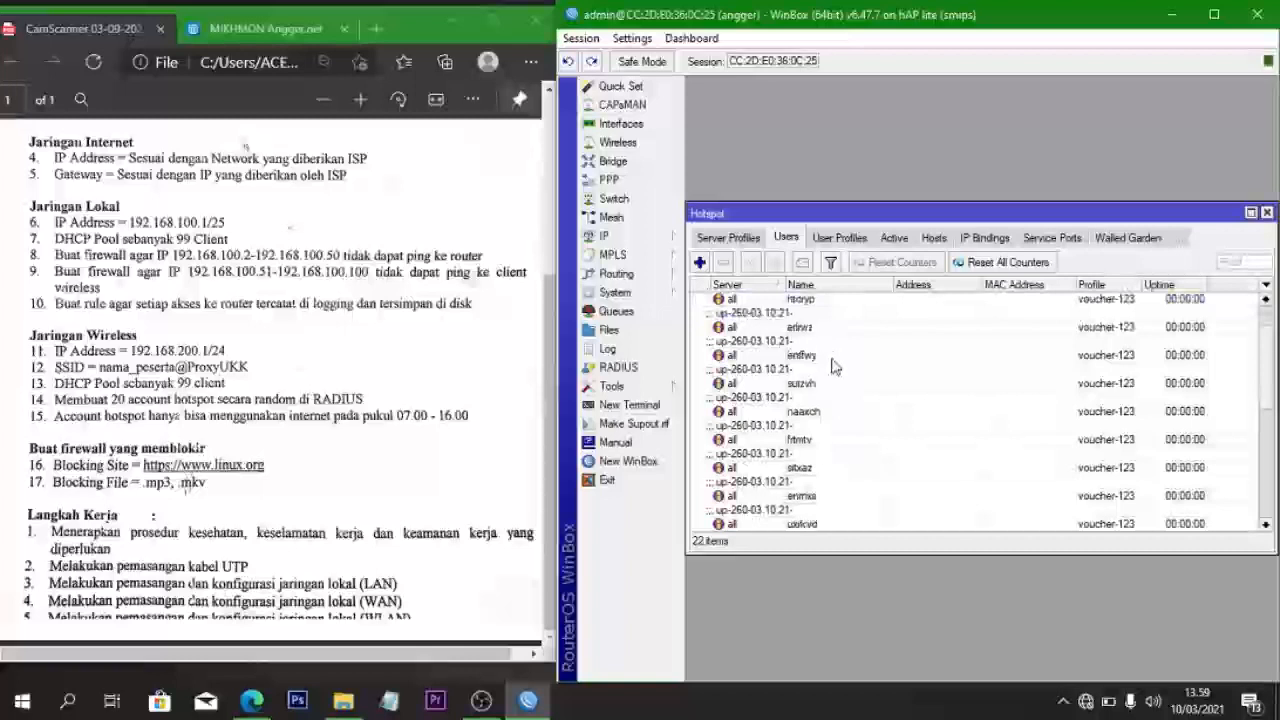
{"action": "scroll", "coordinate": [835, 369], "scroll_direction": "down", "scroll_amount": 2}
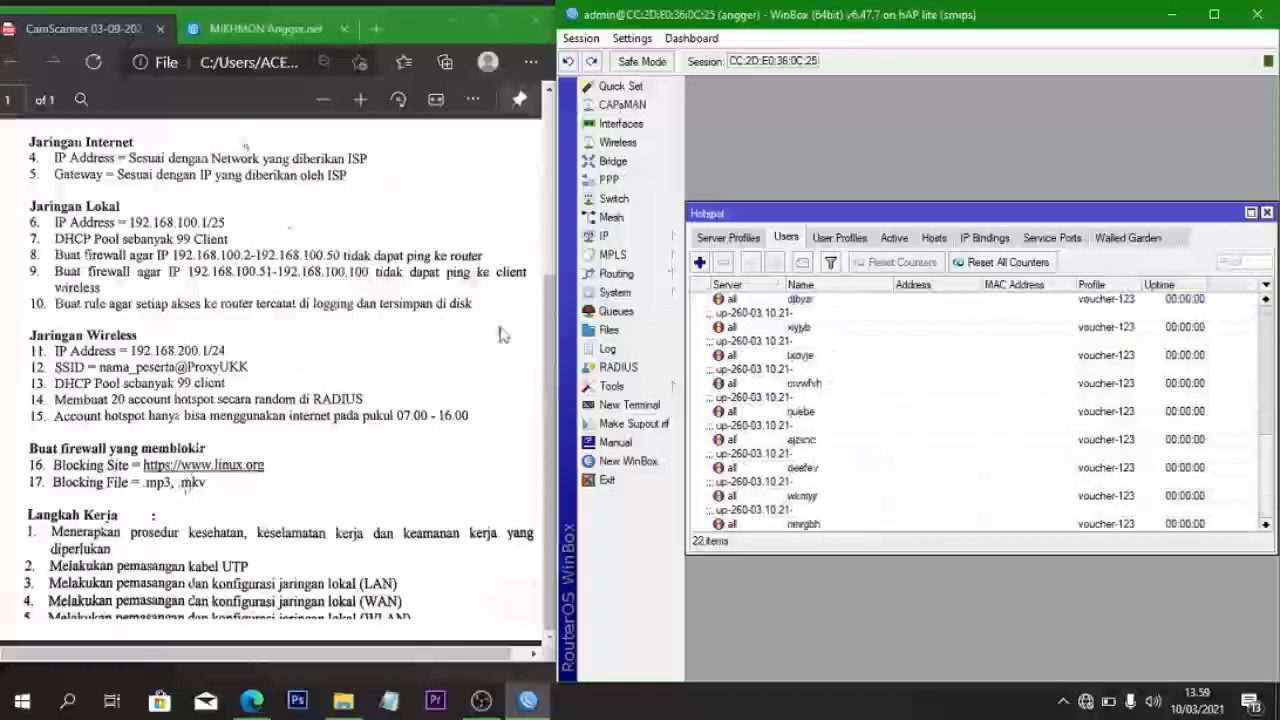
{"action": "scroll", "coordinate": [780, 340], "scroll_direction": "up", "scroll_amount": 3}
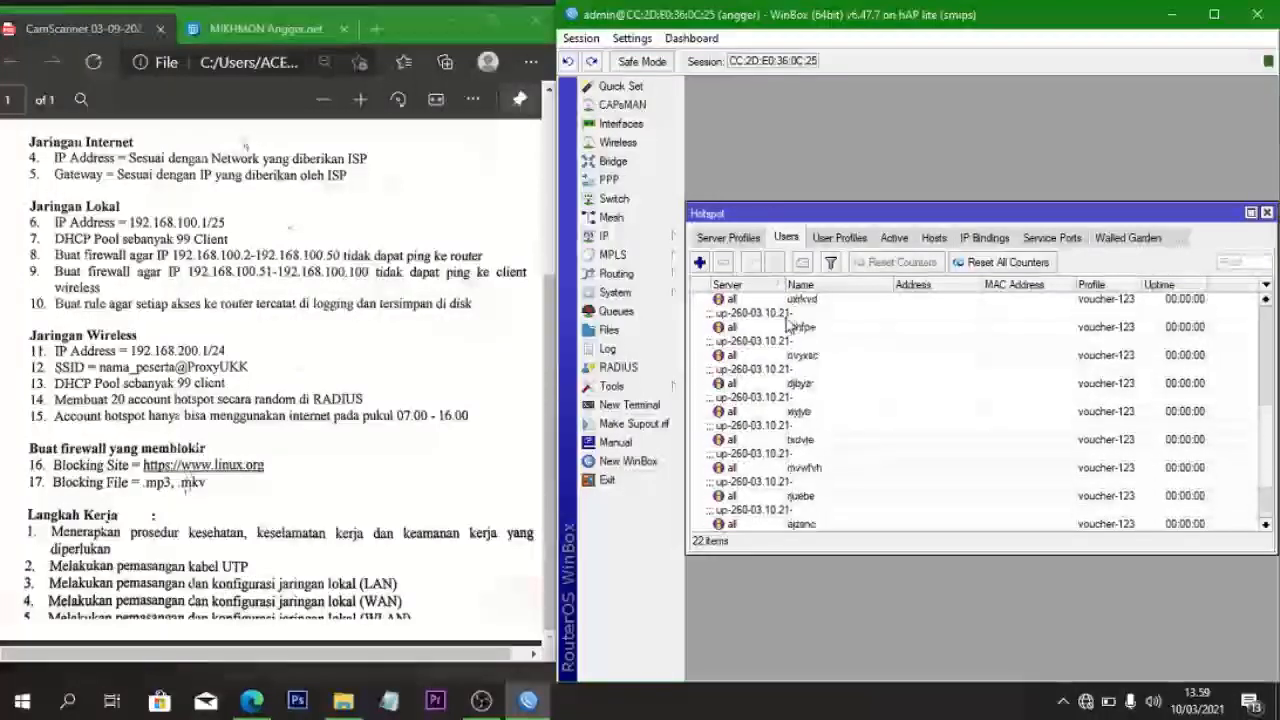
{"action": "scroll", "coordinate": [823, 467], "scroll_direction": "up", "scroll_amount": 5}
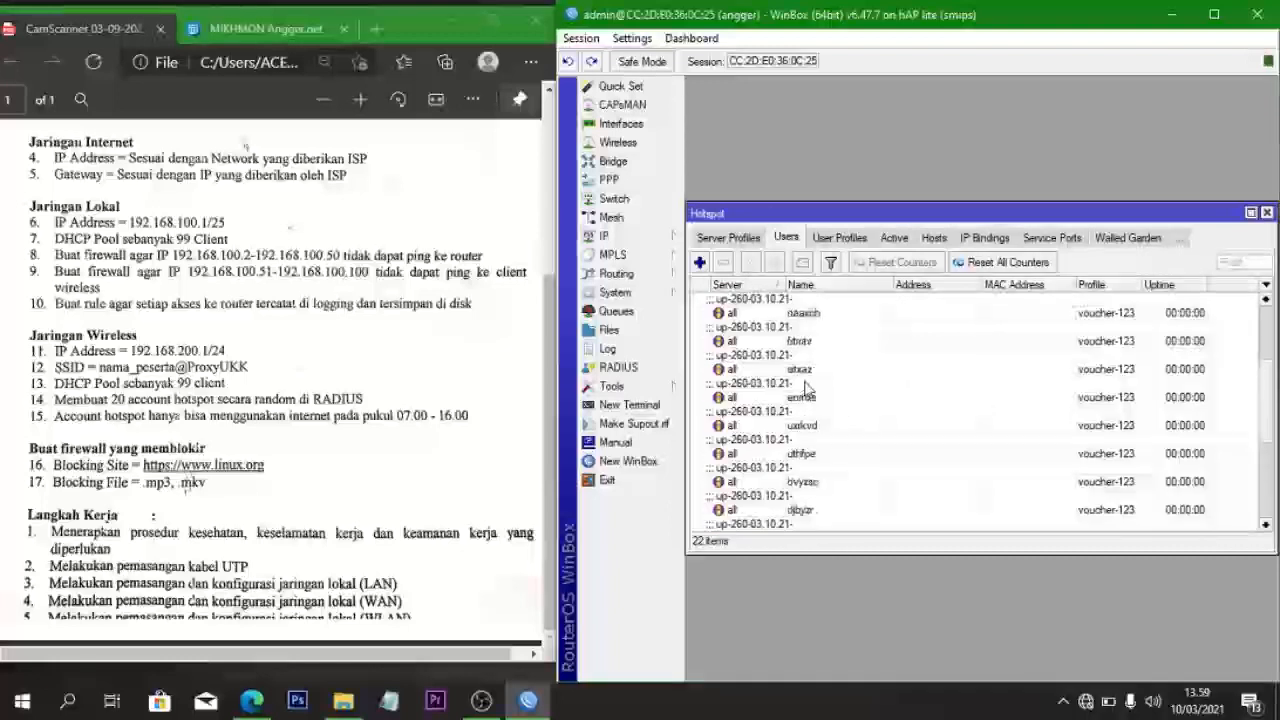
{"action": "left_click", "coordinate": [1267, 213]}
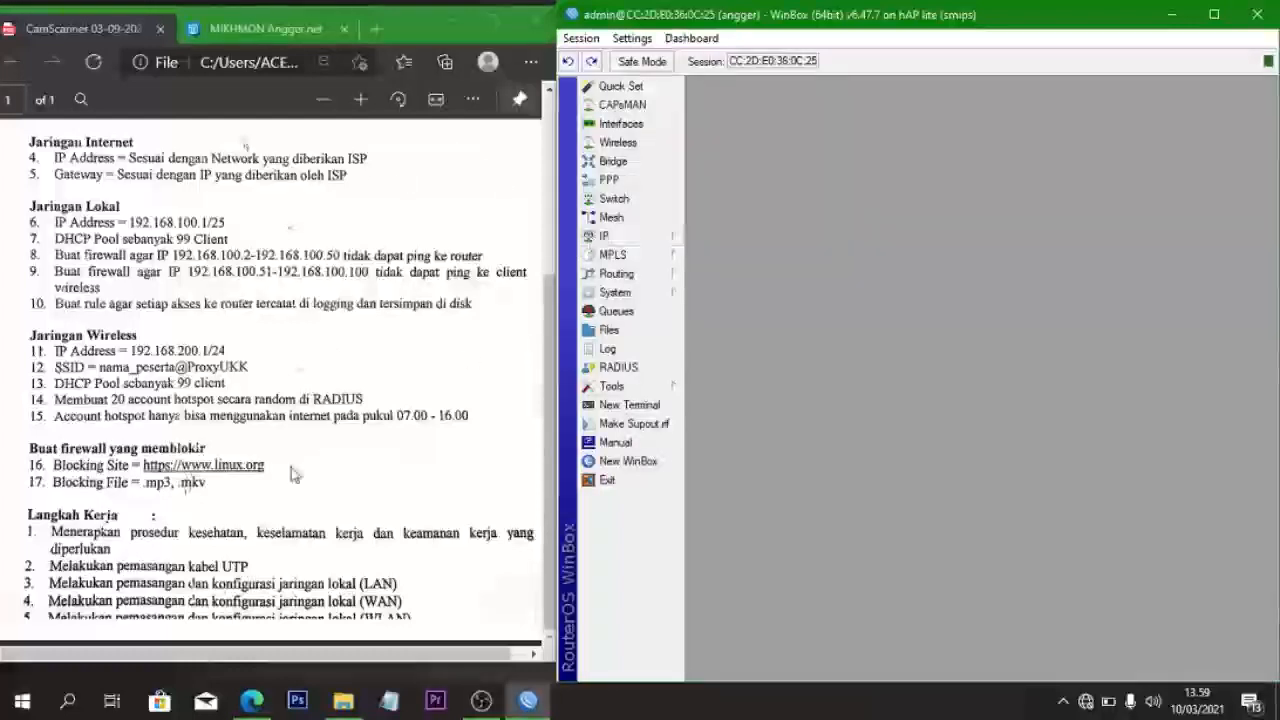
- Open IP > Firewall on the NAT rules list
{"action": "left_click", "coordinate": [614, 238]}
{"action": "left_click", "coordinate": [740, 388]}
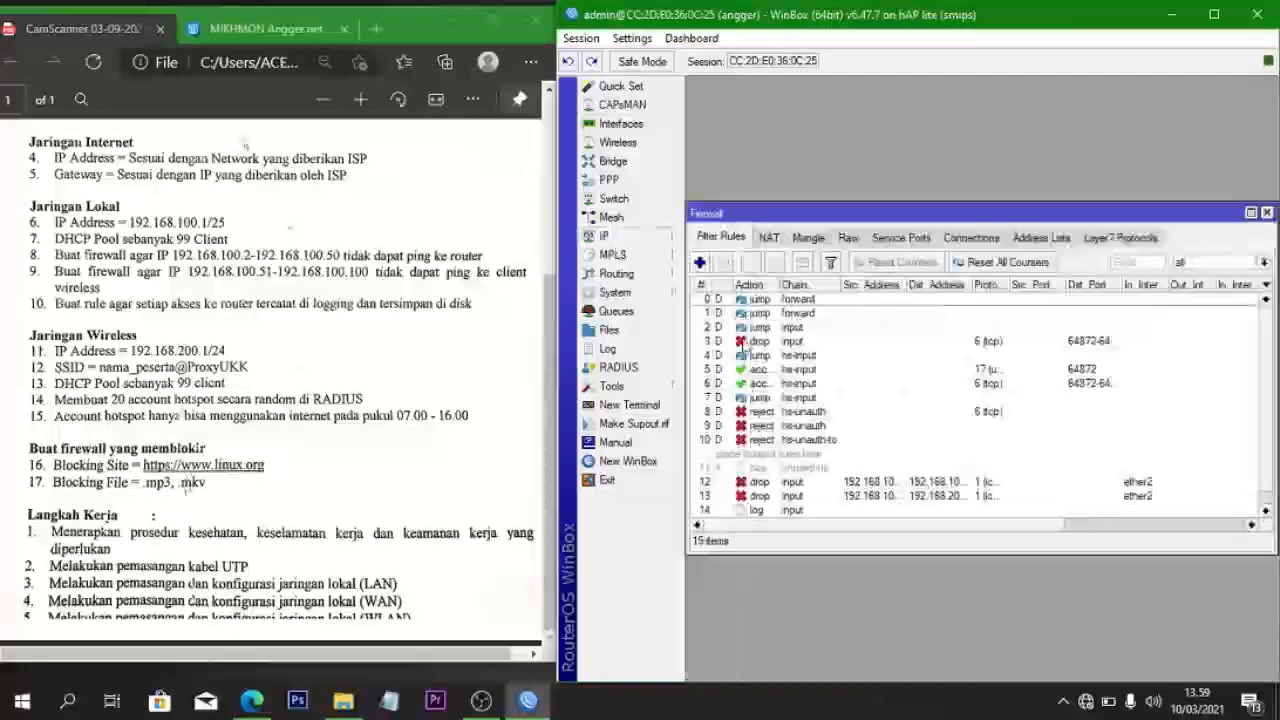
{"action": "left_click", "coordinate": [768, 240]}
{"action": "scroll", "coordinate": [780, 460], "scroll_direction": "down", "scroll_amount": 2}
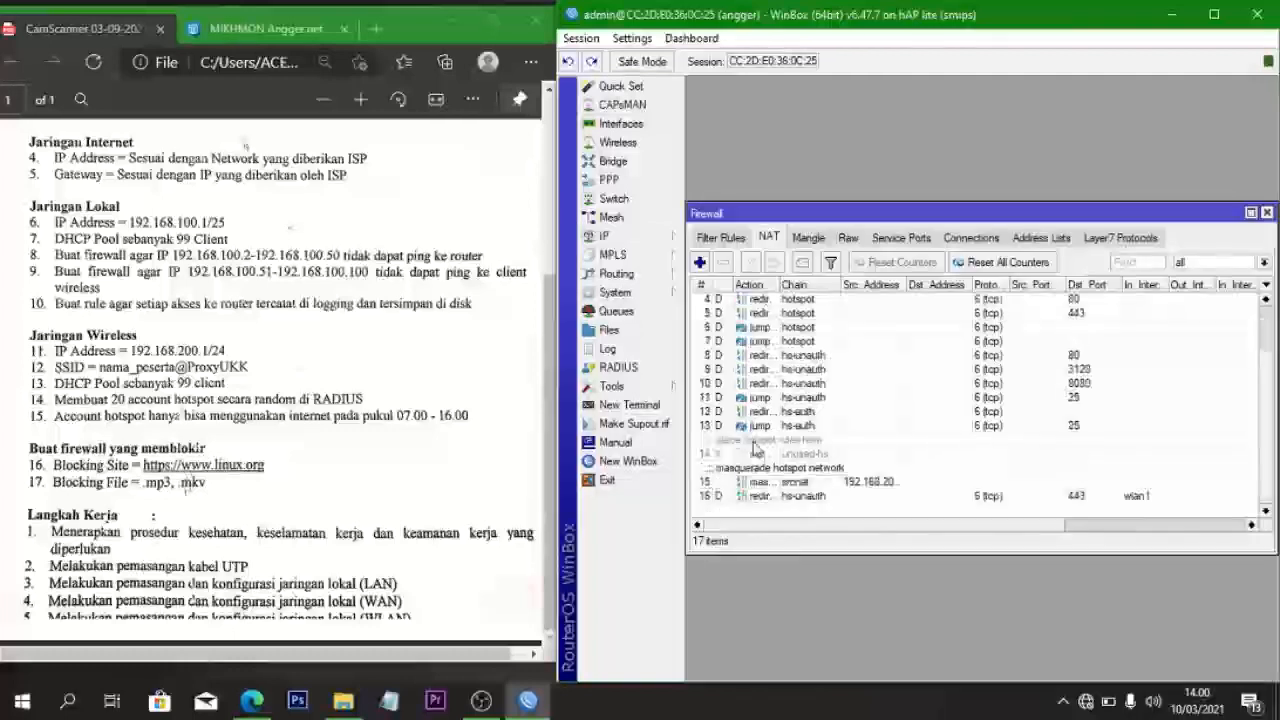
- Inspect the 192.168.200.0/24 masquerade rule's details, including its Extra tab
{"action": "left_click", "coordinate": [800, 489]}
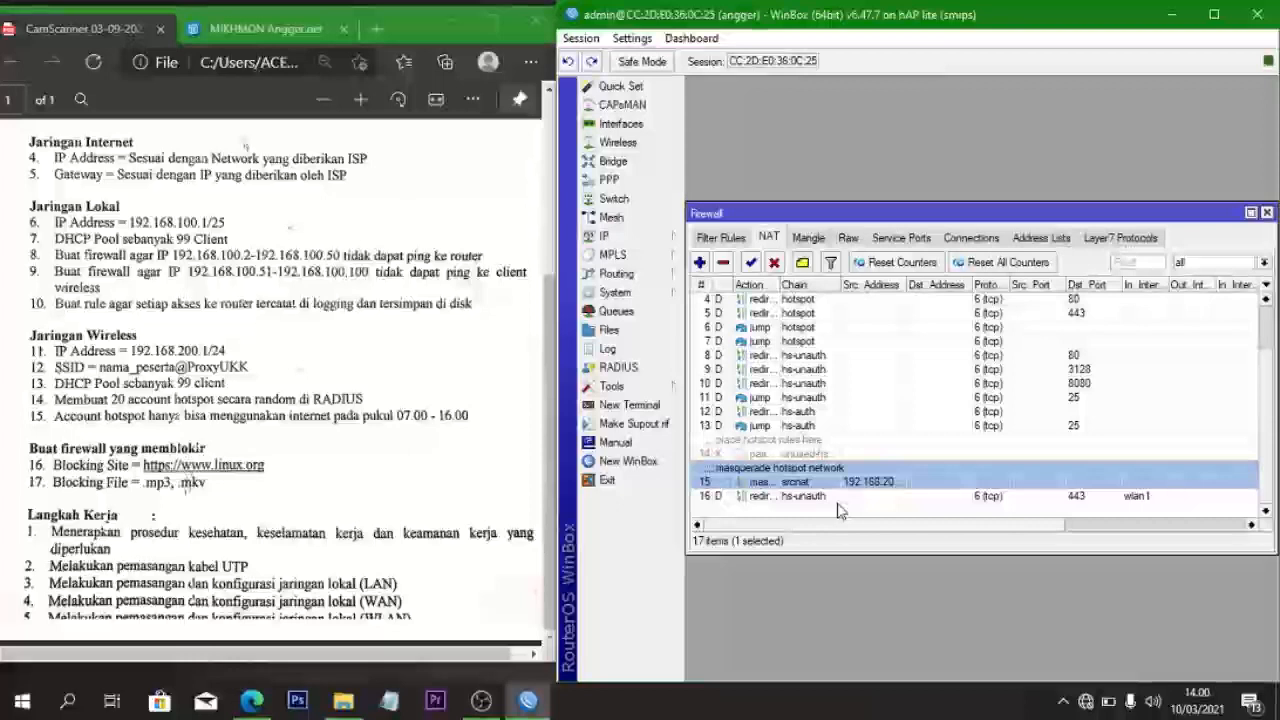
{"action": "double_click", "coordinate": [783, 481]}
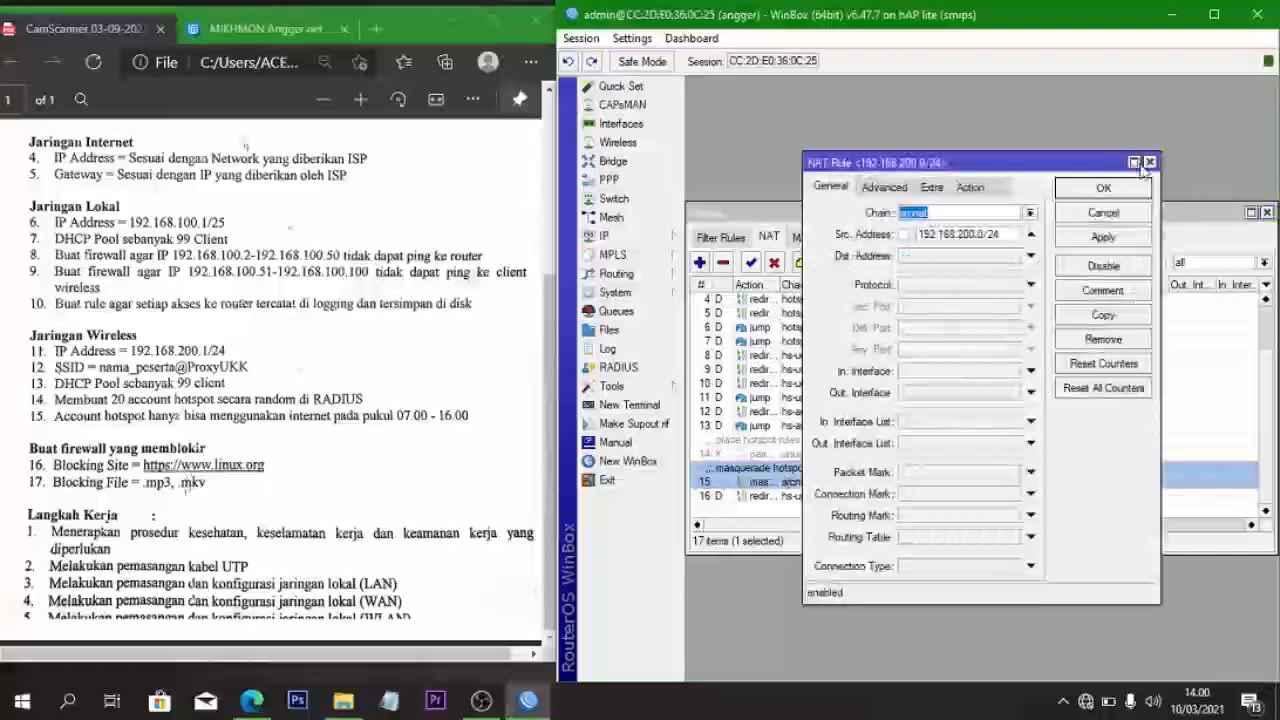
{"action": "left_click", "coordinate": [935, 190]}
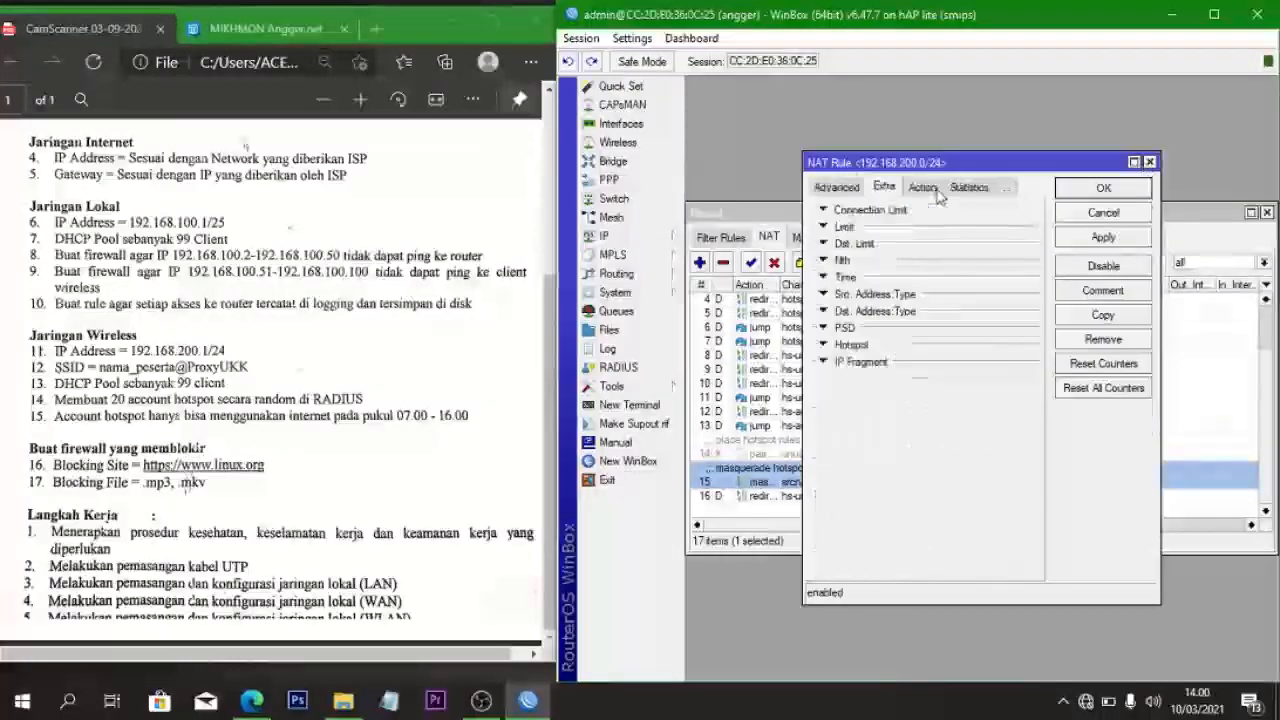
{"action": "left_click", "coordinate": [1150, 164]}
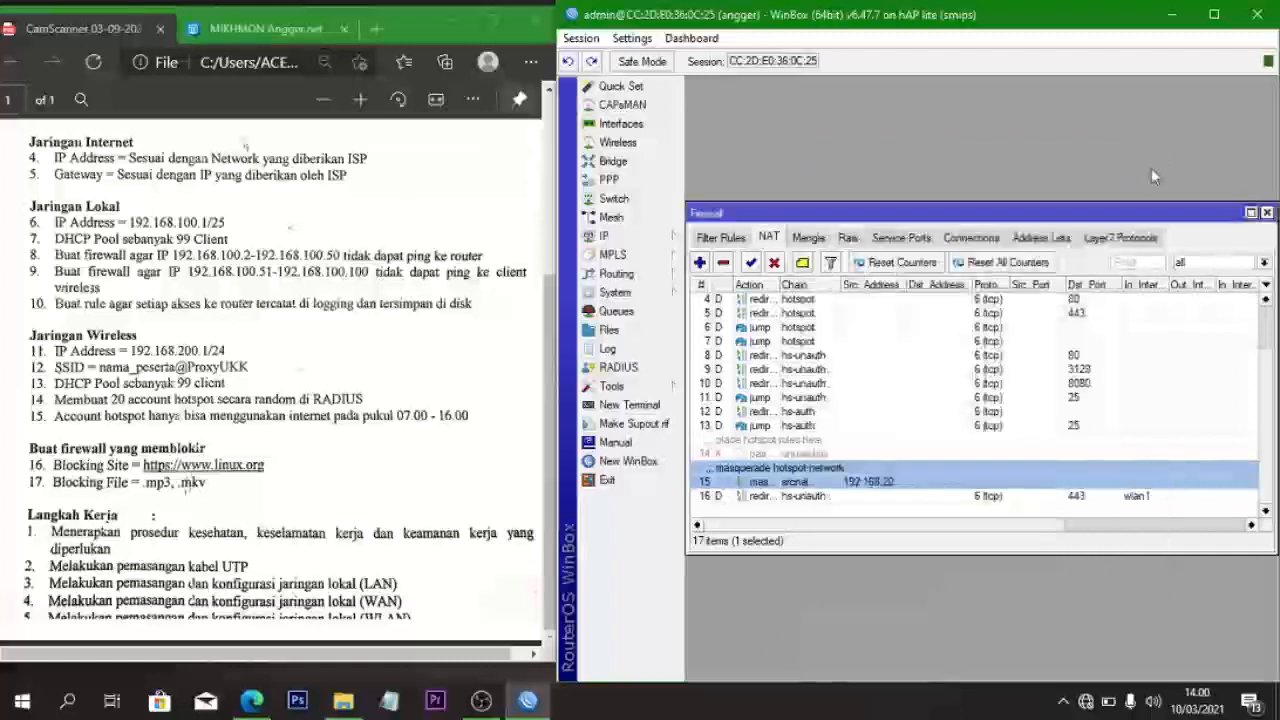
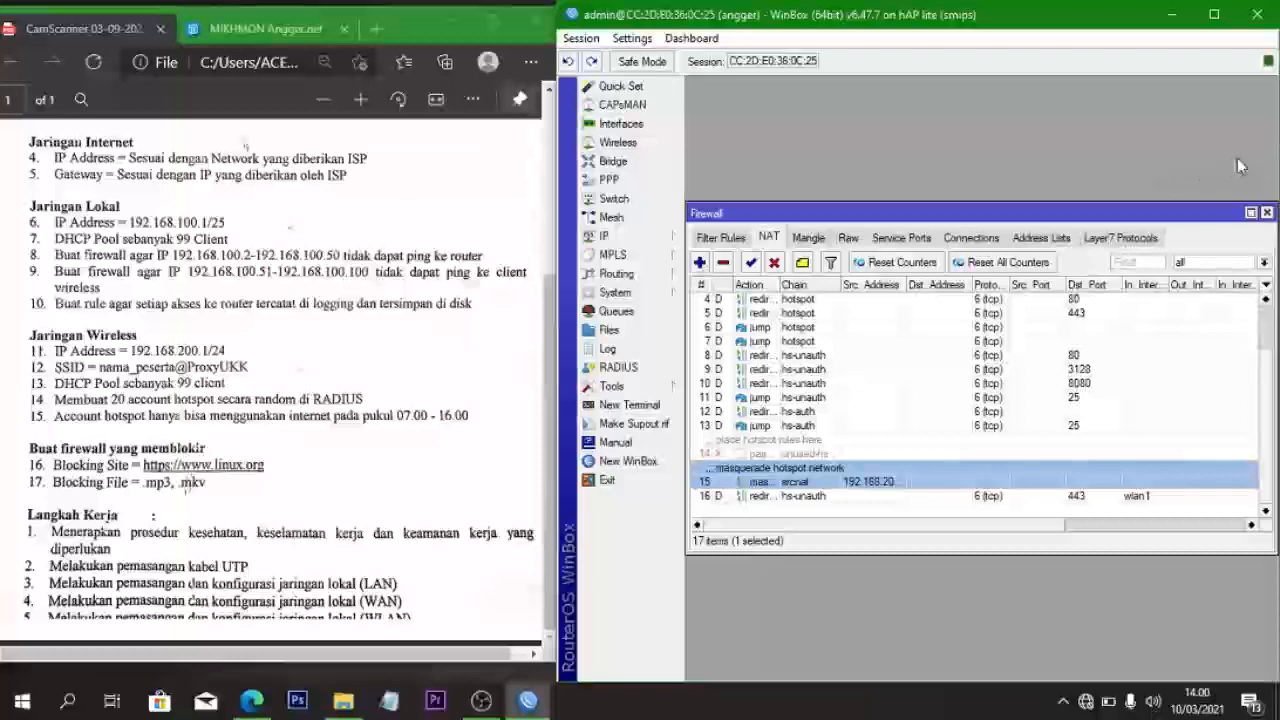
- Open the 192.168.200.0/24 masquerade NAT rule and expand its Time restriction on the Extra tab
{"action": "left_click", "coordinate": [748, 496]}
{"action": "double_click", "coordinate": [743, 483]}
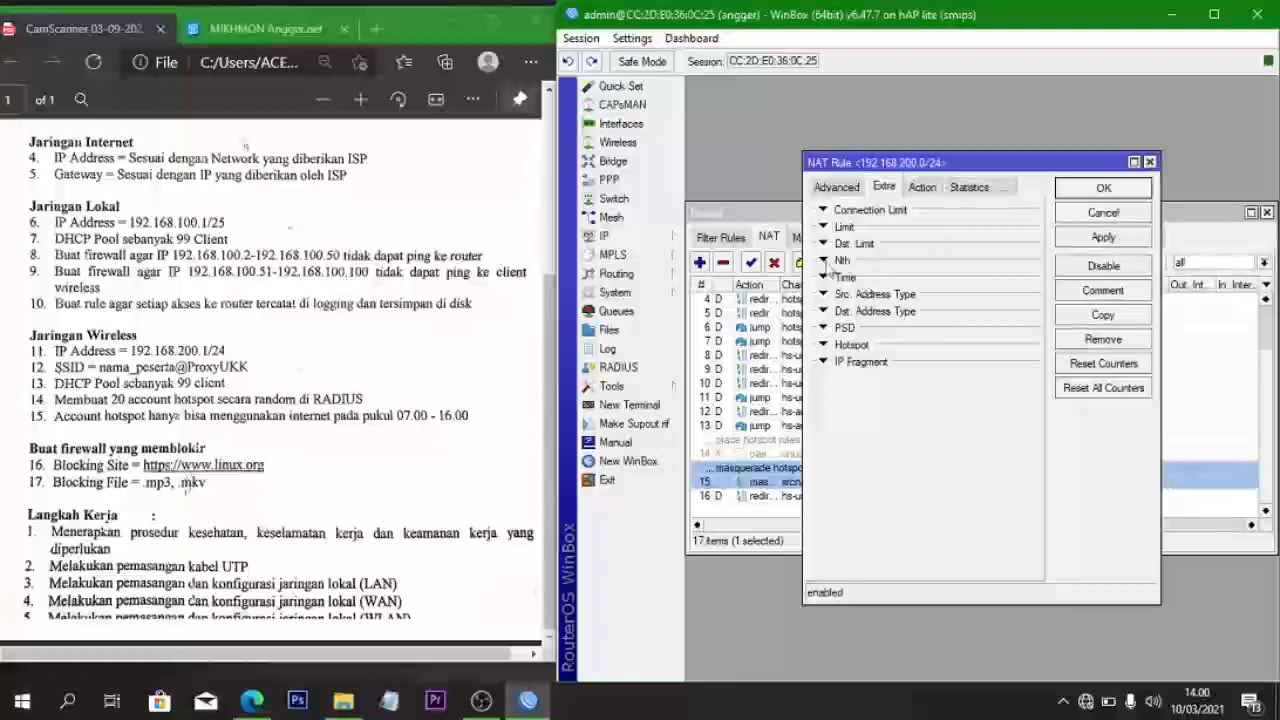
{"action": "left_click", "coordinate": [790, 537]}
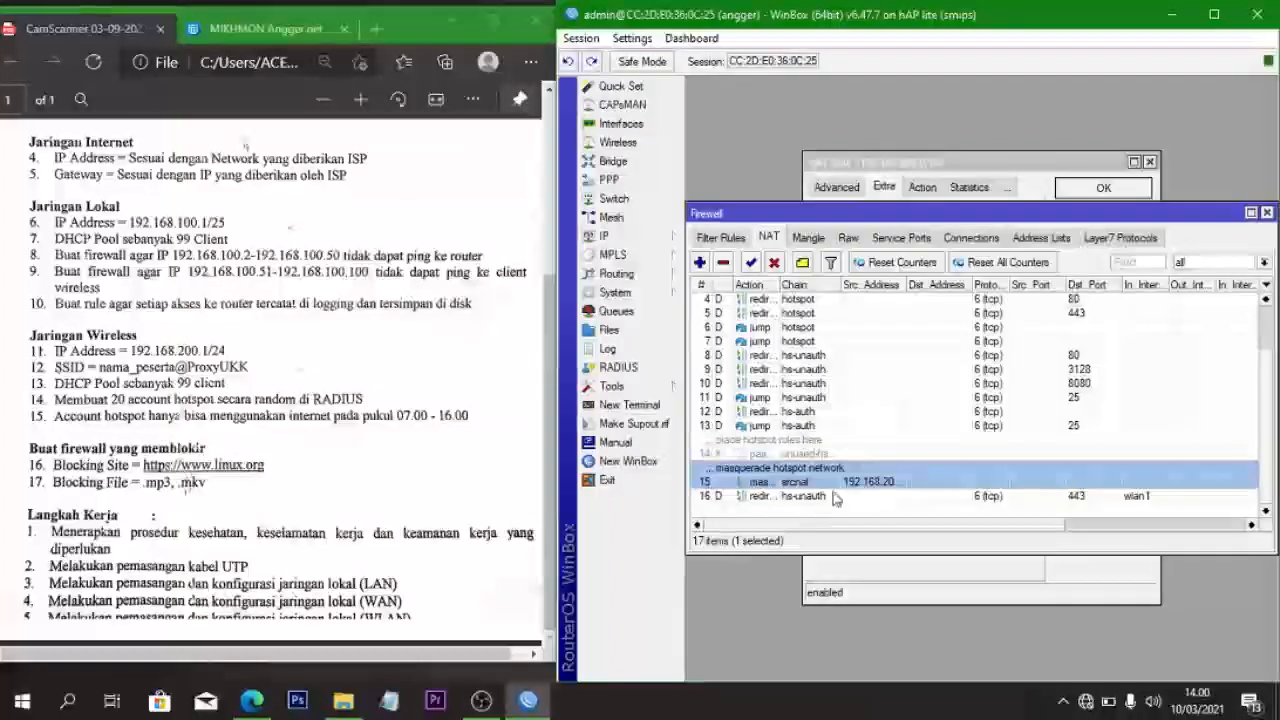
{"action": "left_click", "coordinate": [926, 165]}
{"action": "left_click", "coordinate": [822, 278]}
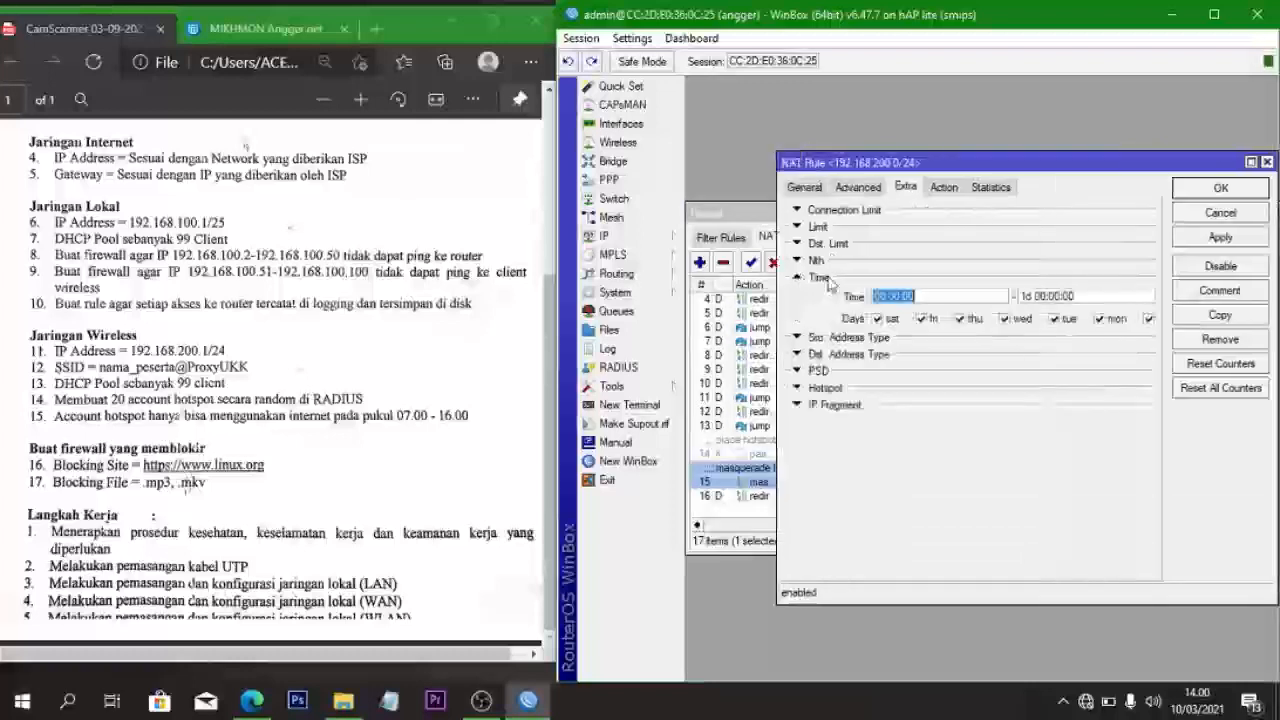
- Limit the rule to 07:00:00–16:00:00 on all days and apply it
{"action": "left_click", "coordinate": [887, 296]}
{"action": "key", "text": "BackSpace"}
{"action": "type", "text": "7"}
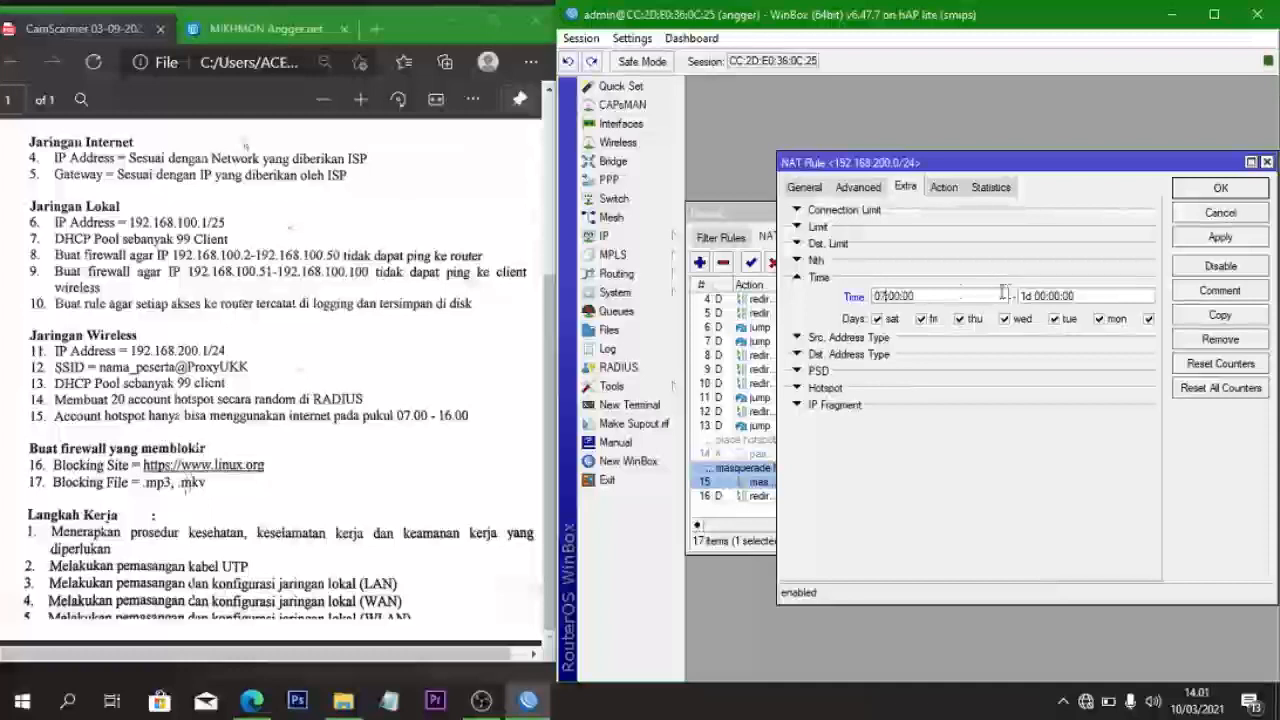
{"action": "left_click", "coordinate": [1033, 296]}
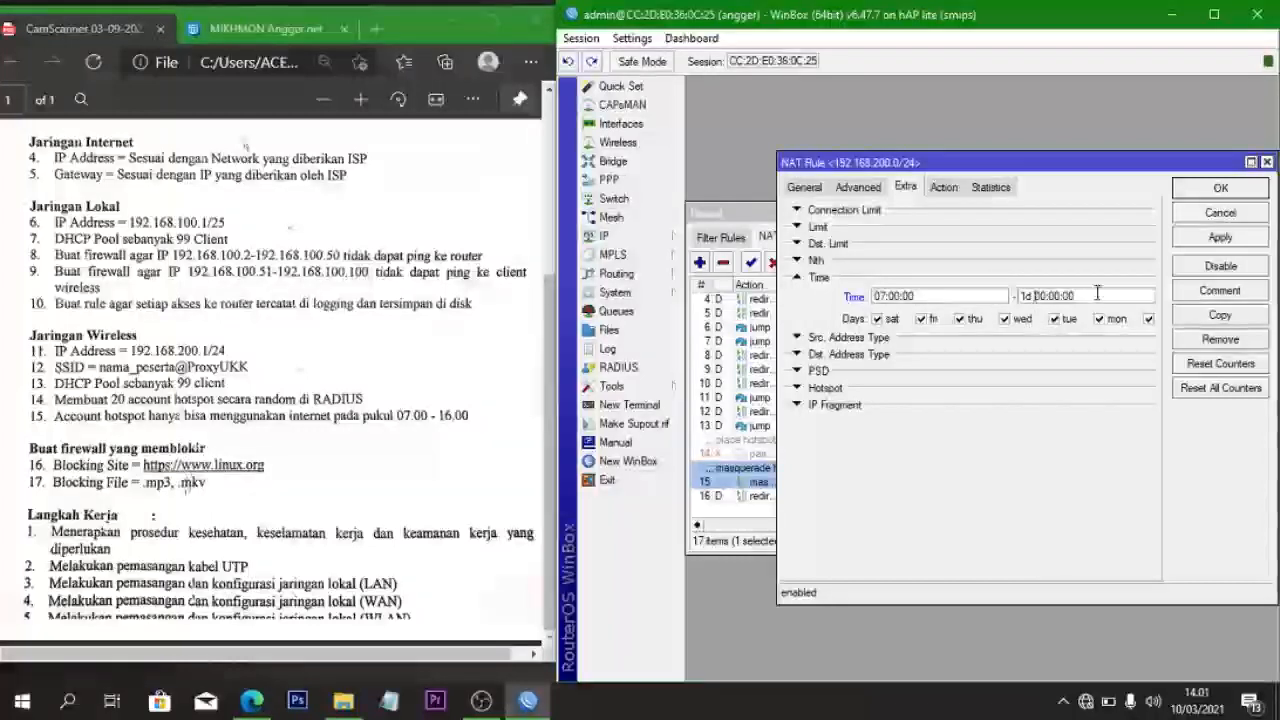
{"action": "key", "text": "BackSpace"}
{"action": "key", "text": "BackSpace"}
{"action": "key", "text": "BackSpace"}
{"action": "key", "text": "Right"}
{"action": "key", "text": "BackSpace"}
{"action": "key", "text": "BackSpace"}
{"action": "type", "text": "16"}
{"action": "left_click", "coordinate": [1218, 240]}
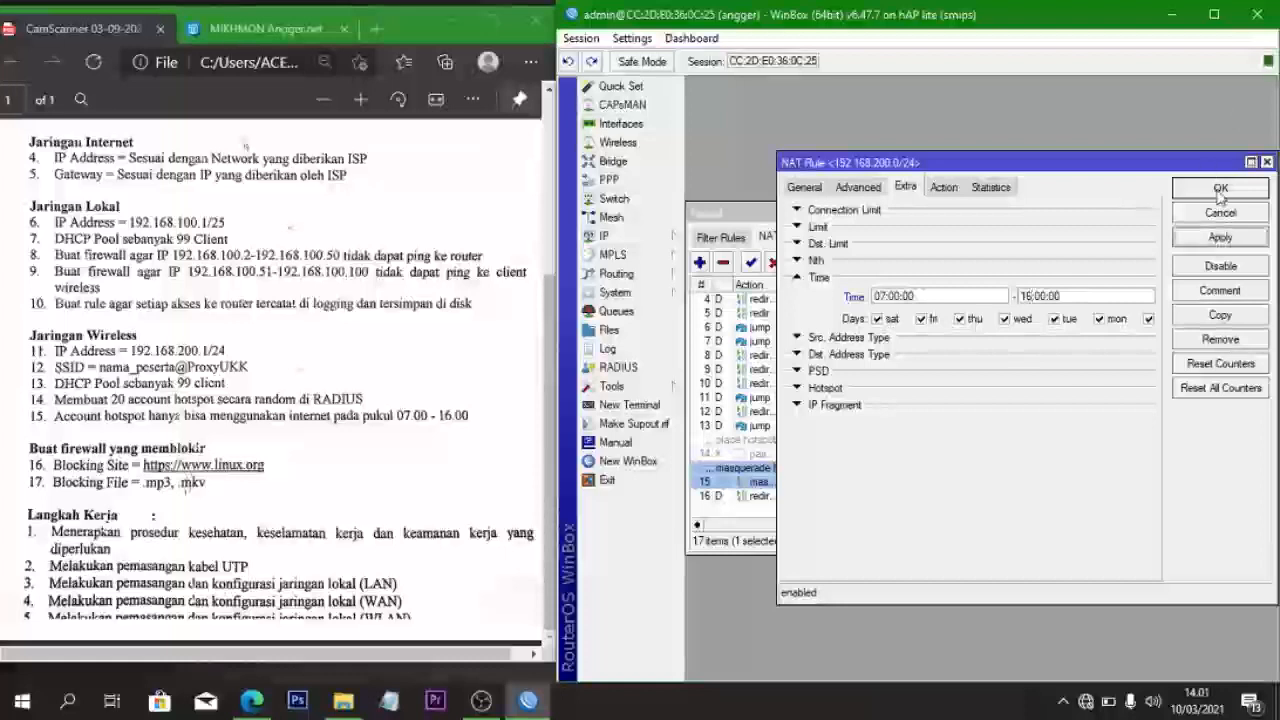
{"action": "left_click", "coordinate": [1220, 188]}
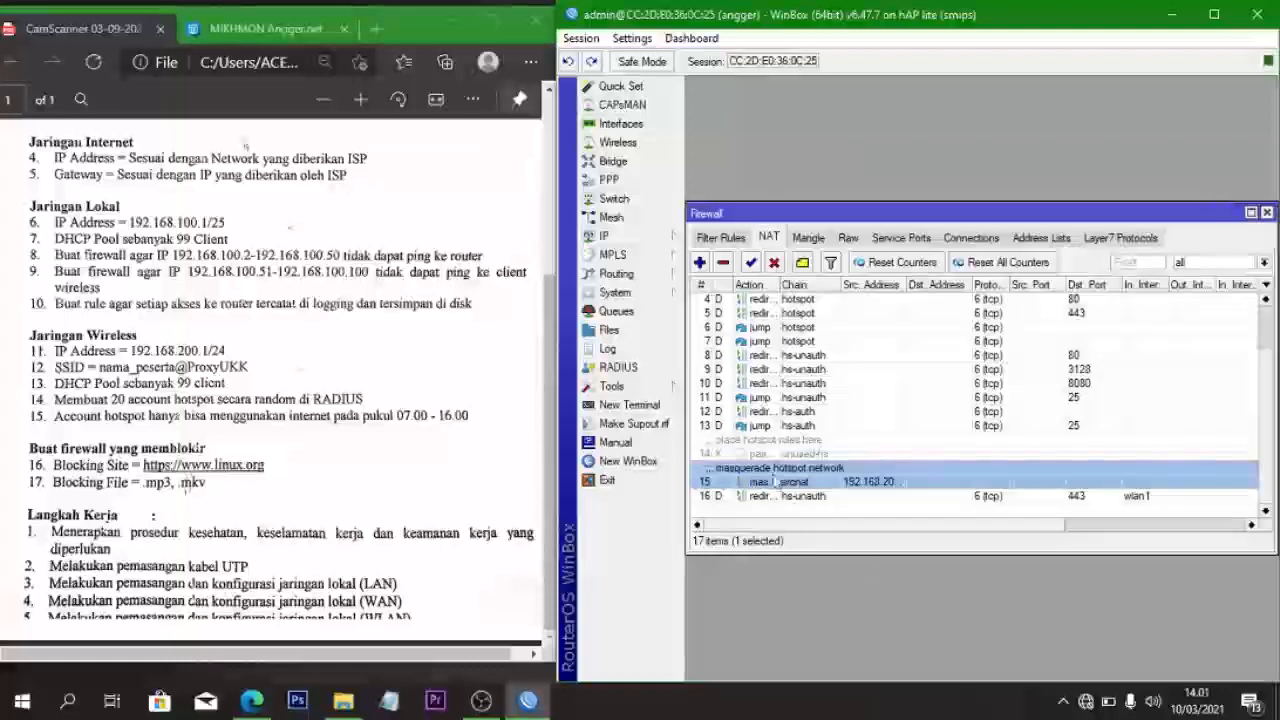
{"action": "double_click", "coordinate": [771, 482]}
- Copy the masquerade rule and set the copy's time to 00:00:00–1d 00:00:00
{"action": "left_click", "coordinate": [1220, 314]}
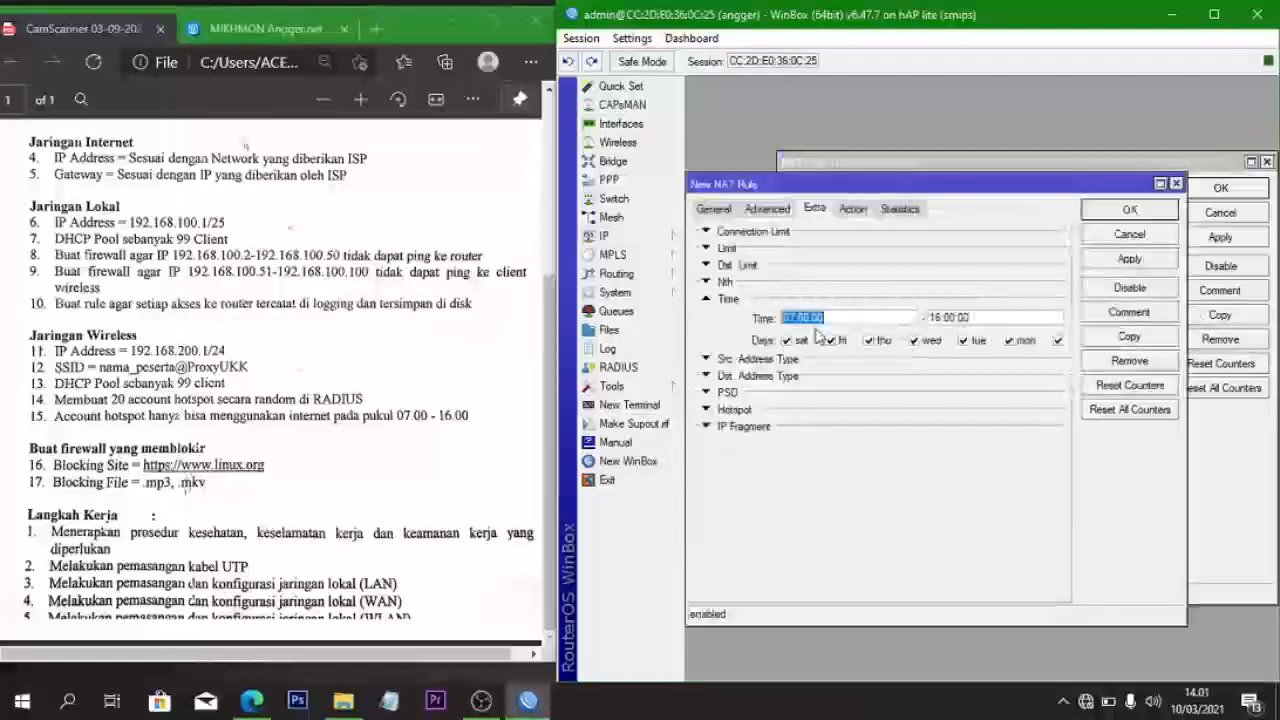
{"action": "left_click", "coordinate": [817, 323]}
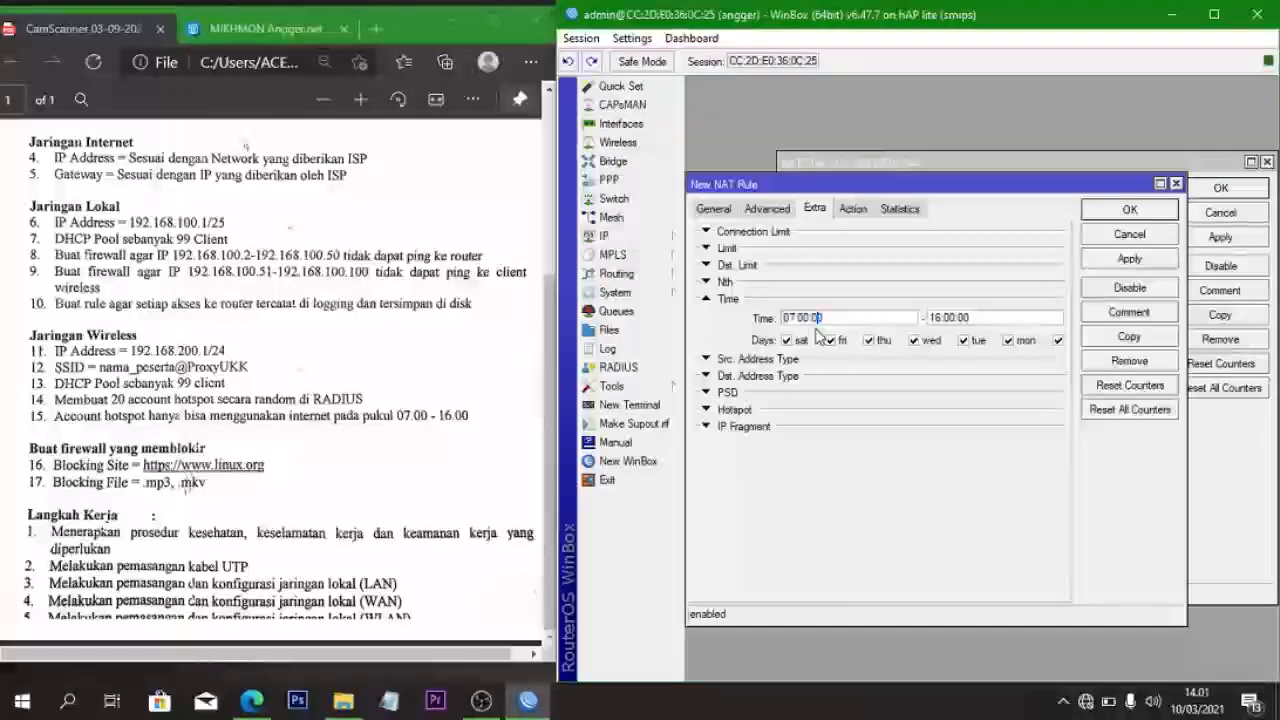
{"action": "key", "text": "BackSpace"}
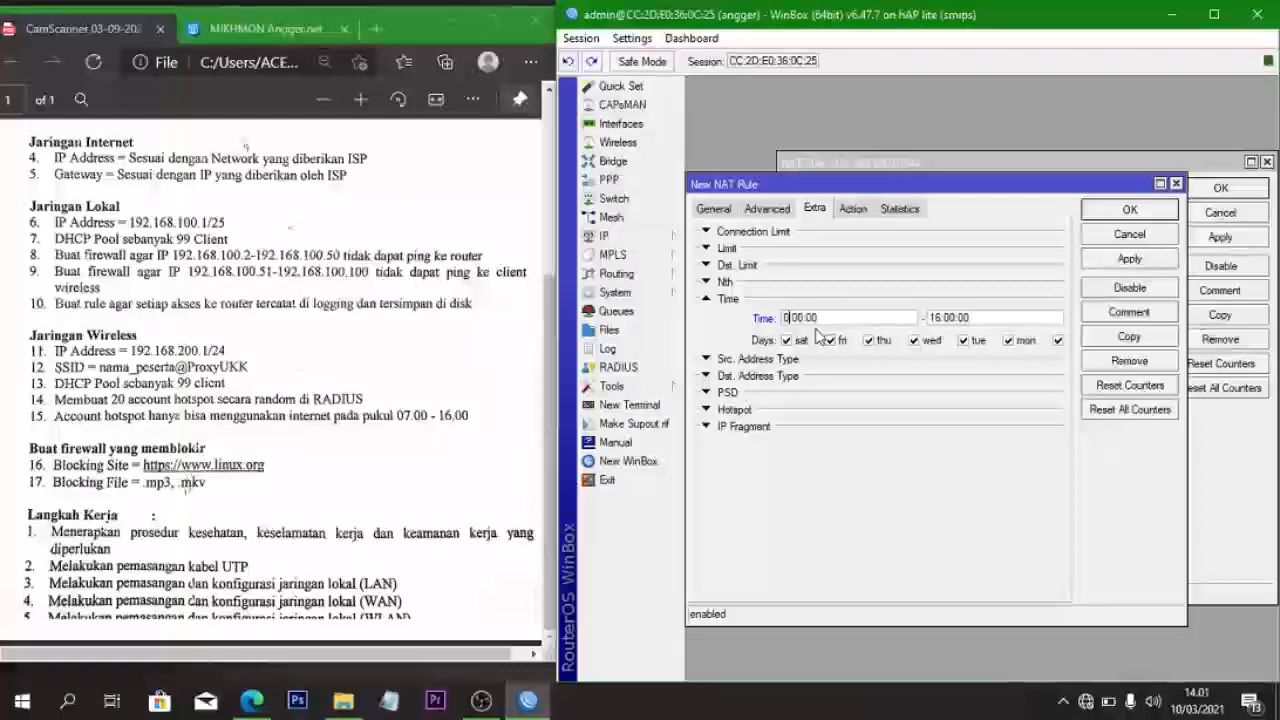
{"action": "type", "text": "0"}
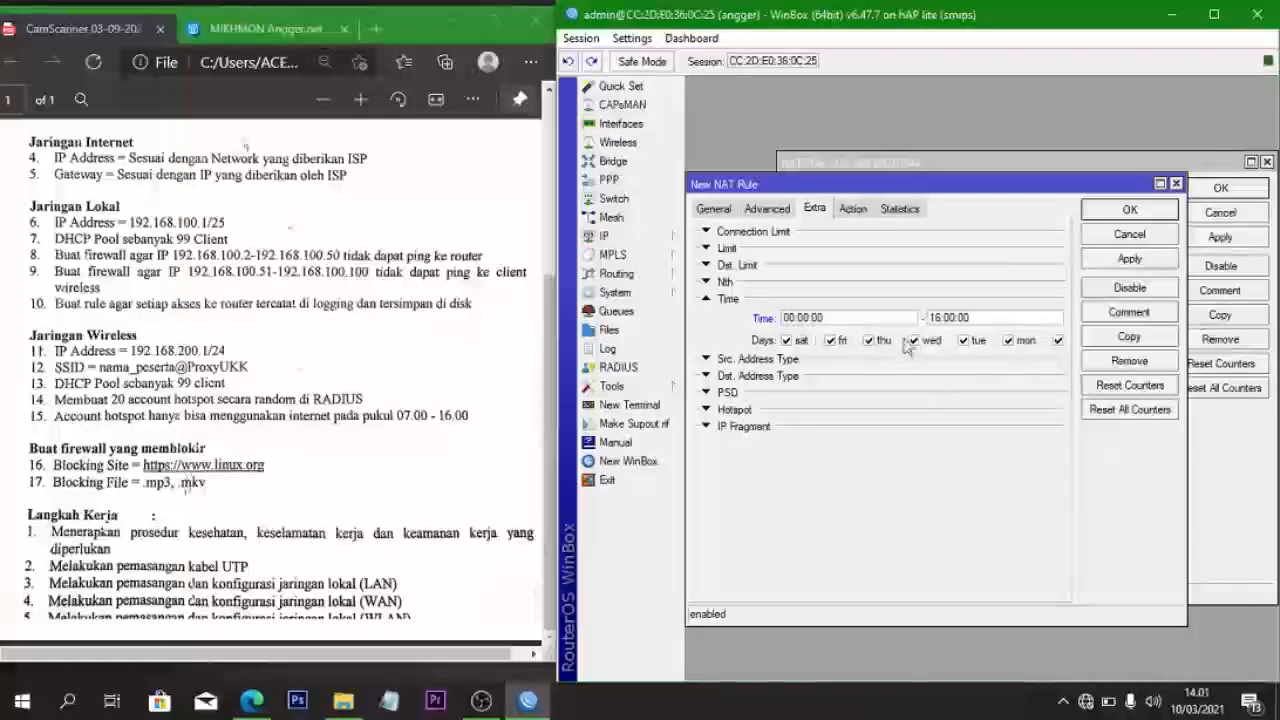
{"action": "left_click", "coordinate": [938, 317]}
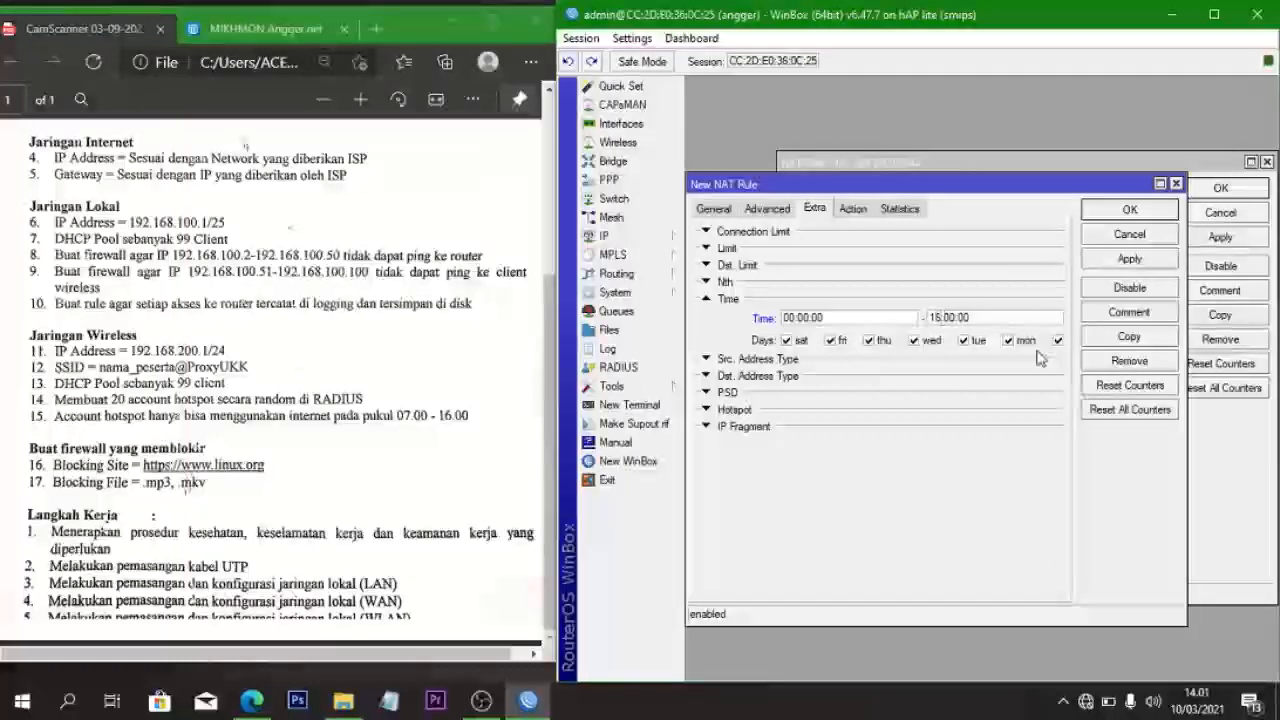
{"action": "key", "text": "BackSpace"}
{"action": "key", "text": "BackSpace"}
{"action": "type", "text": "00"}
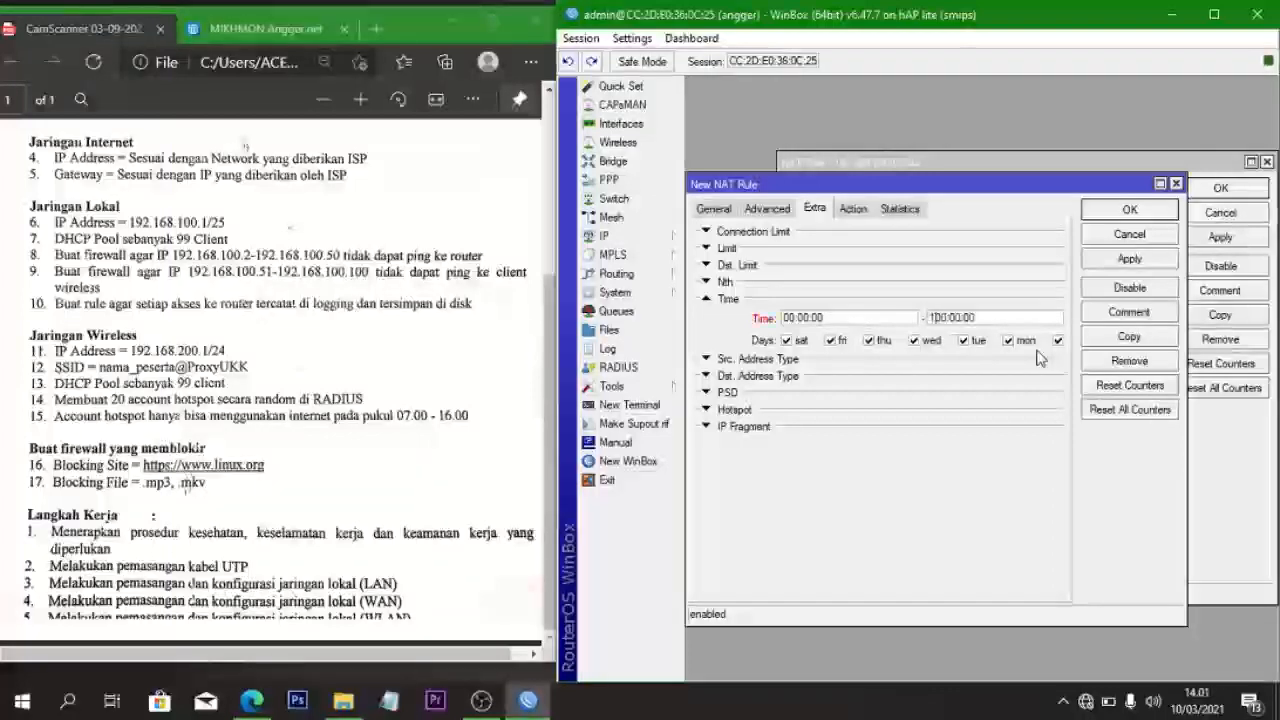
{"action": "type", "text": "1d"}
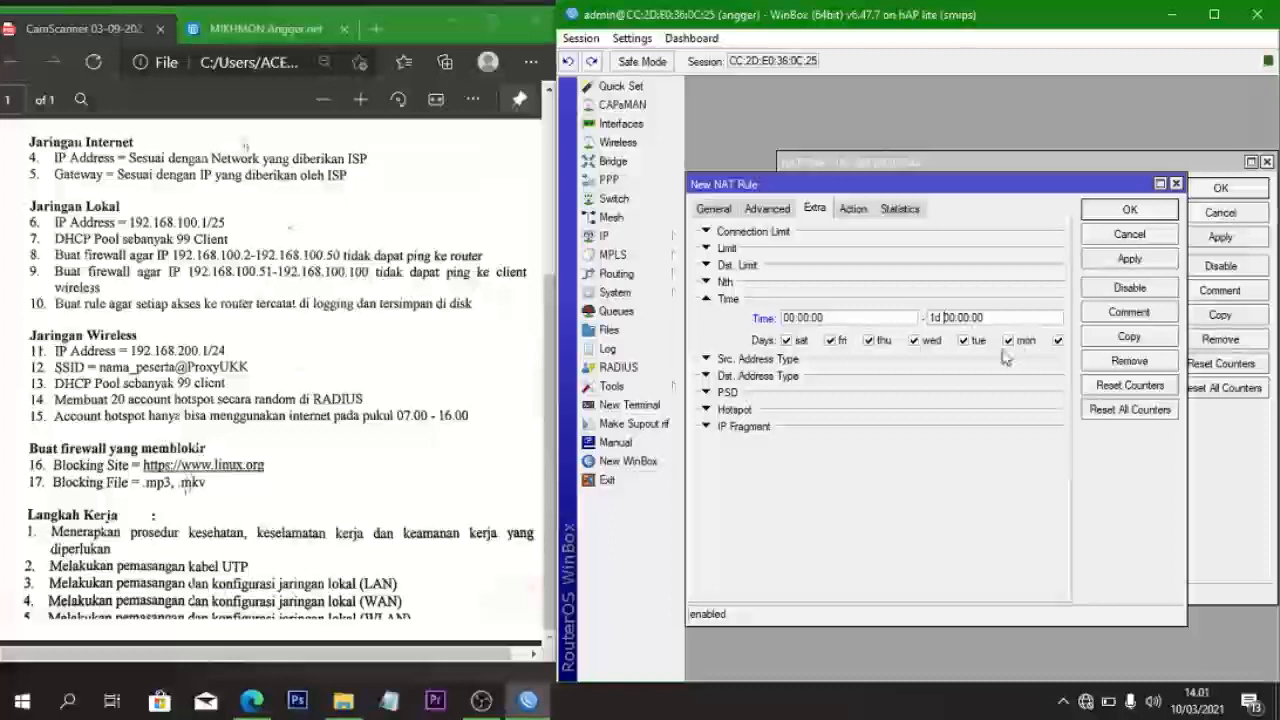
- Change the copy's Src. Address to 192.168.100.0/24, apply, and close both rule windows
{"action": "left_click", "coordinate": [714, 207]}
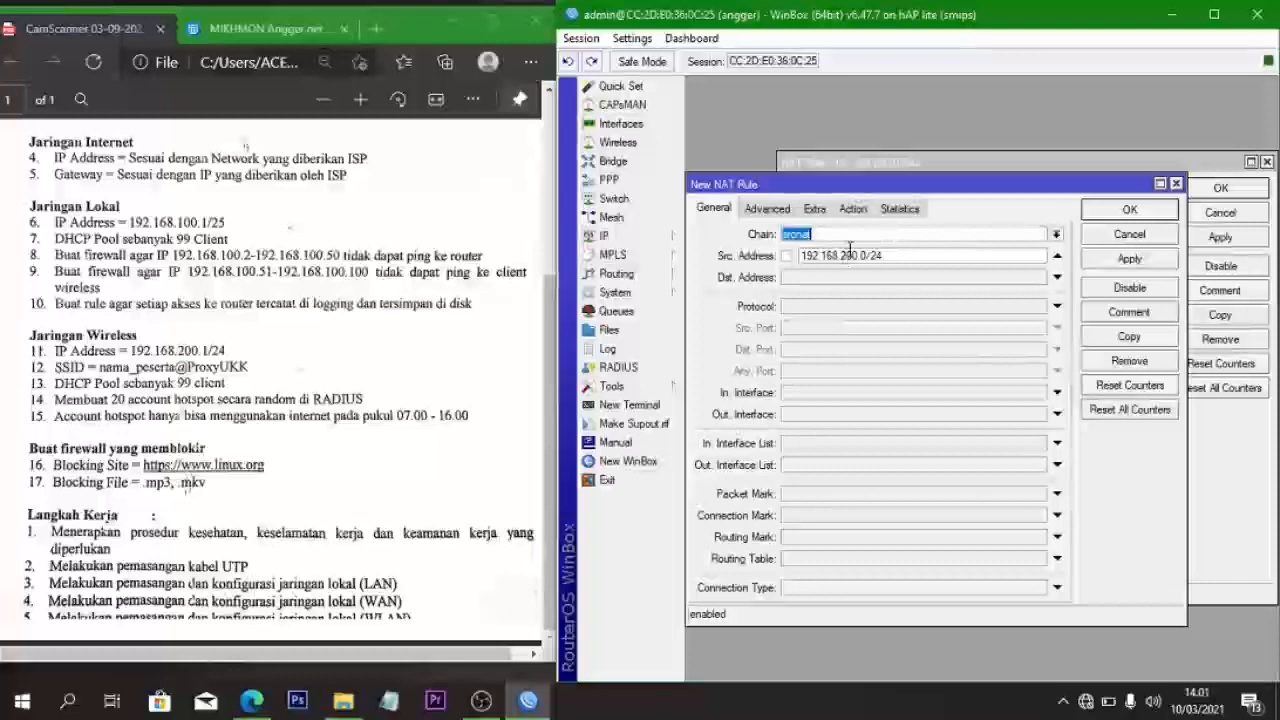
{"action": "left_click", "coordinate": [842, 255]}
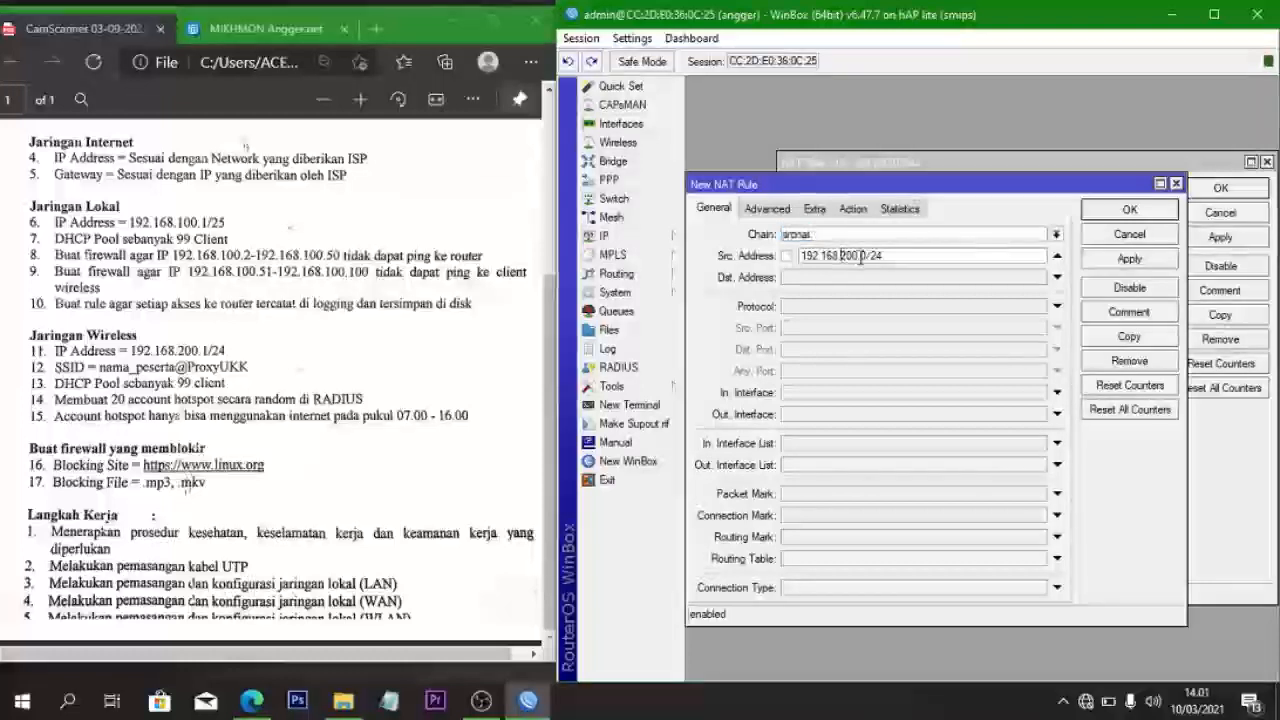
{"action": "double_click", "coordinate": [860, 257]}
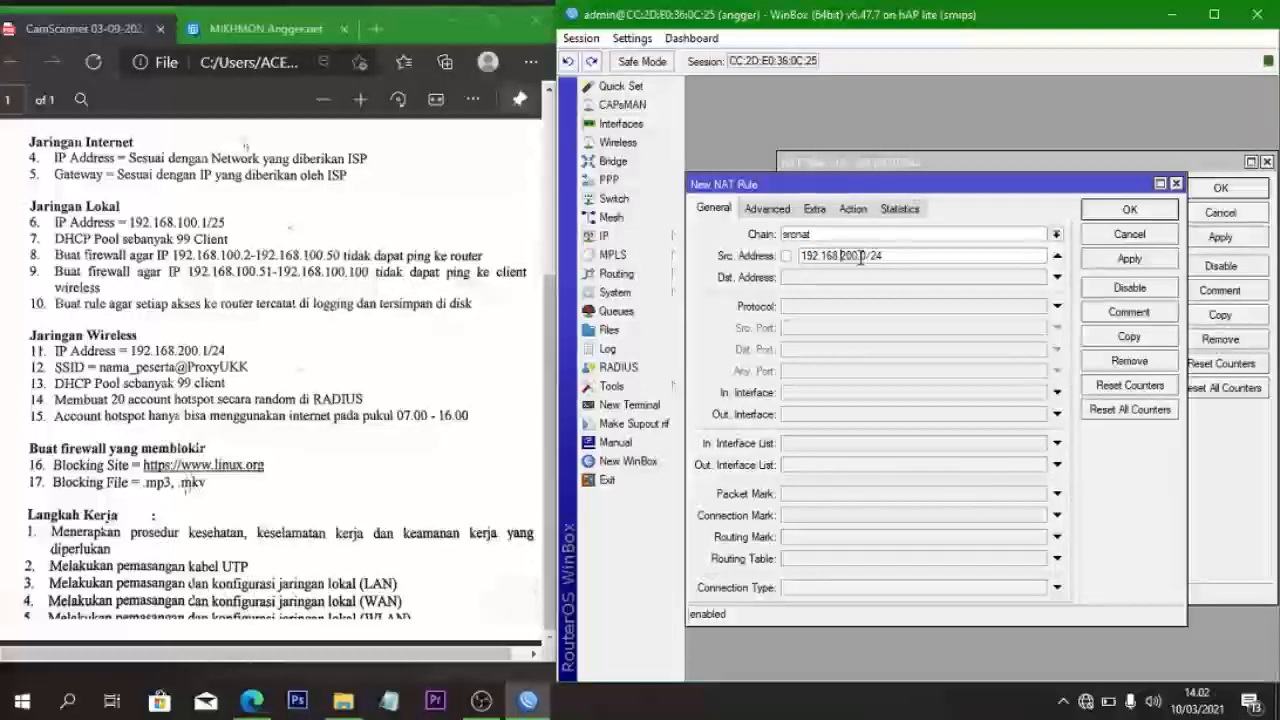
{"action": "type", "text": "100"}
{"action": "left_click", "coordinate": [1117, 259]}
{"action": "left_click", "coordinate": [1121, 209]}
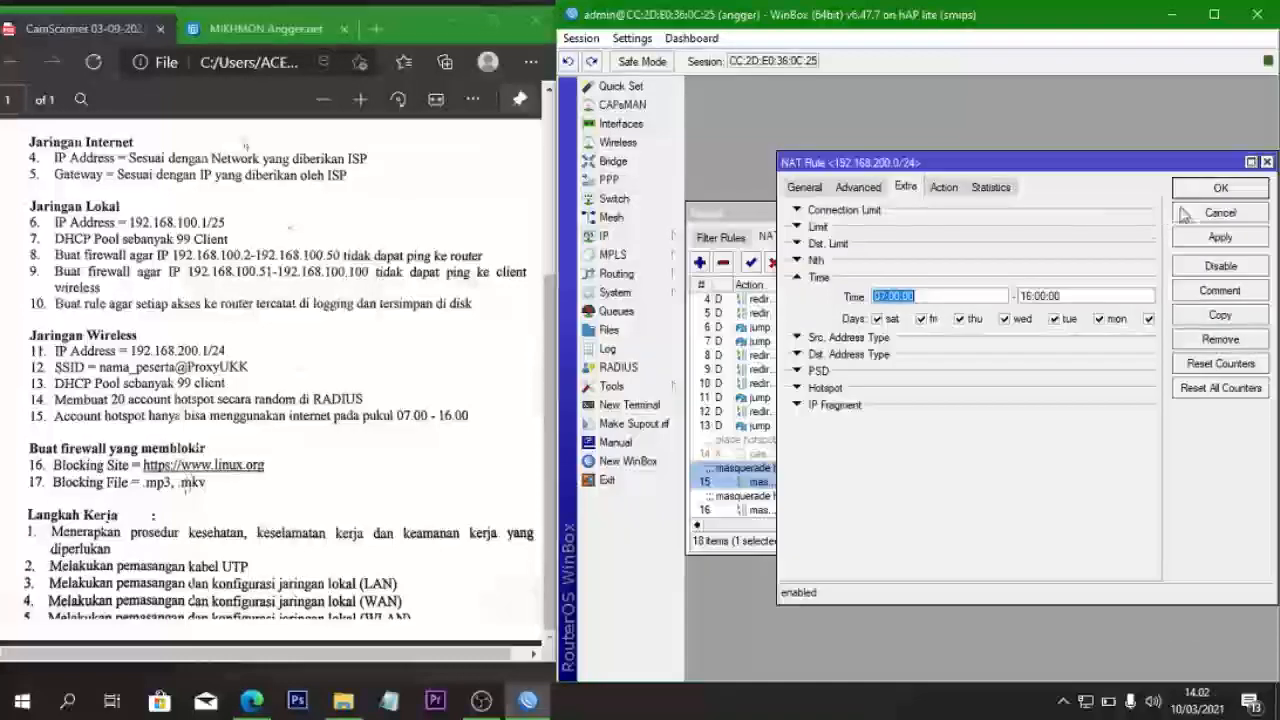
{"action": "left_click", "coordinate": [1220, 188]}
{"action": "scroll", "coordinate": [950, 380], "scroll_direction": "down", "scroll_amount": 1}
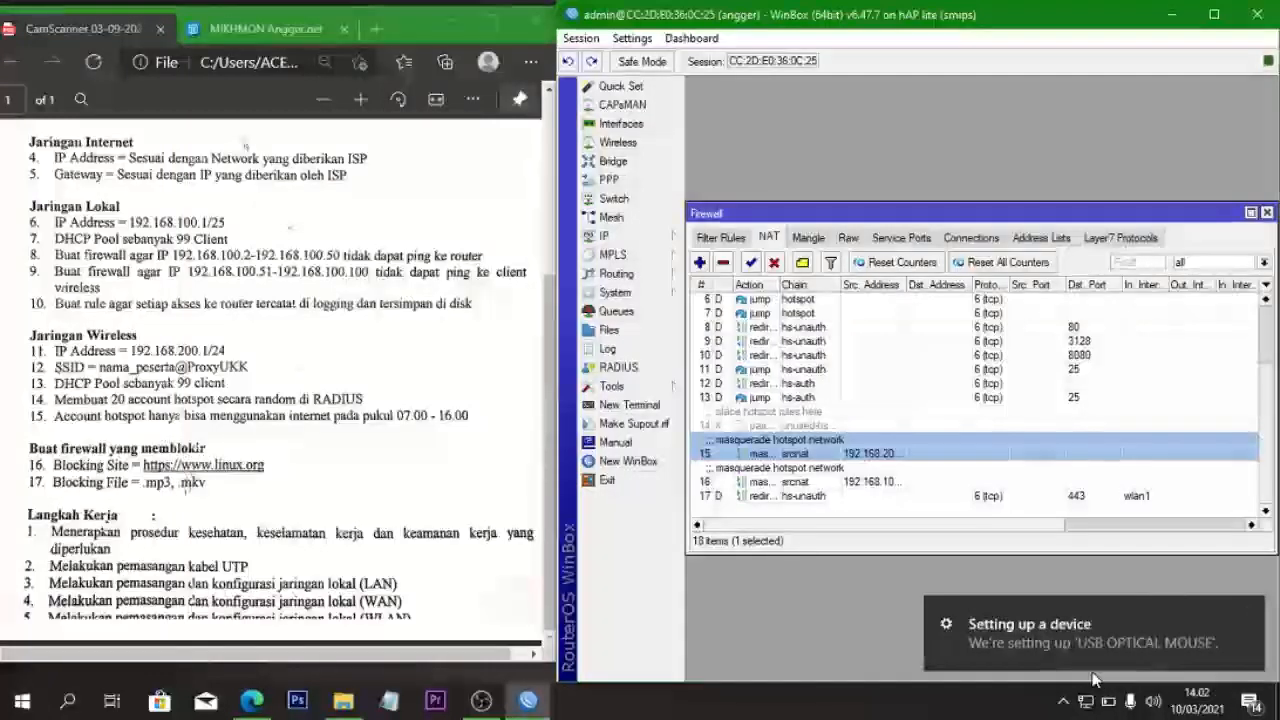
- Delete the hs-unauth port 443 redirect rule and create a new dstnat-chain NAT rule
{"action": "left_click", "coordinate": [1092, 497]}
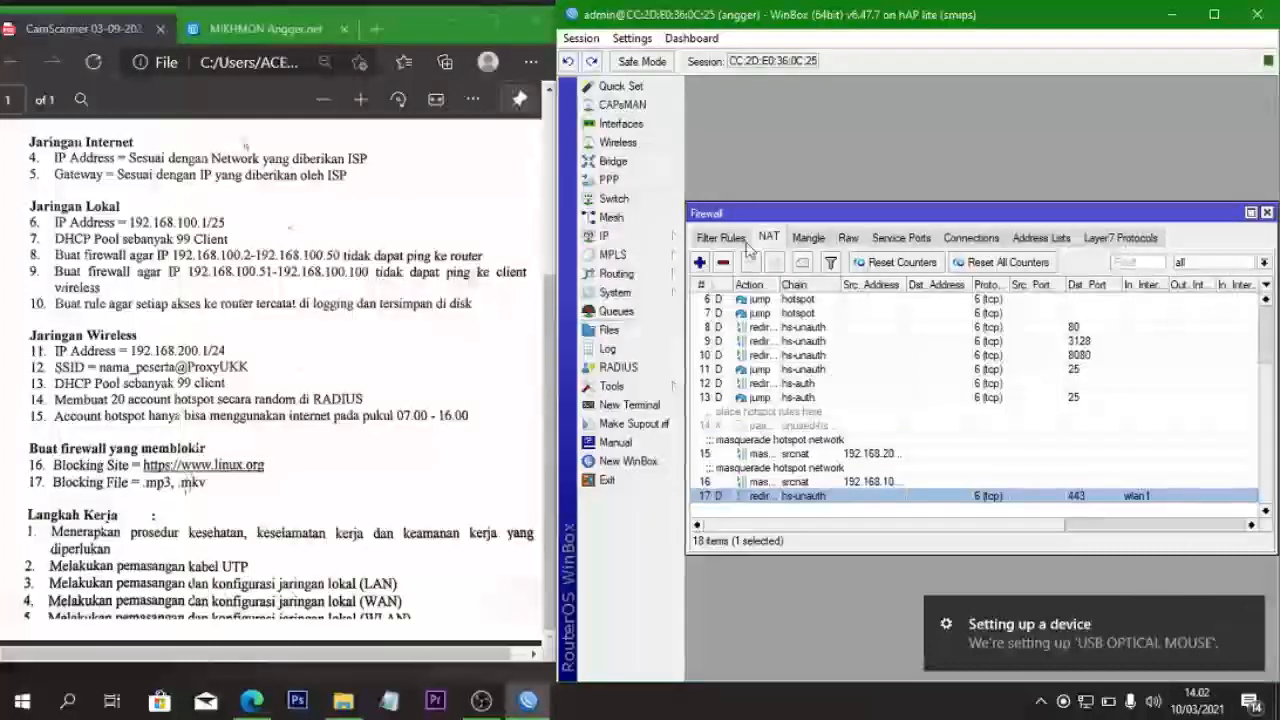
{"action": "left_click", "coordinate": [721, 263]}
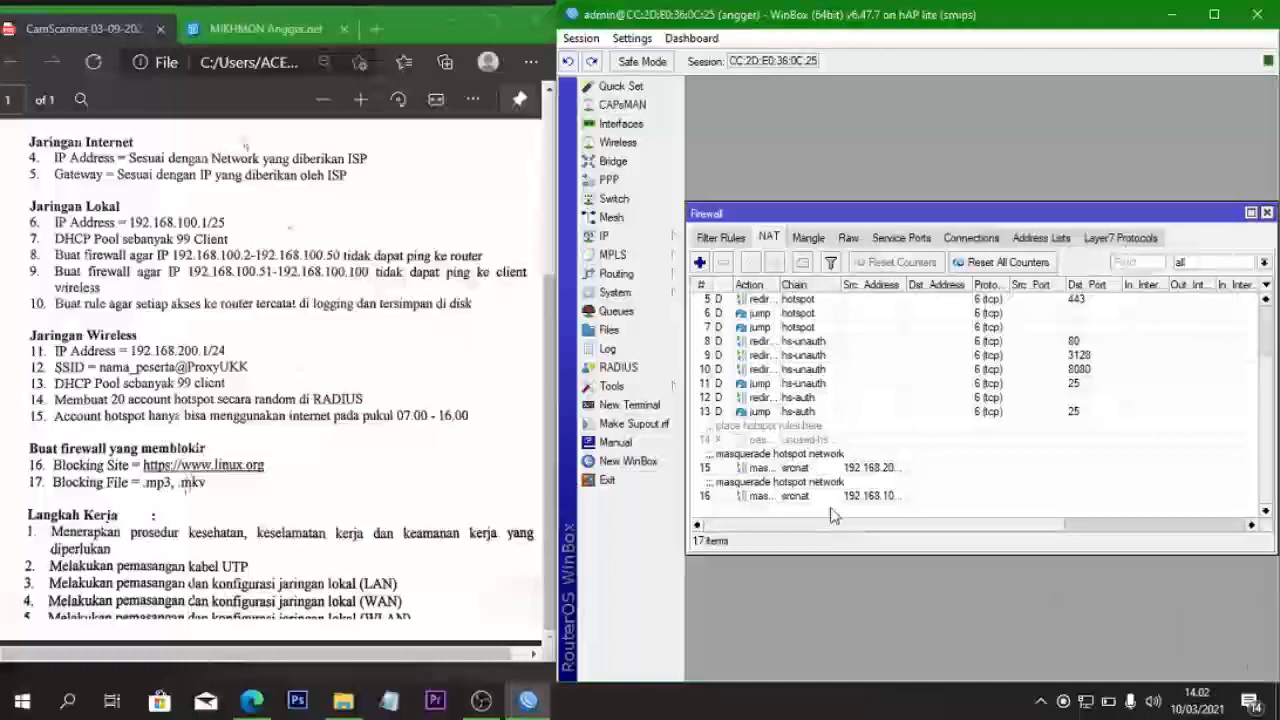
{"action": "left_click", "coordinate": [700, 262]}
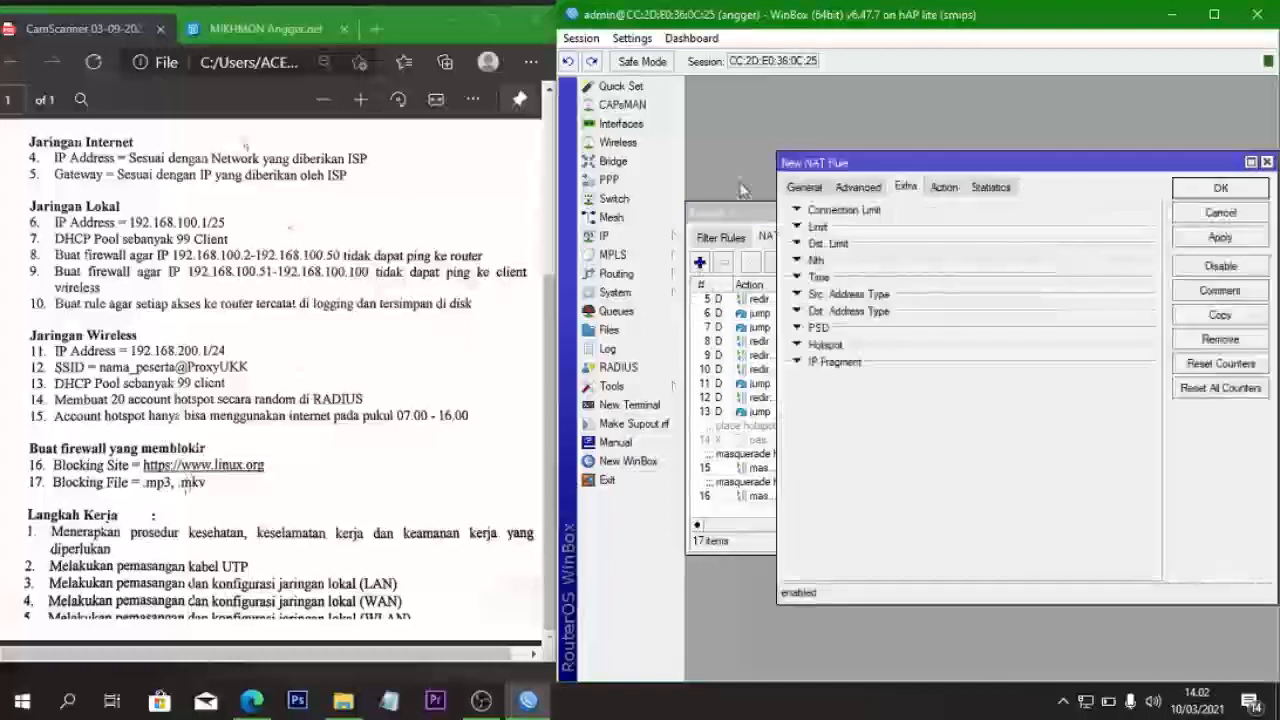
{"action": "left_click", "coordinate": [803, 187]}
{"action": "left_click", "coordinate": [988, 212]}
{"action": "type", "text": "srcnat"}
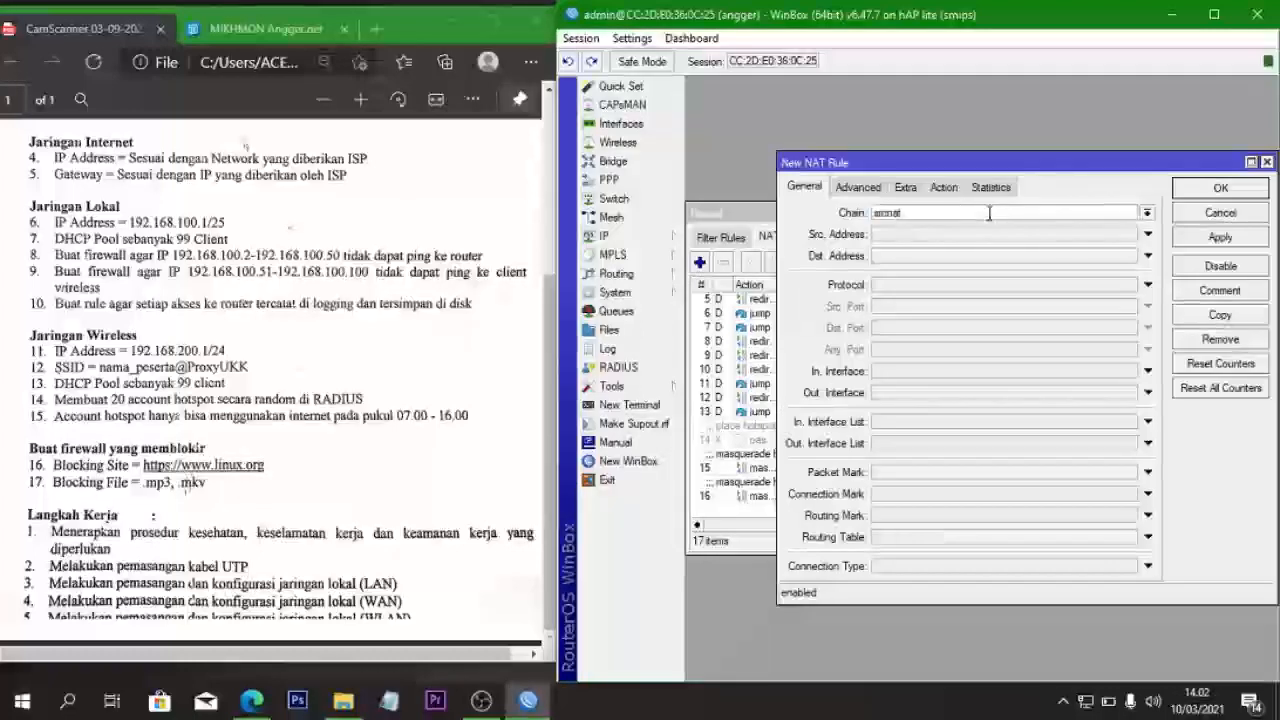
{"action": "left_click", "coordinate": [1148, 213]}
{"action": "left_click", "coordinate": [1040, 234]}
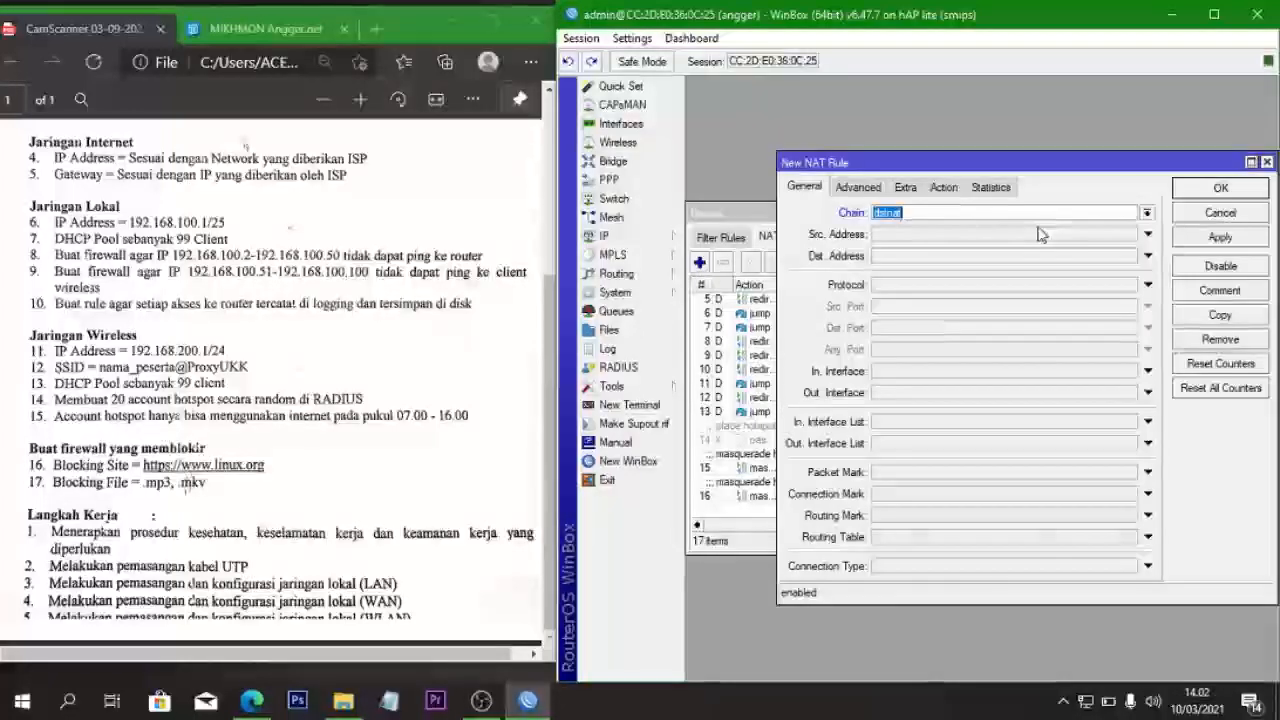
- Match TCP destination port 80 arriving on In. Interface ether2
{"action": "left_click", "coordinate": [947, 290]}
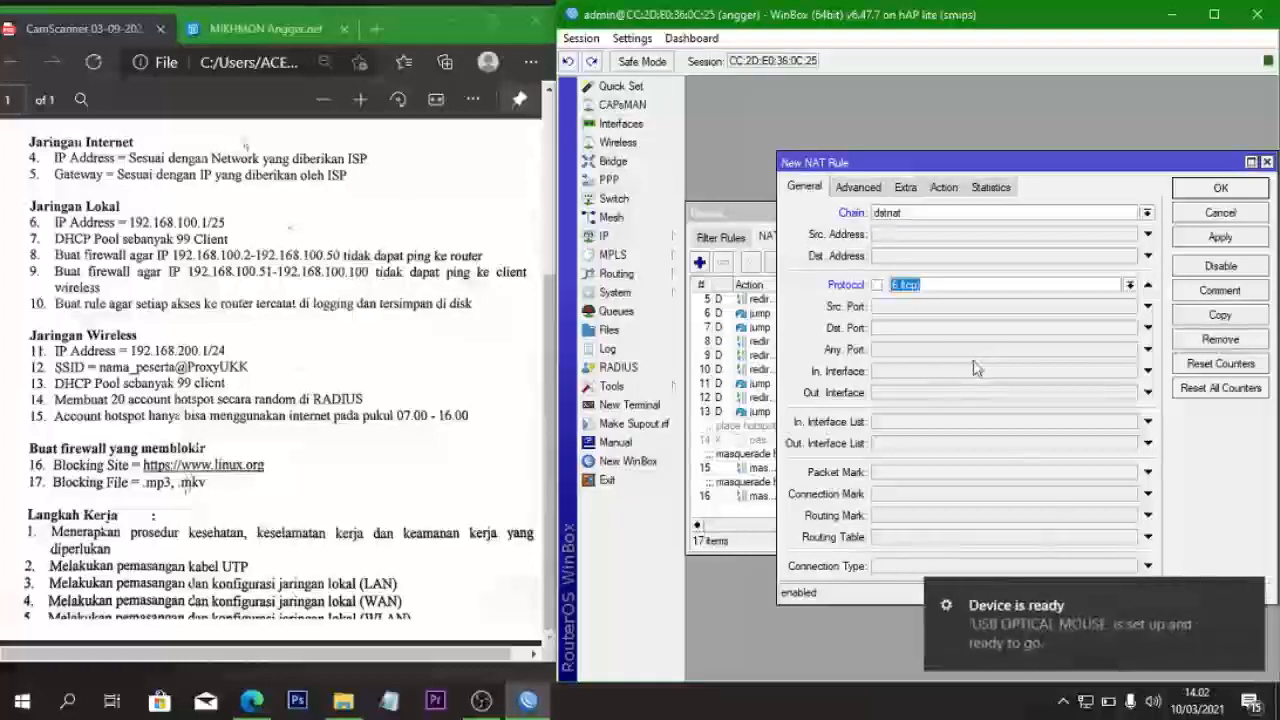
{"action": "left_click", "coordinate": [900, 330]}
{"action": "type", "text": "80"}
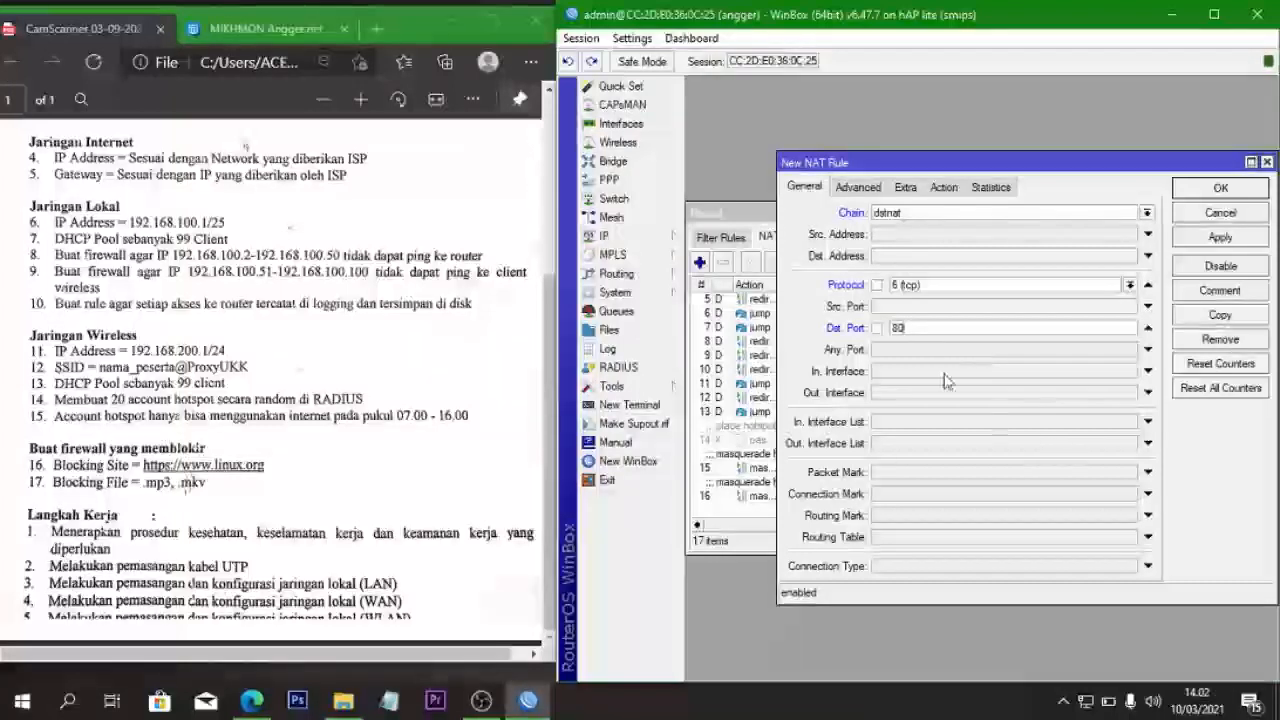
{"action": "left_click", "coordinate": [946, 376]}
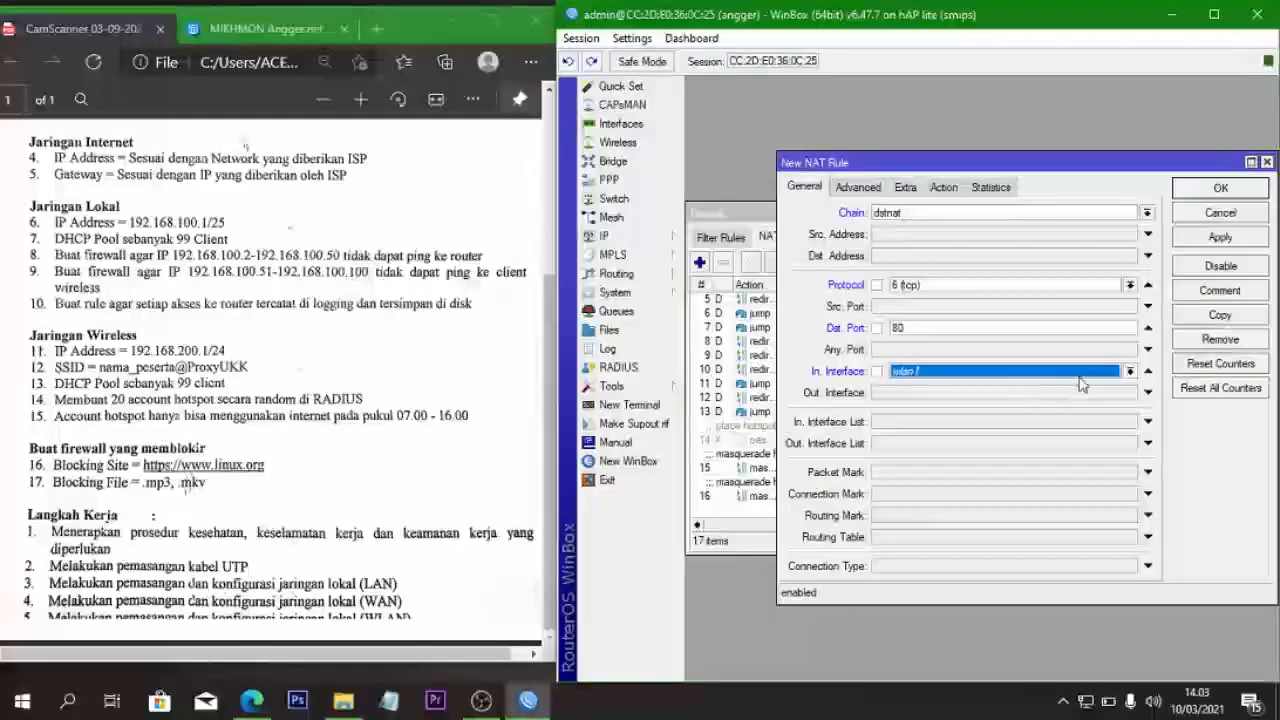
{"action": "left_click", "coordinate": [1131, 371]}
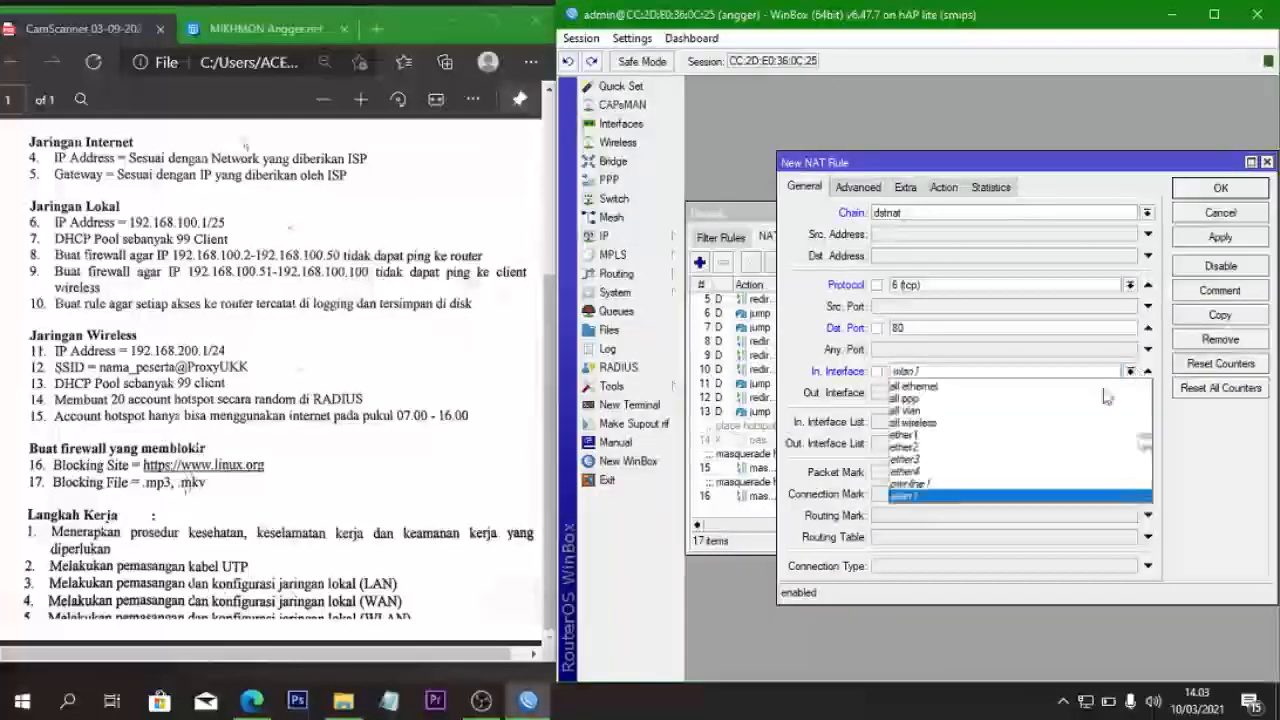
{"action": "left_click", "coordinate": [1051, 448]}
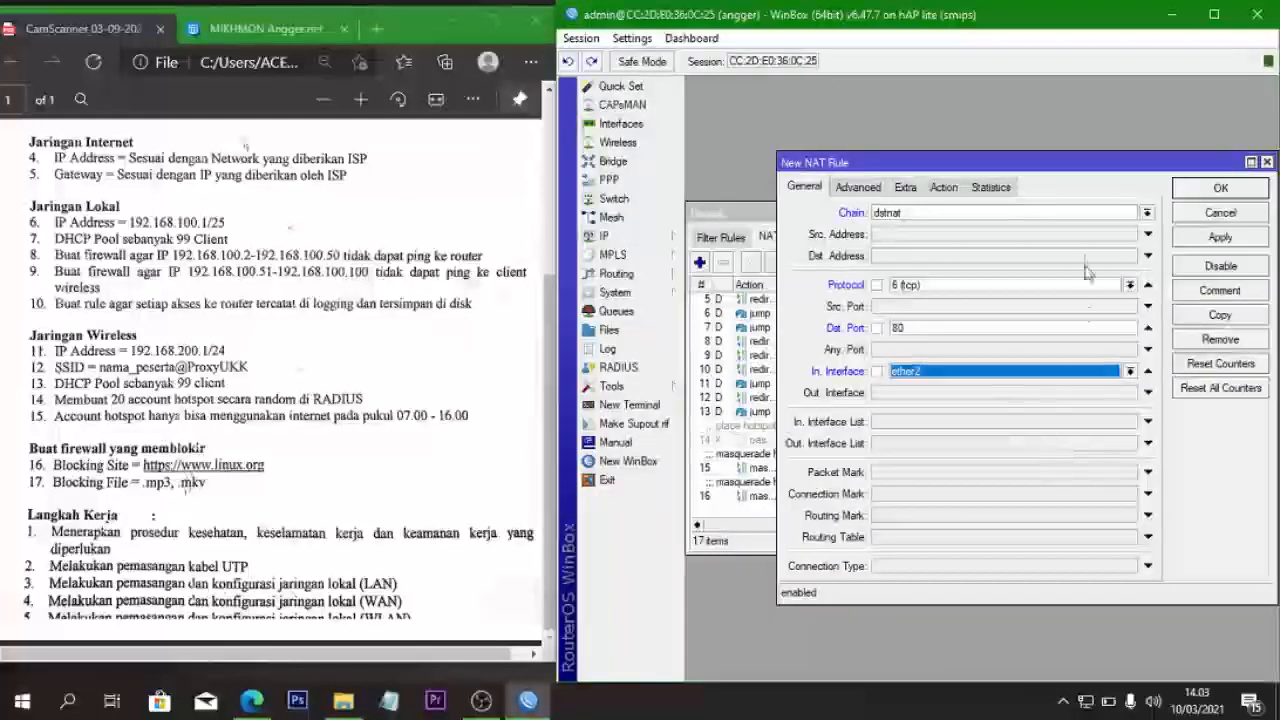
- Set the rule's action to redirect with To Ports 8080 and apply
{"action": "left_click", "coordinate": [943, 187]}
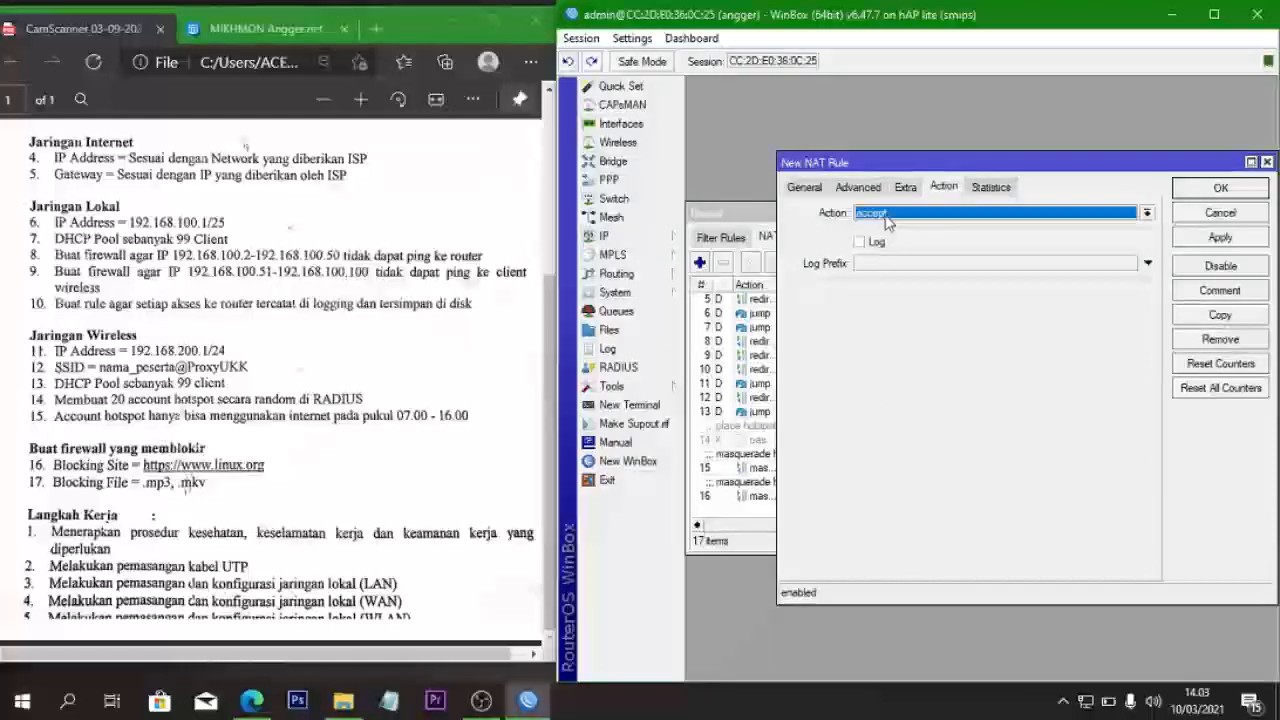
{"action": "left_click", "coordinate": [900, 213]}
{"action": "left_click", "coordinate": [895, 337]}
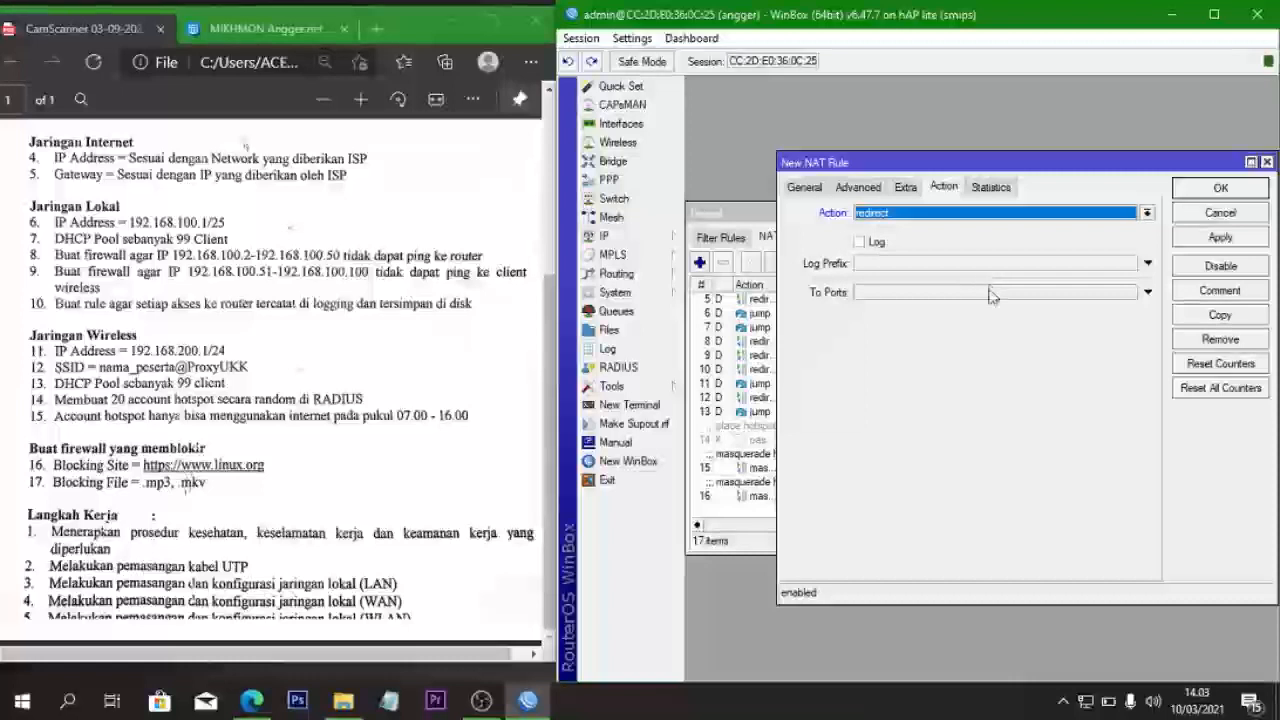
{"action": "left_click", "coordinate": [968, 293]}
{"action": "key", "text": "BackSpace"}
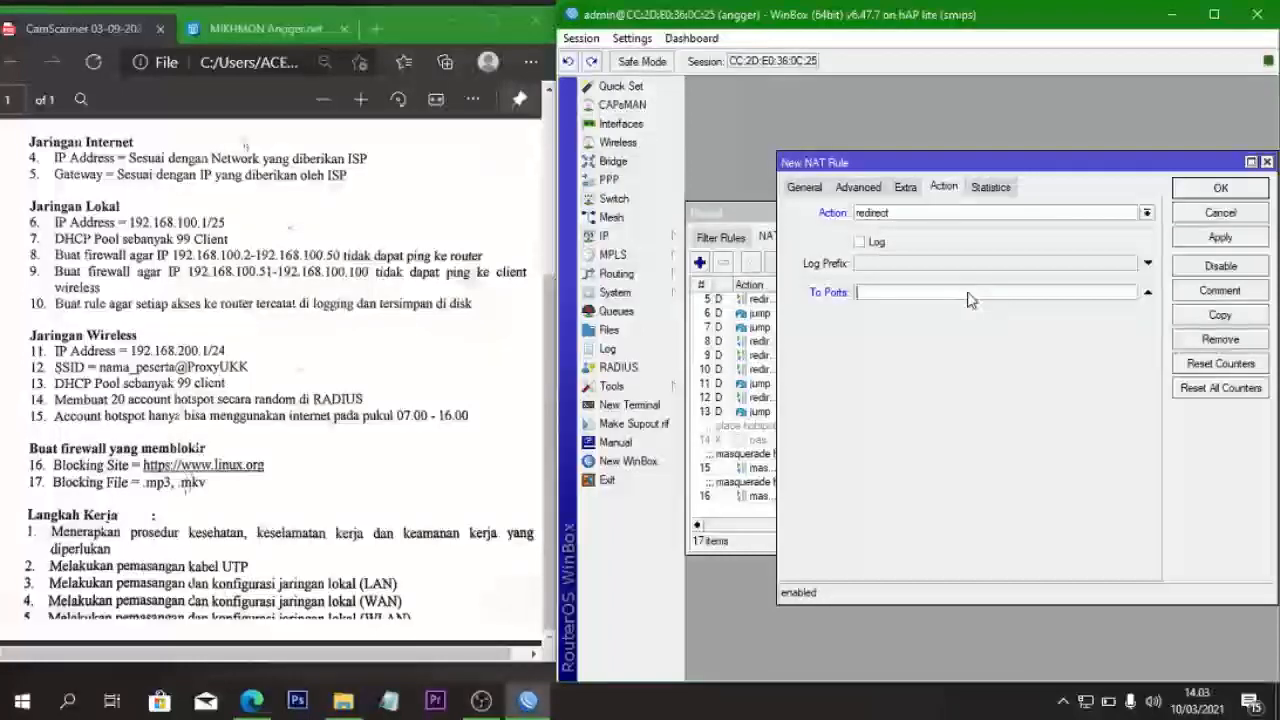
{"action": "type", "text": "8080"}
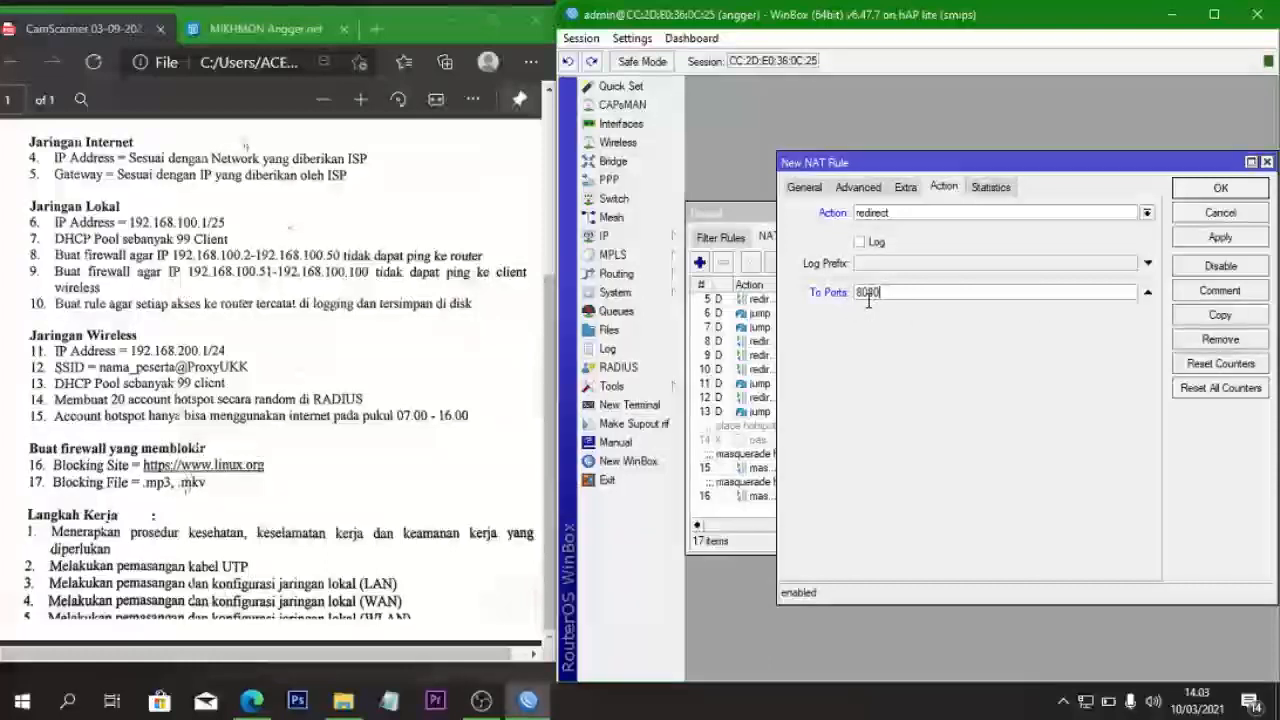
{"action": "left_click", "coordinate": [1236, 243]}
- Copy the ether2 redirect rule with In. Interface wlan1, keeping the 8080 redirect, and save
{"action": "left_click", "coordinate": [1226, 316]}
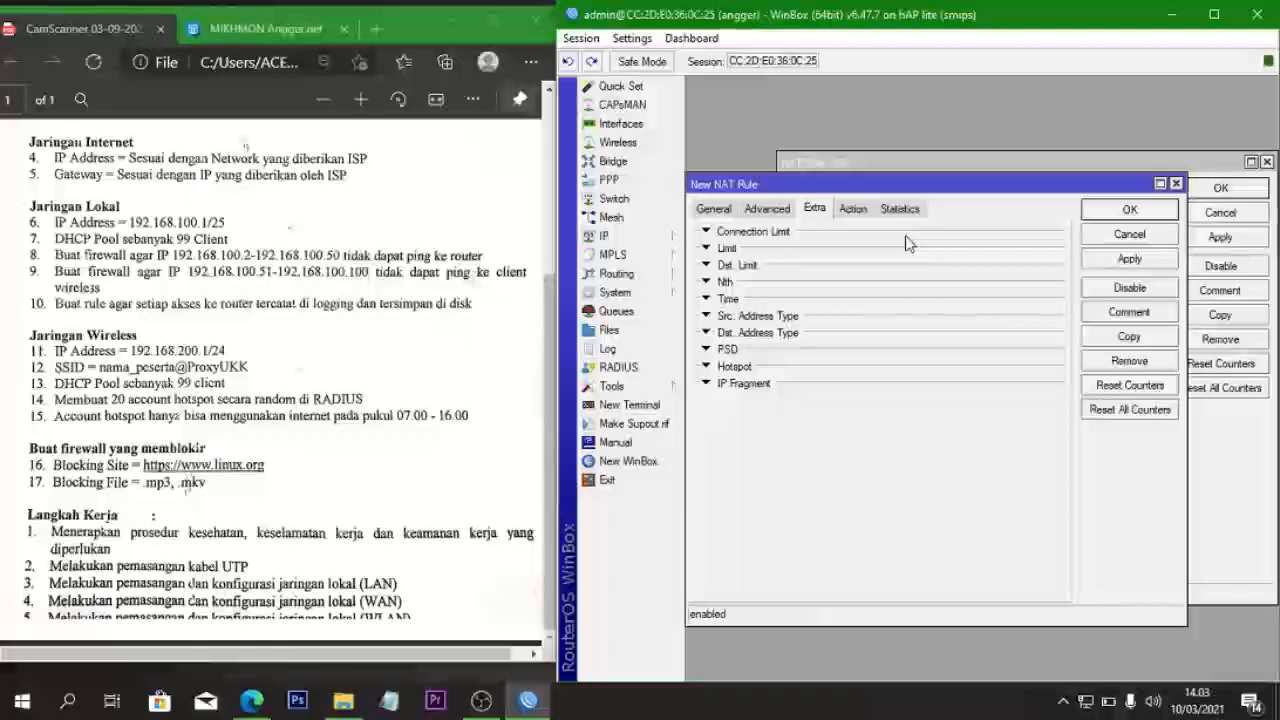
{"action": "left_click", "coordinate": [722, 212]}
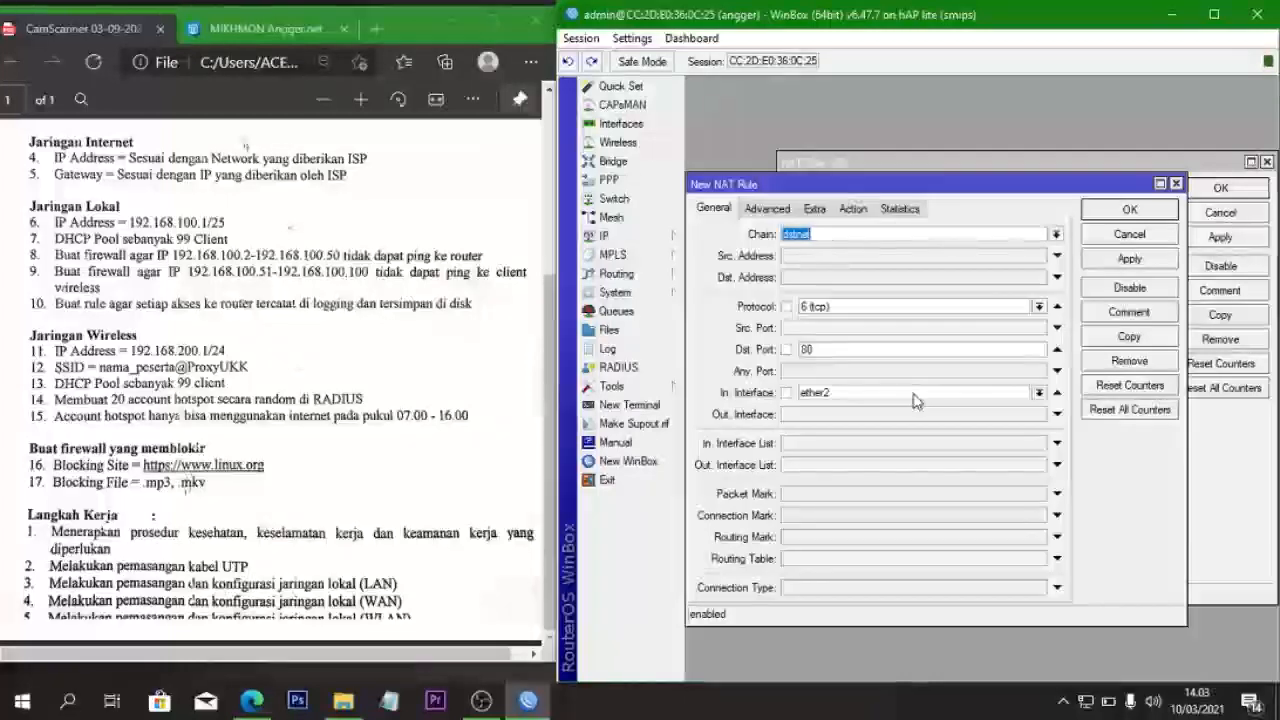
{"action": "left_click", "coordinate": [1039, 392]}
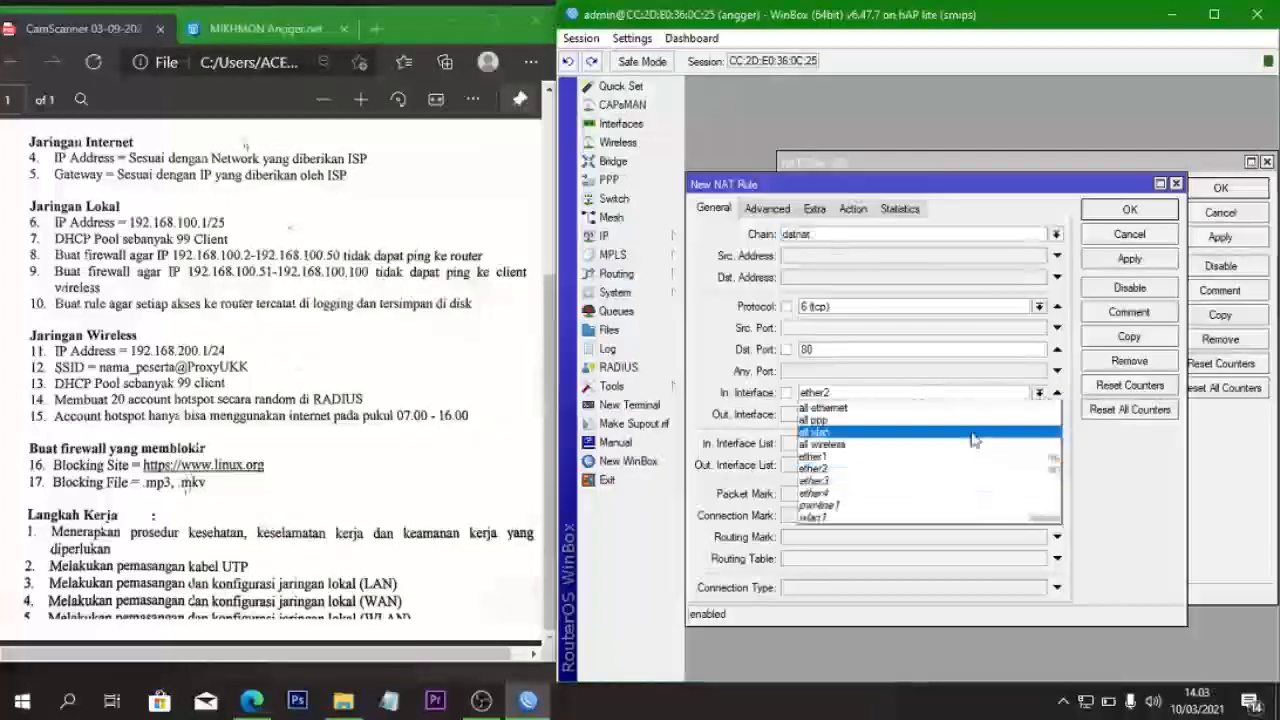
{"action": "left_click", "coordinate": [932, 515]}
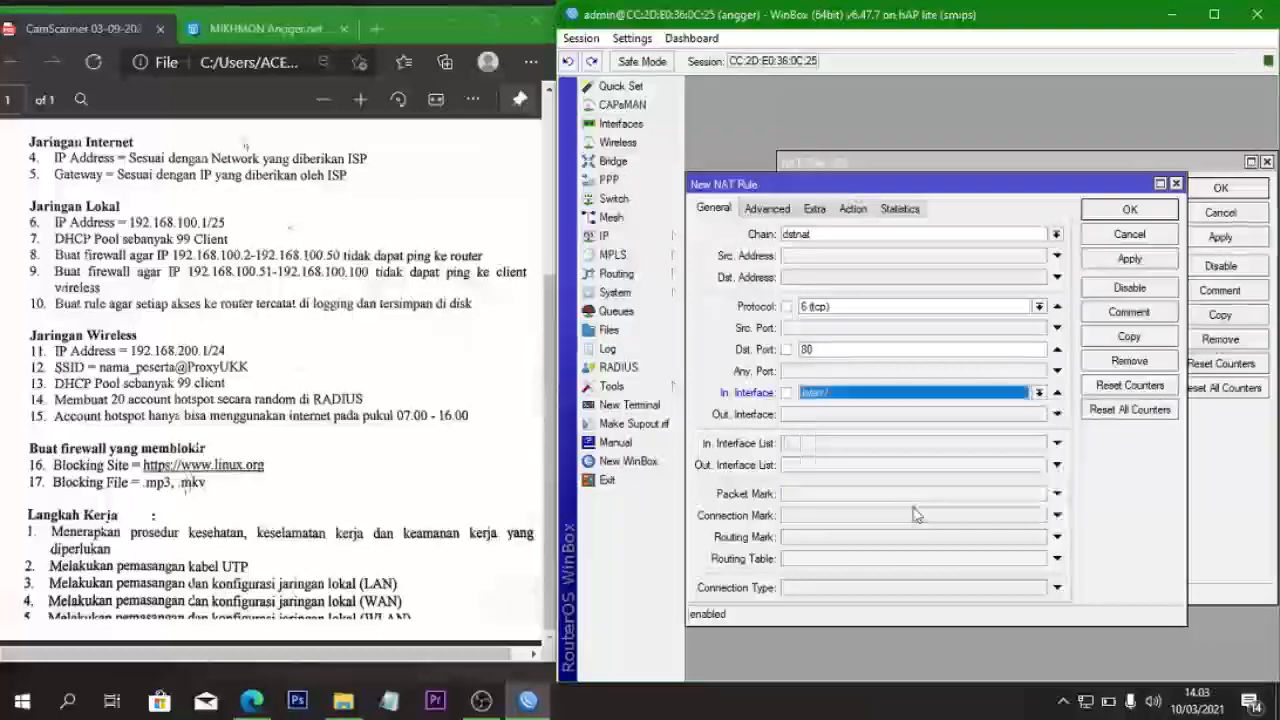
{"action": "left_click", "coordinate": [852, 209]}
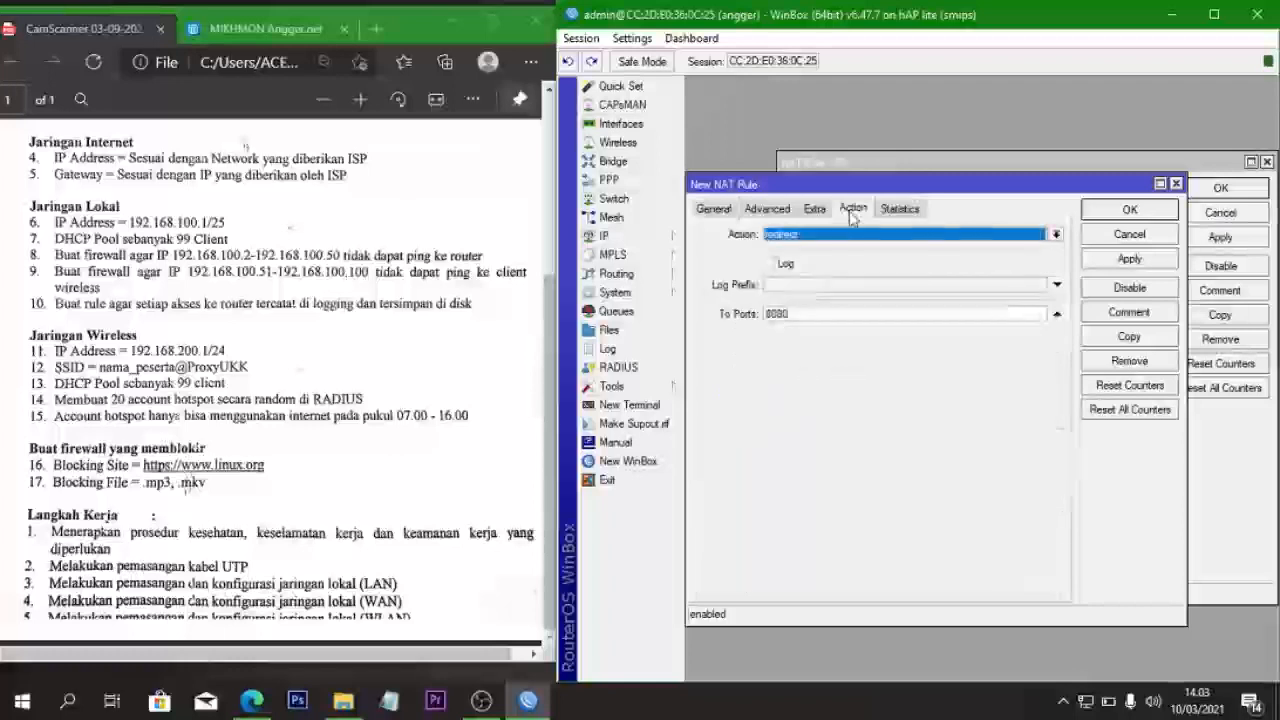
{"action": "left_click", "coordinate": [1130, 259]}
{"action": "left_click", "coordinate": [1130, 210]}
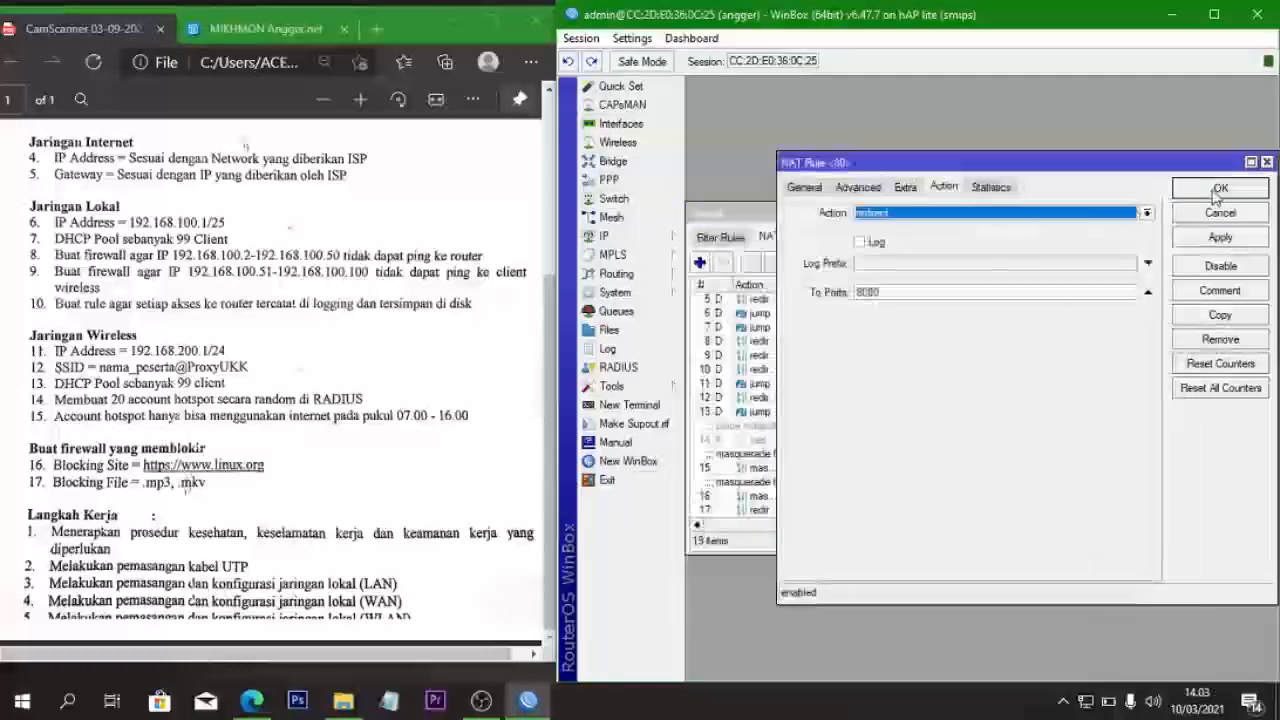
{"action": "left_click", "coordinate": [1220, 189]}
{"action": "scroll", "coordinate": [957, 456], "scroll_direction": "down", "scroll_amount": 1}
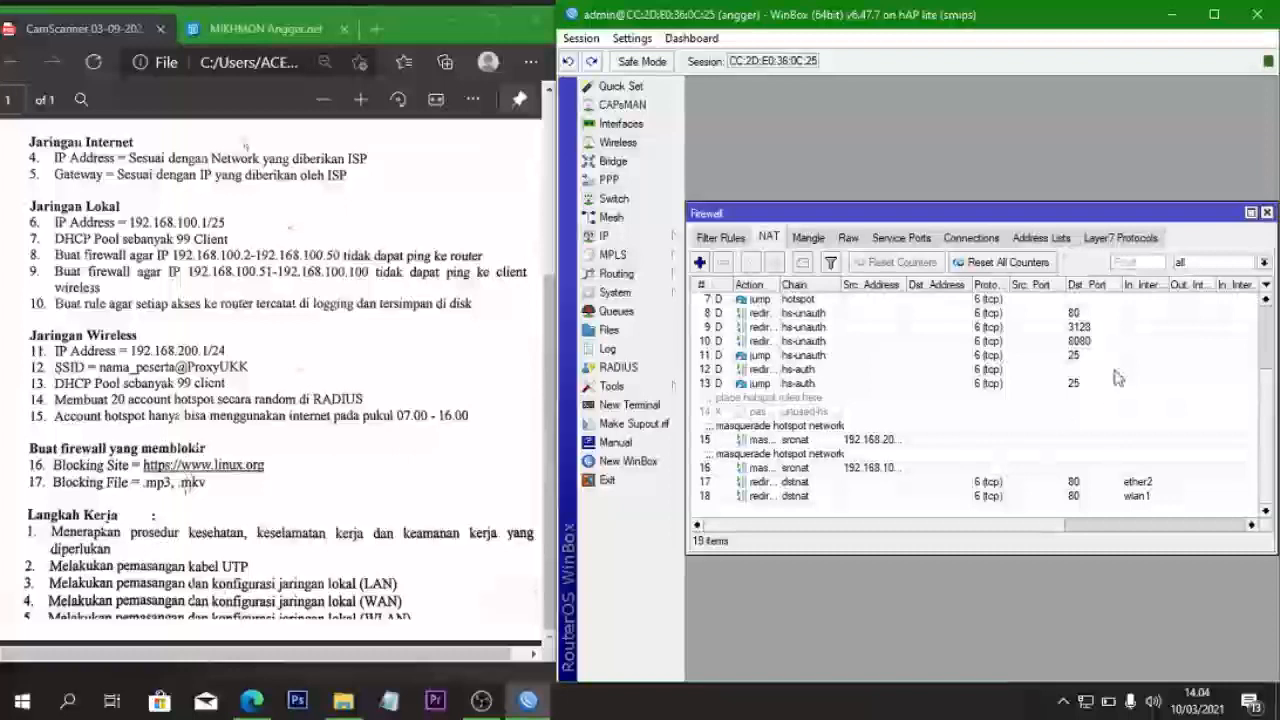
- Close Firewall, open the IP > Web Proxy access list, and add a new rule
{"action": "left_click", "coordinate": [1266, 212]}
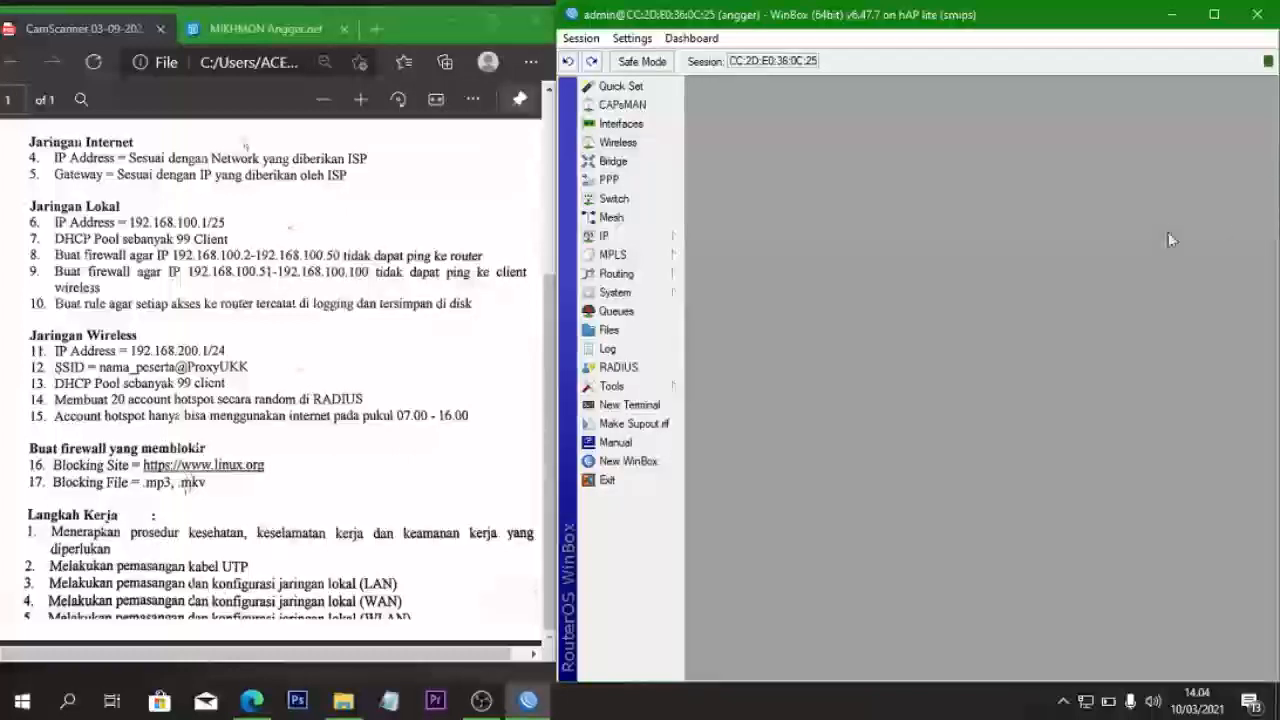
{"action": "left_click", "coordinate": [640, 237]}
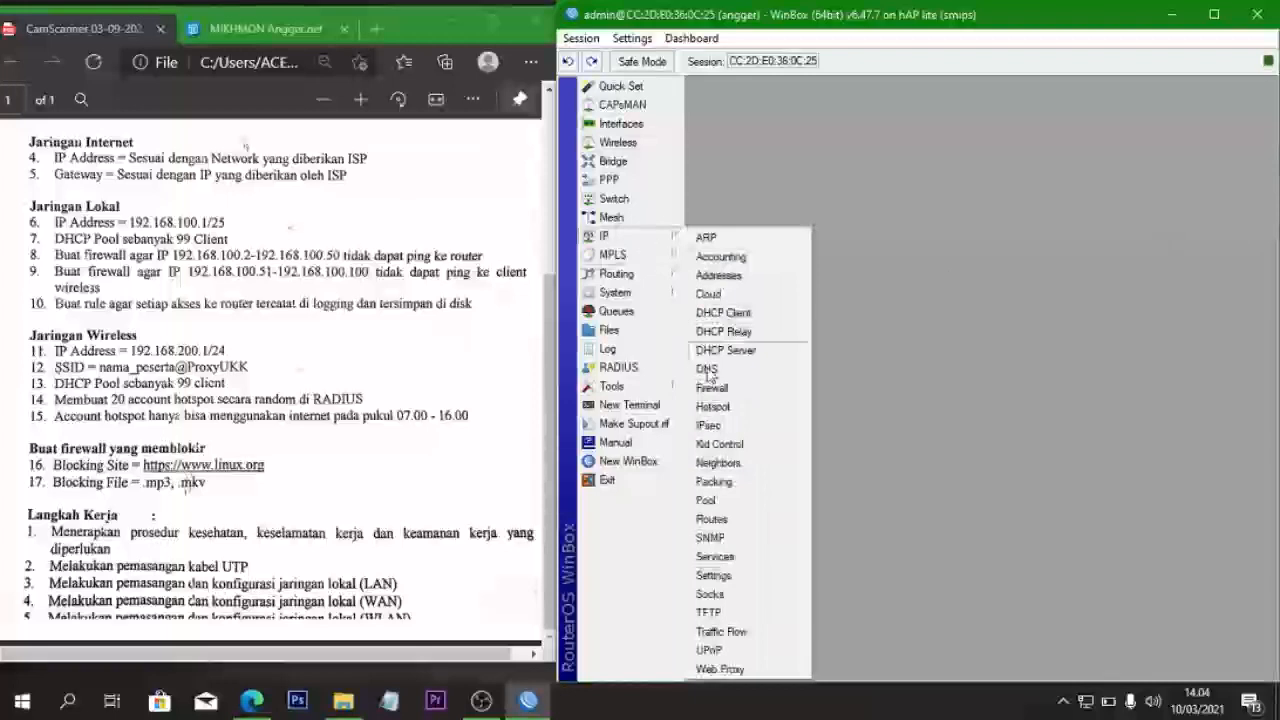
{"action": "left_click", "coordinate": [721, 670]}
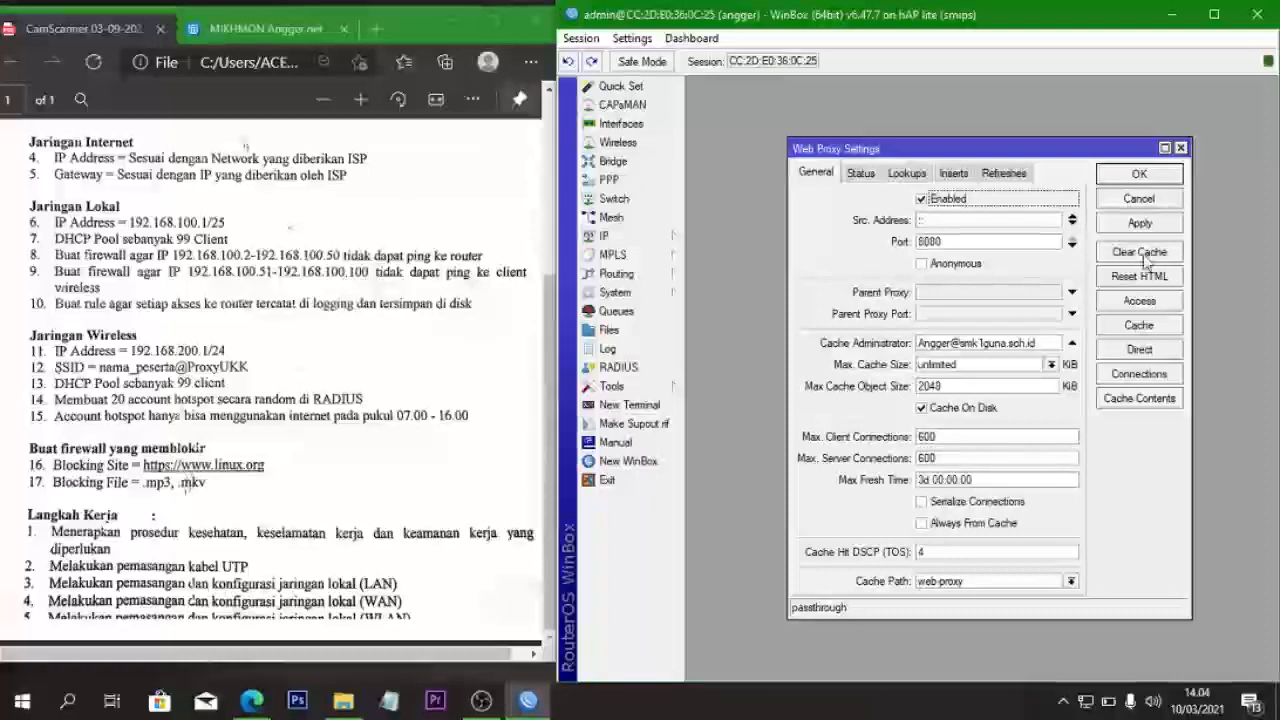
{"action": "left_click", "coordinate": [1148, 301]}
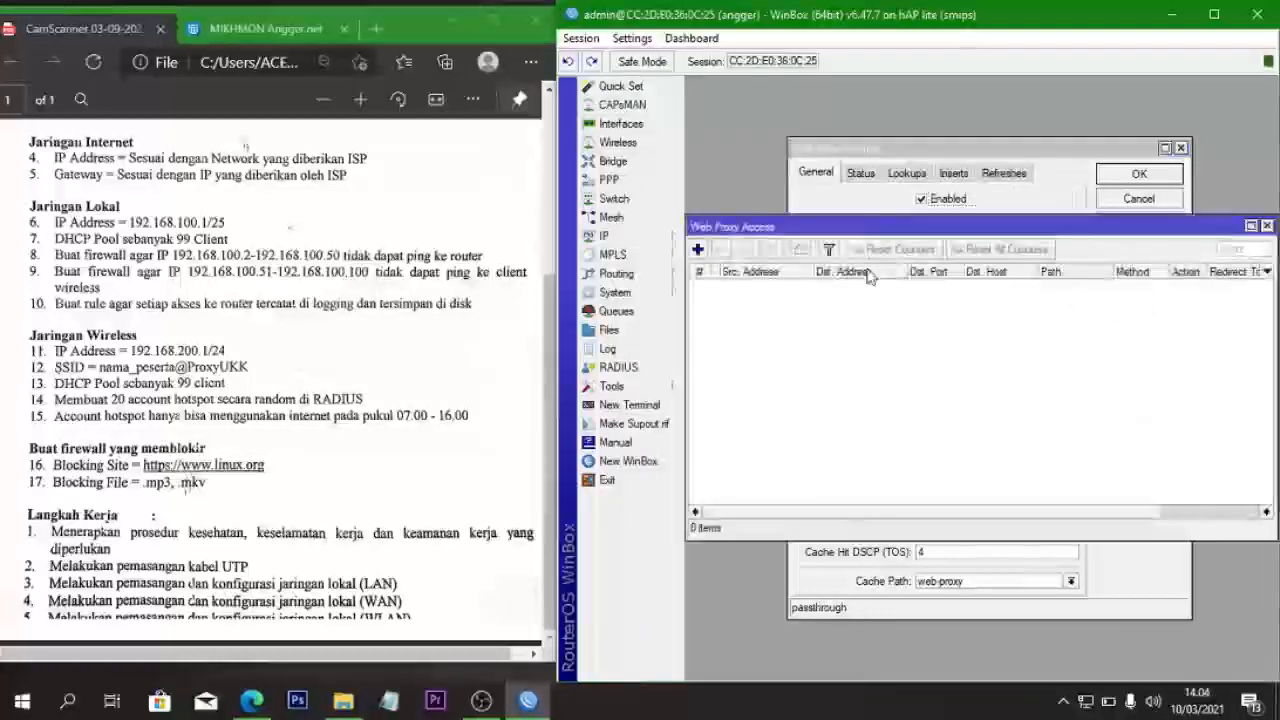
{"action": "left_click", "coordinate": [699, 249]}
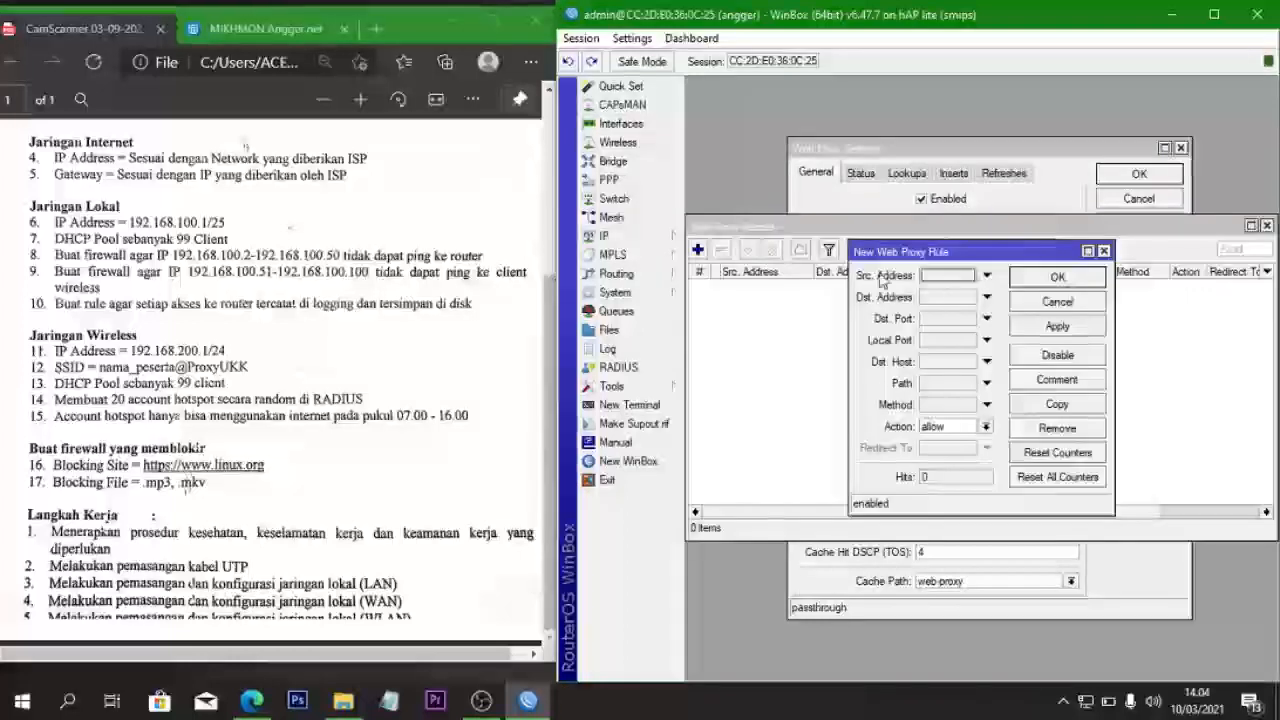
{"action": "left_click", "coordinate": [947, 279]}
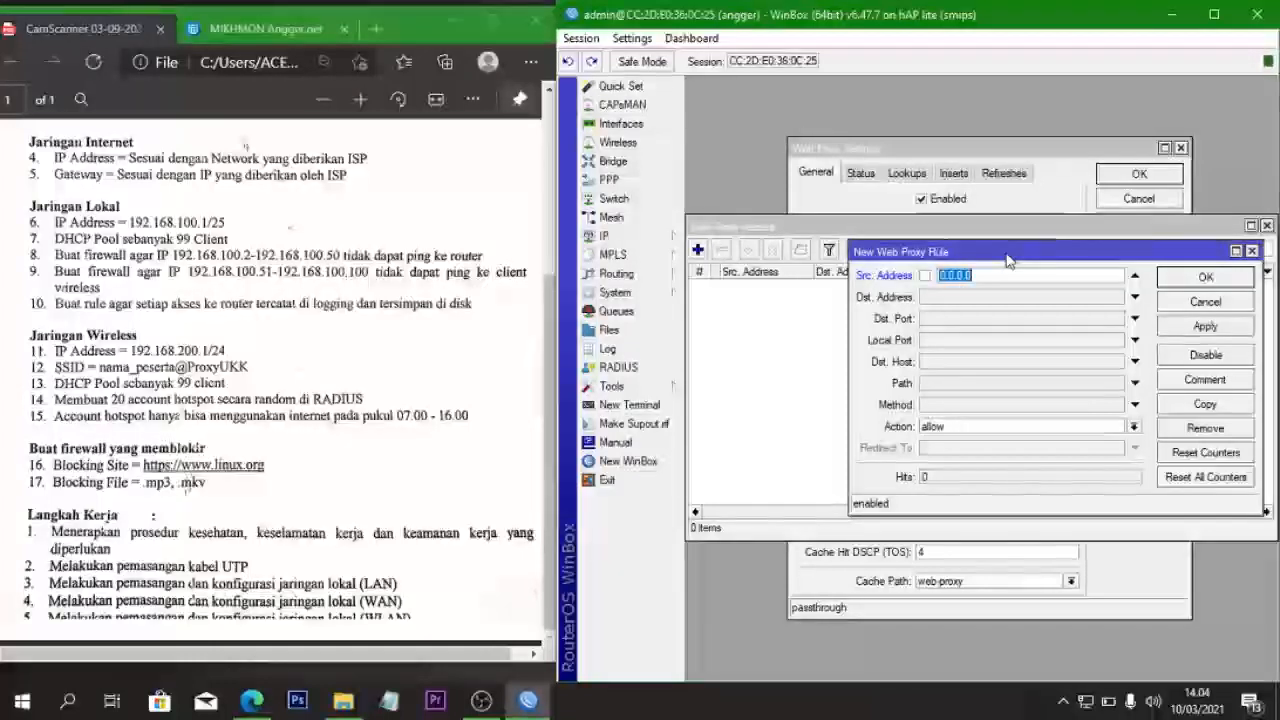
{"action": "type", "text": "192.168"}
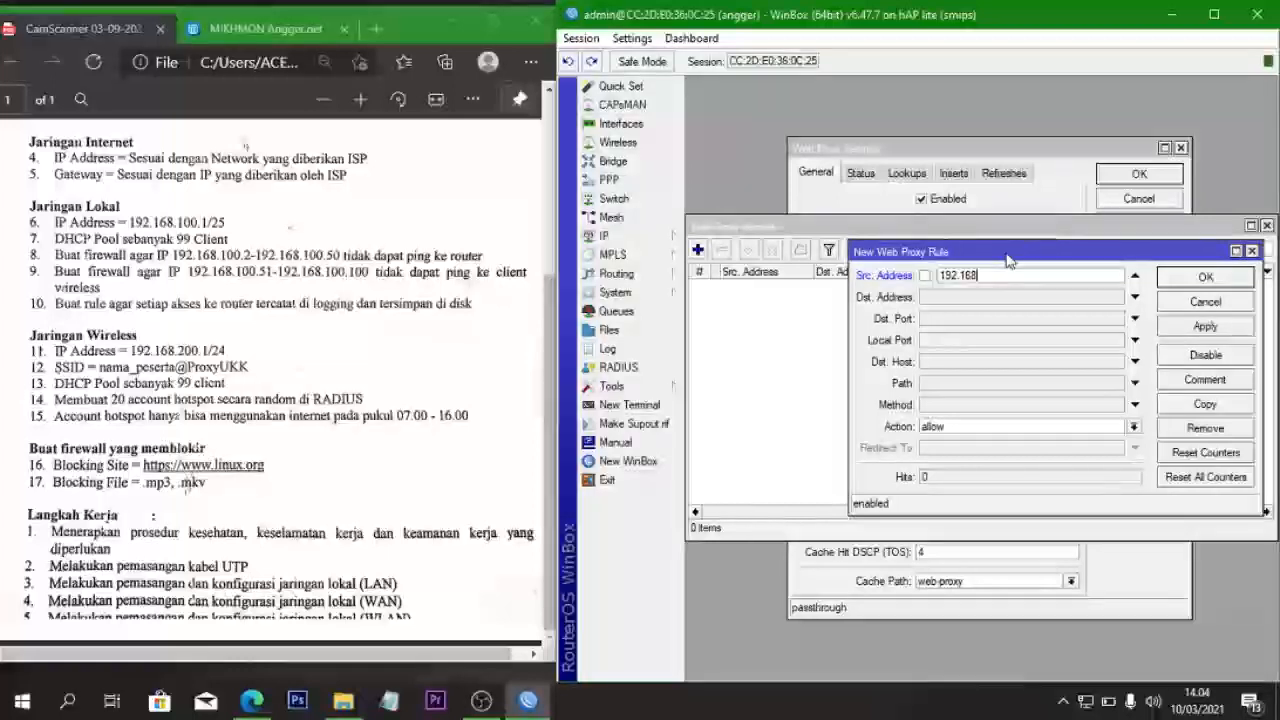
{"action": "type", "text": ".100.0/24"}
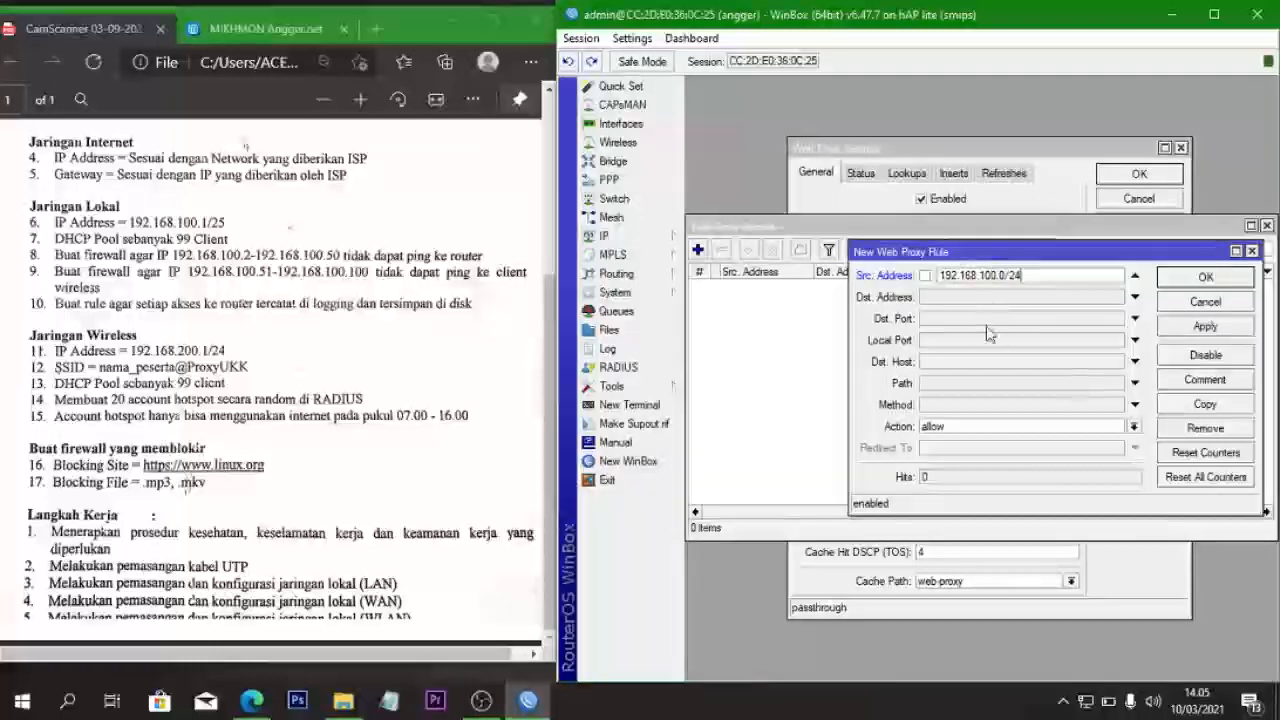
{"action": "left_click", "coordinate": [938, 319]}
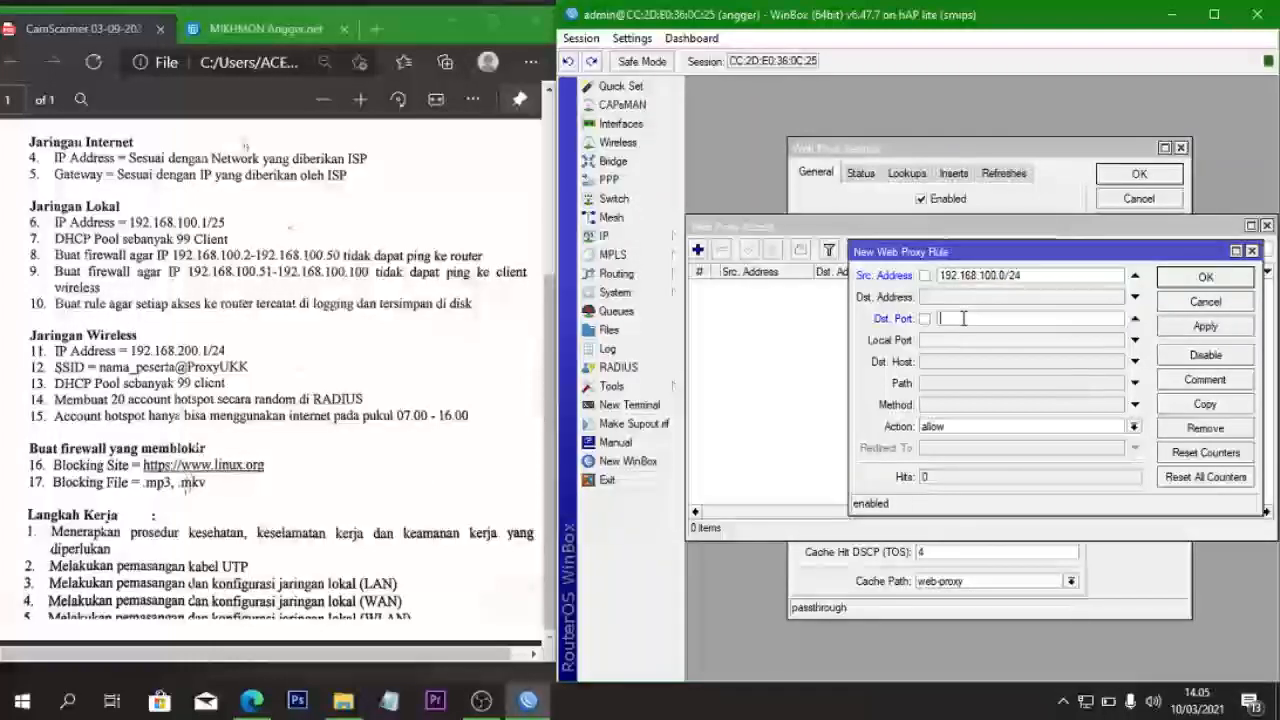
{"action": "type", "text": "80"}
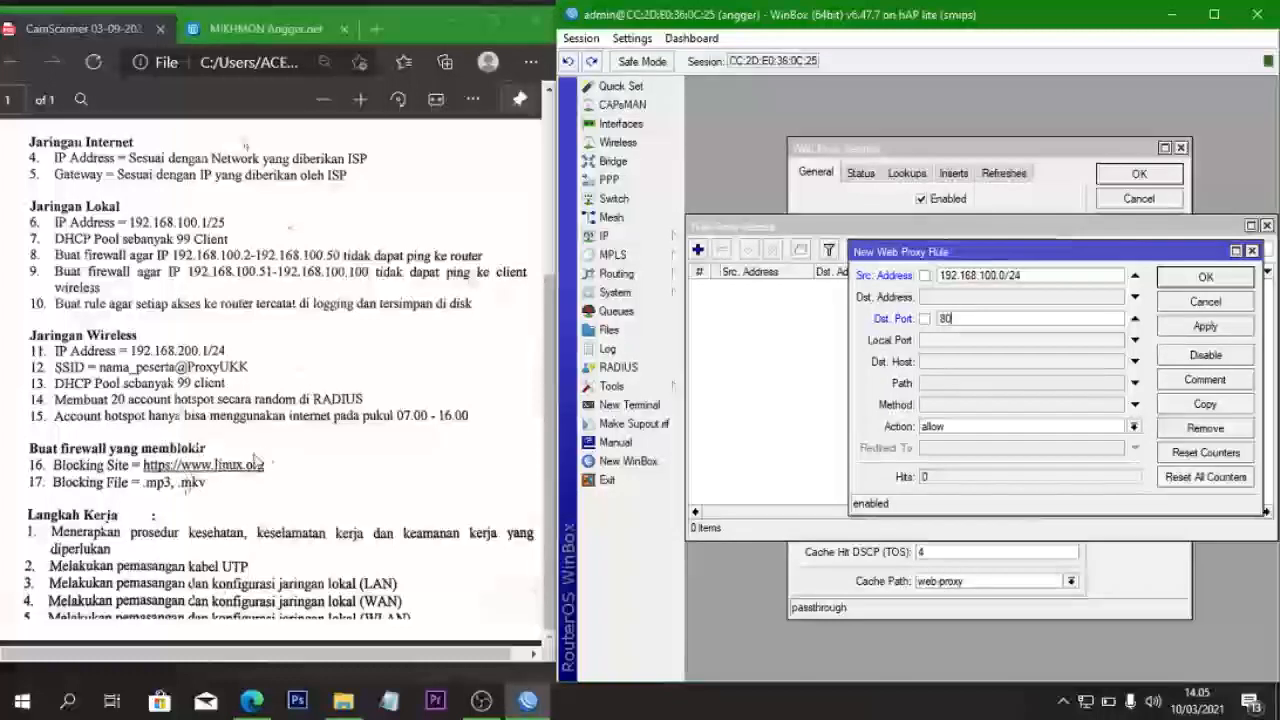
{"action": "left_click", "coordinate": [936, 364]}
{"action": "type", "text": "www.linu"}
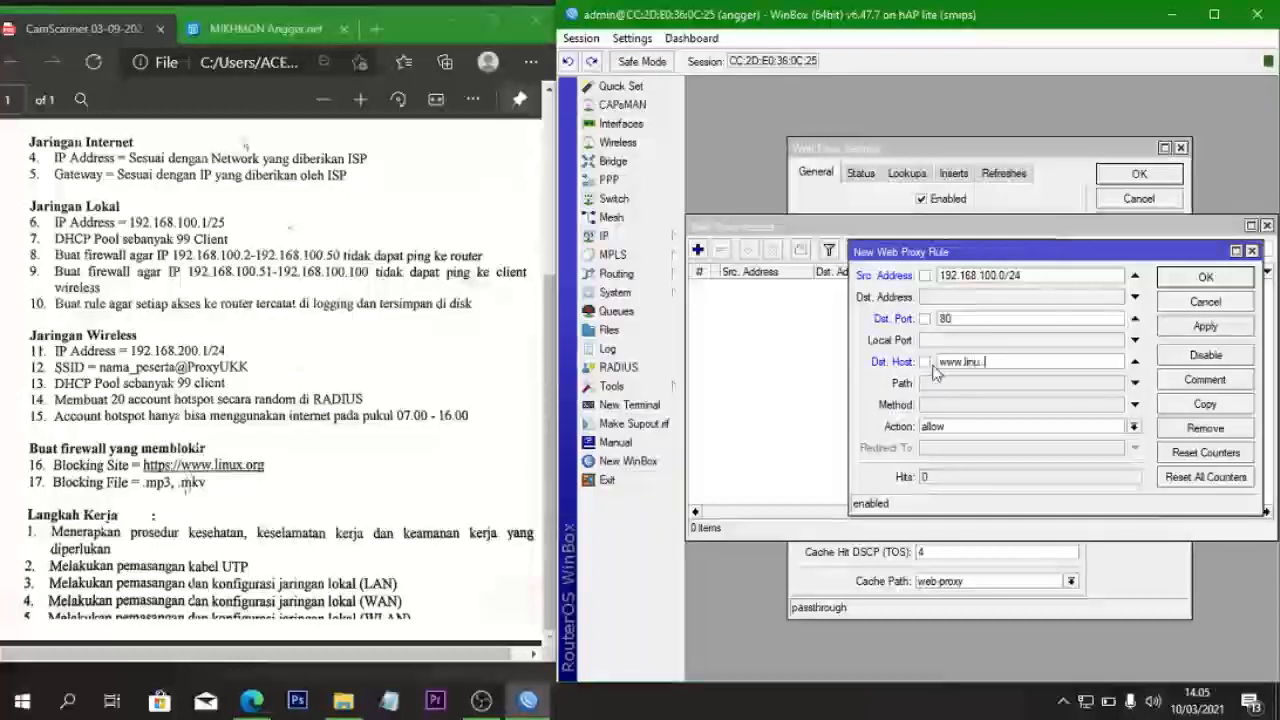
{"action": "type", "text": "x."}
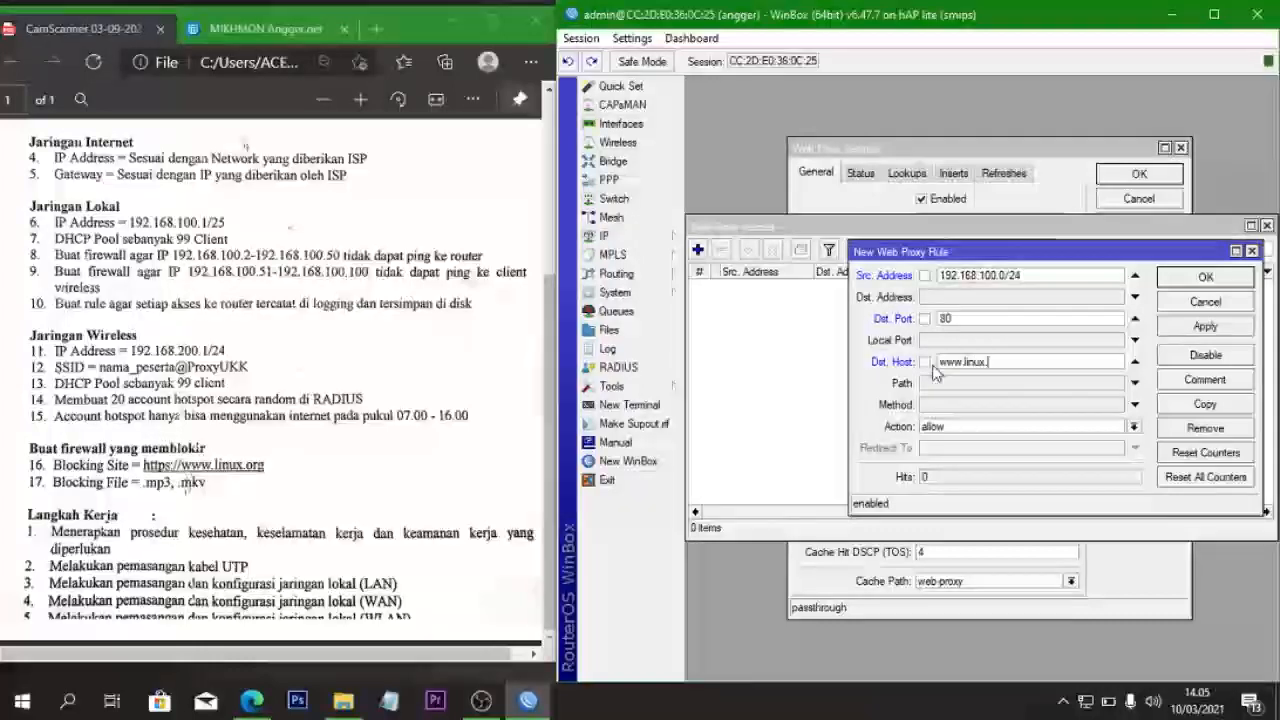
{"action": "type", "text": "org"}
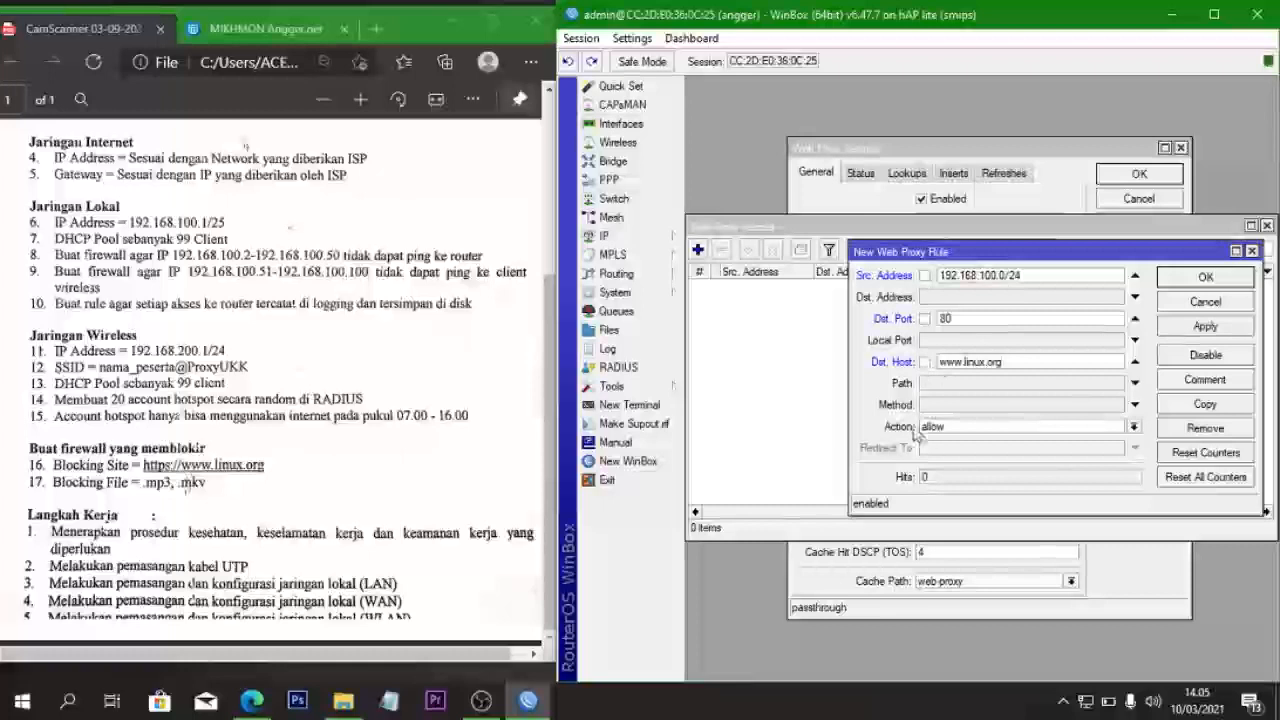
{"action": "left_click", "coordinate": [977, 426]}
{"action": "left_click", "coordinate": [975, 458]}
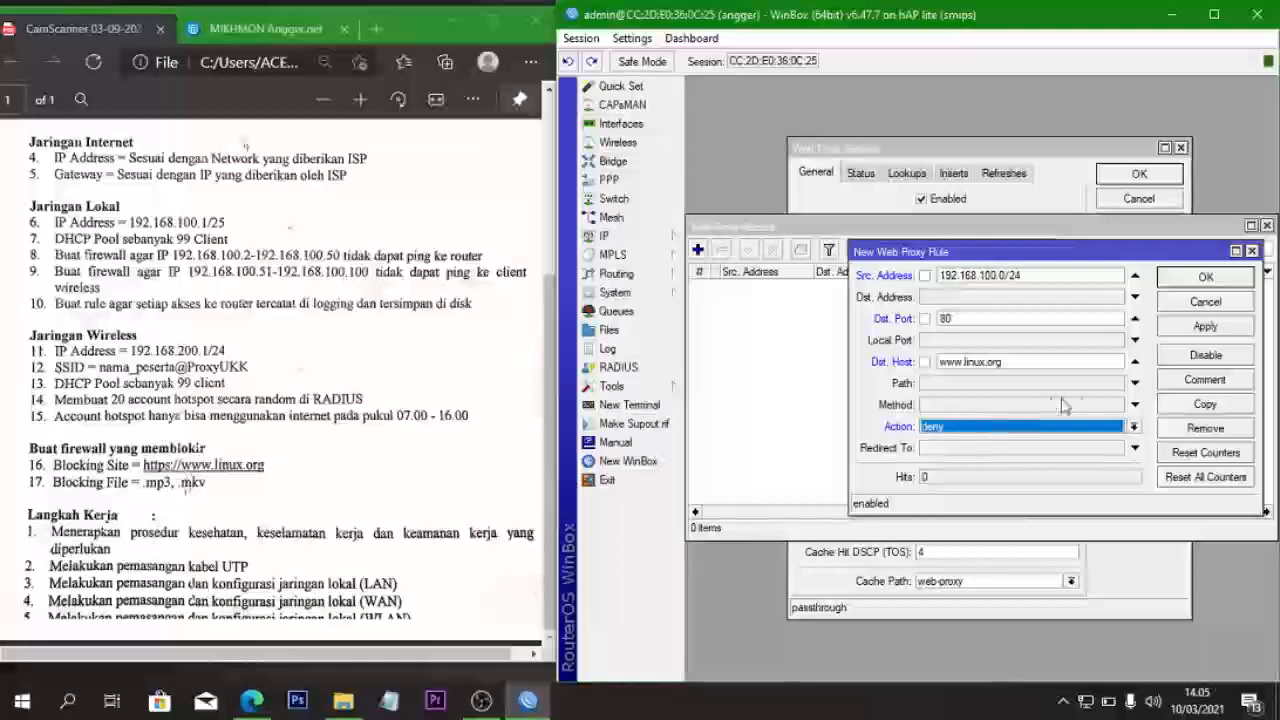
{"action": "left_click", "coordinate": [1182, 328]}
{"action": "left_click", "coordinate": [1192, 283]}
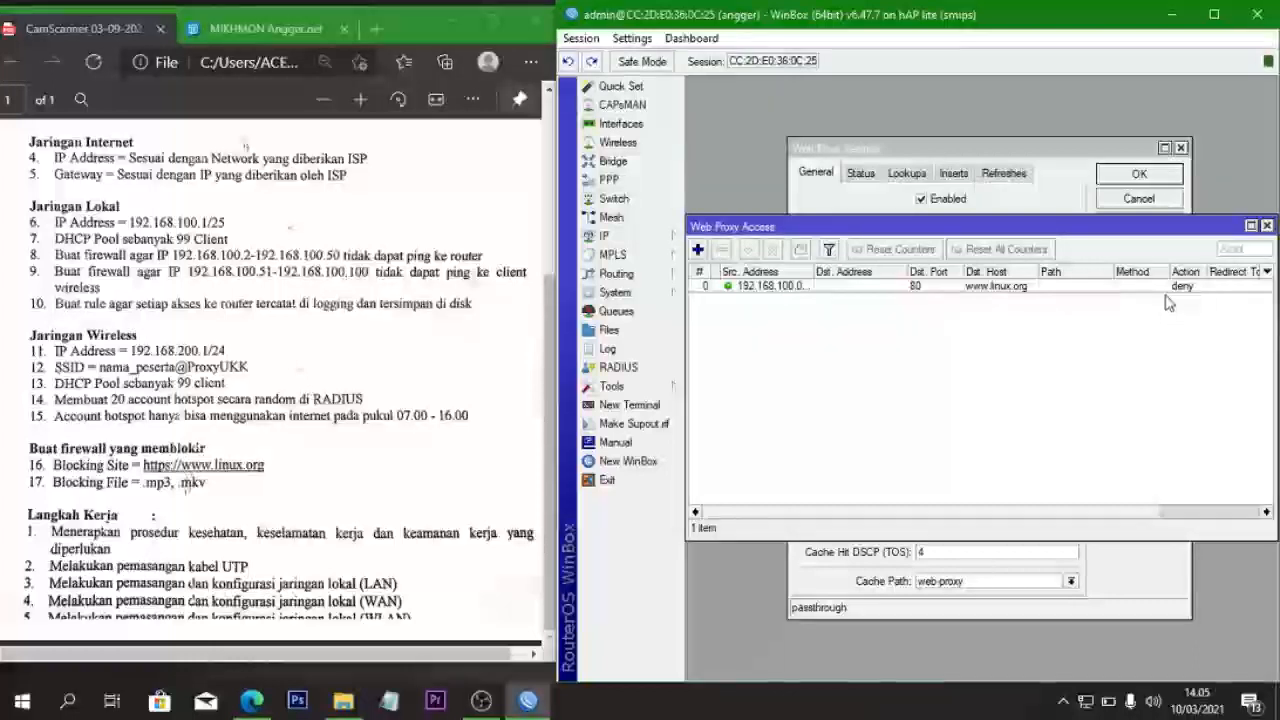
{"action": "double_click", "coordinate": [982, 287]}
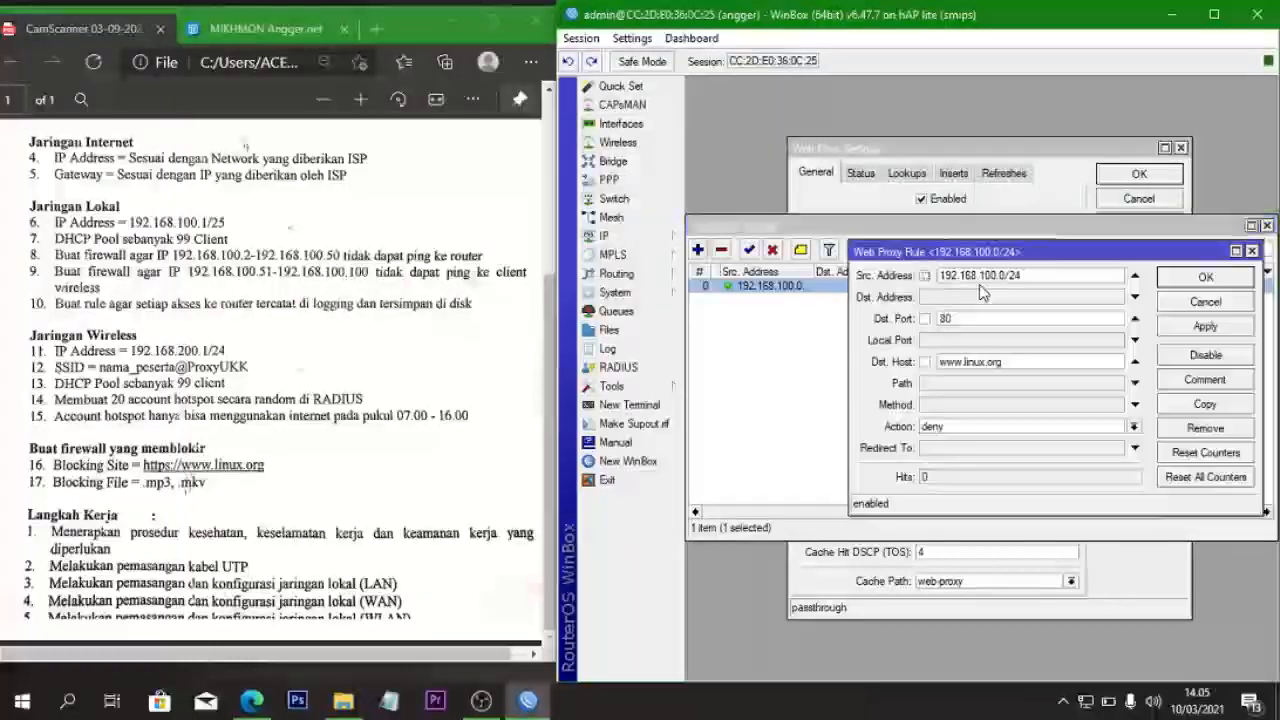
{"action": "left_click", "coordinate": [1205, 404]}
{"action": "left_click", "coordinate": [823, 297]}
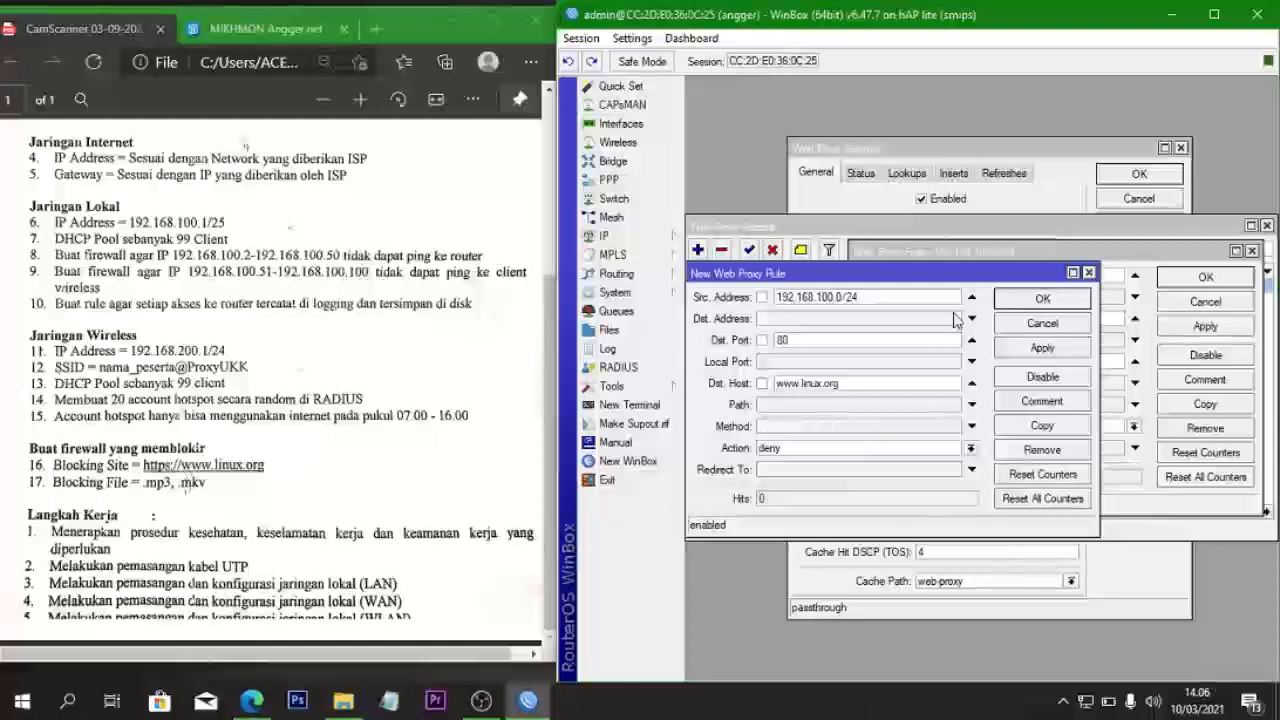
{"action": "key", "text": "BackSpace"}
{"action": "type", "text": "2"}
{"action": "left_click", "coordinate": [1040, 348]}
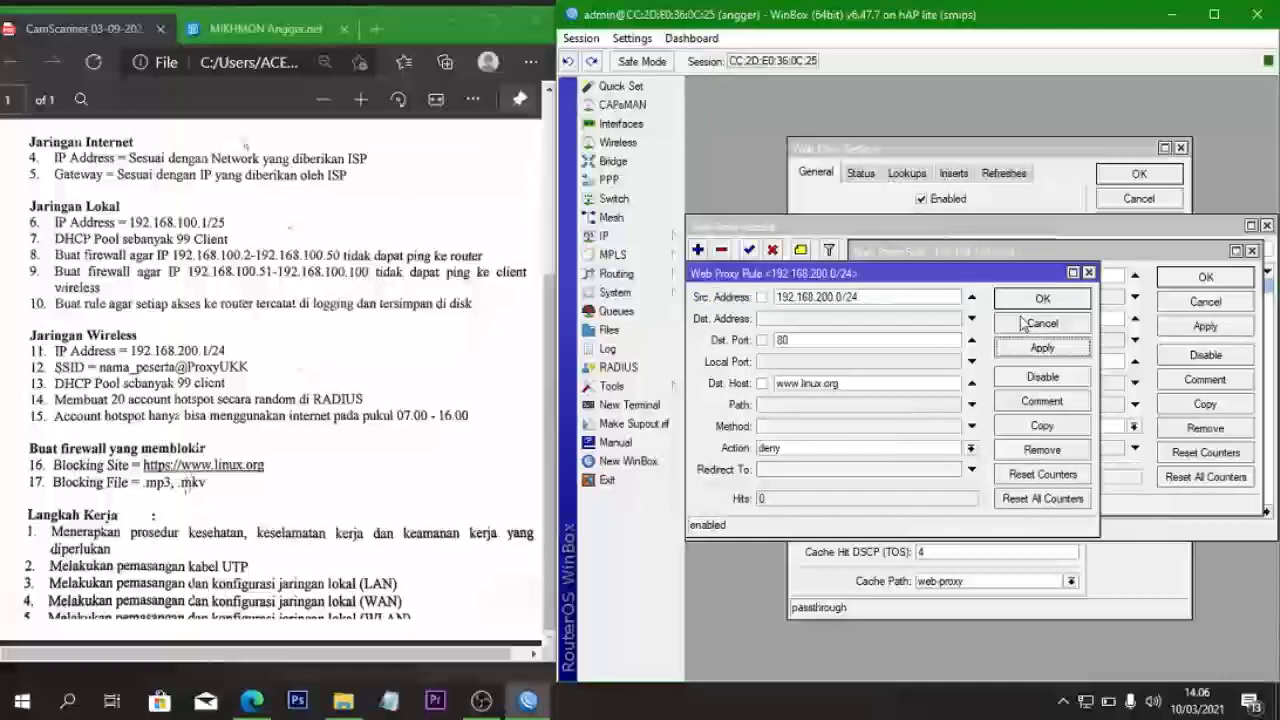
{"action": "left_click", "coordinate": [1042, 298]}
{"action": "left_click", "coordinate": [1202, 279]}
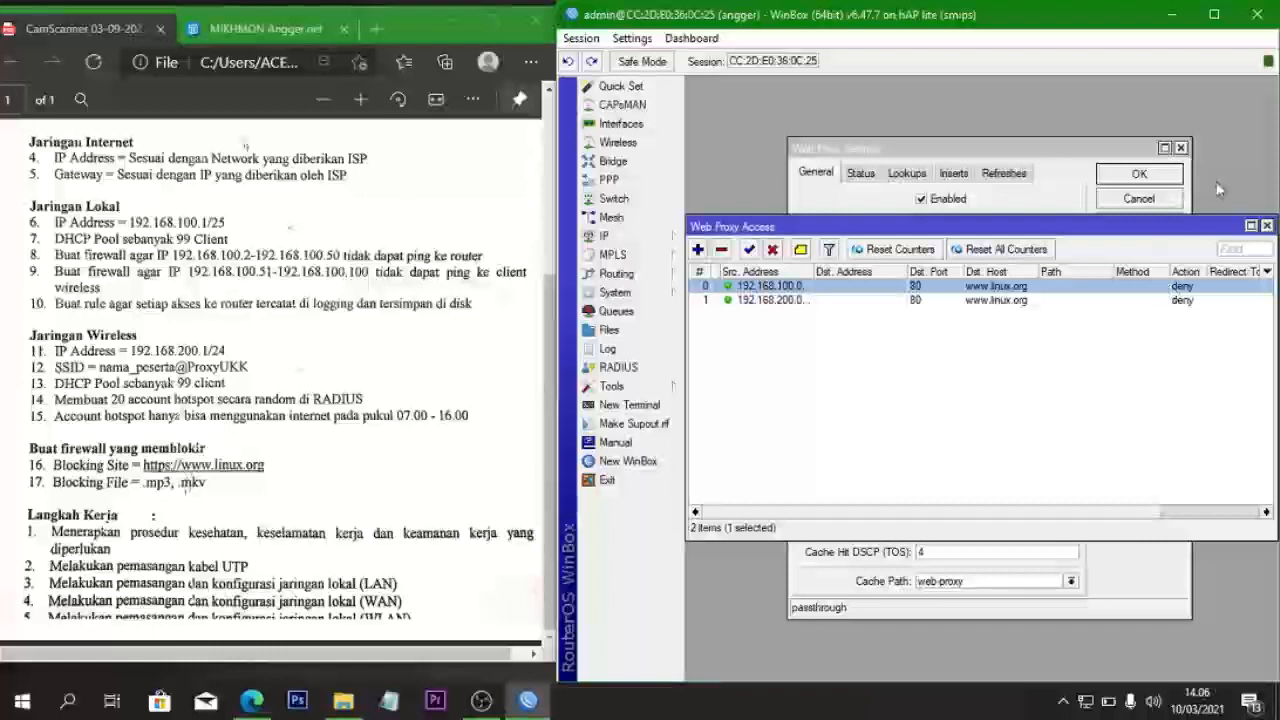
- Copy the 192.168.100.0/24 linux.org rule with Dst. Host changed to *.mp3.*
{"action": "double_click", "coordinate": [872, 288]}
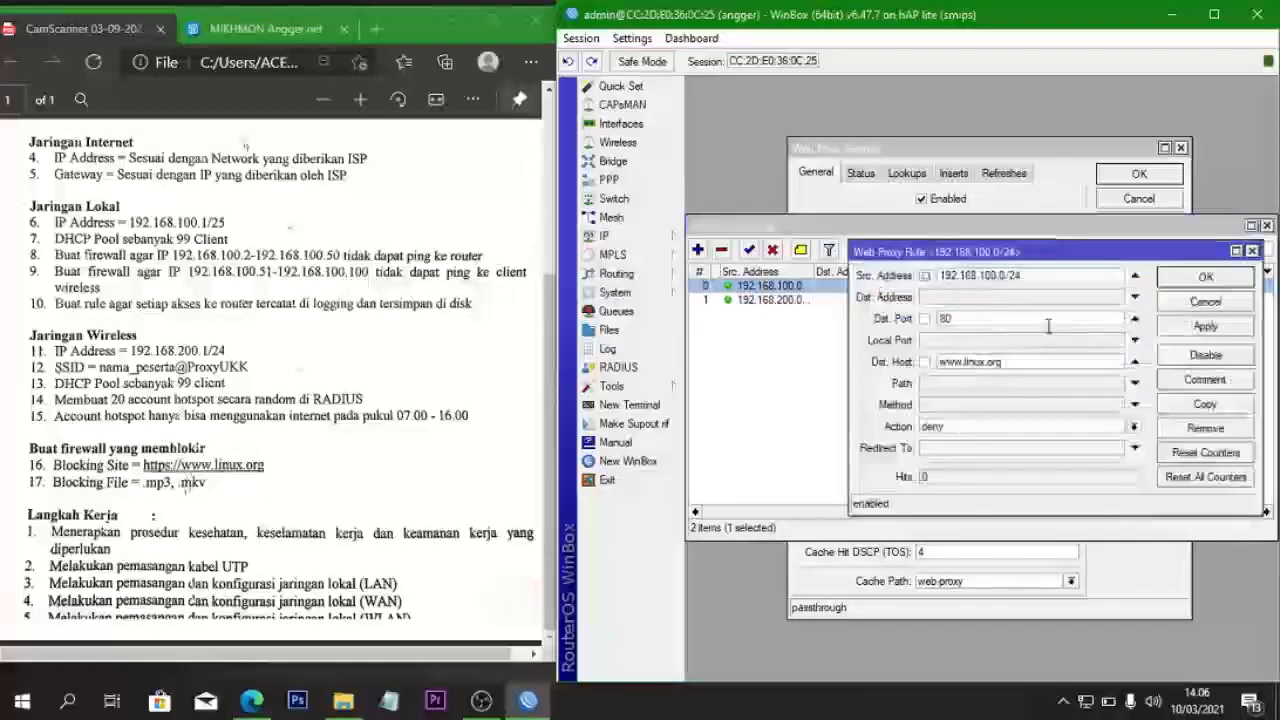
{"action": "left_click", "coordinate": [1195, 406]}
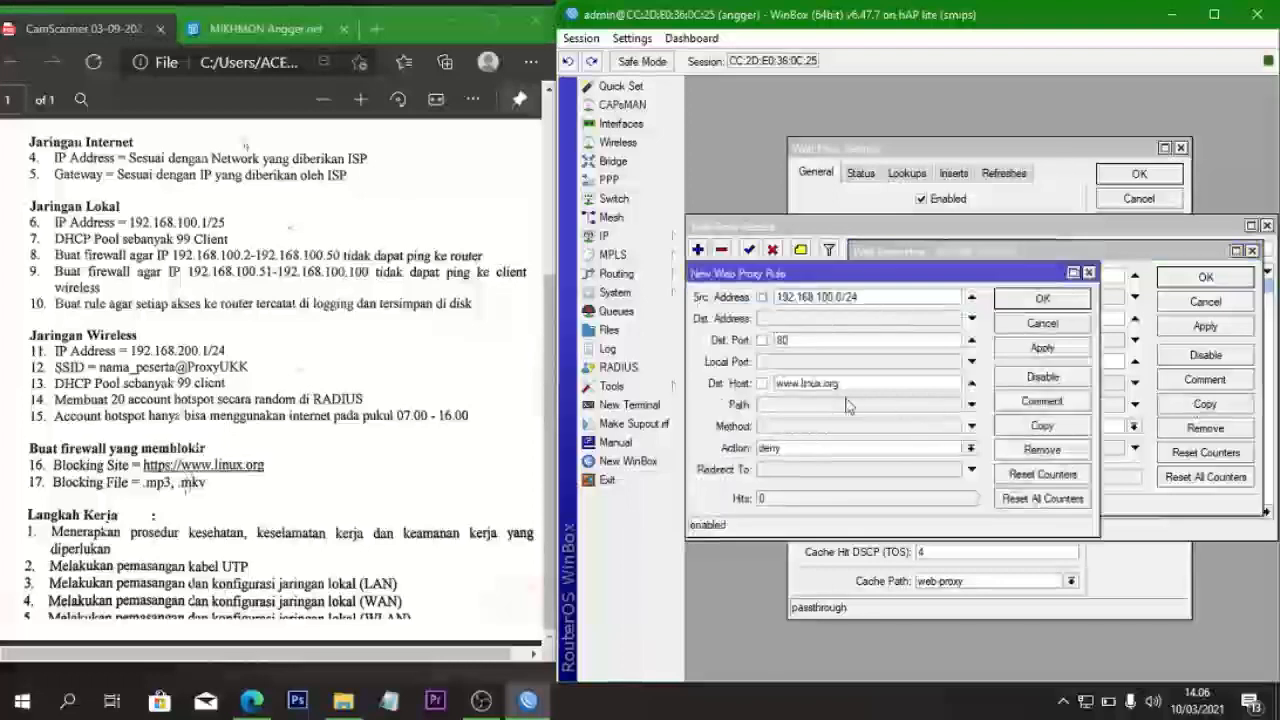
{"action": "left_click", "coordinate": [851, 381]}
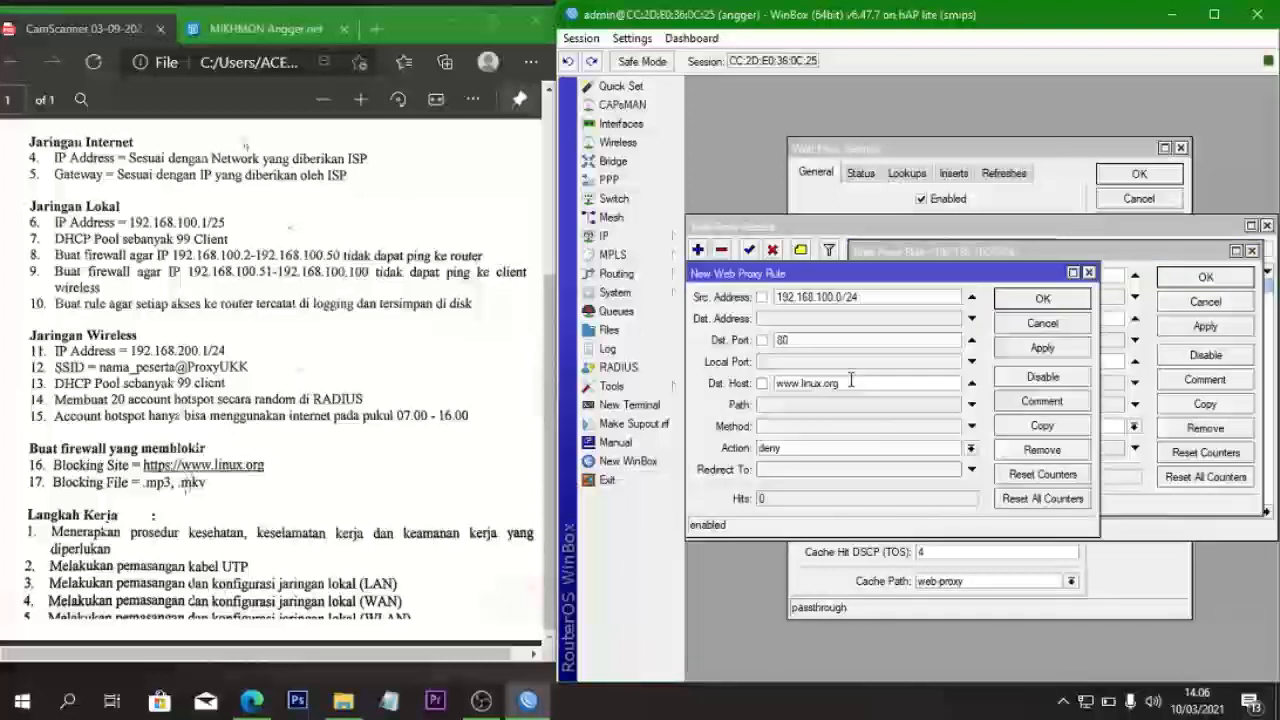
{"action": "key", "text": "BackSpace"}
{"action": "key", "text": "BackSpace"}
{"action": "key", "text": "BackSpace"}
{"action": "key", "text": "BackSpace"}
{"action": "key", "text": "BackSpace"}
{"action": "key", "text": "BackSpace"}
{"action": "key", "text": "BackSpace"}
{"action": "key", "text": "BackSpace"}
{"action": "key", "text": "BackSpace"}
{"action": "key", "text": "BackSpace"}
{"action": "key", "text": "BackSpace"}
{"action": "key", "text": "BackSpace"}
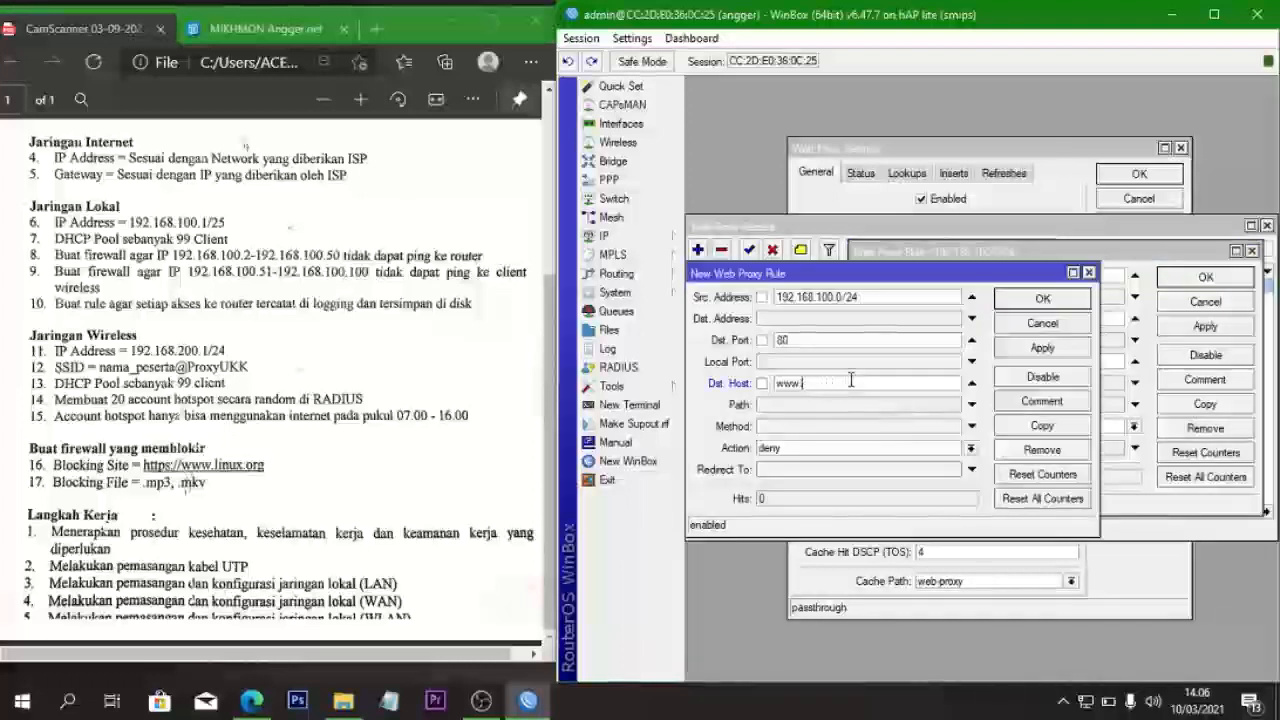
{"action": "key", "text": "BackSpace"}
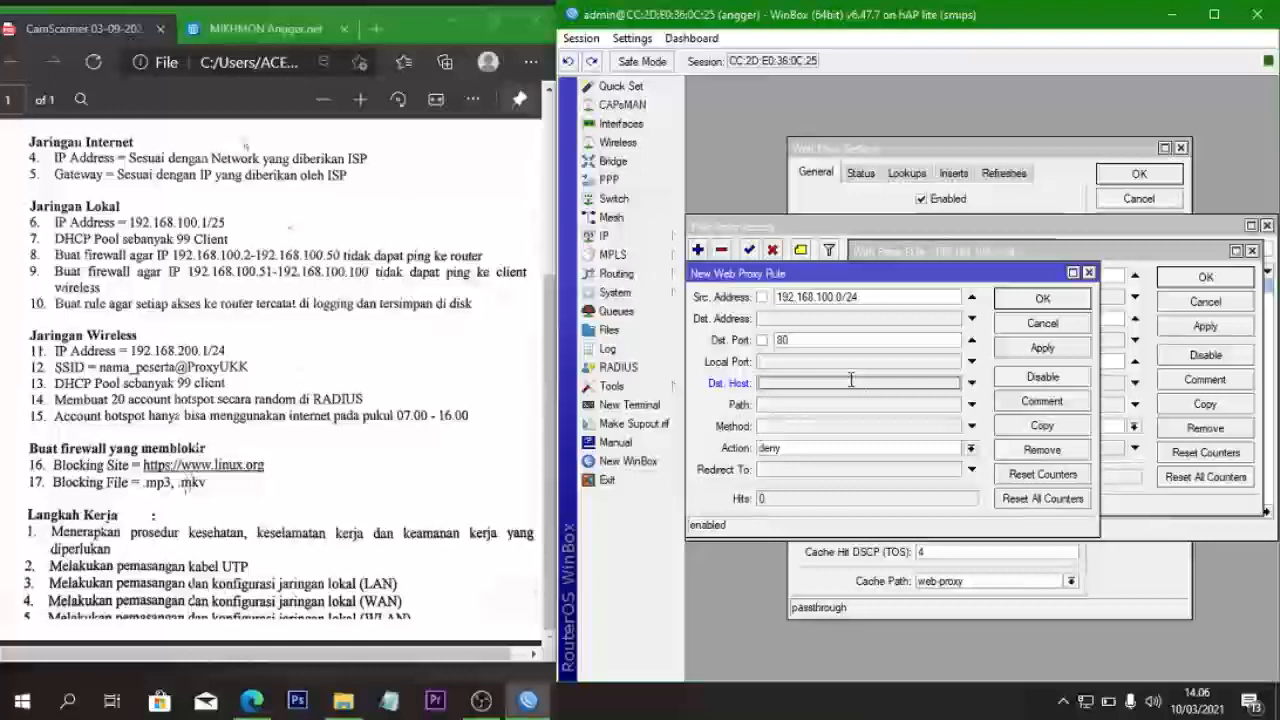
{"action": "type", "text": "*"}
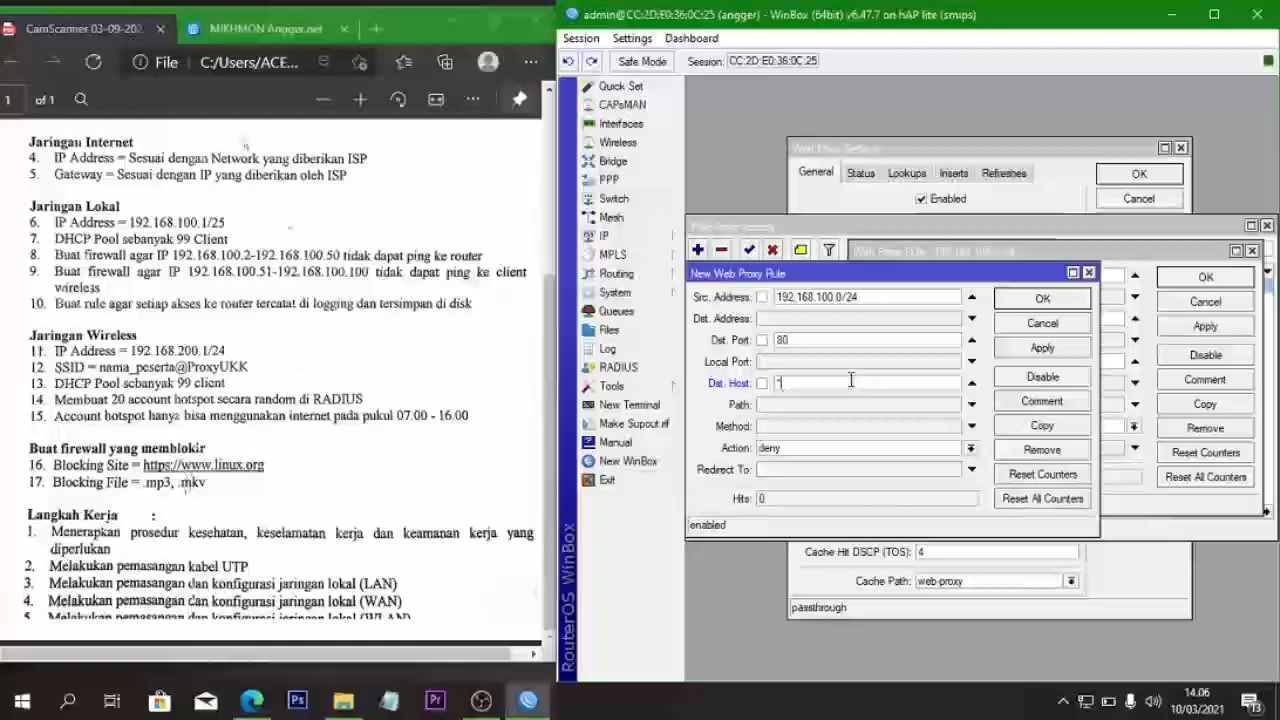
{"action": "type", "text": ".mp"}
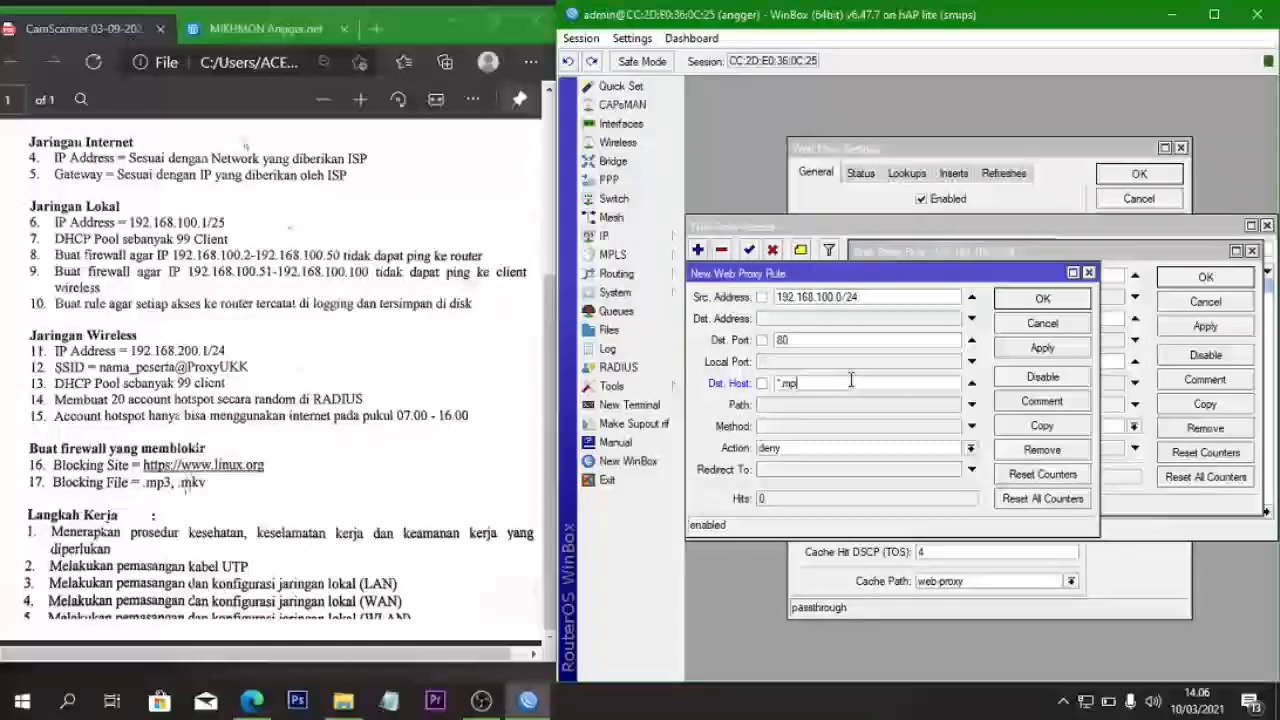
{"action": "type", "text": "3.*"}
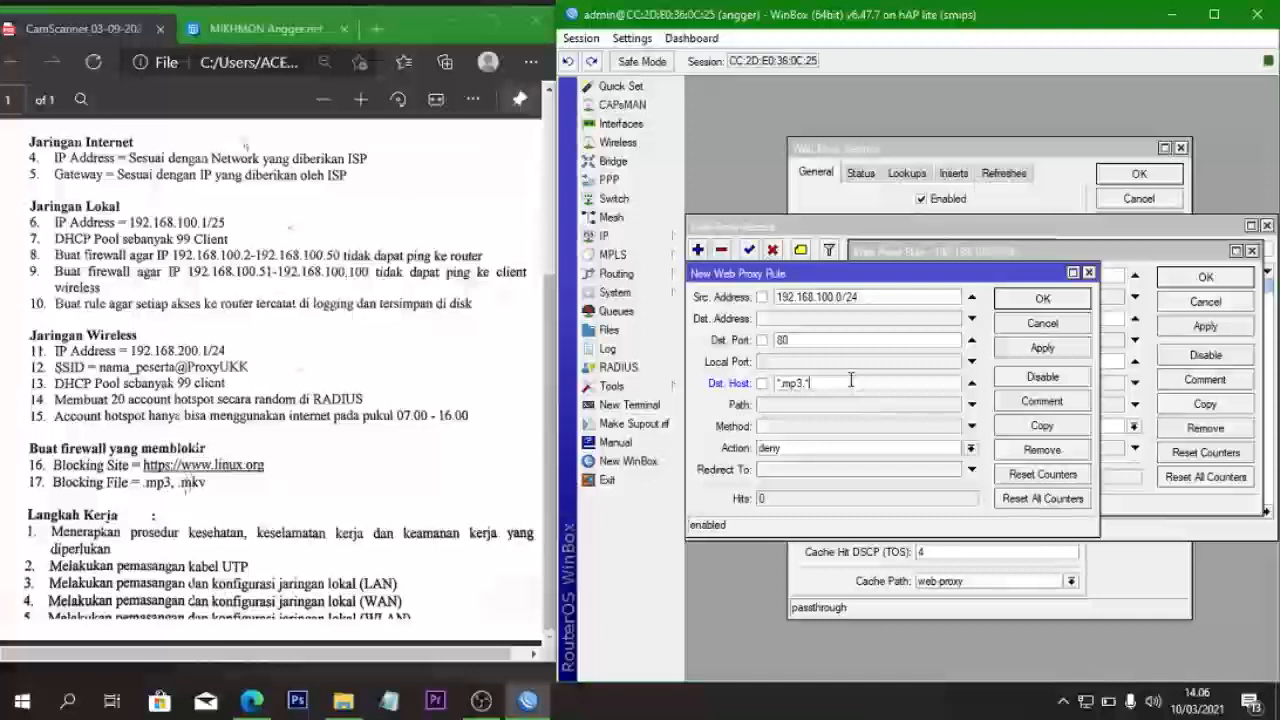
{"action": "left_click", "coordinate": [1050, 348]}
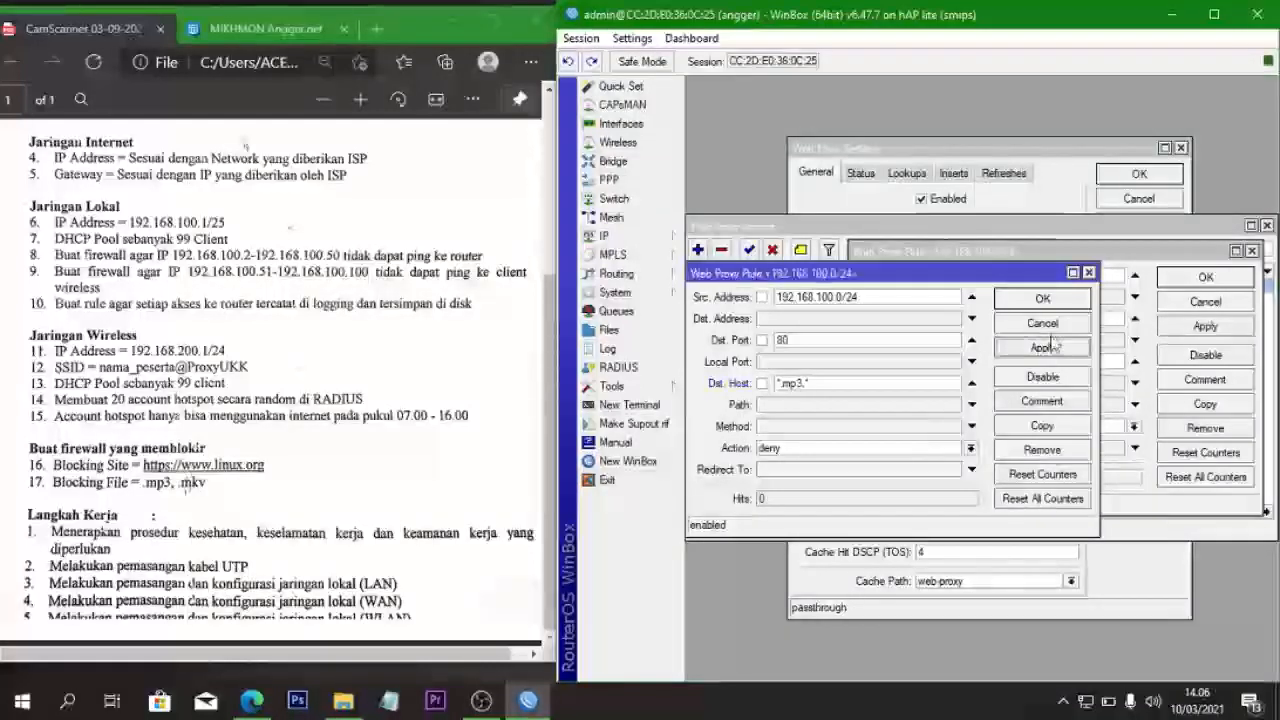
{"action": "left_click", "coordinate": [1047, 302]}
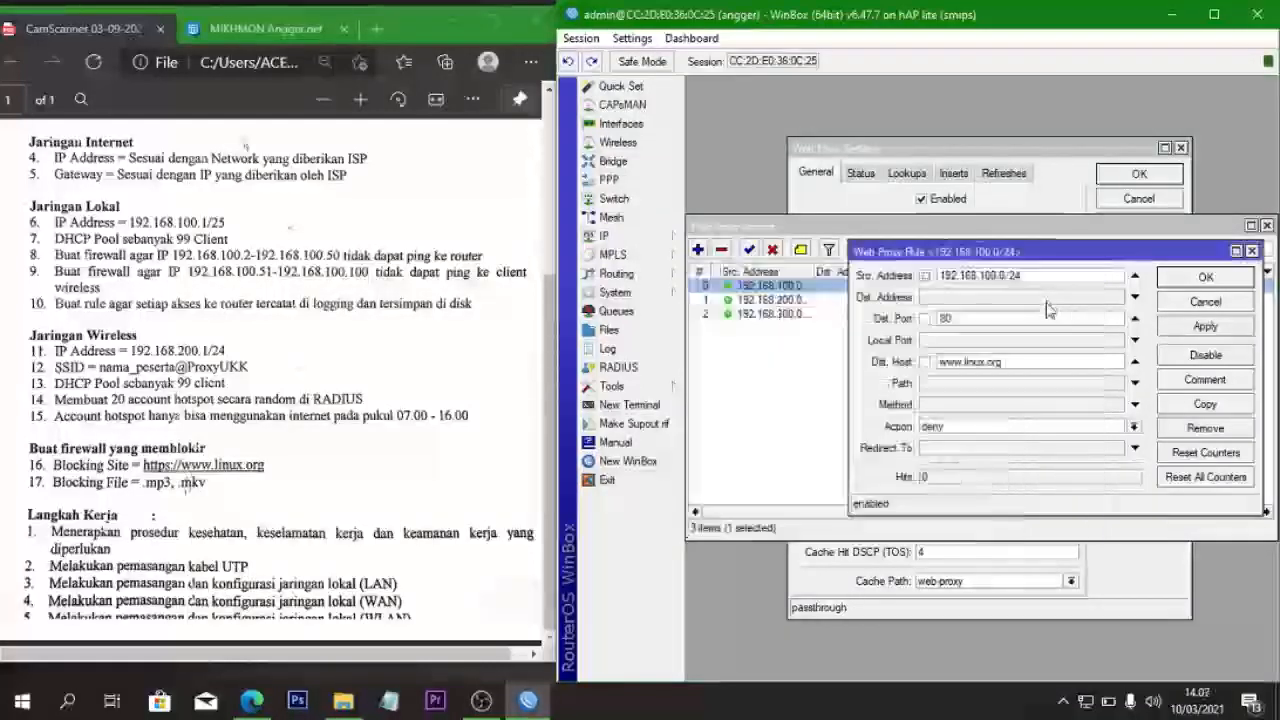
{"action": "left_click", "coordinate": [1205, 278]}
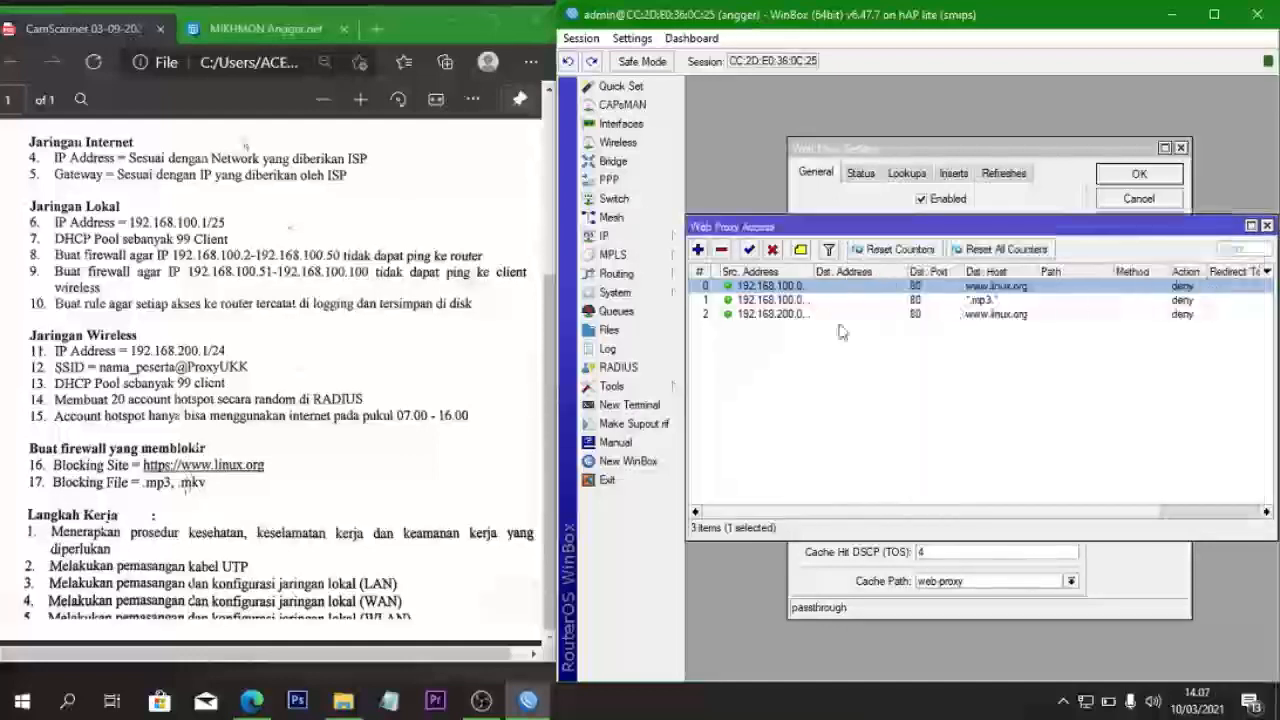
- Copy the 192.168.200.0/24 linux.org rule with Dst. Host changed to *.mp3.*
{"action": "double_click", "coordinate": [812, 314]}
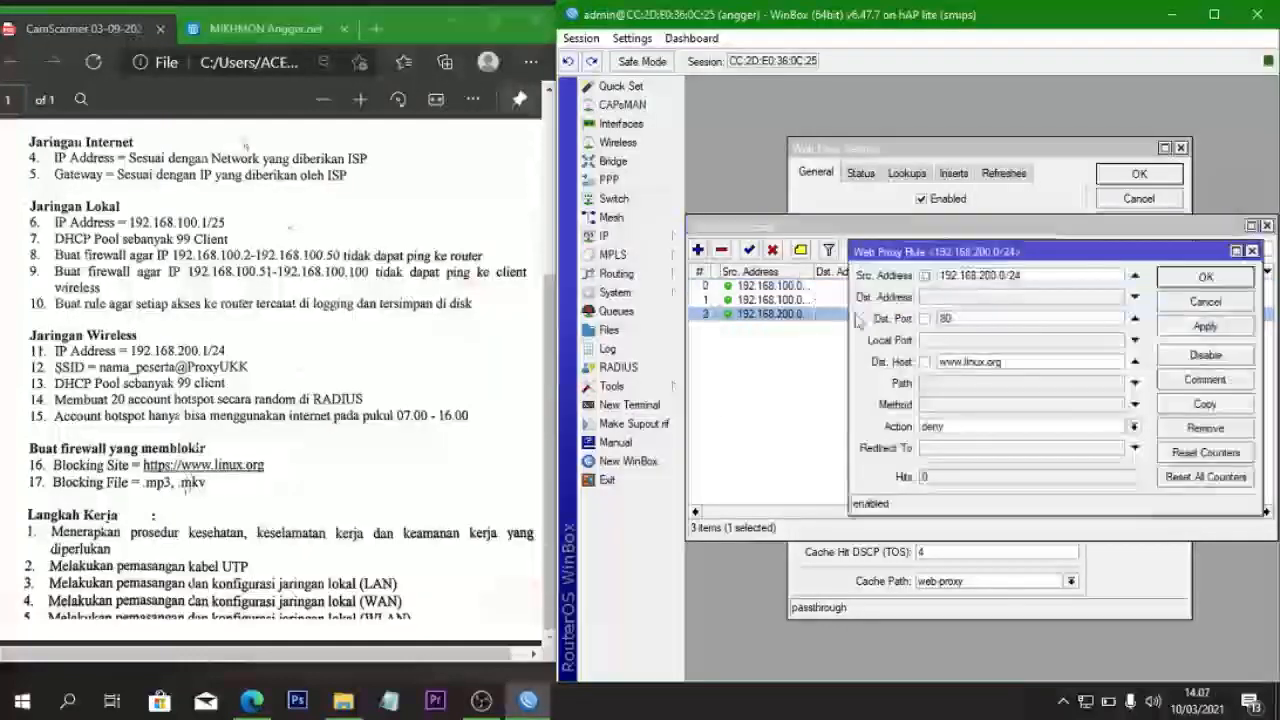
{"action": "left_click", "coordinate": [1200, 405]}
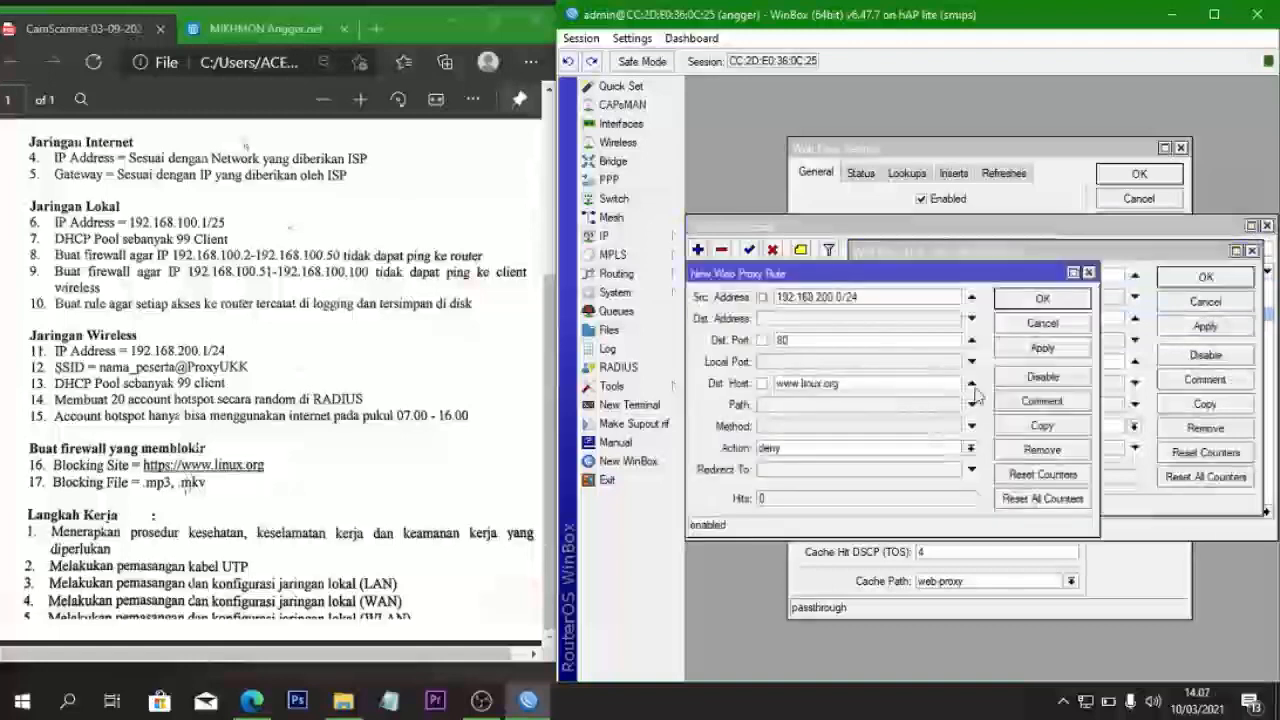
{"action": "left_click", "coordinate": [848, 384]}
{"action": "key", "text": "BackSpace"}
{"action": "key", "text": "BackSpace"}
{"action": "key", "text": "BackSpace"}
{"action": "key", "text": "BackSpace"}
{"action": "key", "text": "BackSpace"}
{"action": "key", "text": "BackSpace"}
{"action": "key", "text": "BackSpace"}
{"action": "key", "text": "BackSpace"}
{"action": "key", "text": "BackSpace"}
{"action": "key", "text": "BackSpace"}
{"action": "key", "text": "BackSpace"}
{"action": "key", "text": "BackSpace"}
{"action": "key", "text": "BackSpace"}
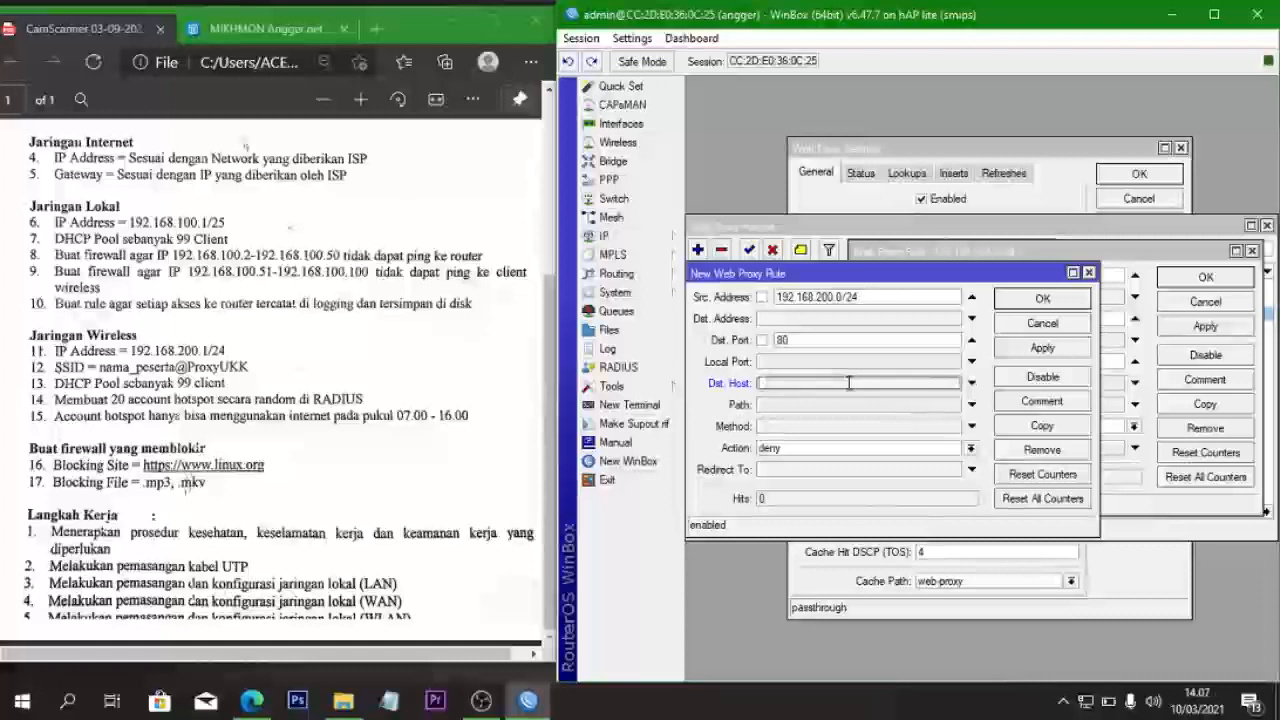
{"action": "type", "text": "*"}
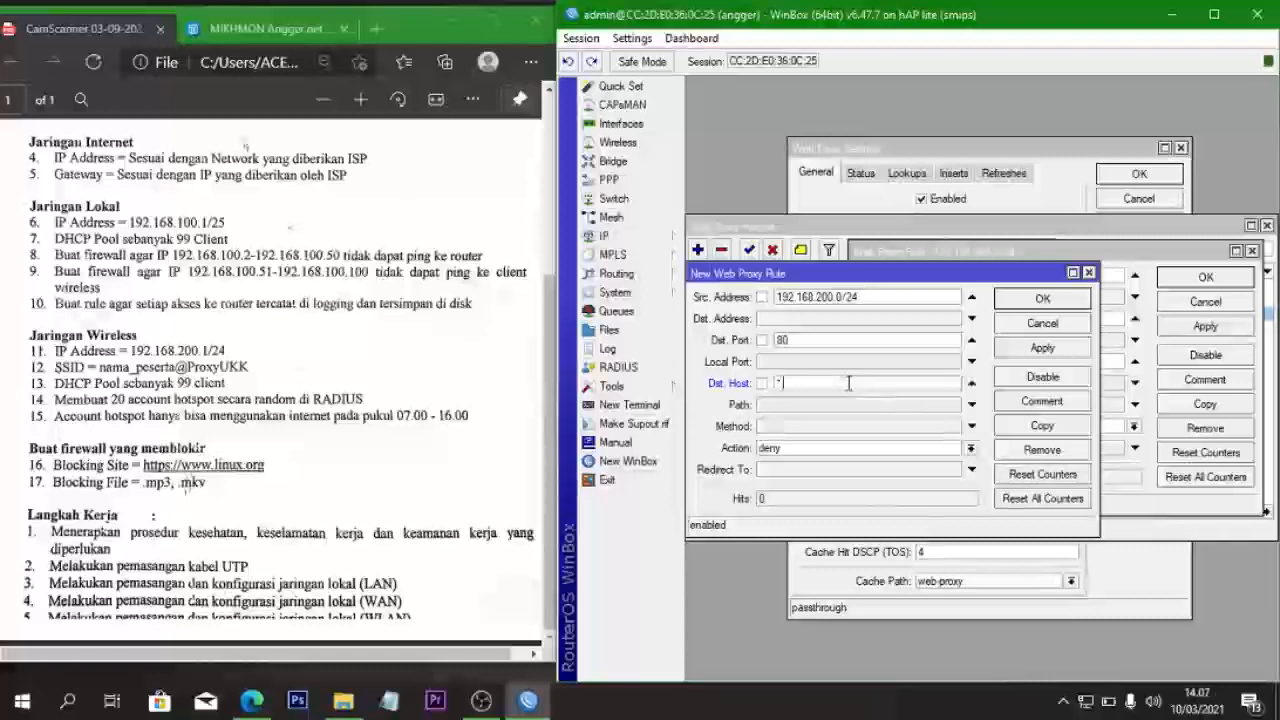
{"action": "type", "text": ".mp"}
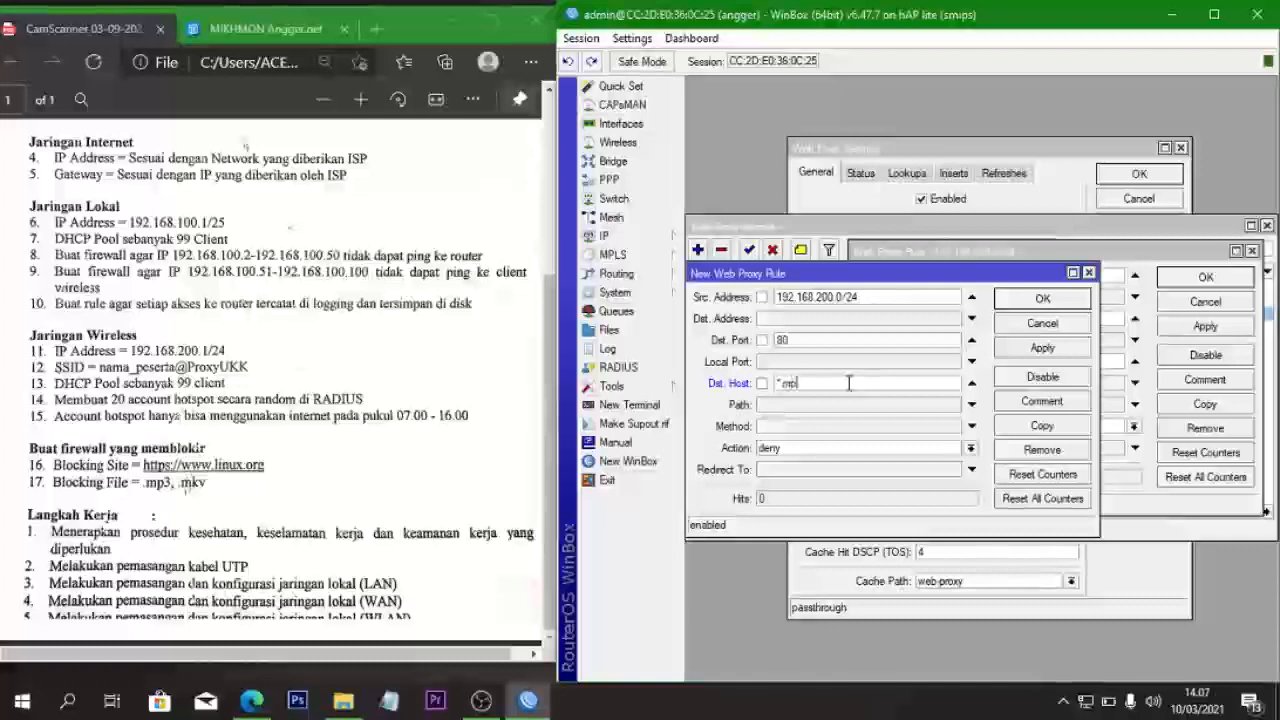
{"action": "type", "text": "3.*"}
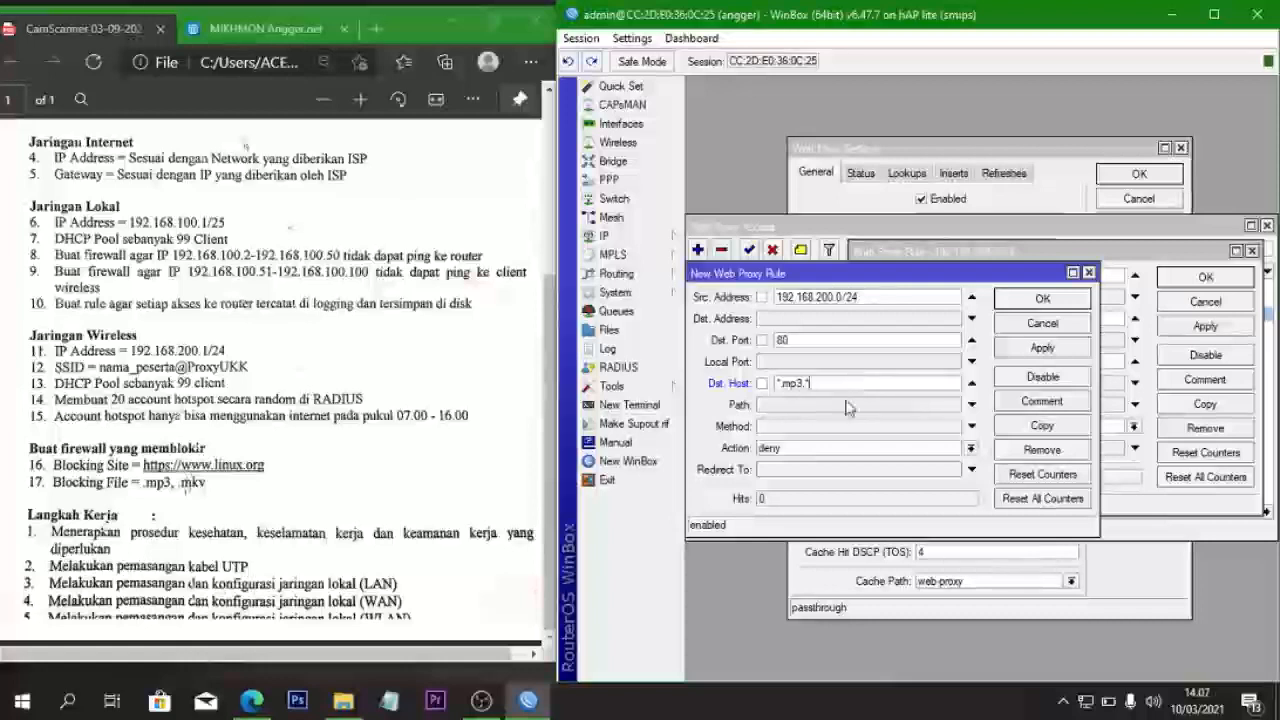
{"action": "left_click", "coordinate": [1050, 348]}
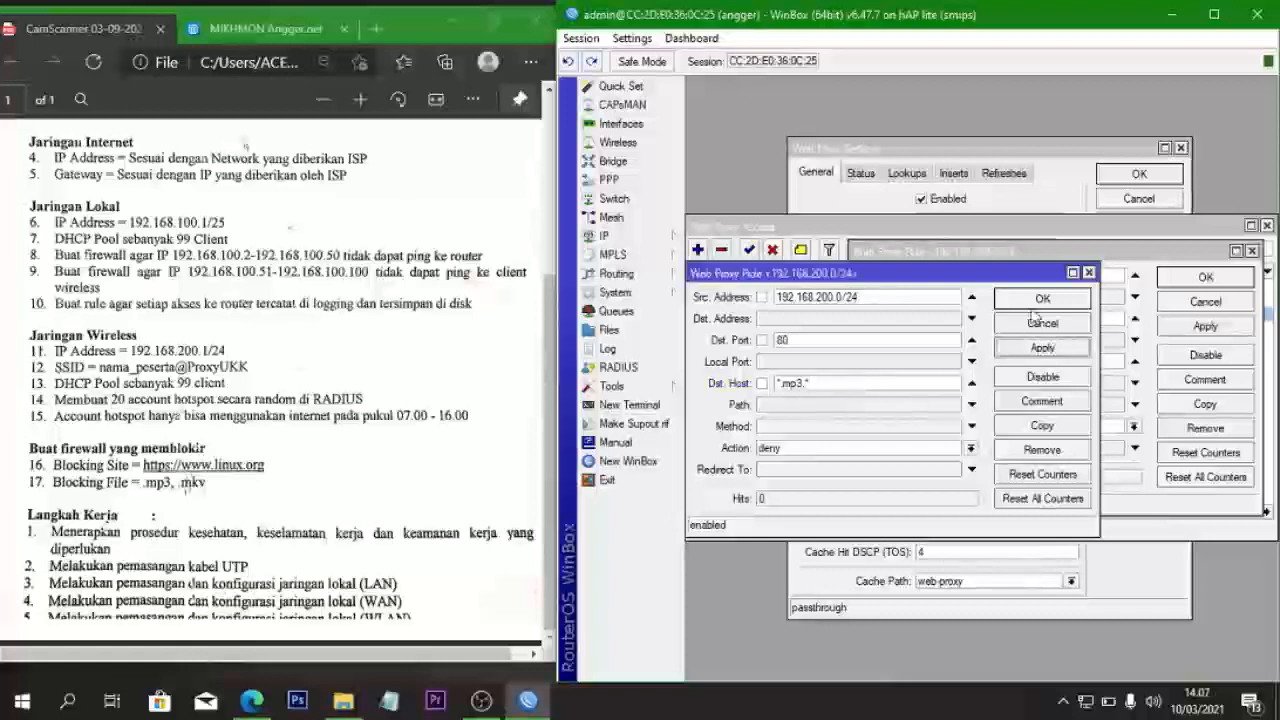
{"action": "left_click", "coordinate": [1040, 298]}
{"action": "left_click", "coordinate": [1168, 283]}
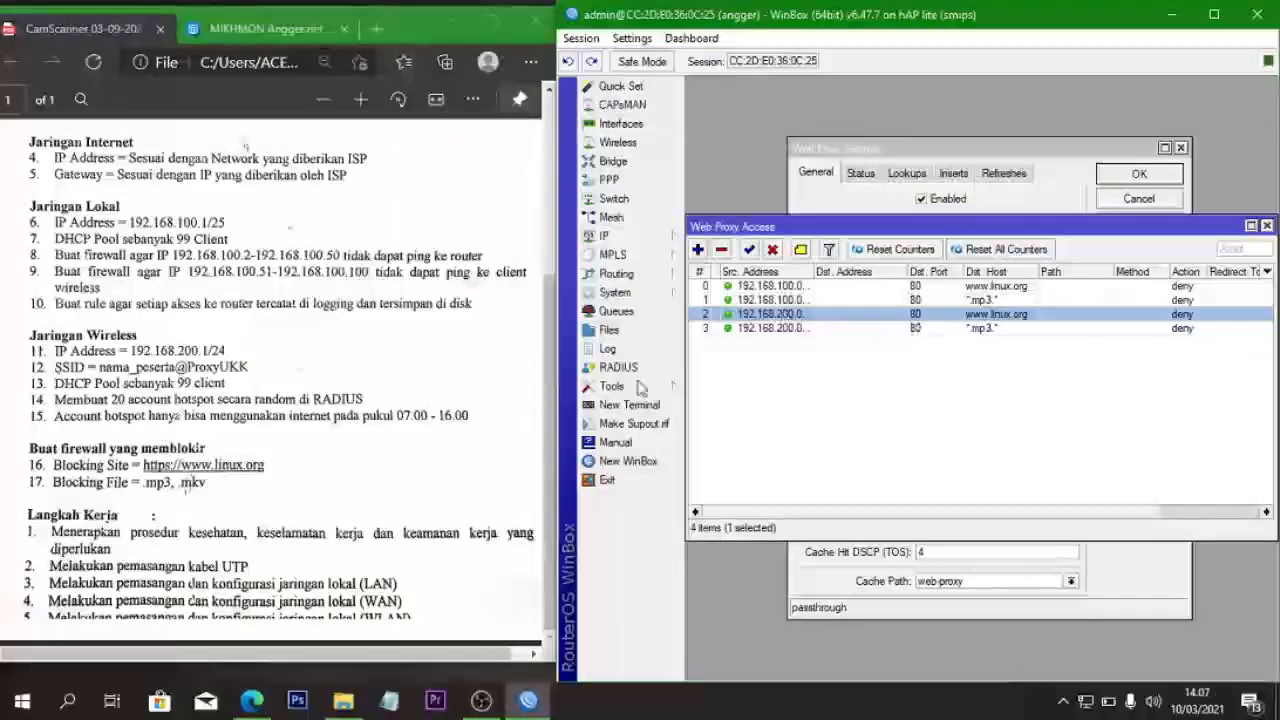
- Copy the 192.168.100.0/24 mp3 rule, changing Dst. Host from *.mp3.* to *.mkv.*
{"action": "left_click", "coordinate": [790, 299]}
{"action": "double_click", "coordinate": [790, 299]}
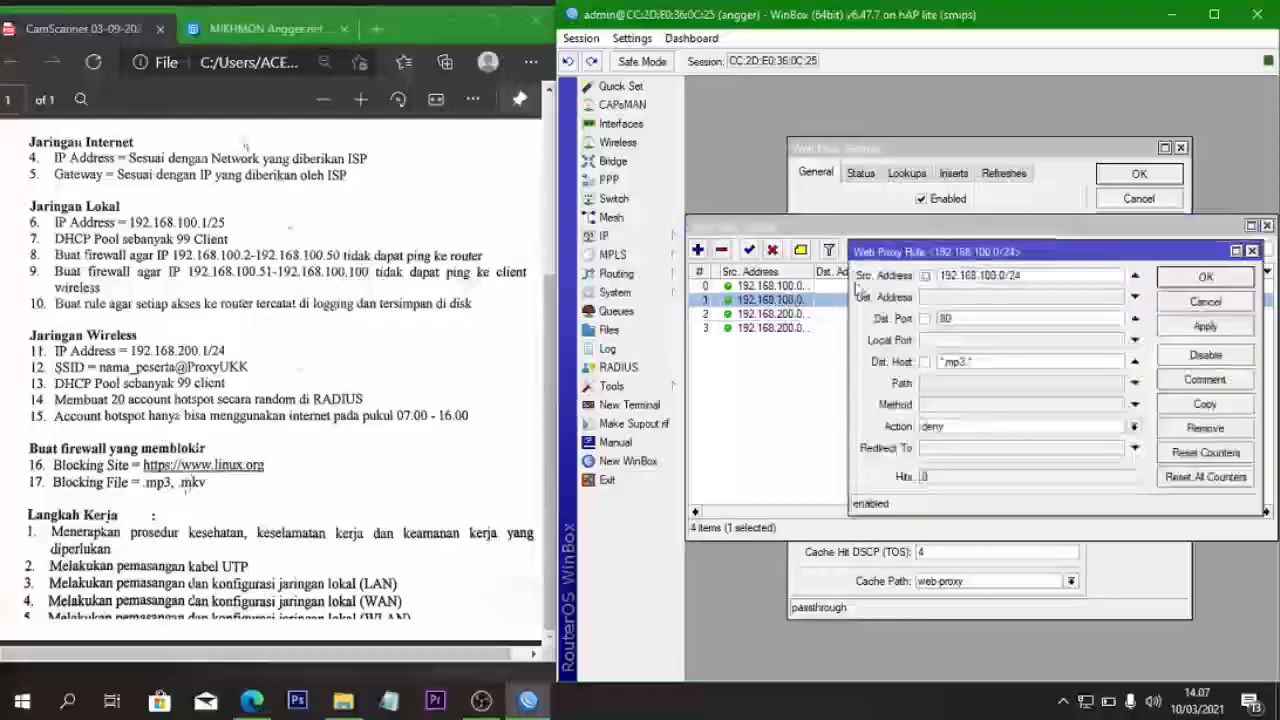
{"action": "left_click", "coordinate": [1200, 405]}
{"action": "left_click", "coordinate": [805, 384]}
{"action": "key", "text": "BackSpace"}
{"action": "key", "text": "BackSpace"}
{"action": "left_click", "coordinate": [805, 384]}
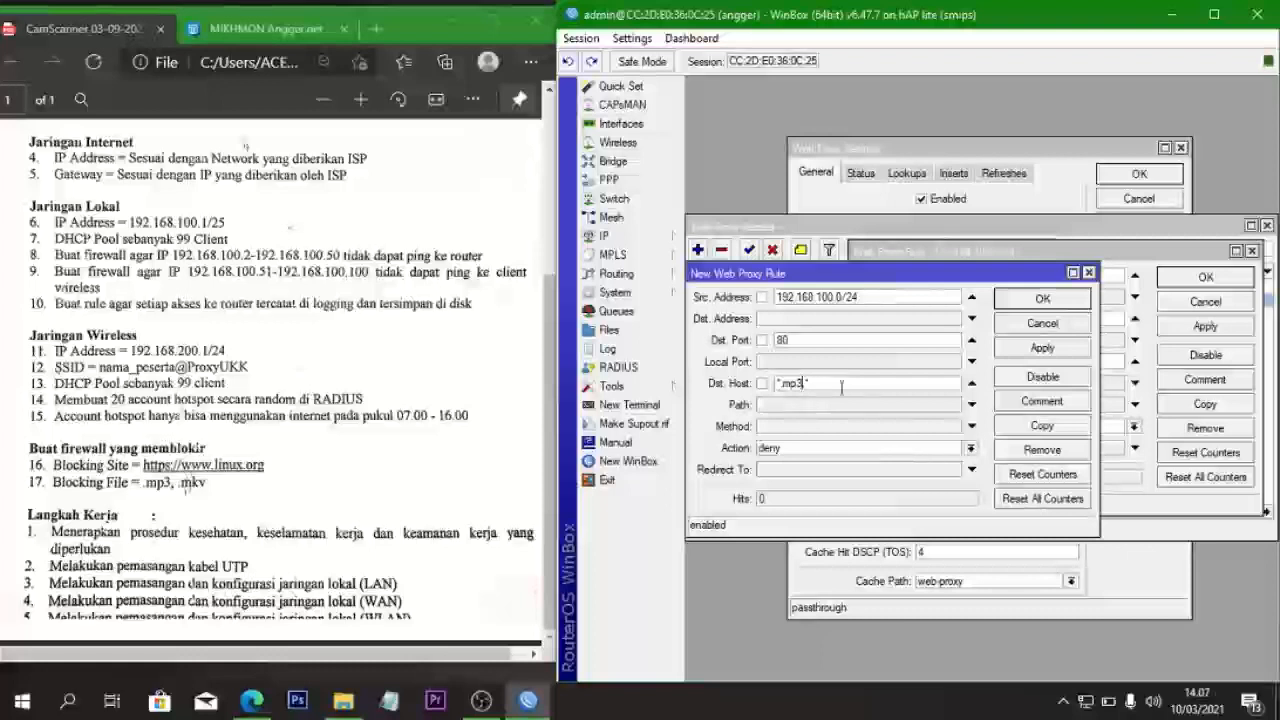
{"action": "key", "text": "BackSpace"}
{"action": "key", "text": "BackSpace"}
{"action": "key", "text": "BackSpace"}
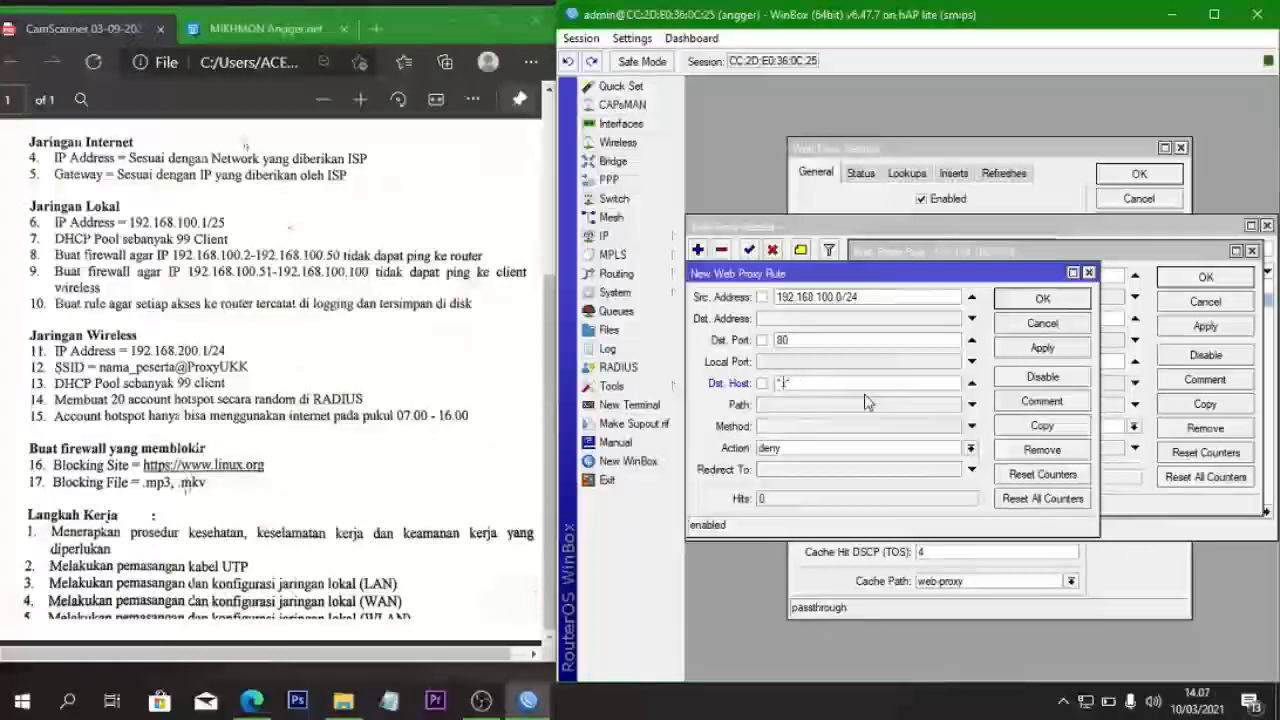
{"action": "type", "text": "mkv"}
{"action": "left_click", "coordinate": [1010, 346]}
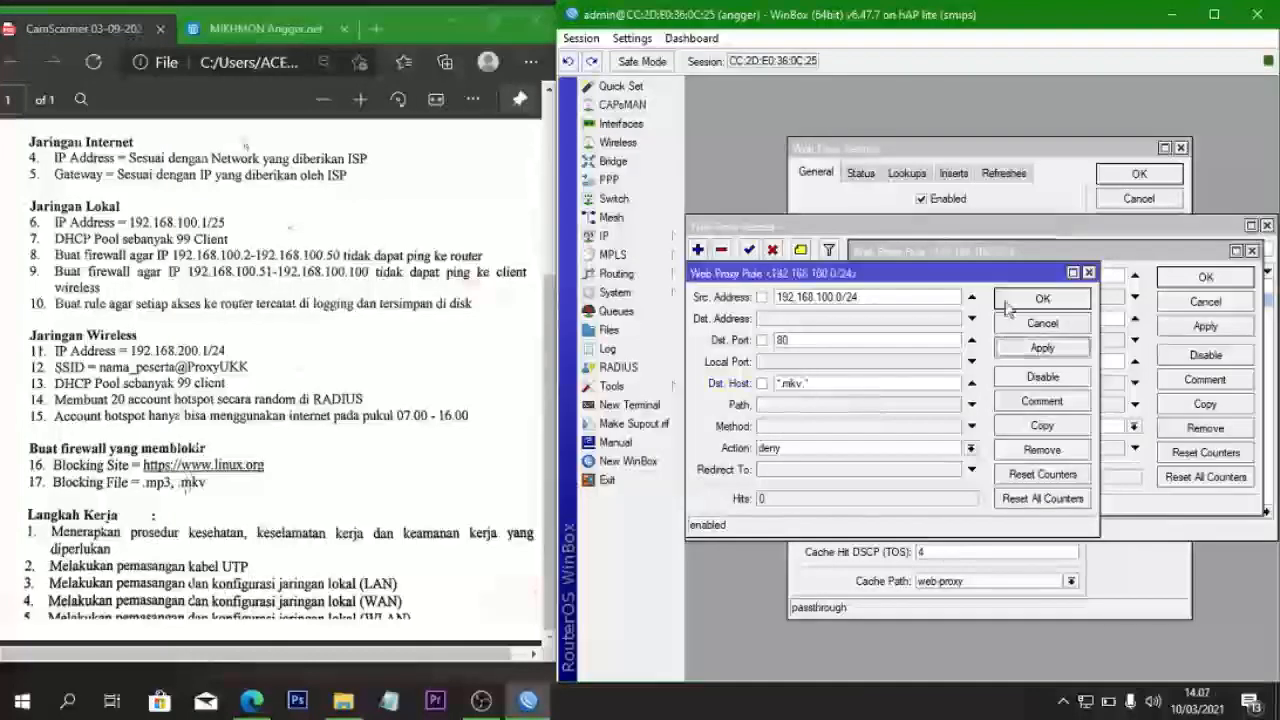
{"action": "left_click", "coordinate": [1012, 300]}
{"action": "left_click", "coordinate": [1200, 280]}
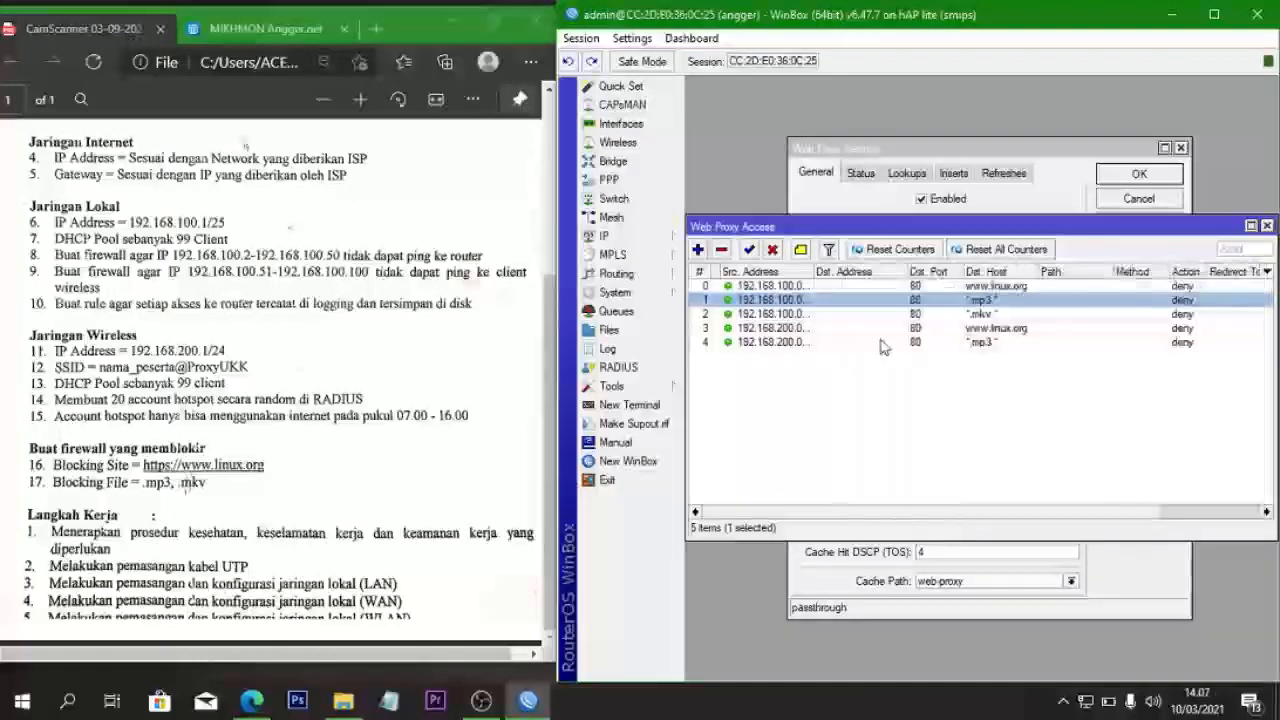
- Open the 192.168.200.0/24 mp3 rule, then close it without saving the edit
{"action": "double_click", "coordinate": [882, 342]}
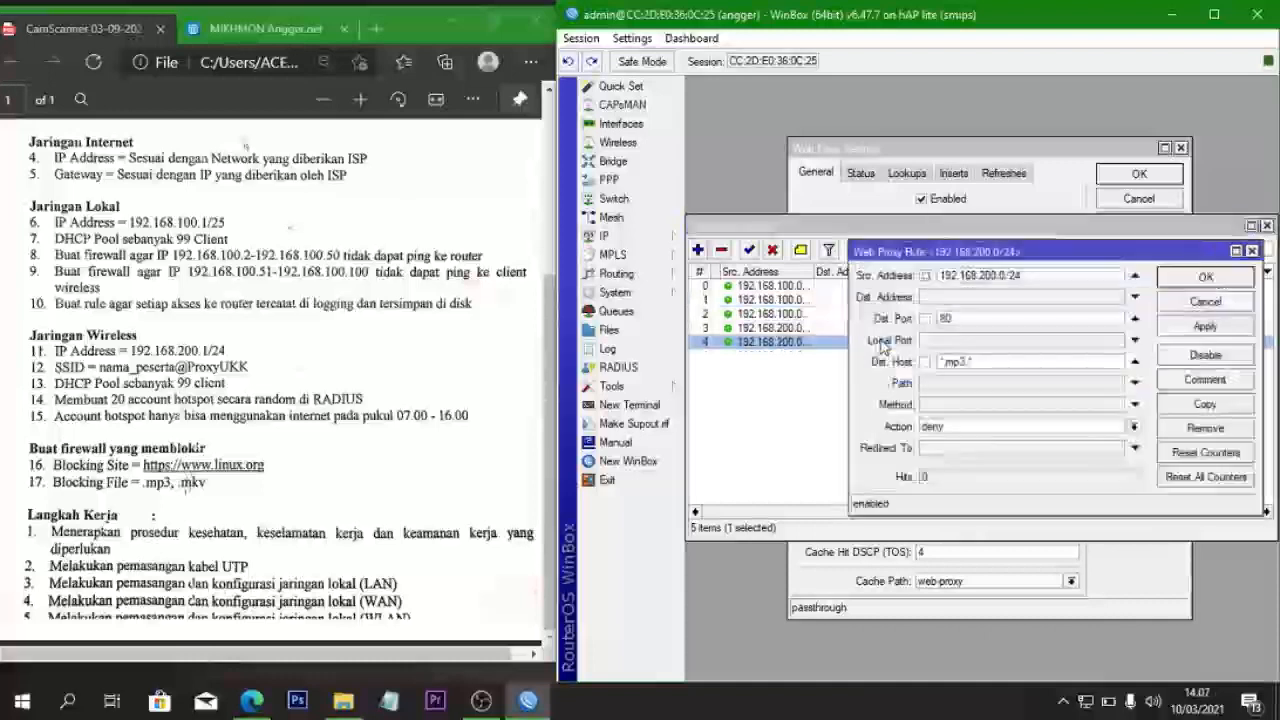
{"action": "left_click", "coordinate": [967, 365]}
{"action": "key", "text": "BackSpace"}
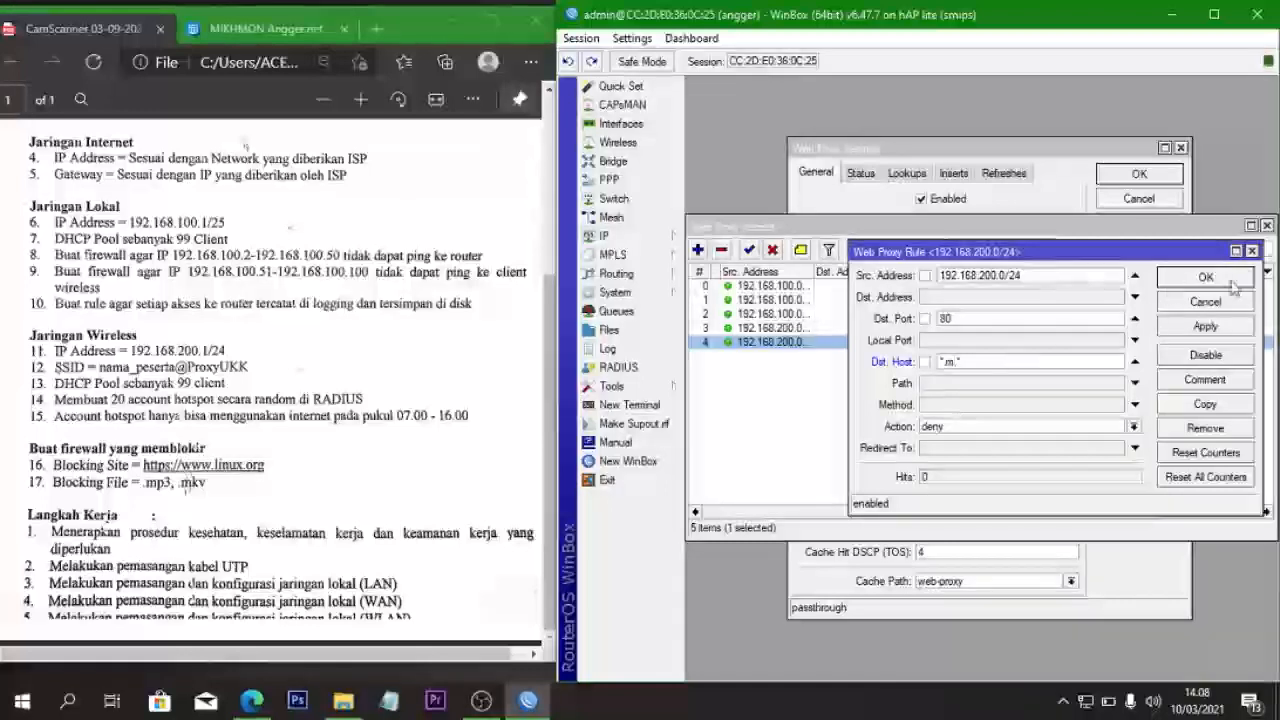
{"action": "left_click", "coordinate": [1251, 251]}
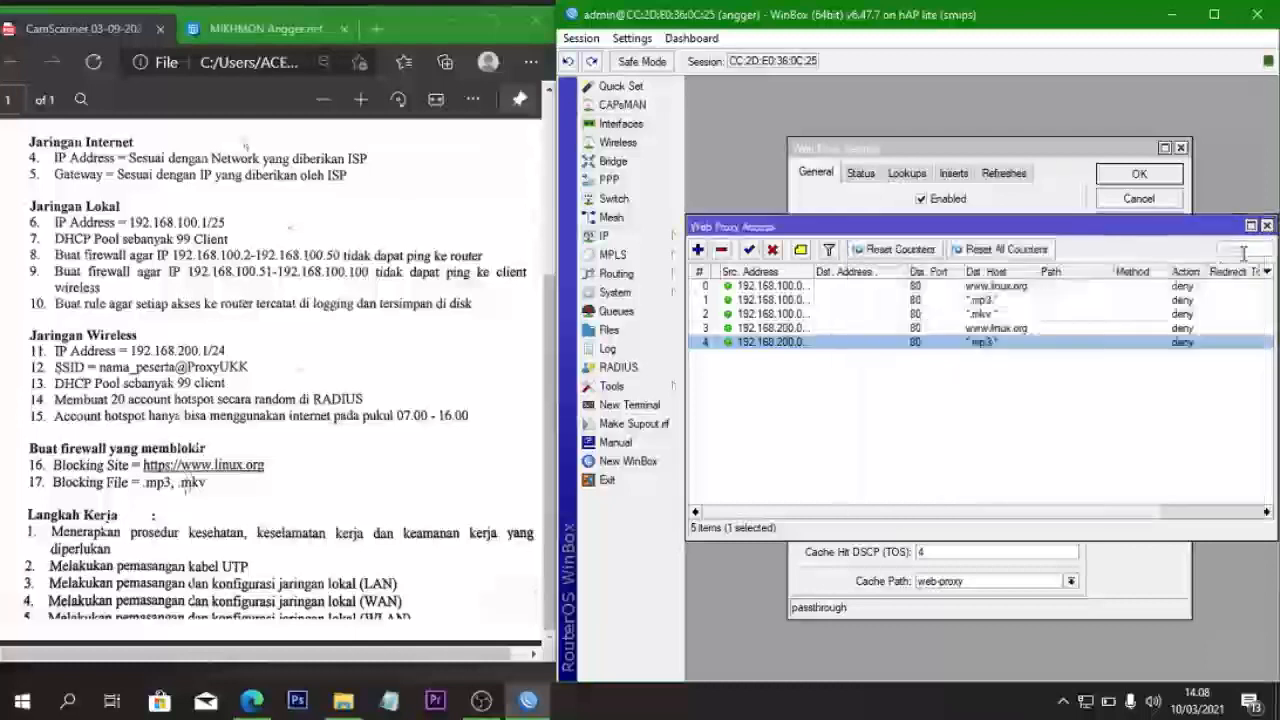
- Copy the 192.168.200.0/24 mp3 rule, changing Dst. Host to the mkv pattern
{"action": "double_click", "coordinate": [926, 343]}
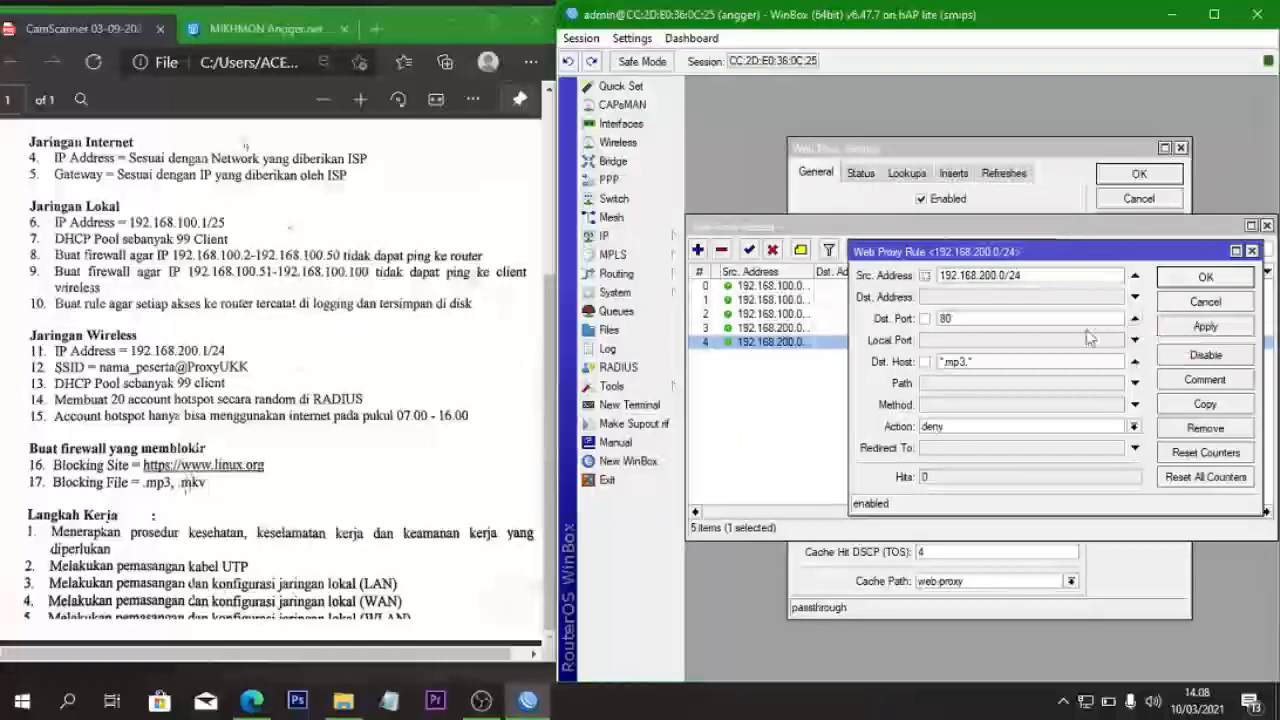
{"action": "left_click", "coordinate": [1205, 404]}
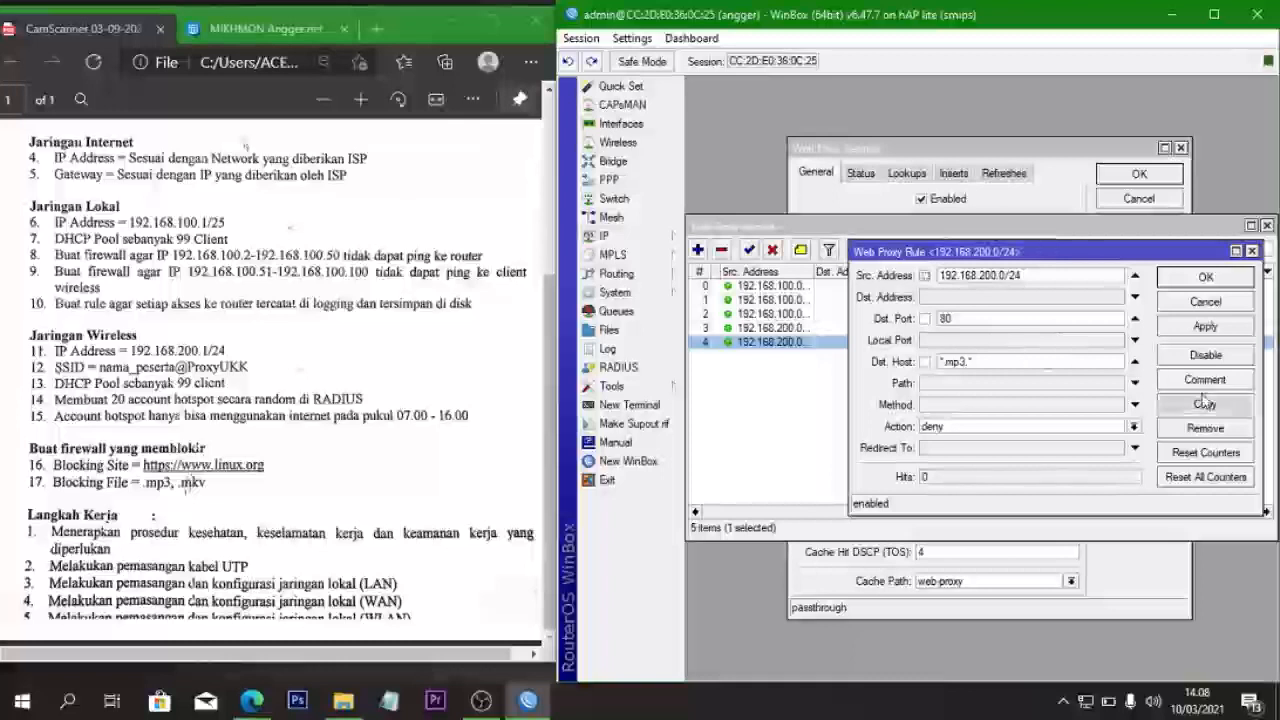
{"action": "left_click", "coordinate": [804, 384]}
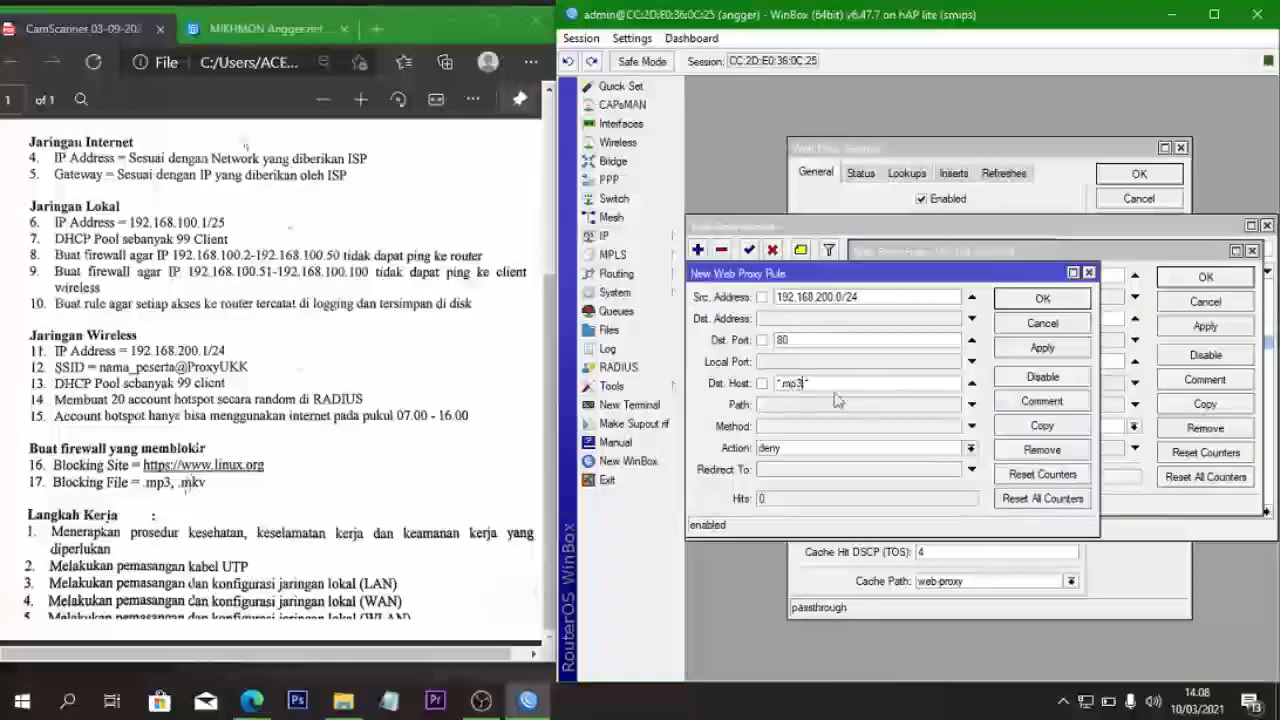
{"action": "key", "text": "BackSpace"}
{"action": "key", "text": "BackSpace"}
{"action": "type", "text": "kv"}
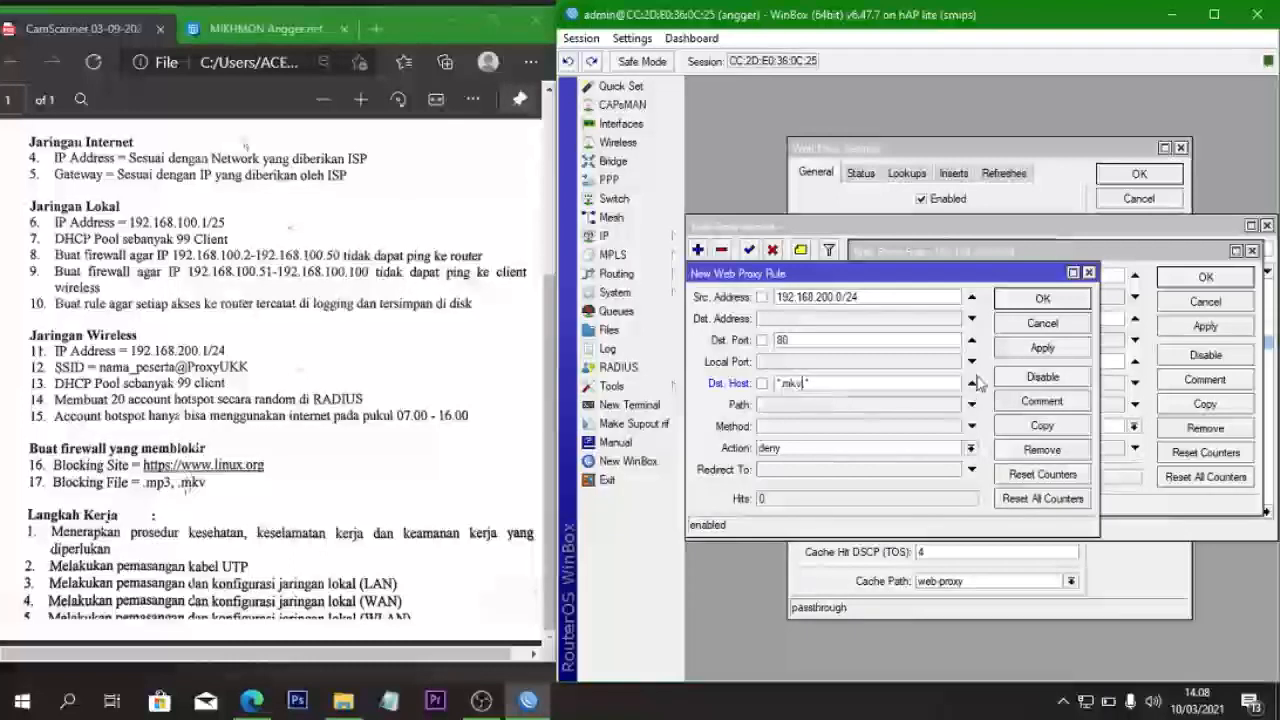
{"action": "left_click", "coordinate": [1035, 299]}
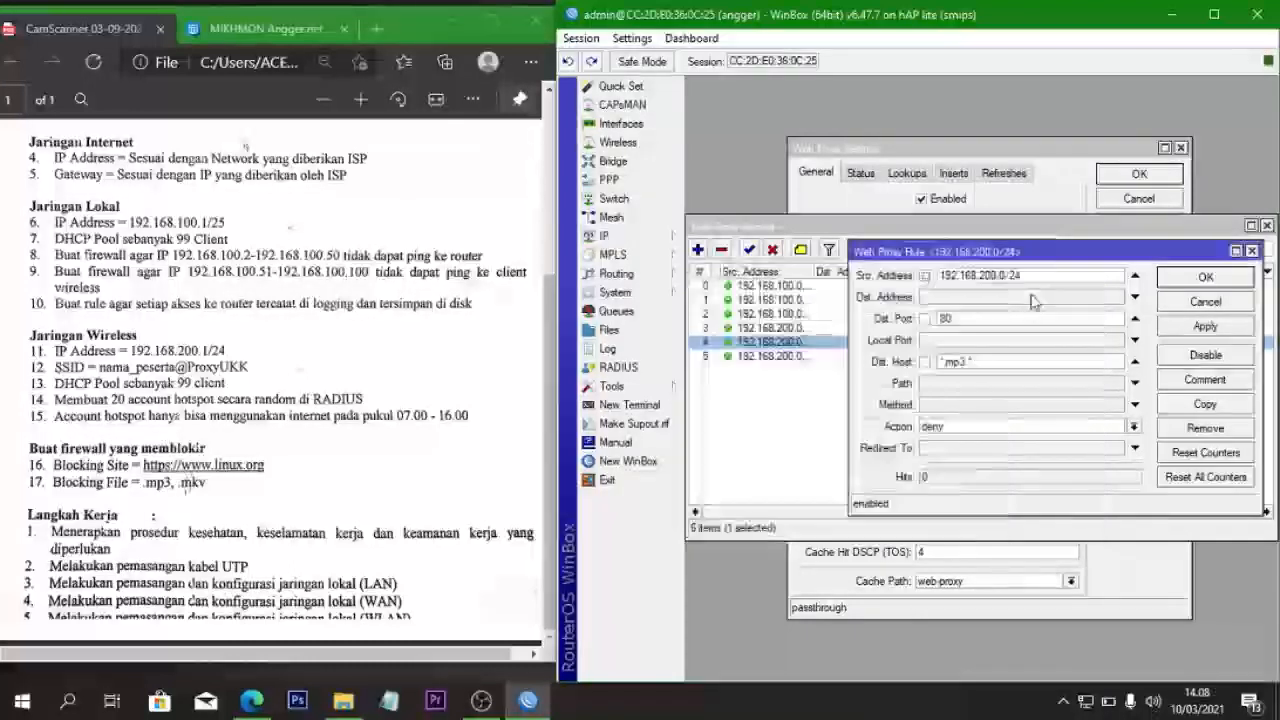
{"action": "left_click", "coordinate": [1198, 277]}
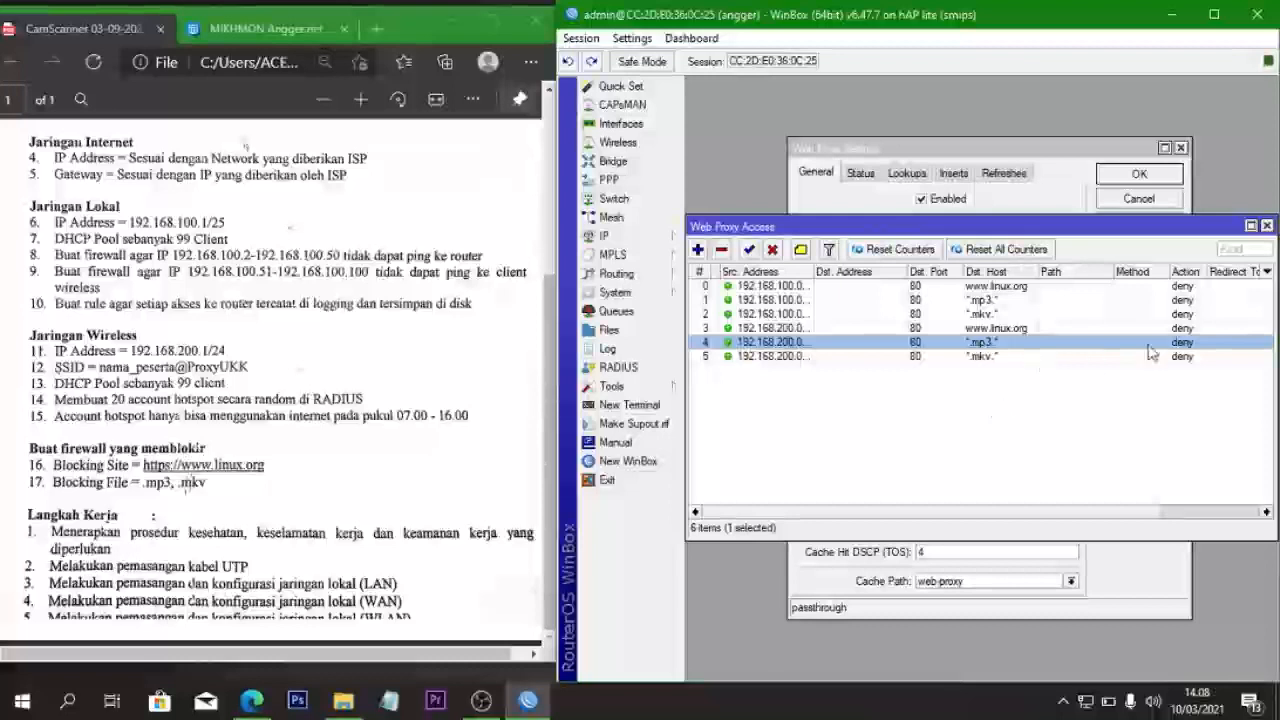
- Close the web proxy Access and Settings windows, and minimize WinBox and the PDF viewer
{"action": "left_click", "coordinate": [1267, 226]}
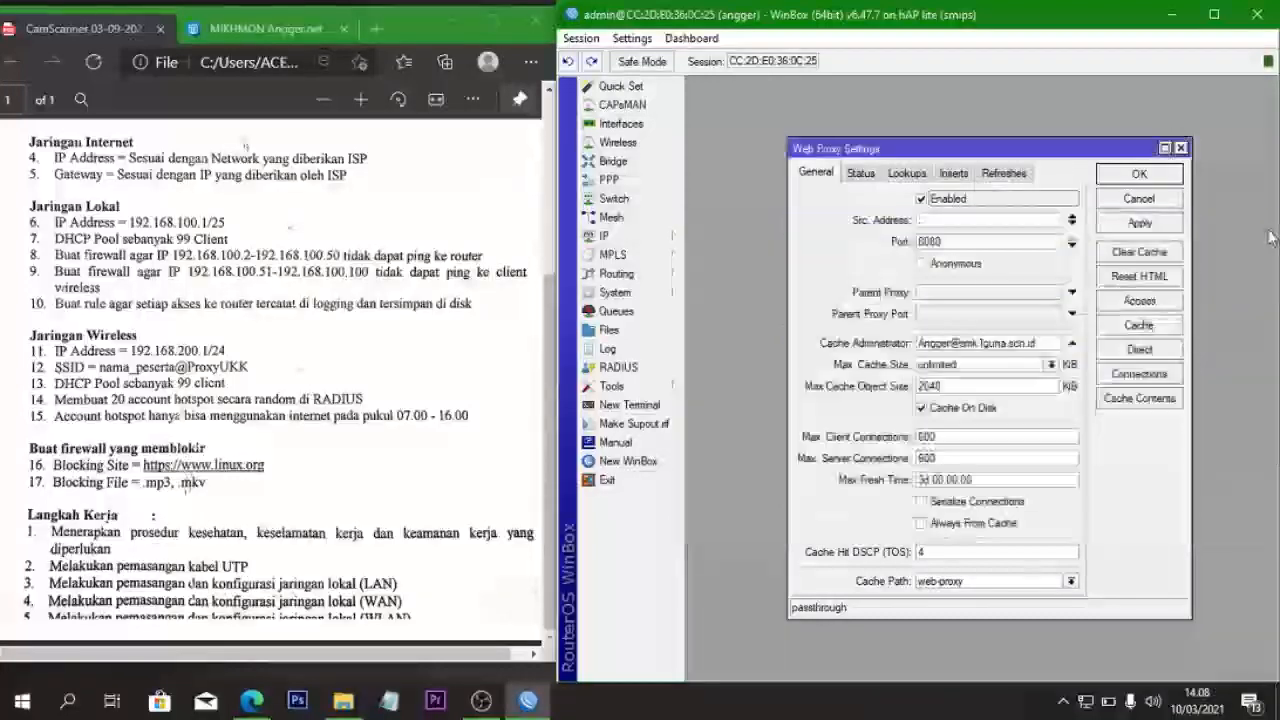
{"action": "left_click", "coordinate": [1143, 175]}
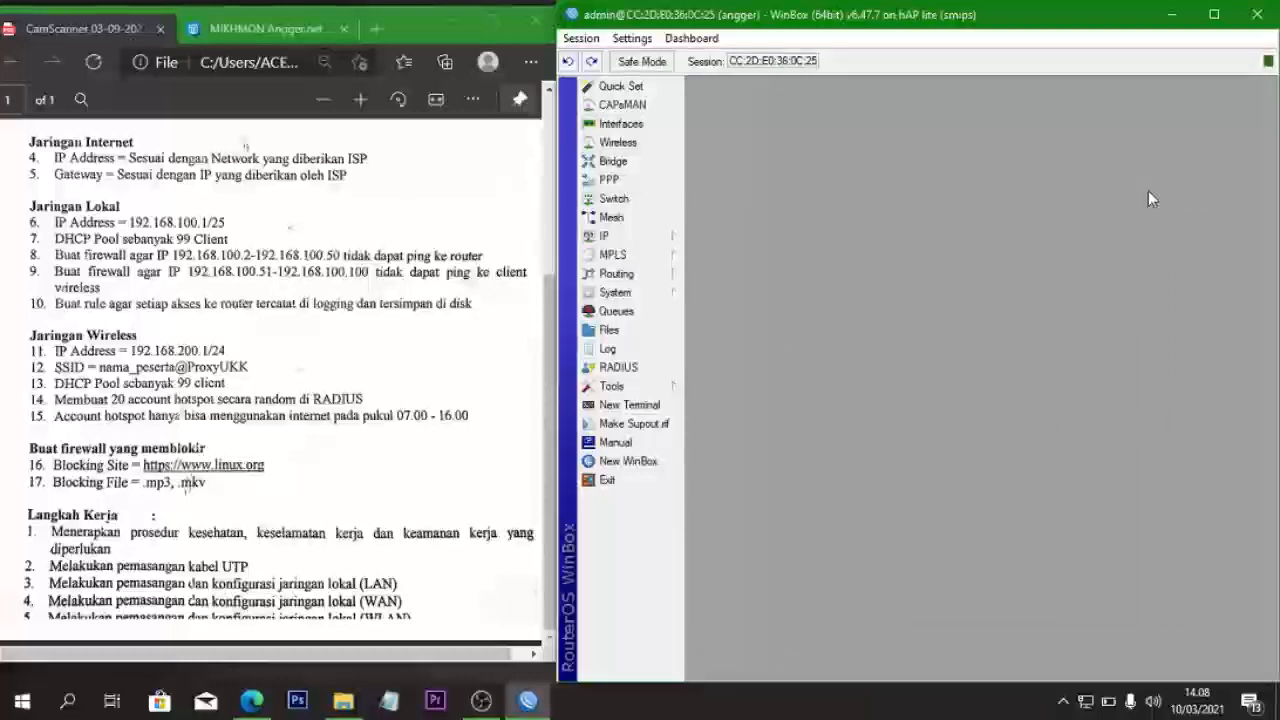
{"action": "left_click", "coordinate": [1185, 15]}
{"action": "left_click", "coordinate": [450, 22]}
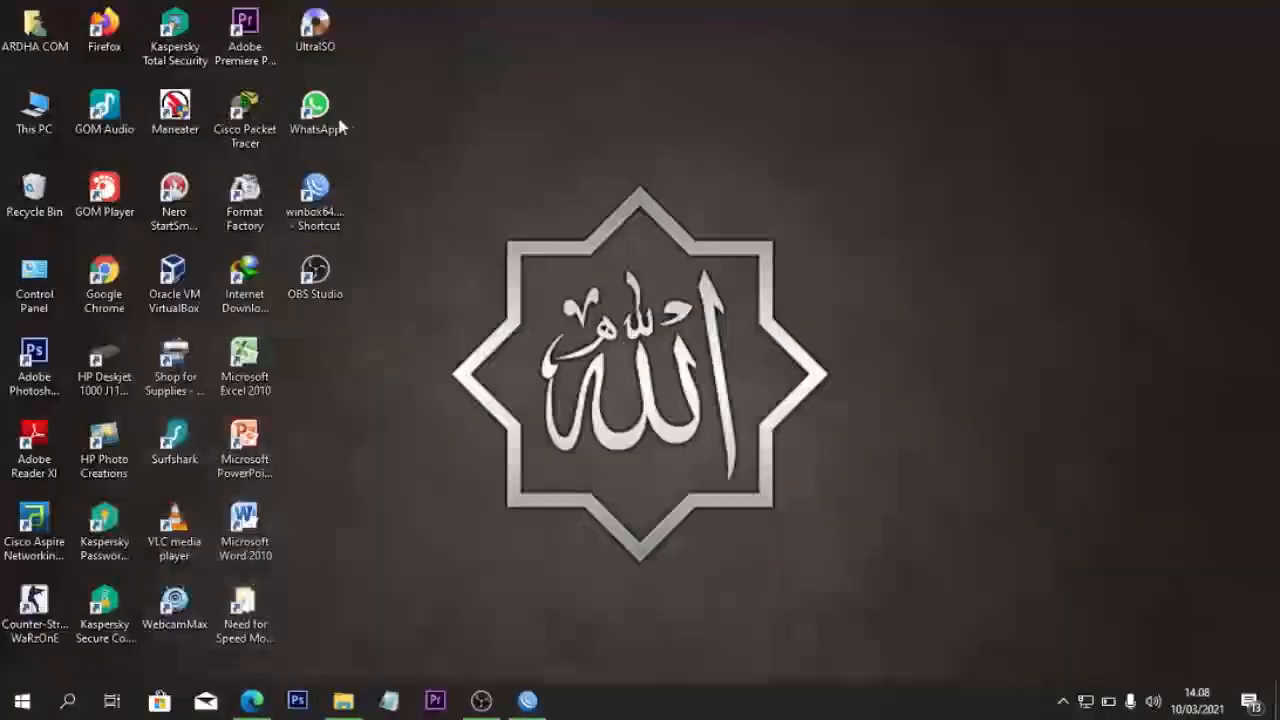
- Launch Google Chrome from the desktop and refresh the desktop
{"action": "double_click", "coordinate": [119, 259]}
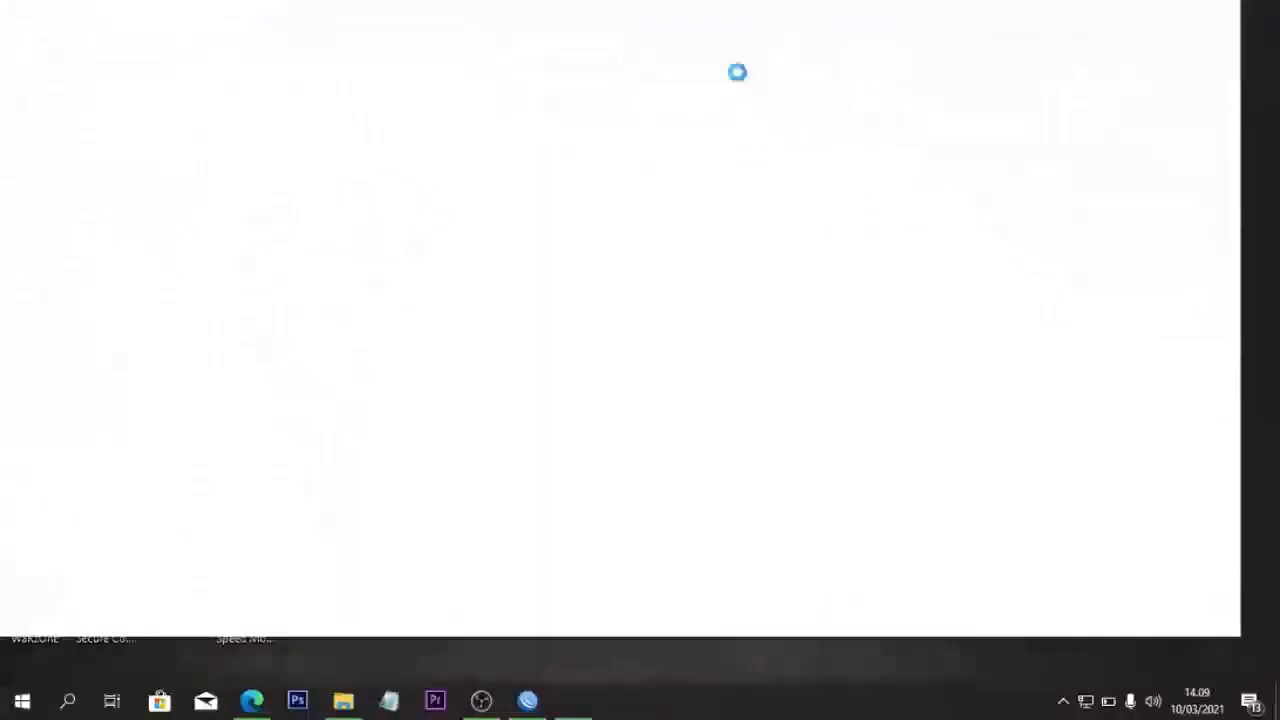
{"action": "right_click", "coordinate": [515, 94]}
{"action": "left_click", "coordinate": [590, 150]}
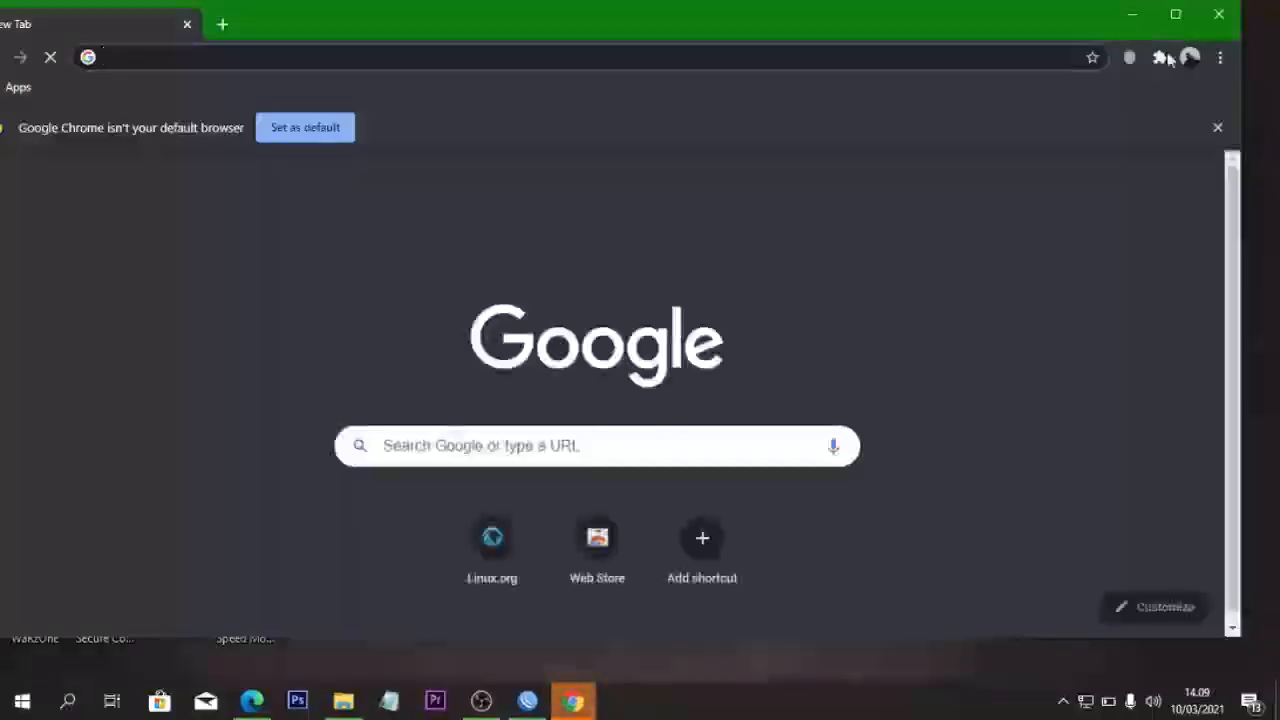
- Clear all-time browsing history, cookies and cached files, leaving only a fresh new tab
{"action": "left_click", "coordinate": [1220, 57]}
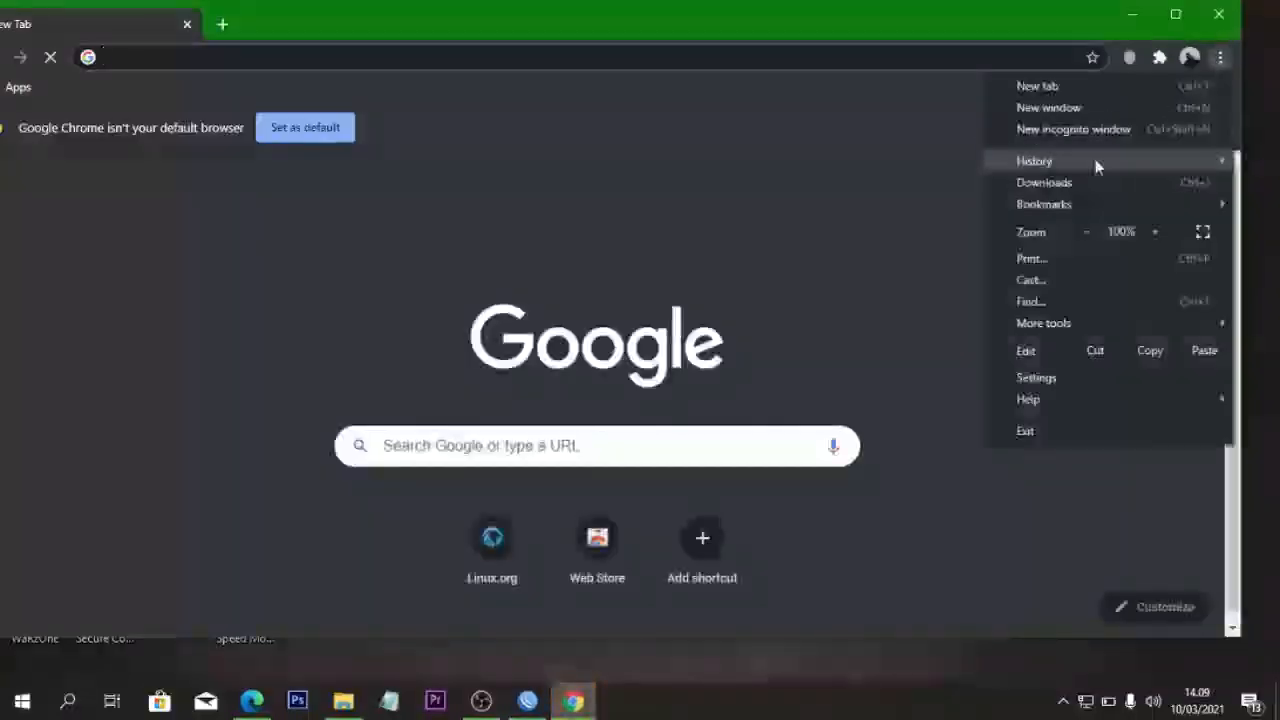
{"action": "mouse_move", "coordinate": [1090, 160]}
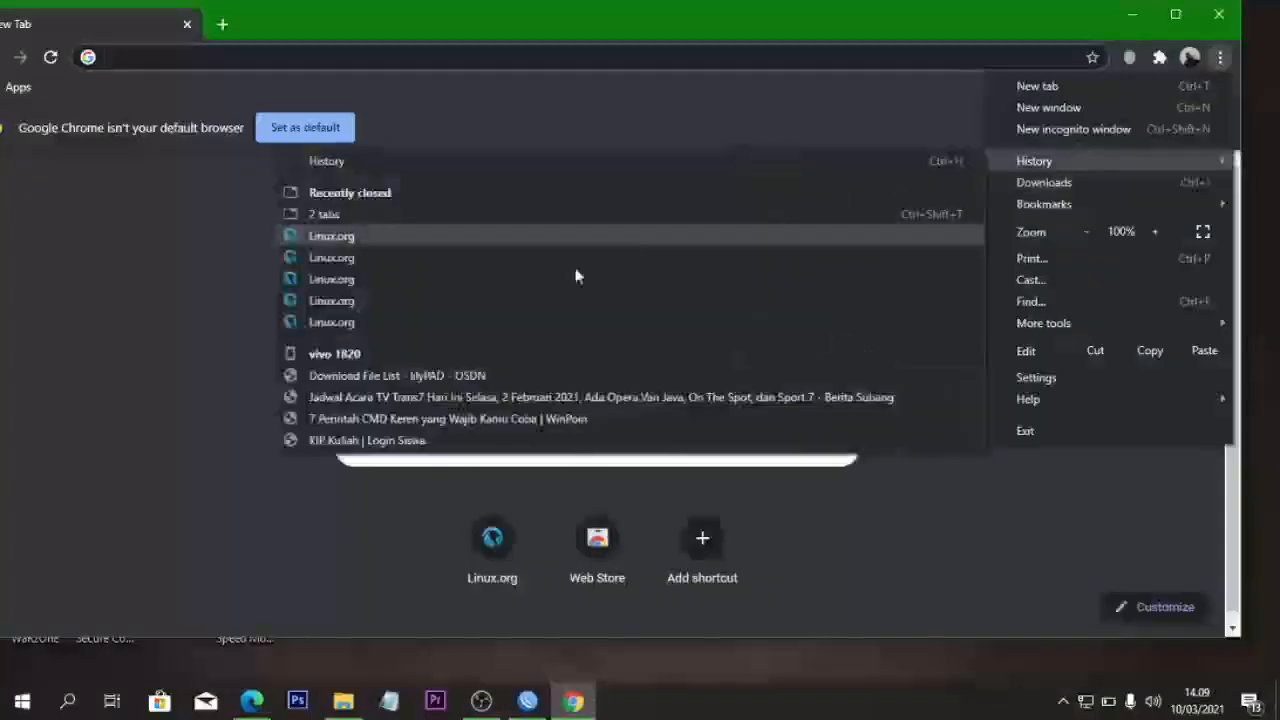
{"action": "left_click", "coordinate": [309, 162]}
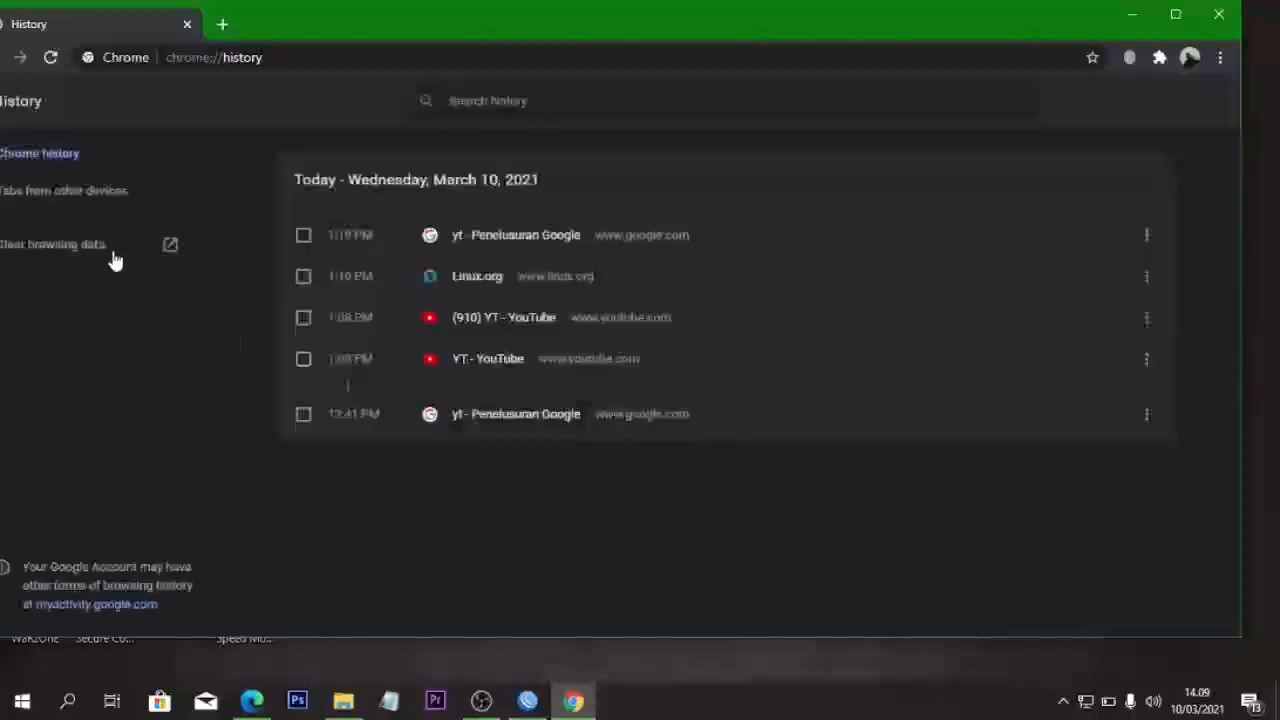
{"action": "left_click", "coordinate": [116, 249]}
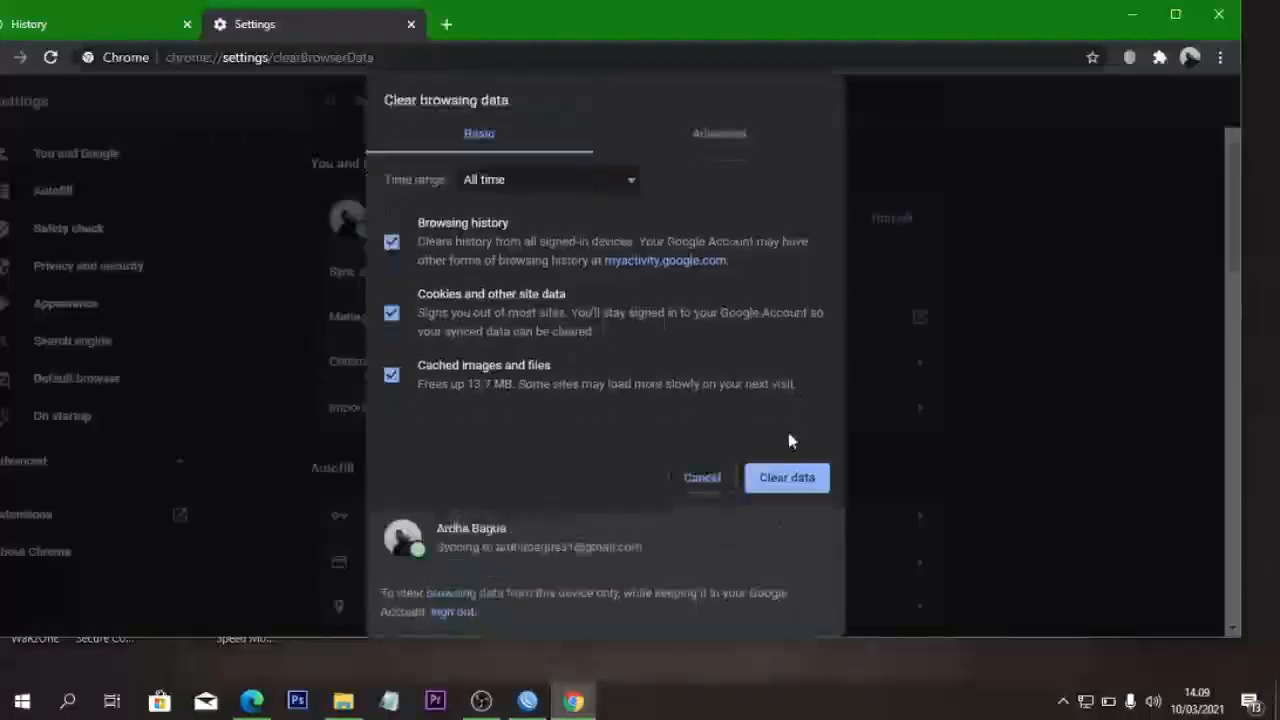
{"action": "left_click", "coordinate": [787, 477]}
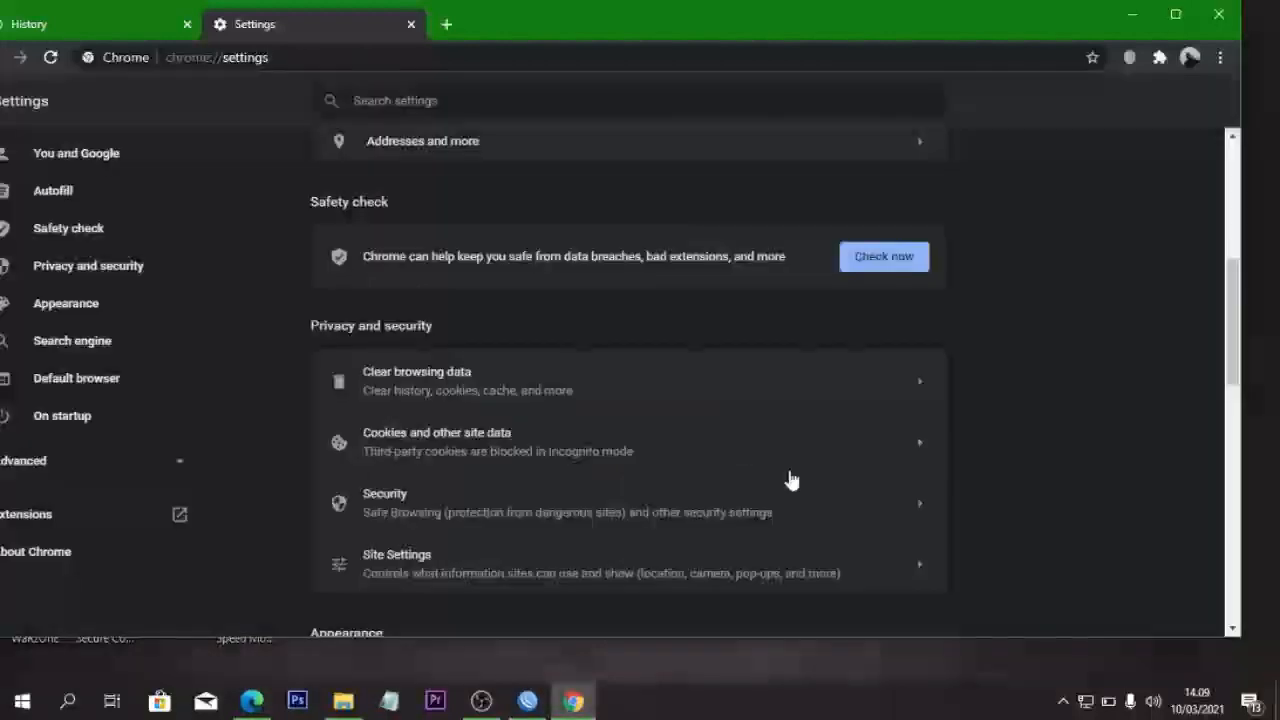
{"action": "left_click", "coordinate": [446, 24]}
{"action": "left_click", "coordinate": [186, 24]}
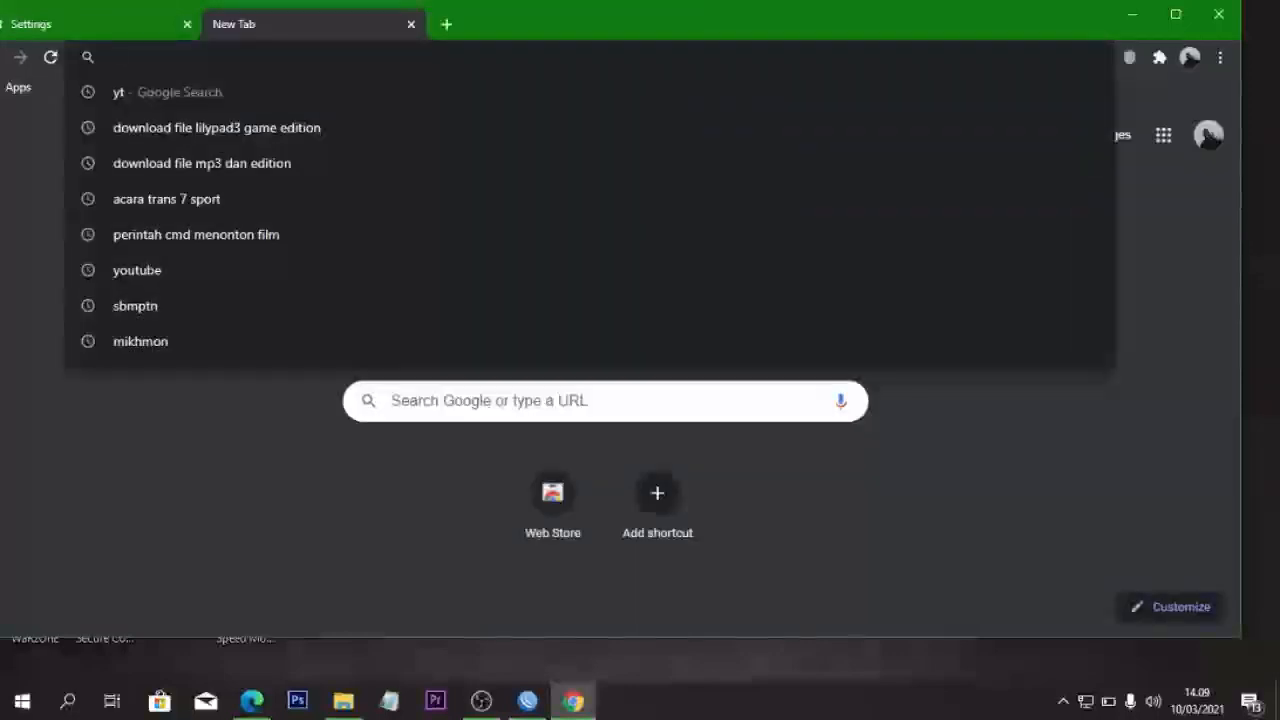
{"action": "type", "text": "www"}
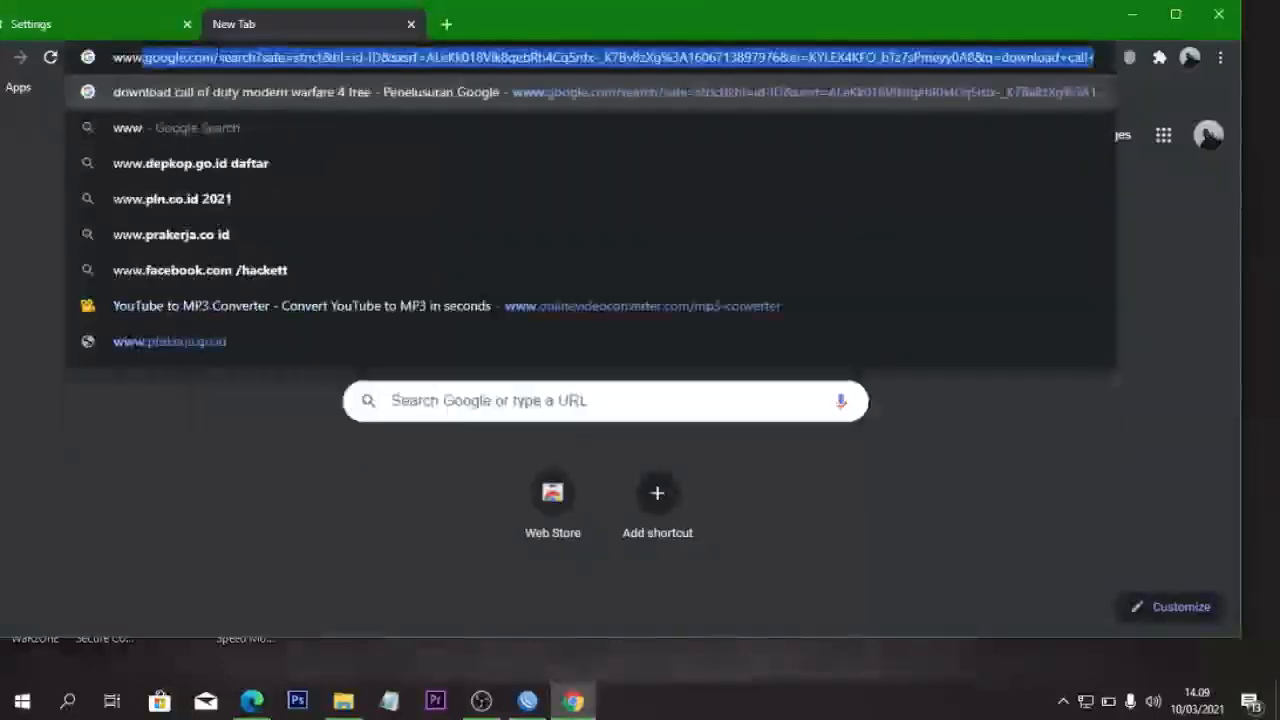
{"action": "type", "text": ".lin"}
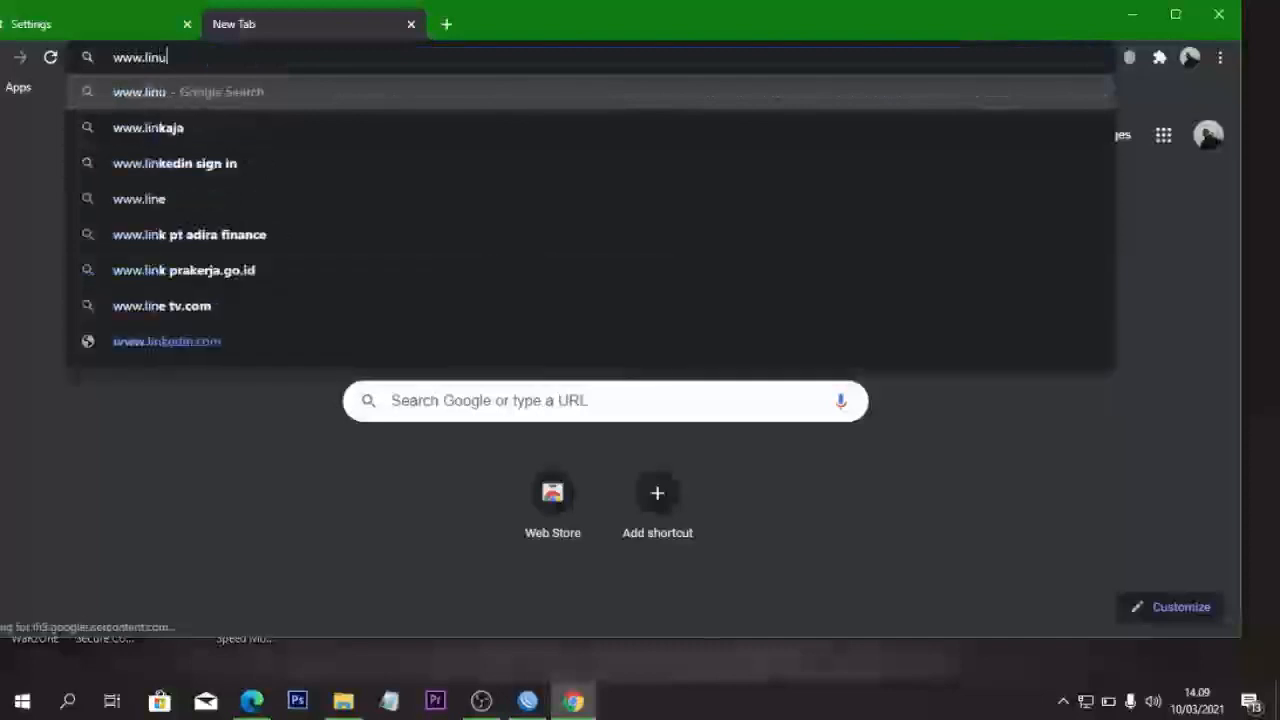
{"action": "type", "text": "u"}
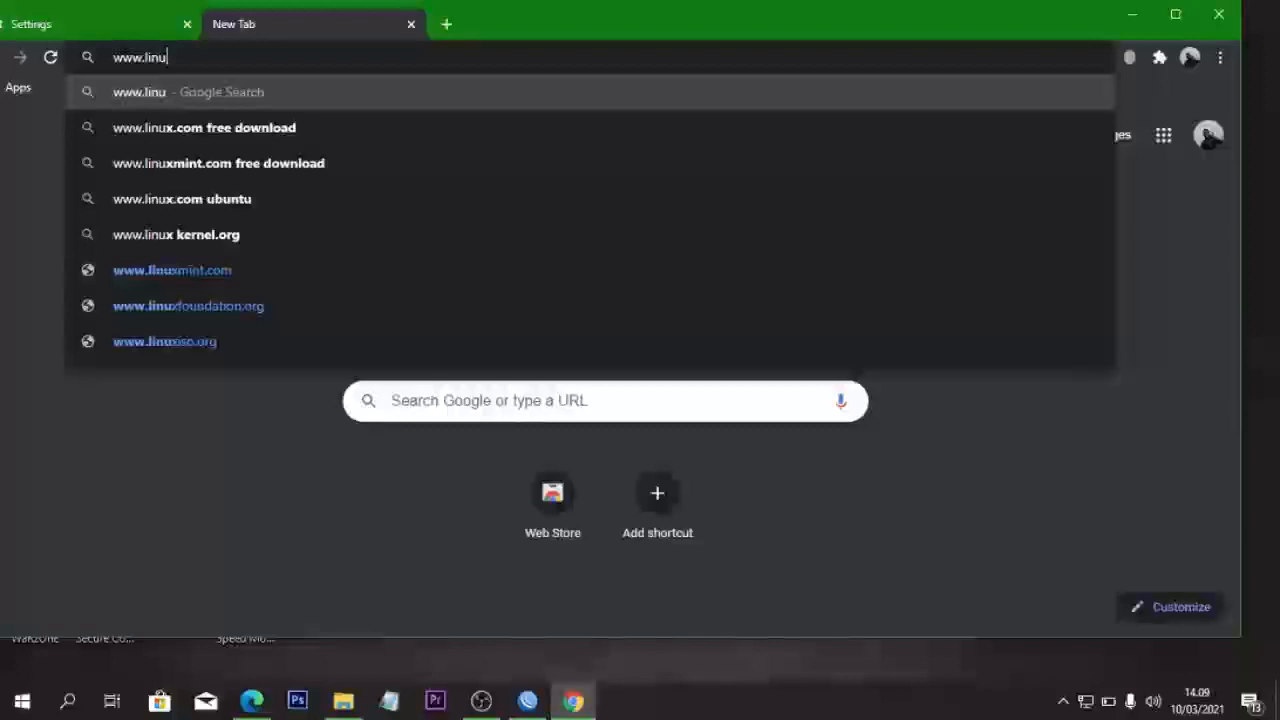
{"action": "type", "text": "x"}
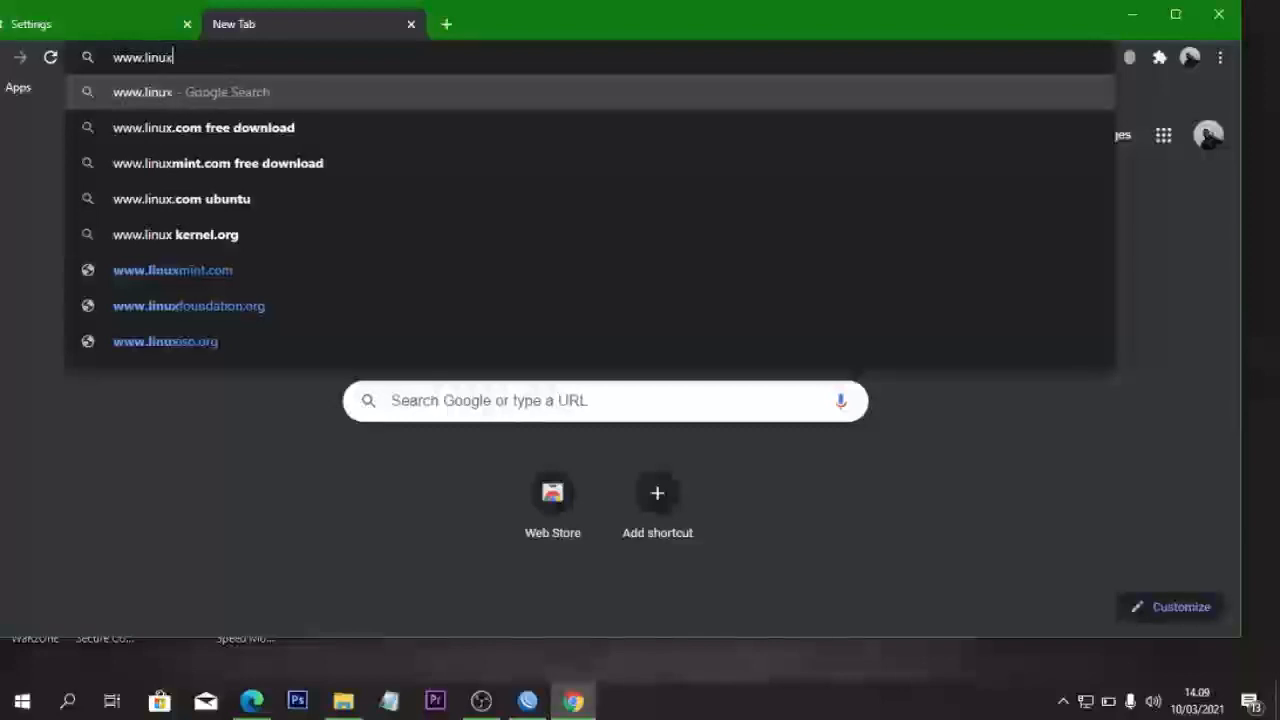
{"action": "type", "text": ".org"}
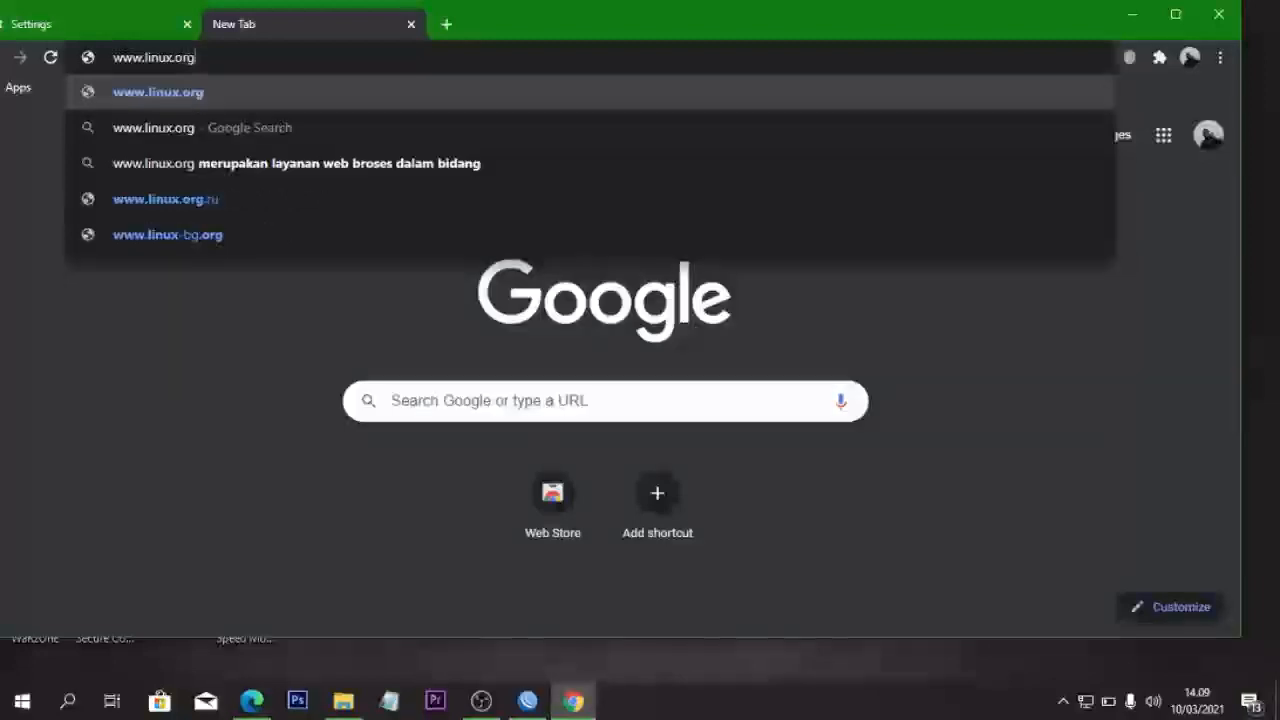
{"action": "key", "text": "Return"}
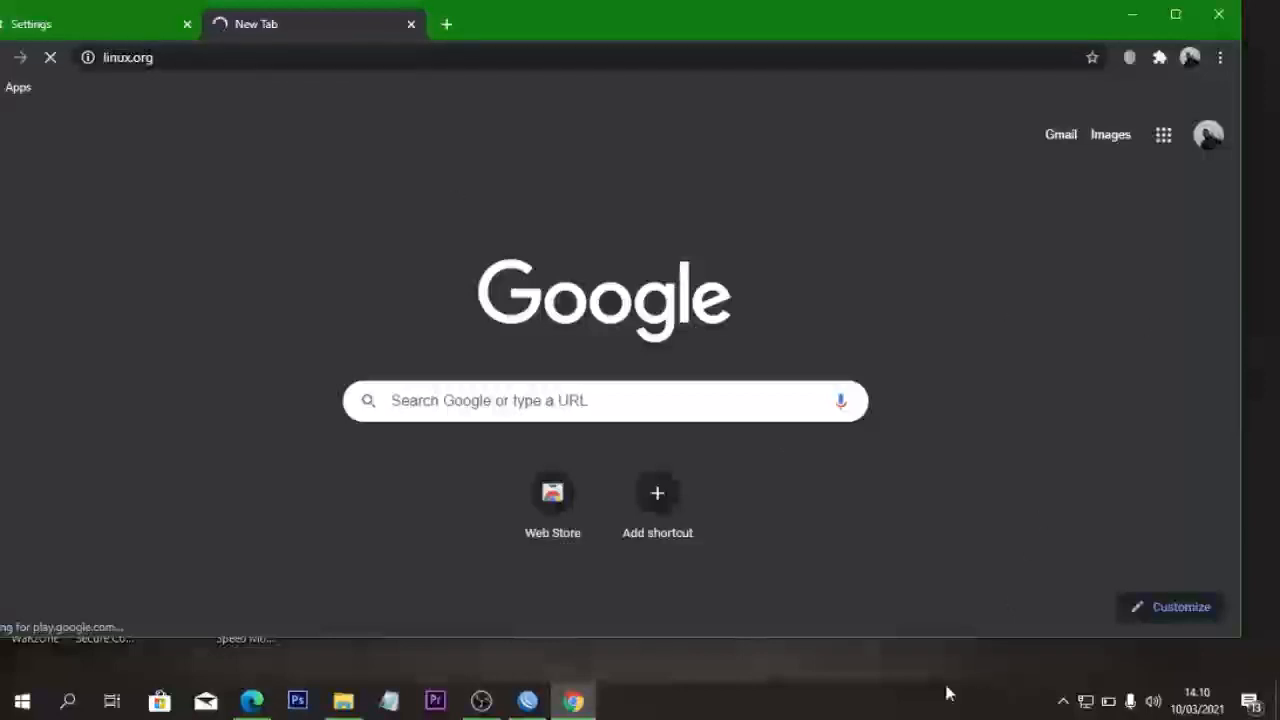
- Search Windows for 'cmd' and open Command Prompt
{"action": "left_click", "coordinate": [90, 702]}
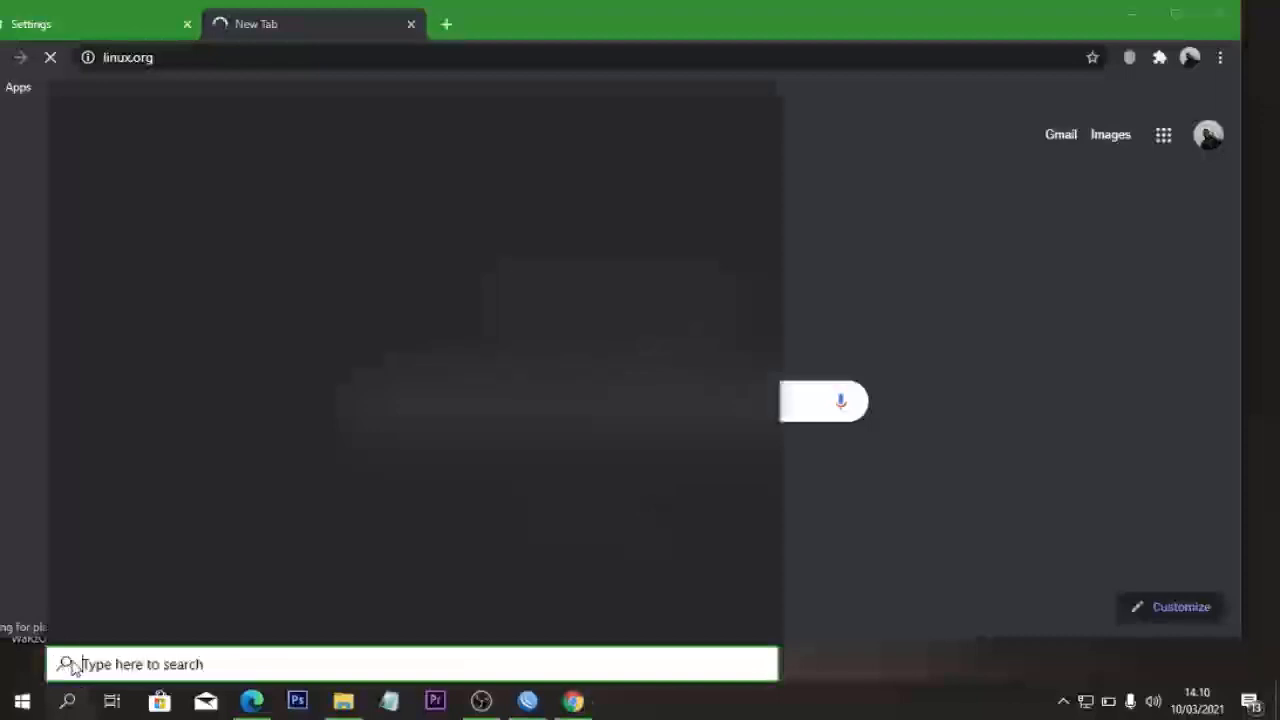
{"action": "type", "text": "i"}
{"action": "key", "text": "BackSpace"}
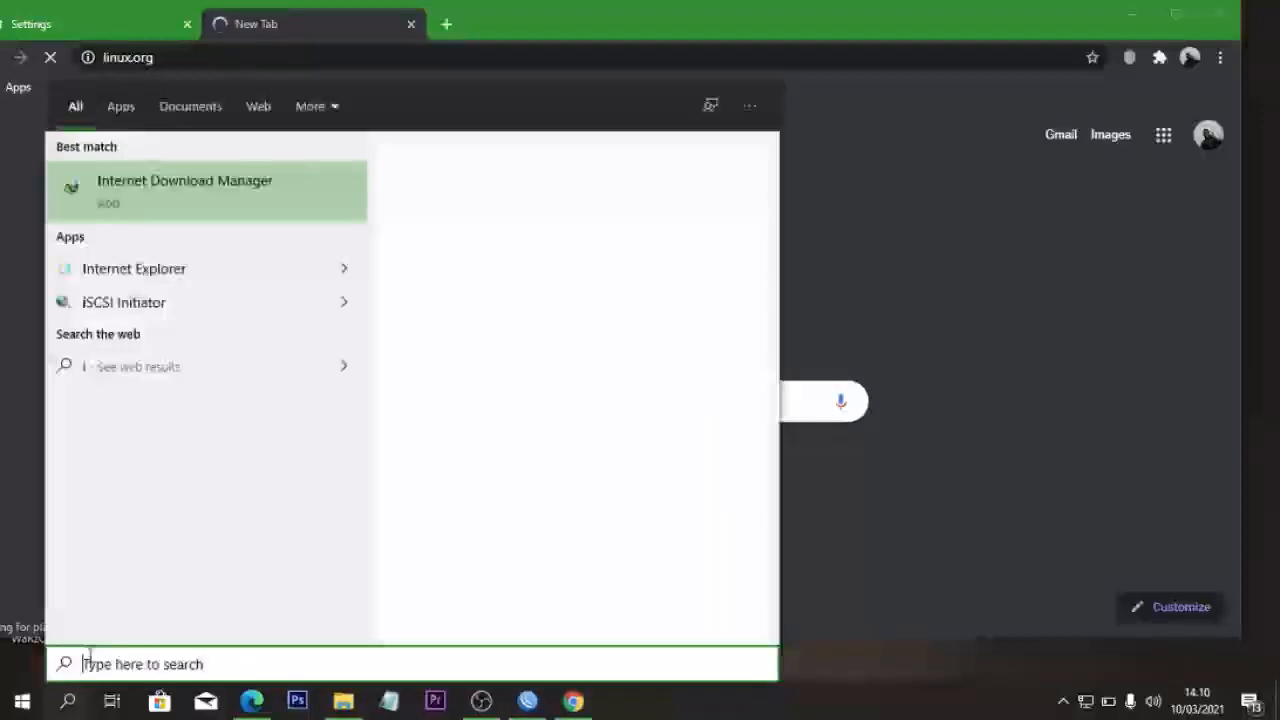
{"action": "type", "text": "cmd"}
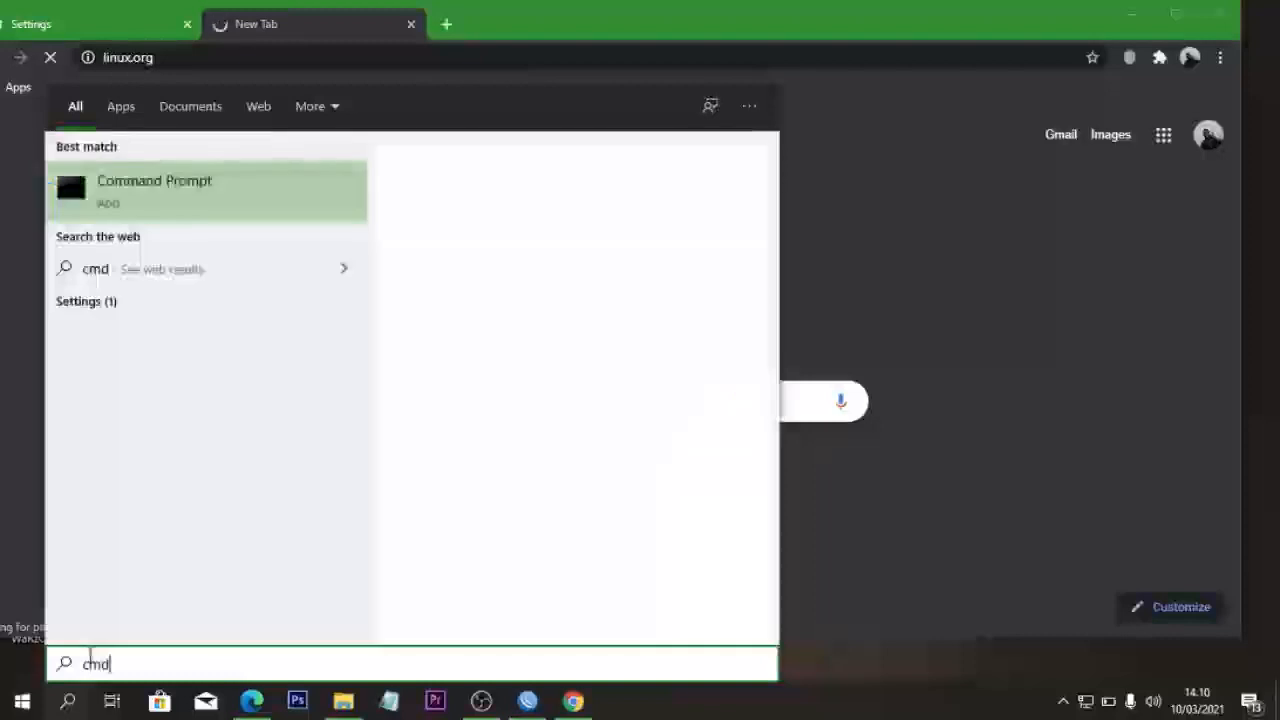
{"action": "key", "text": "Return"}
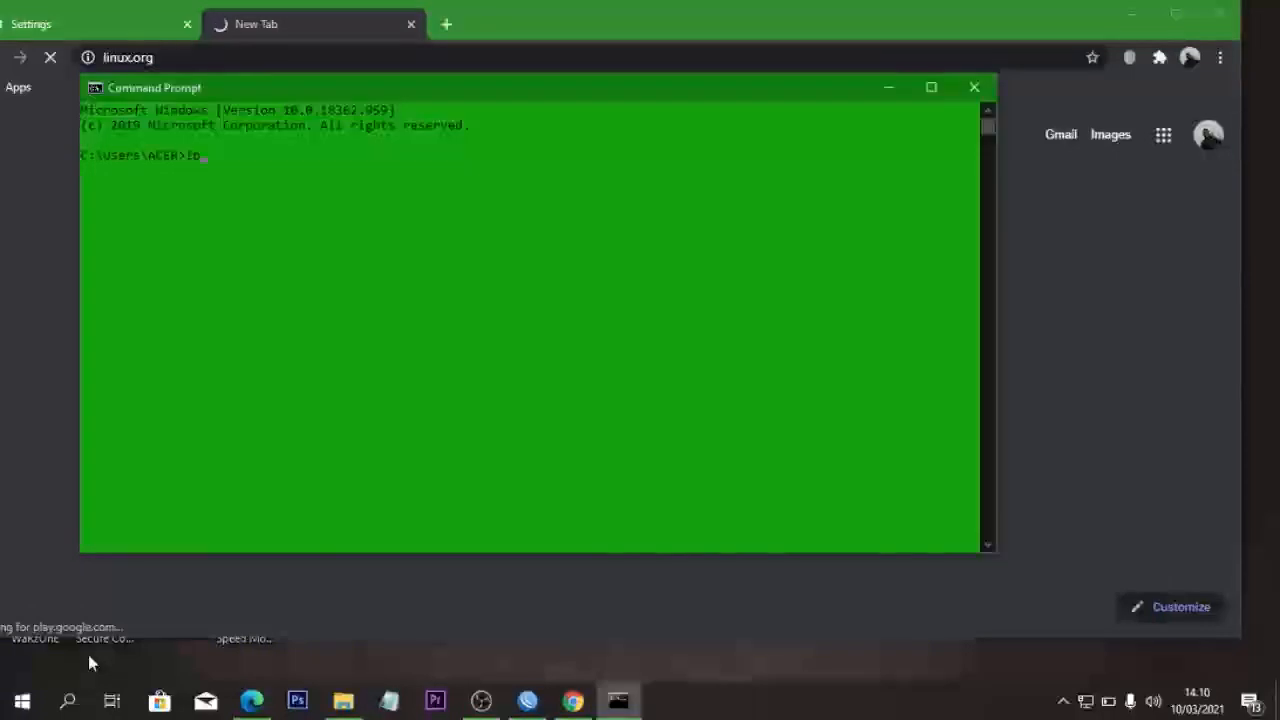
- Run ipconfig, confirming IPv4 192.168.100.100 with gateway 192.168.100.1, then minimize the console
{"action": "type", "text": "ipconfig"}
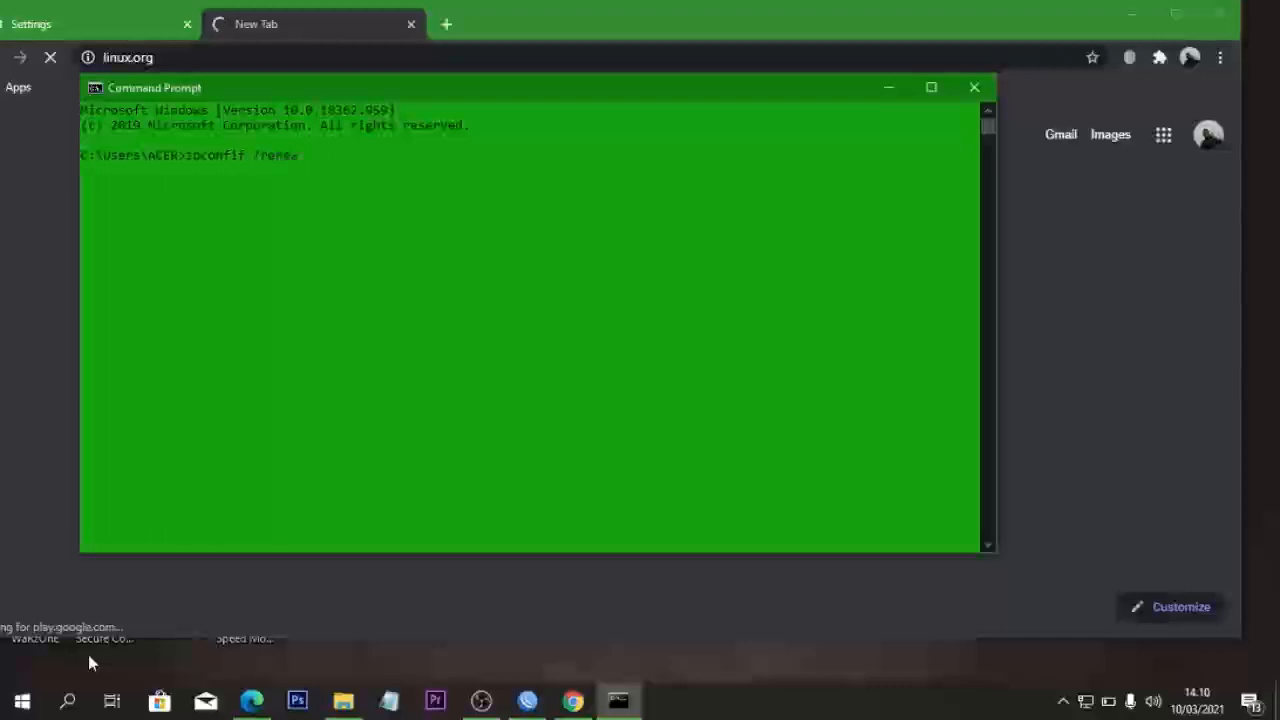
{"action": "type", "text": "/renew"}
{"action": "key", "text": "Return"}
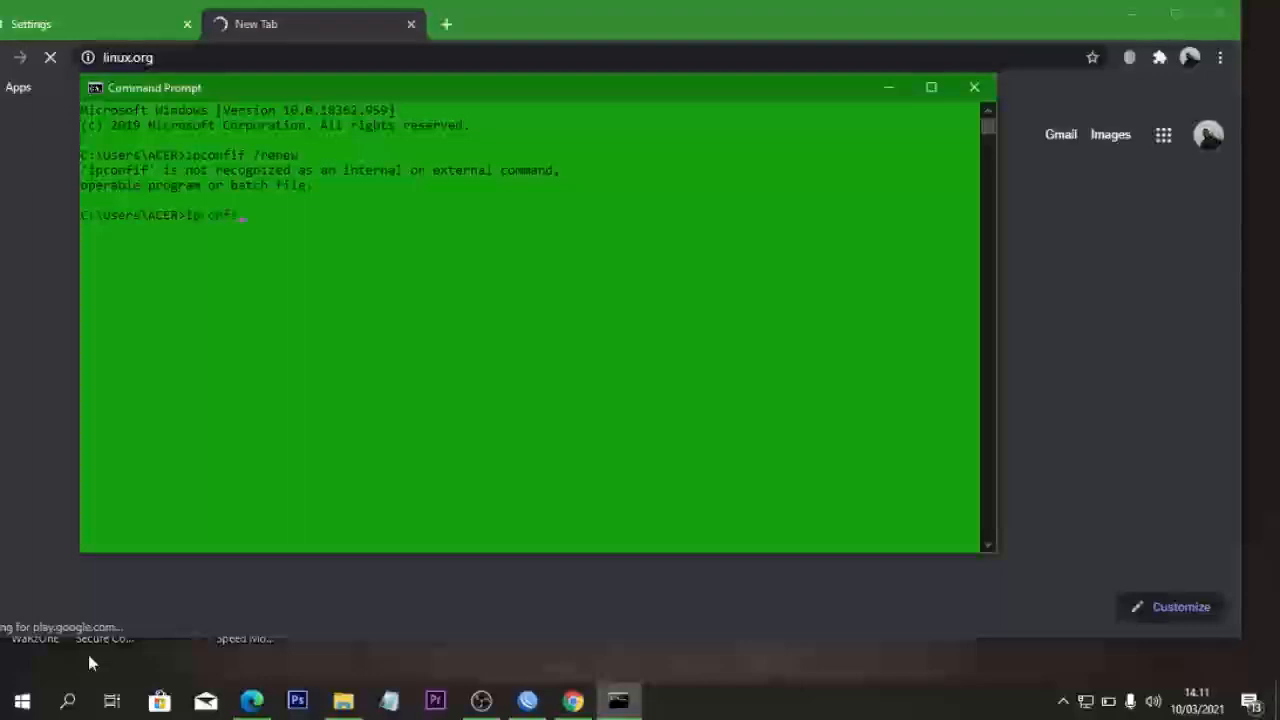
{"action": "type", "text": "g"}
{"action": "key", "text": "Return"}
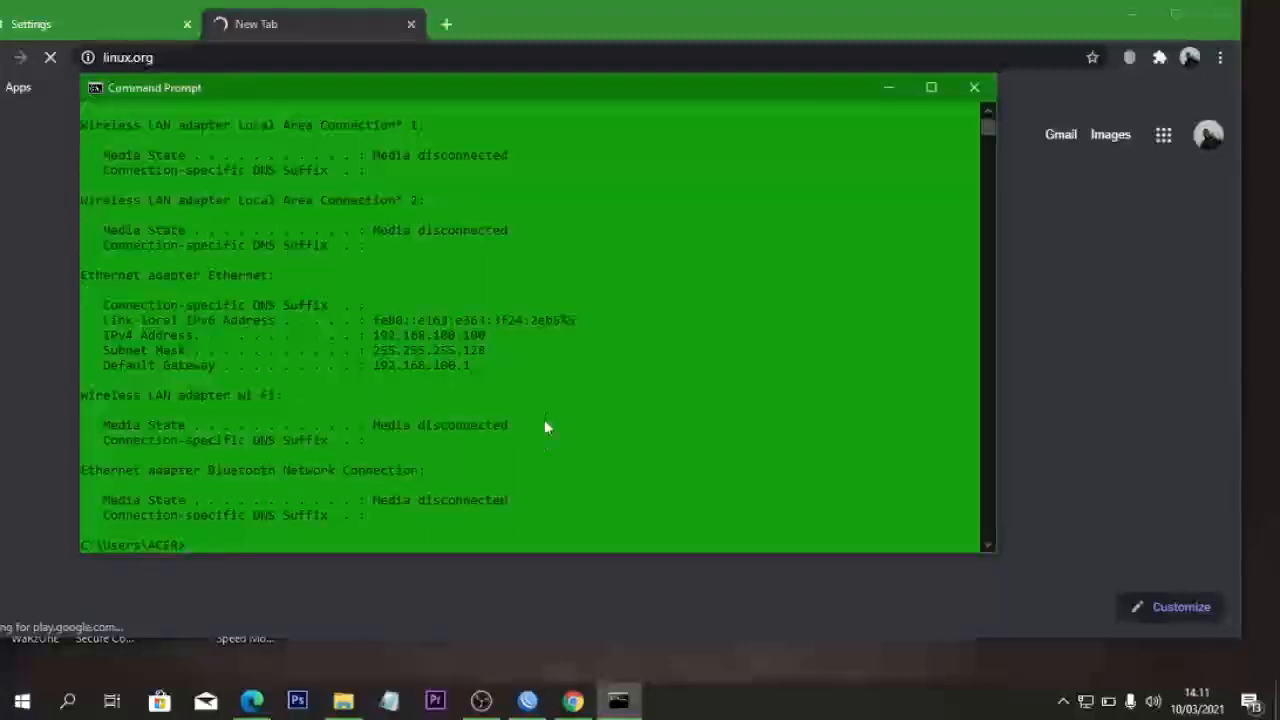
{"action": "left_click", "coordinate": [890, 87]}
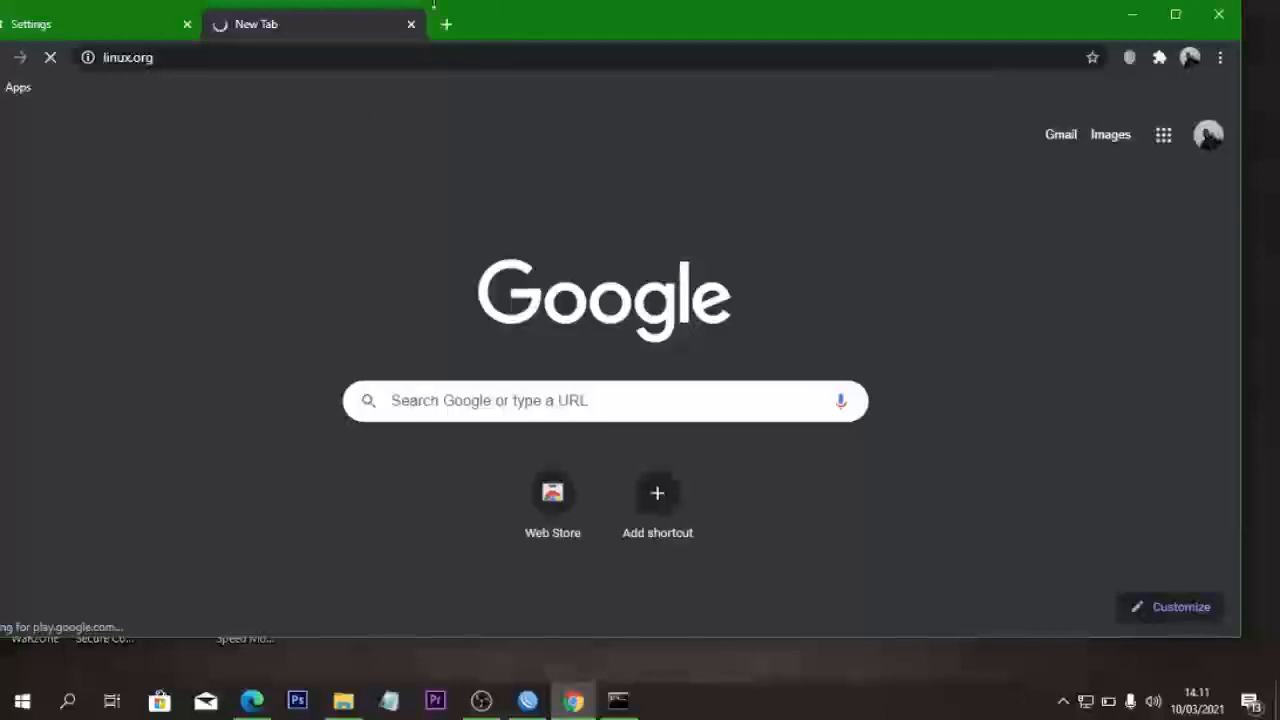
- Minimize Chrome and launch Mozilla Firefox from the desktop
{"action": "left_click", "coordinate": [1131, 16]}
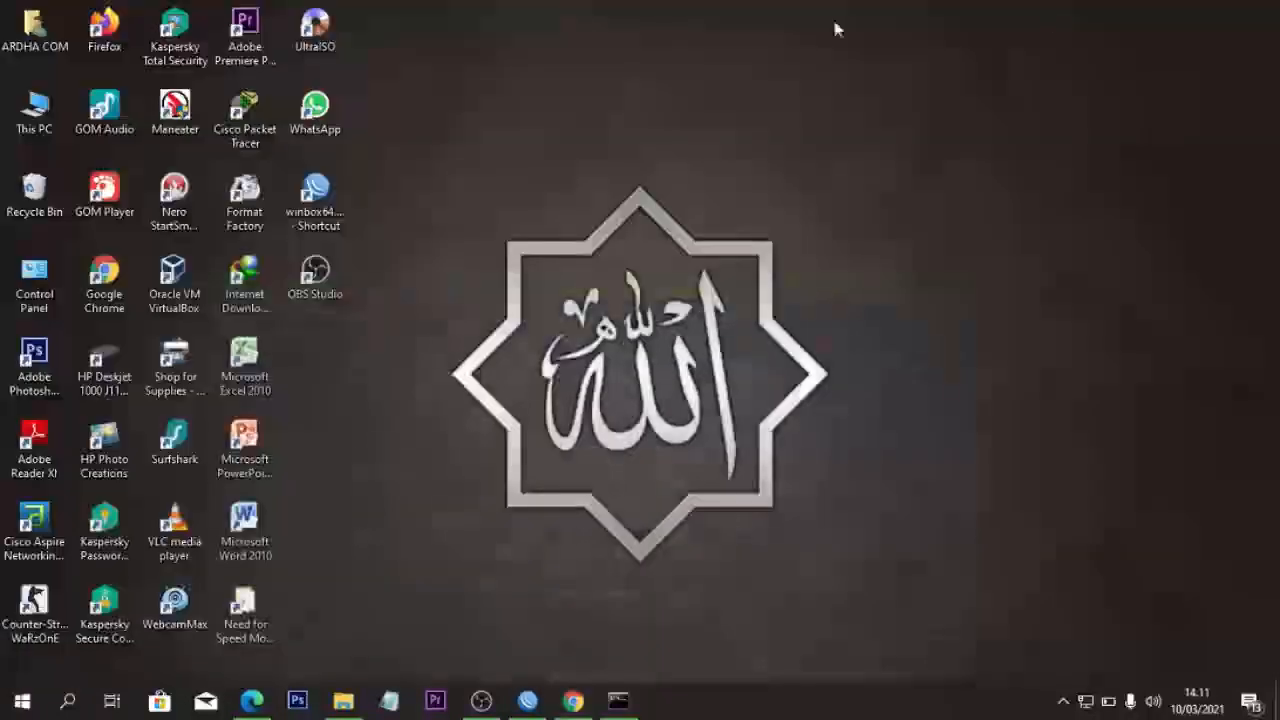
{"action": "double_click", "coordinate": [90, 34]}
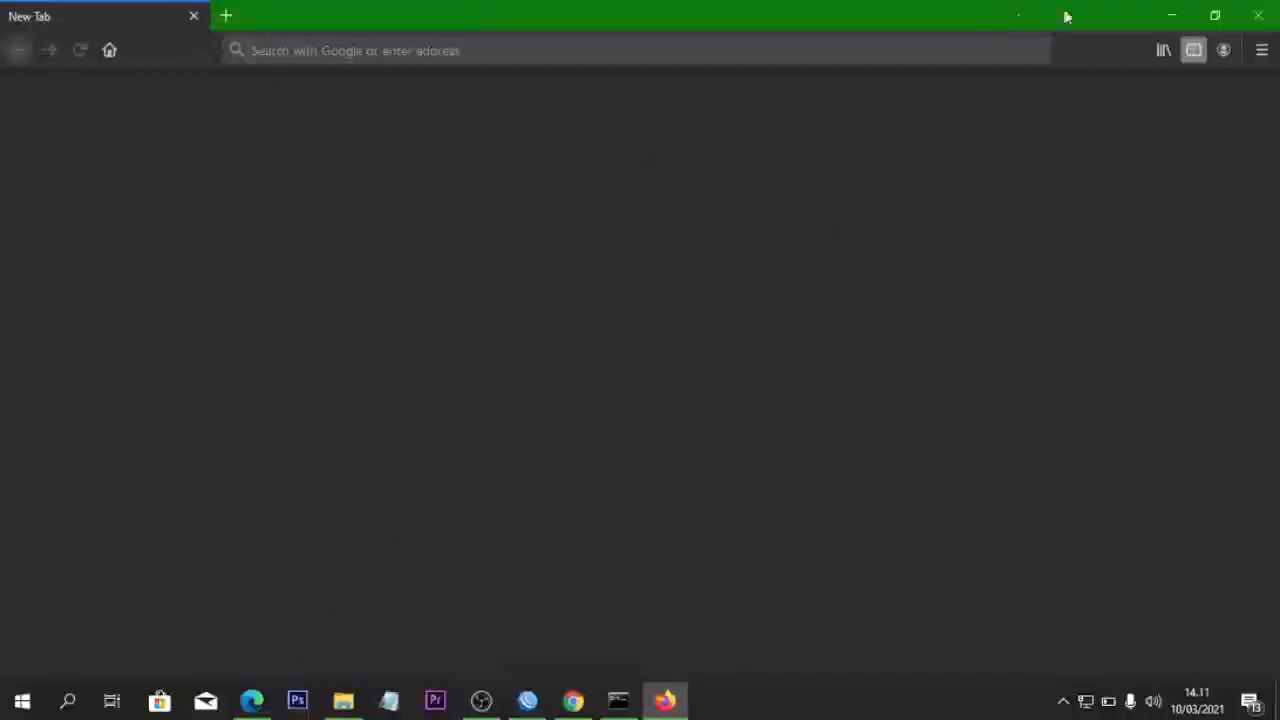
{"action": "left_click", "coordinate": [1260, 50]}
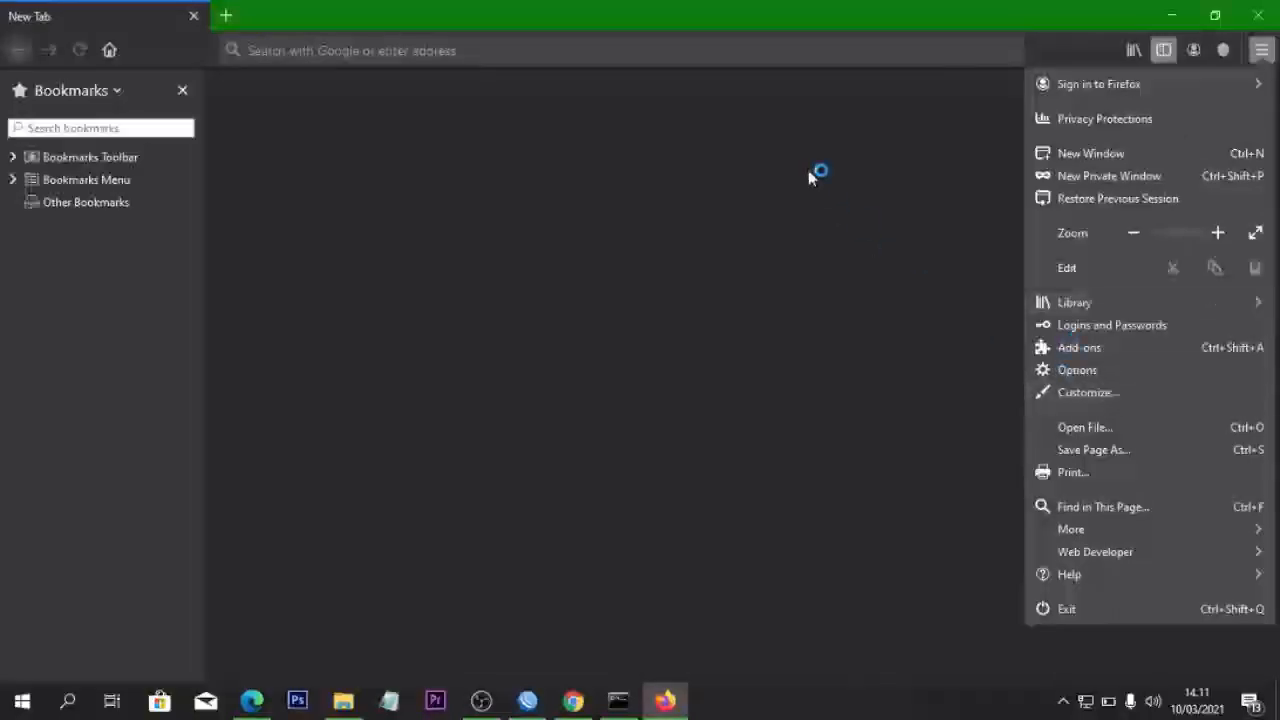
{"action": "left_click", "coordinate": [307, 207]}
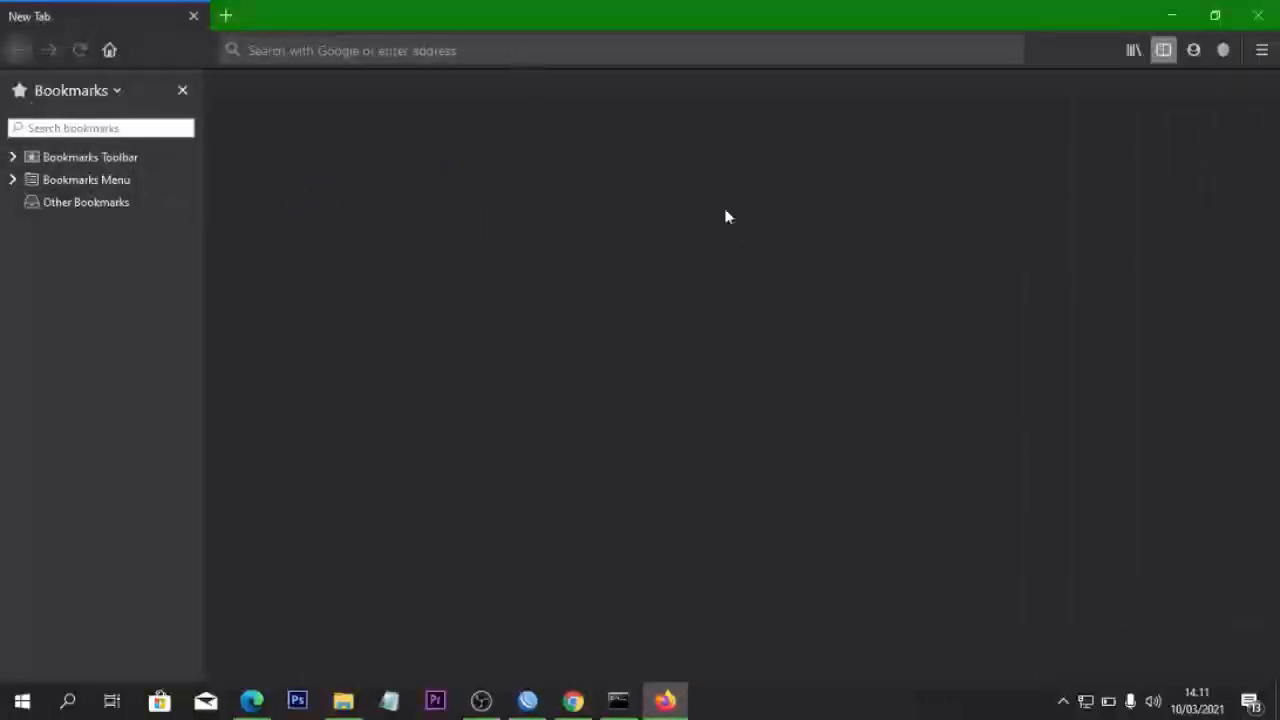
{"action": "key", "text": "ctrl+h"}
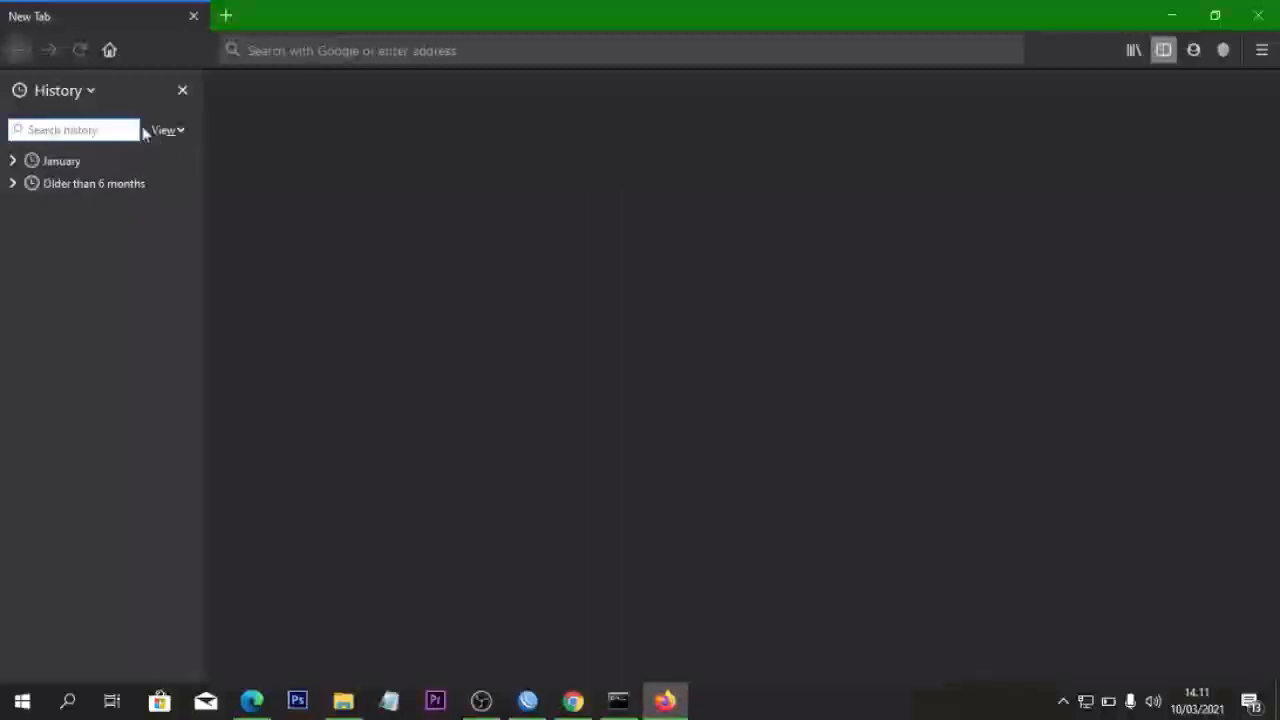
{"action": "left_click", "coordinate": [52, 93]}
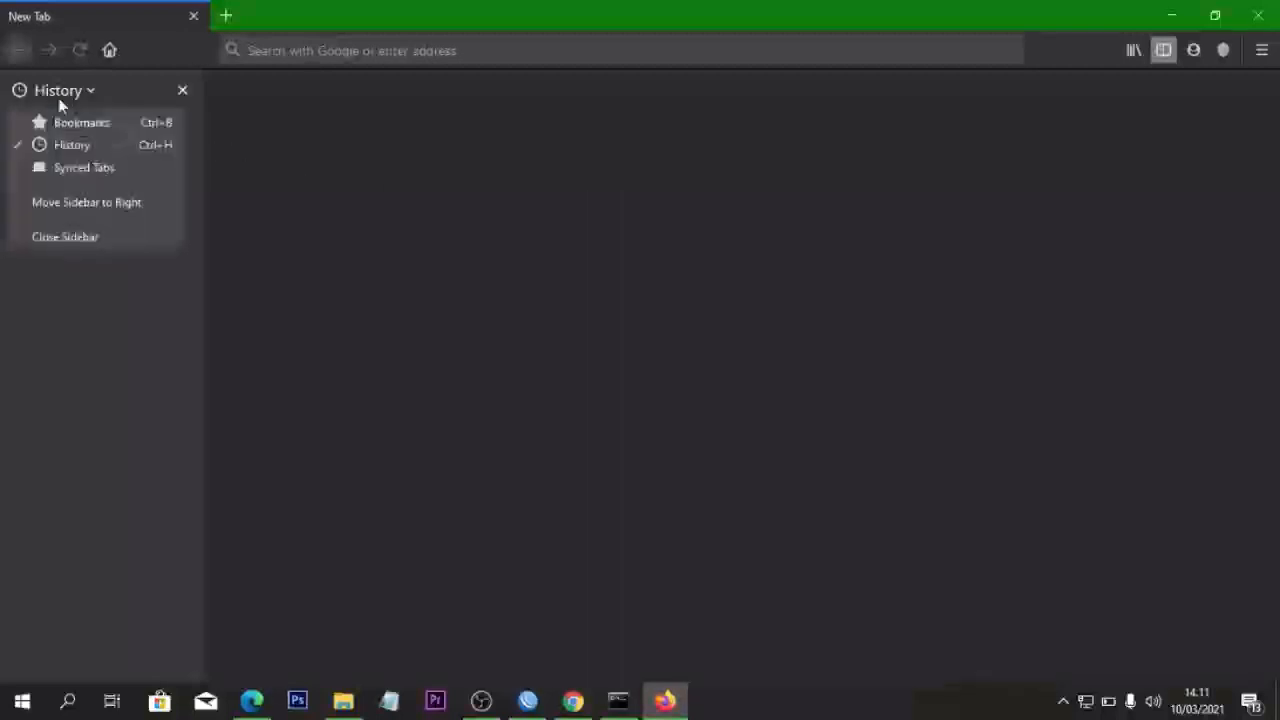
{"action": "left_click", "coordinate": [100, 145]}
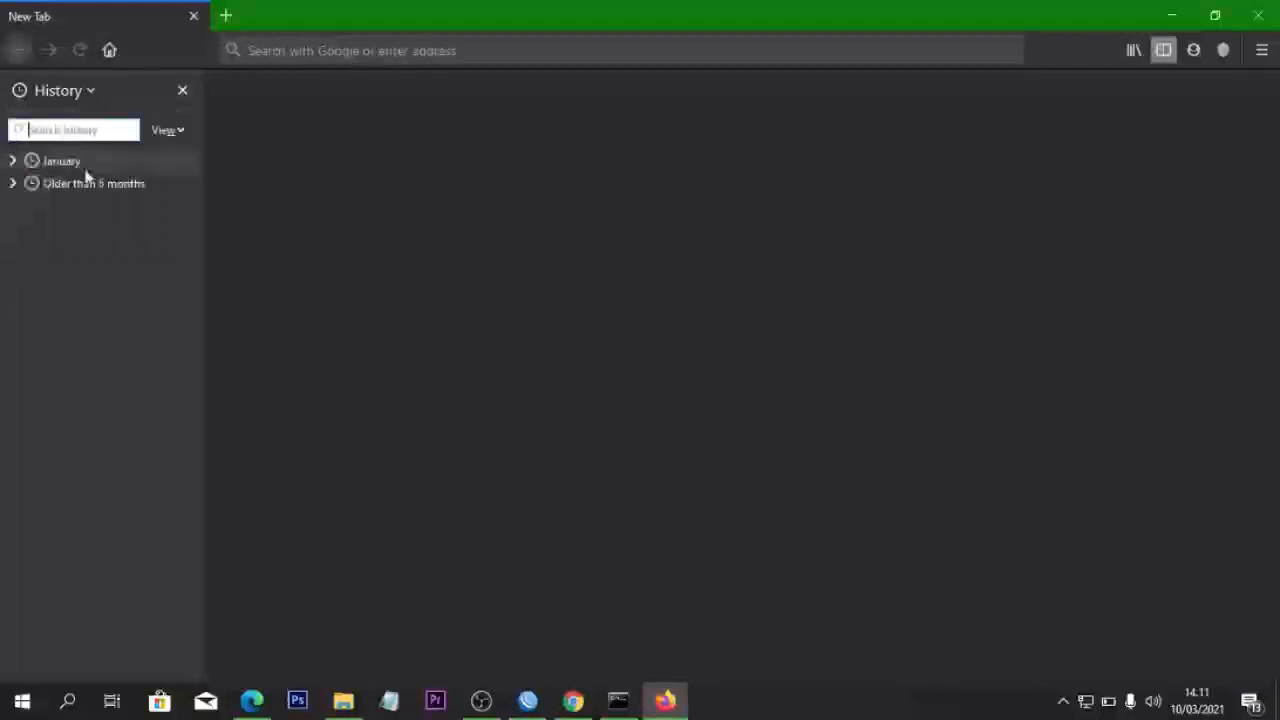
{"action": "left_click", "coordinate": [86, 163]}
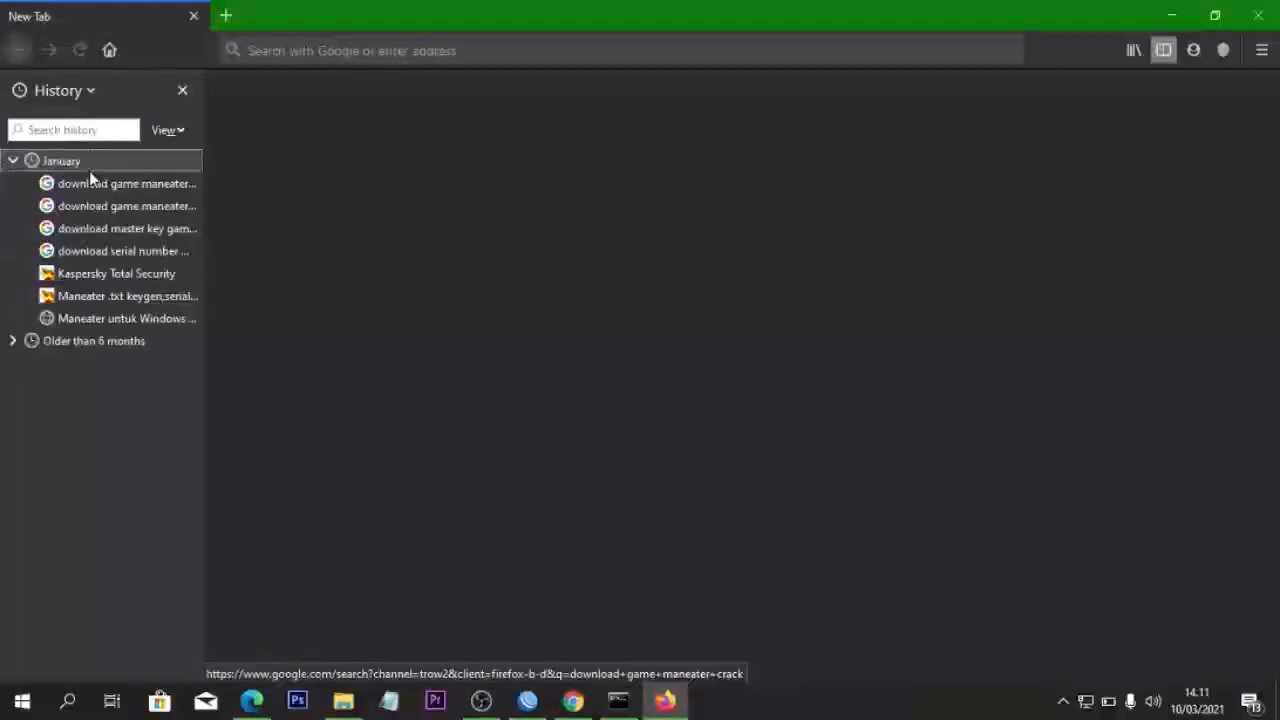
{"action": "left_click", "coordinate": [84, 163]}
{"action": "left_click", "coordinate": [376, 58]}
{"action": "type", "text": "www."}
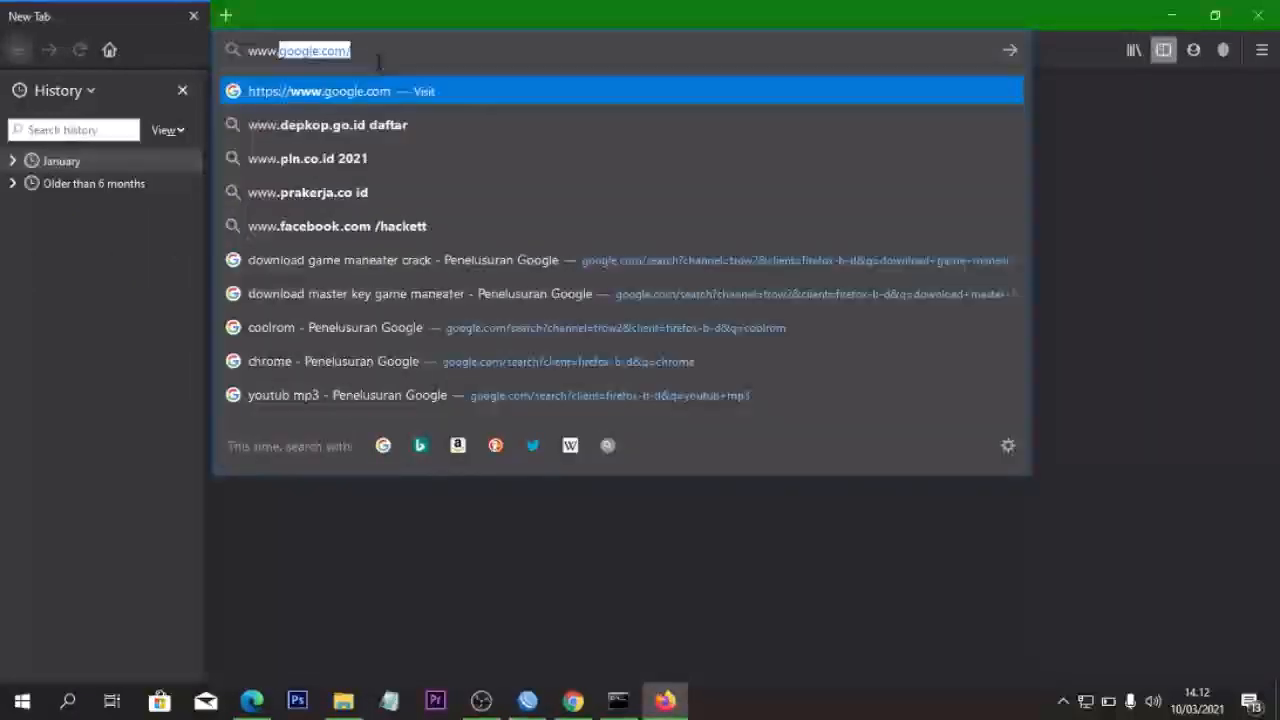
{"action": "type", "text": "li"}
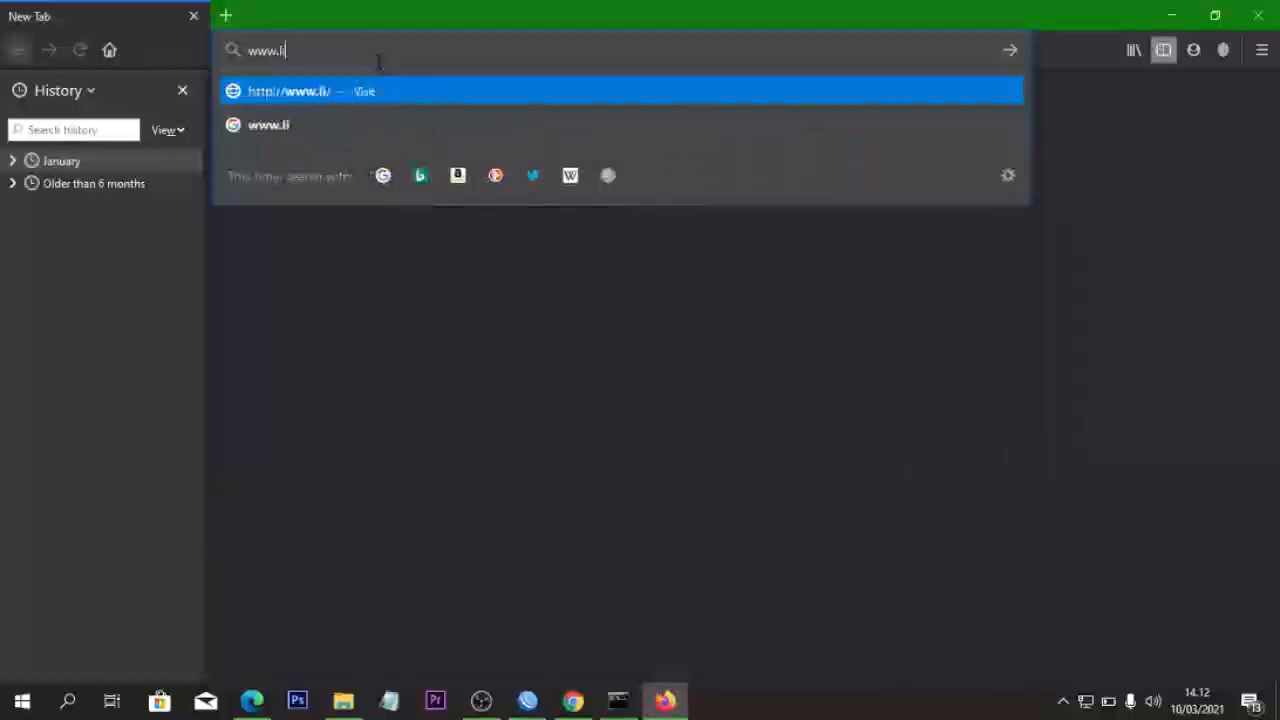
{"action": "type", "text": "nux"}
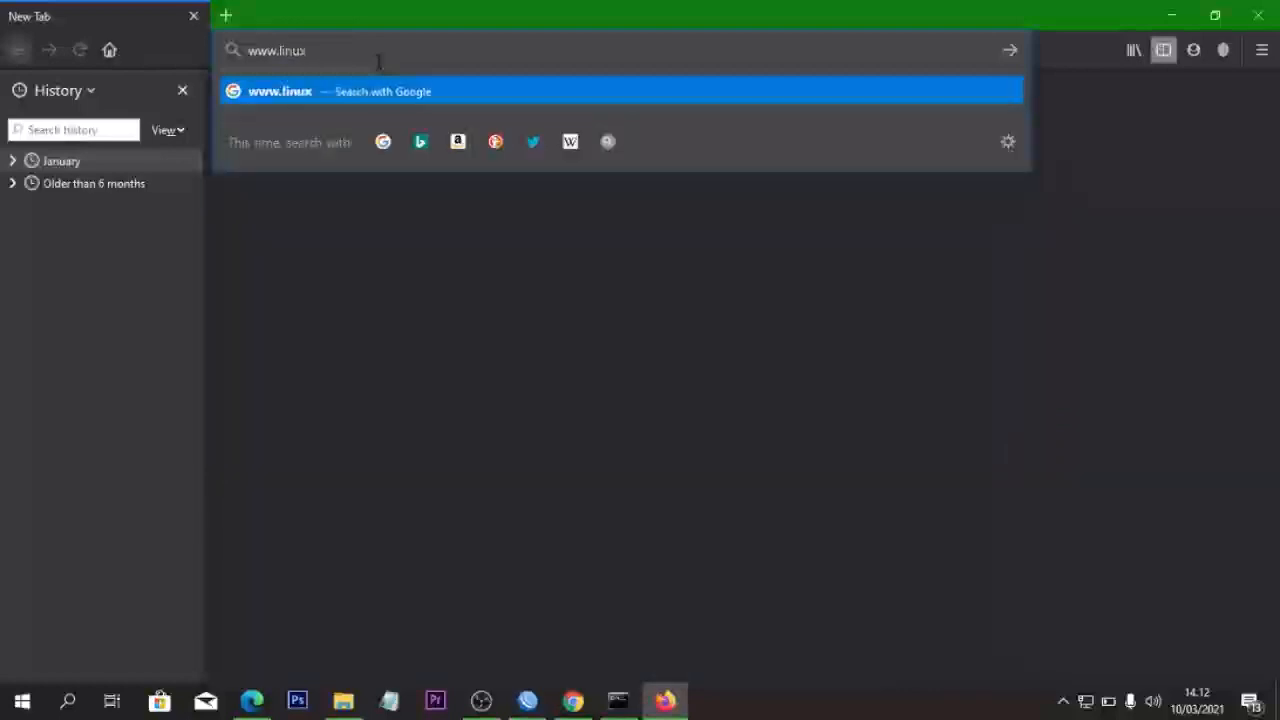
{"action": "type", "text": ".org"}
{"action": "key", "text": "Return"}
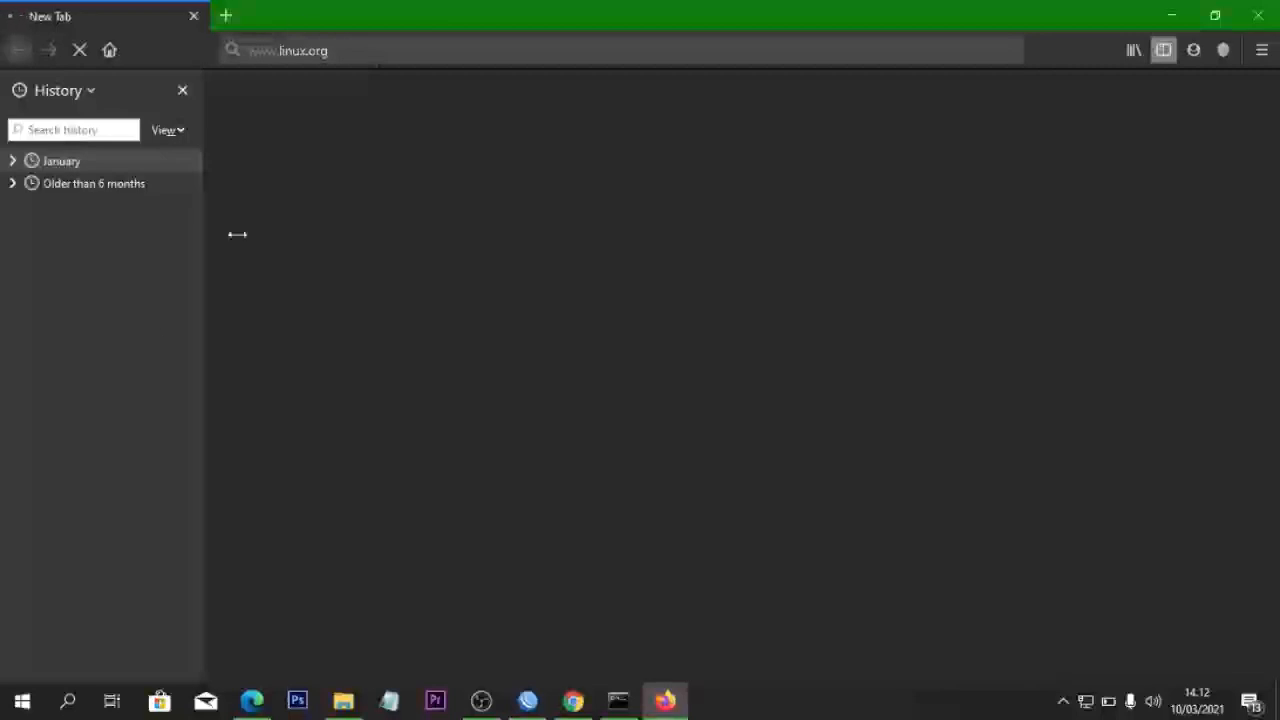
{"action": "left_click", "coordinate": [565, 698]}
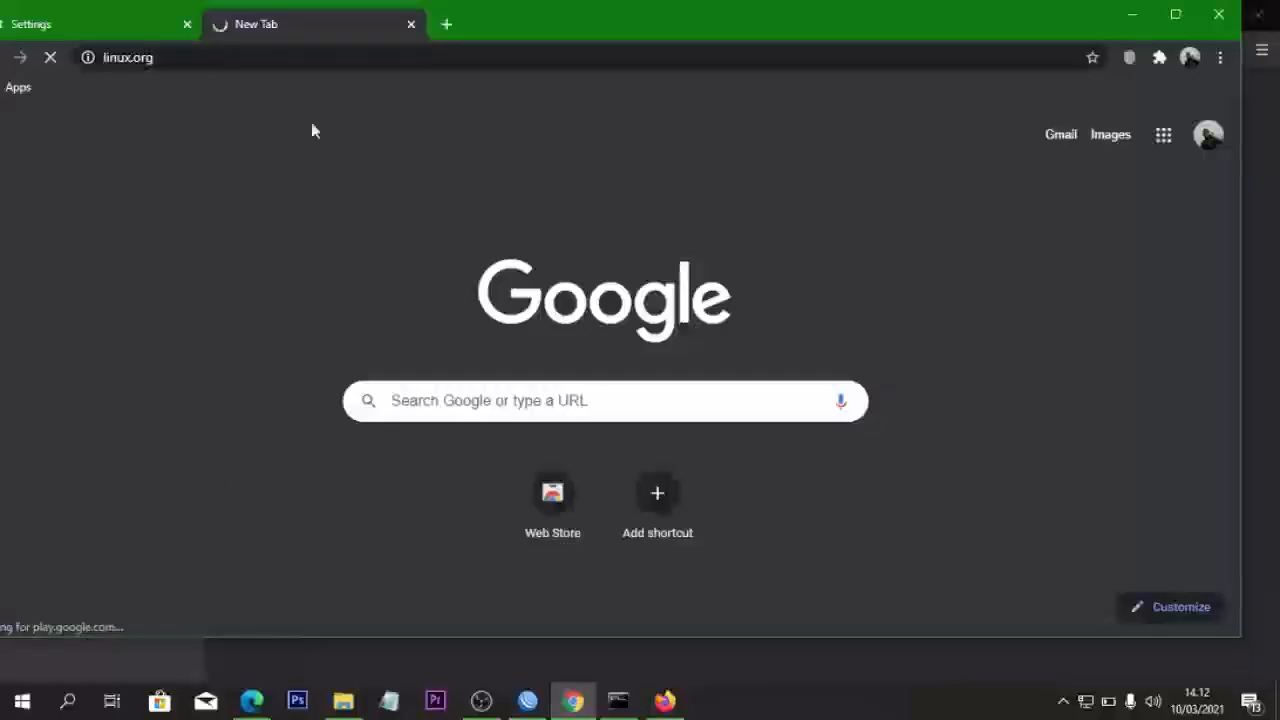
{"action": "left_click", "coordinate": [1131, 22]}
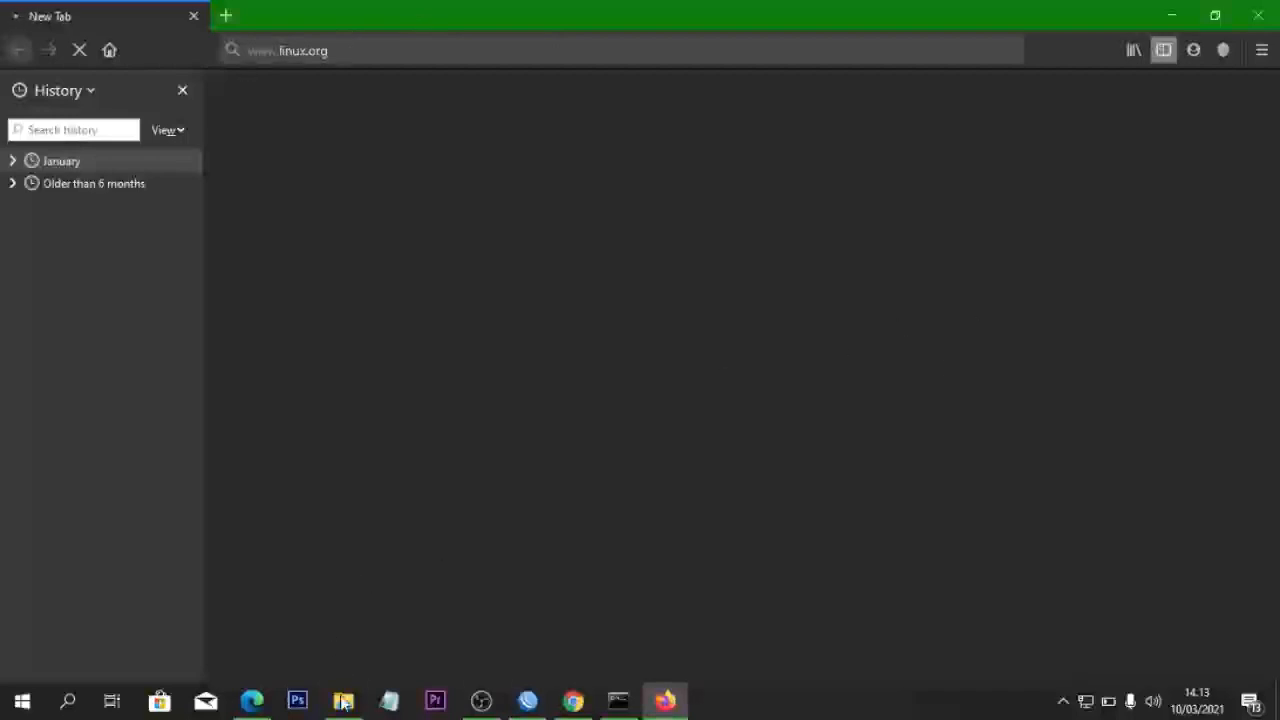
- Check the exam sheet's linux.org rule in Edge, close Firefox, and bring up OBS Studio
{"action": "left_click", "coordinate": [251, 701]}
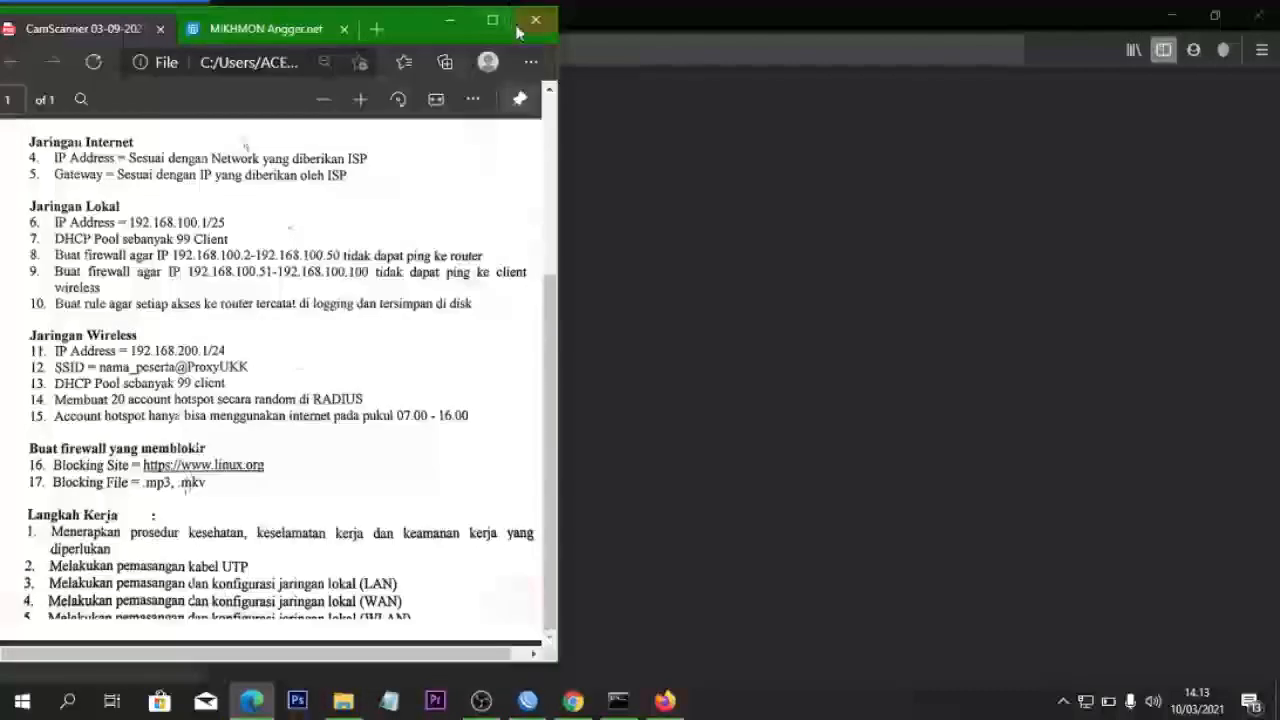
{"action": "left_click", "coordinate": [449, 28]}
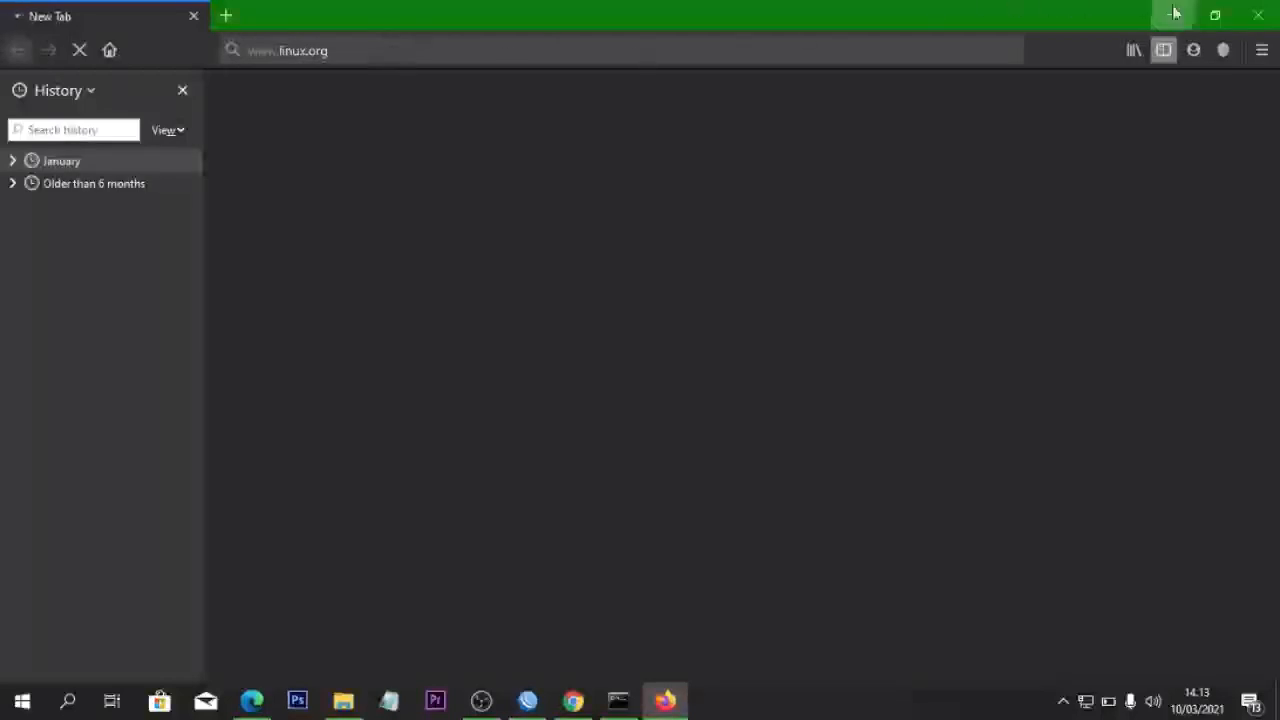
{"action": "left_click", "coordinate": [1258, 14]}
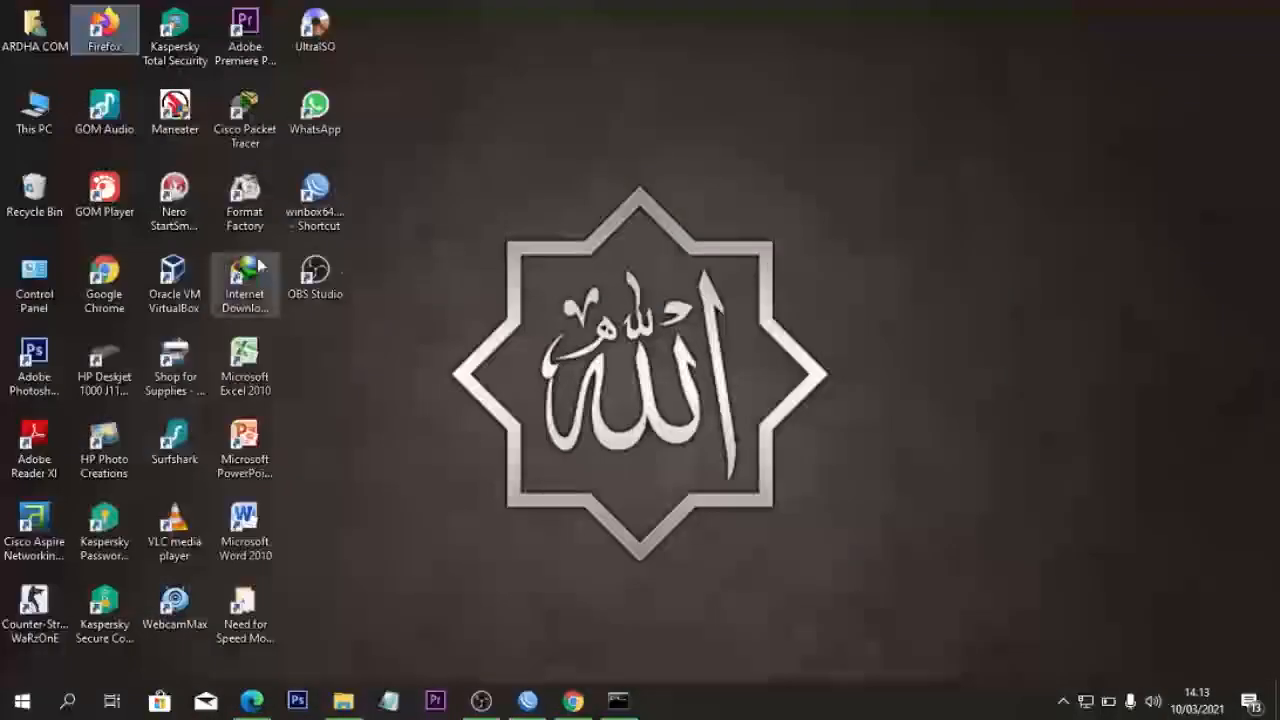
{"action": "left_click", "coordinate": [481, 700]}
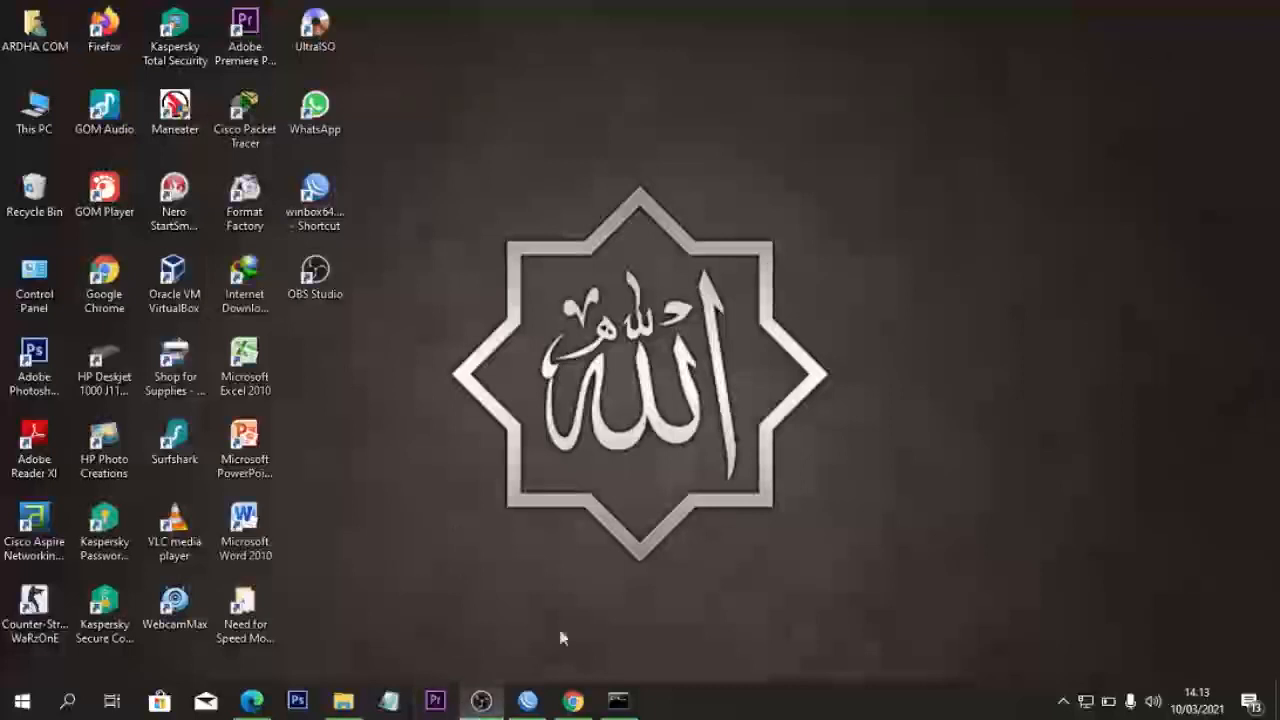